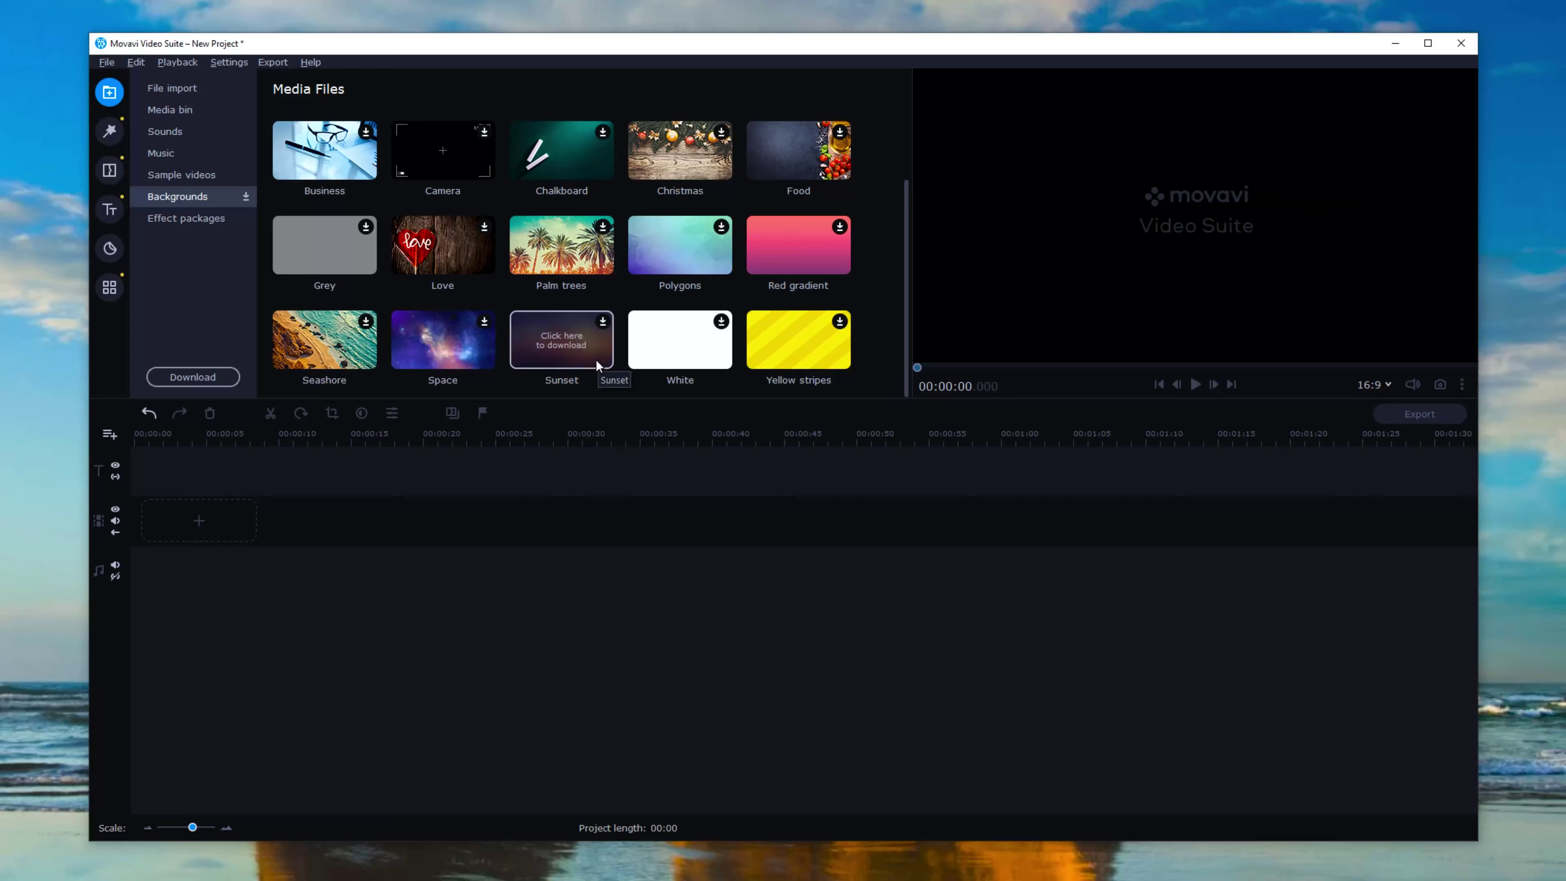
Step: Download the Yellow stripes background and preview it
left_click(797, 339)
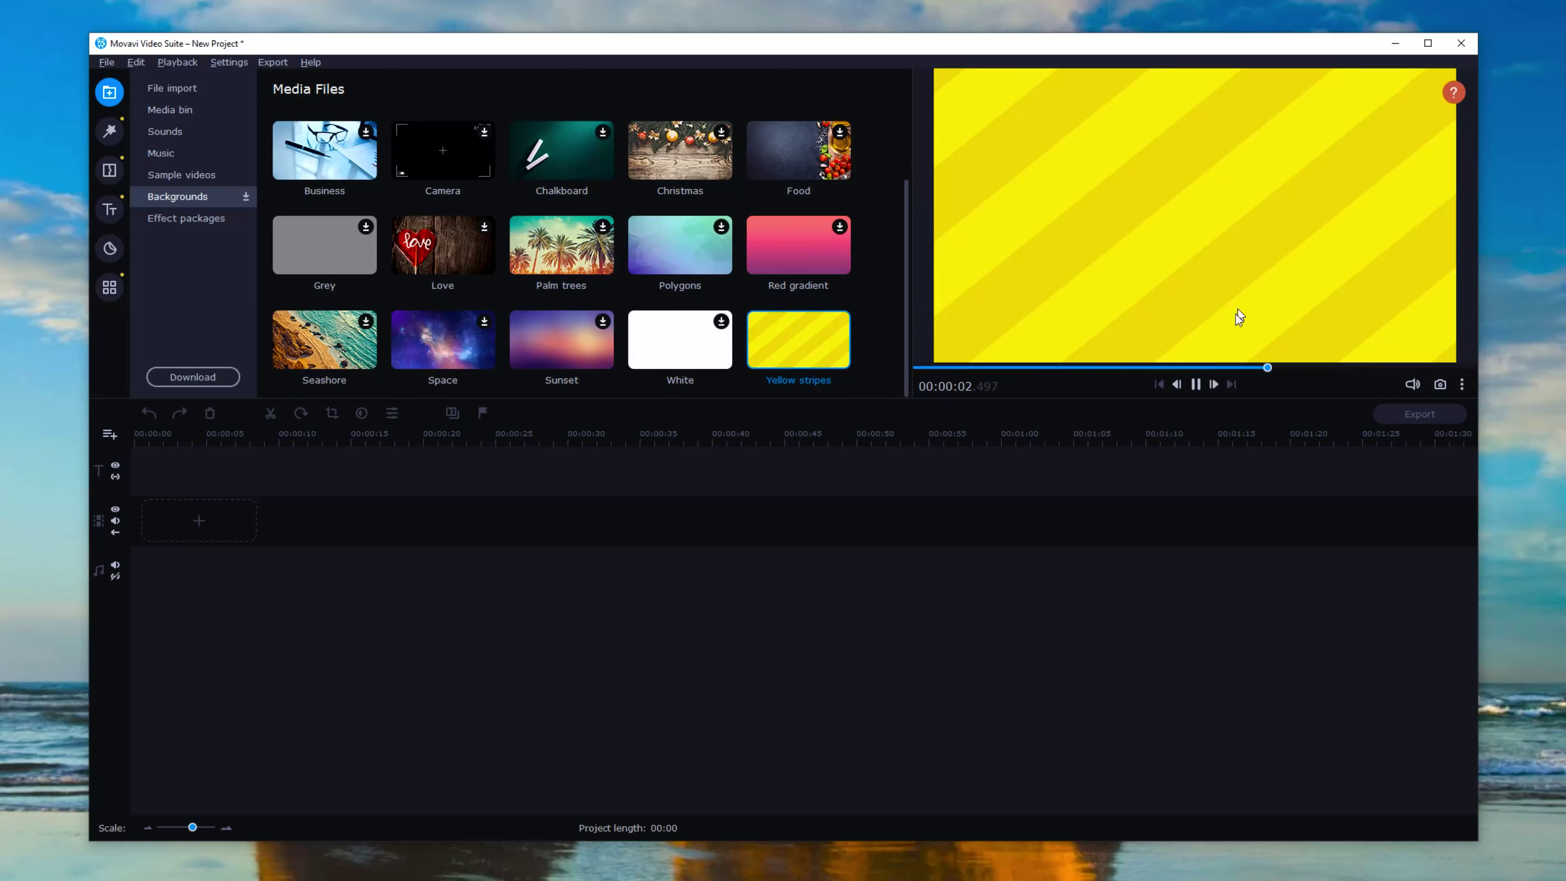
left_click(1195, 385)
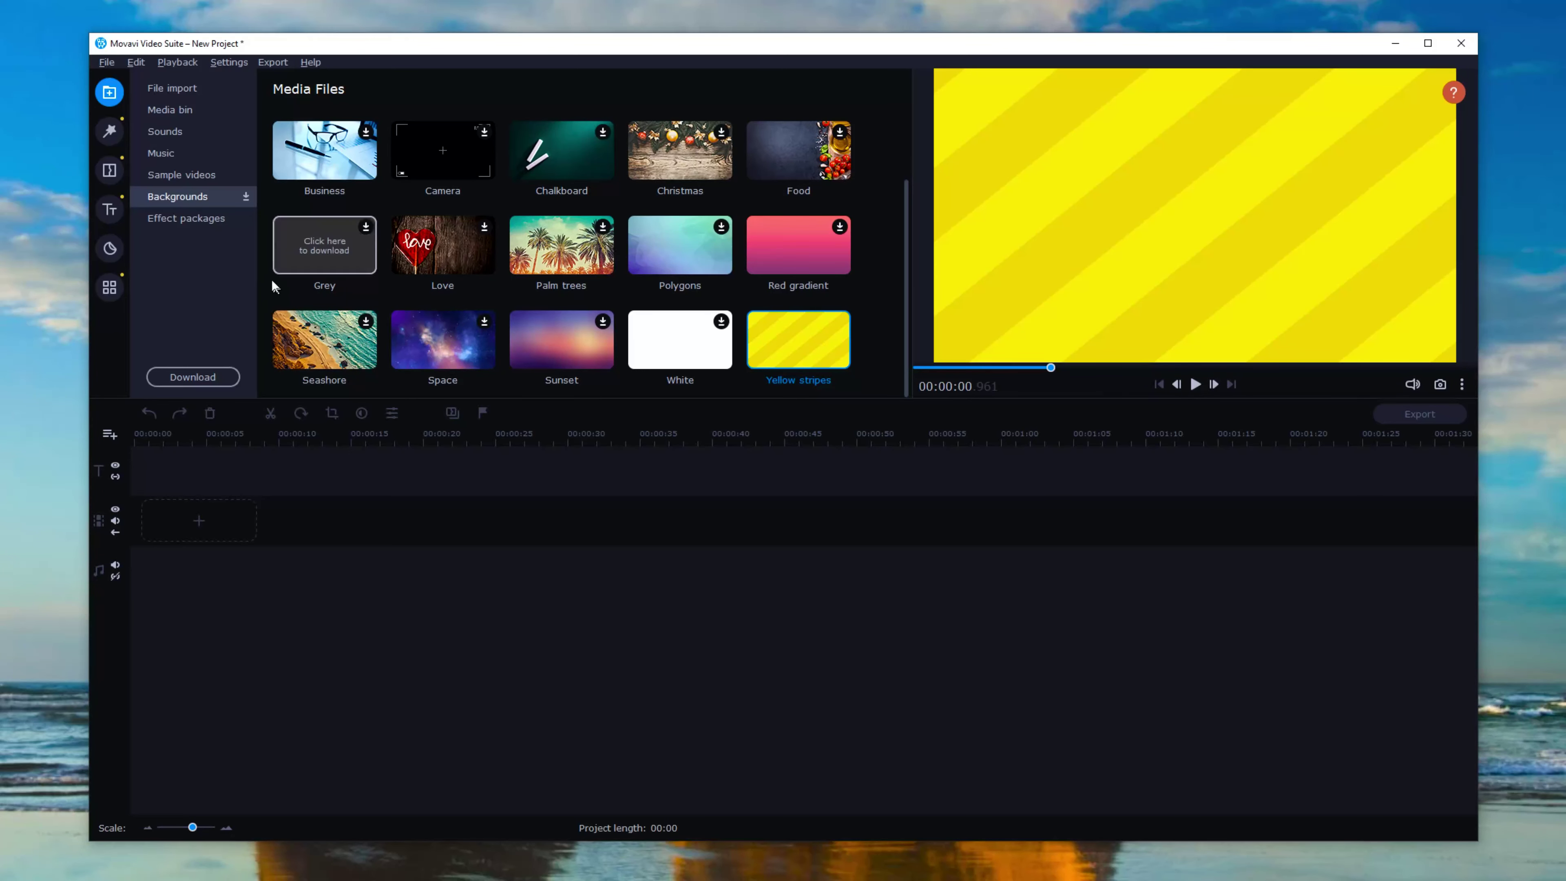
Step: Browse the available effect packages and review the store checkout page for the Vlogger Essentials Bundle
left_click(186, 218)
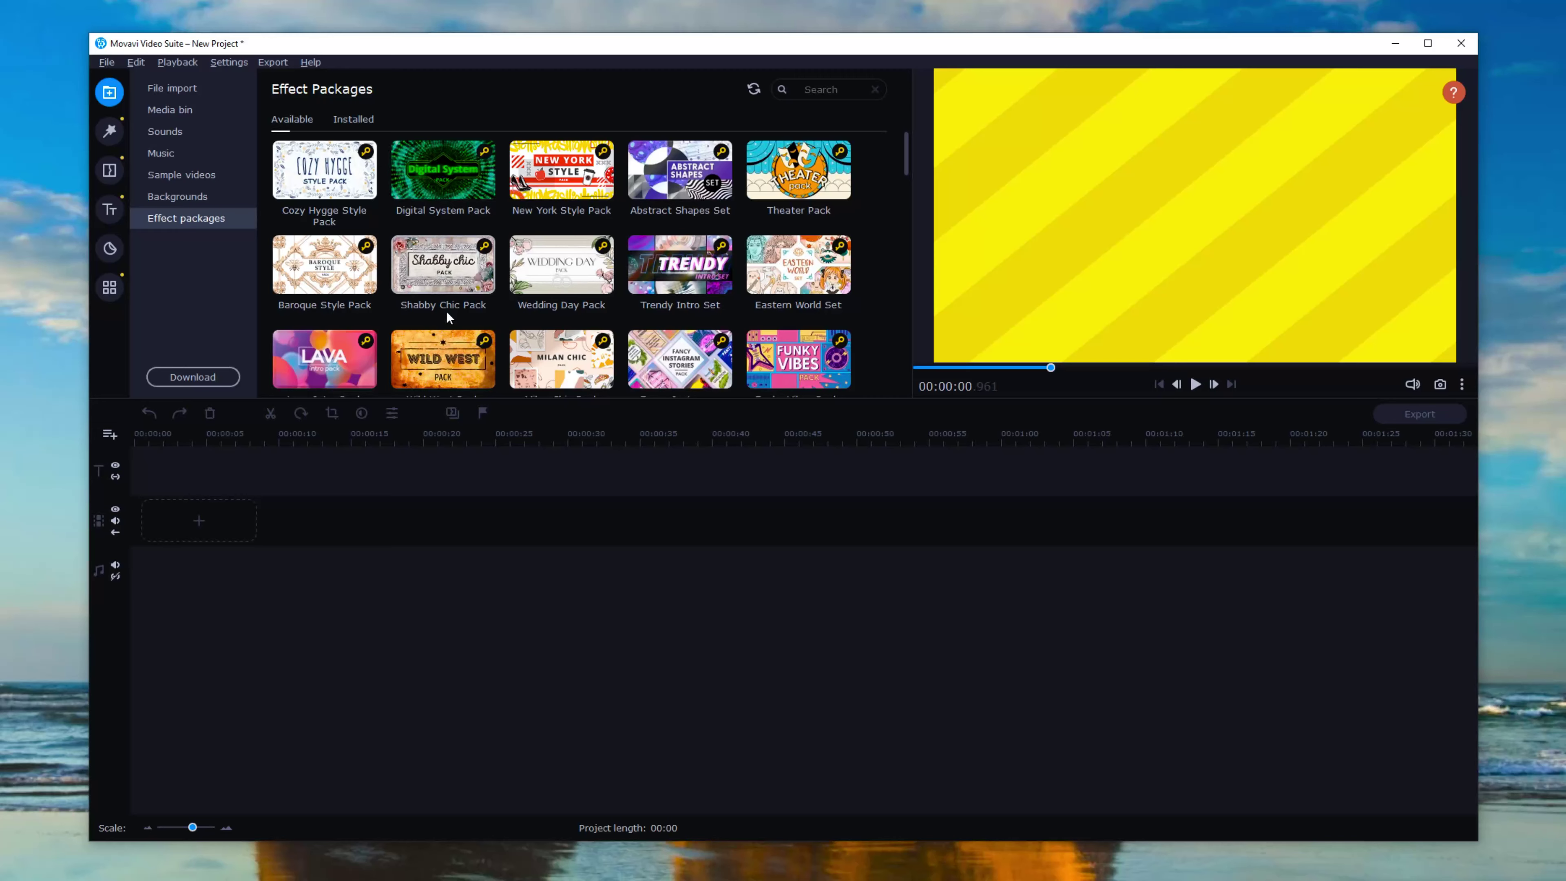
scroll(447, 312, "down", 5)
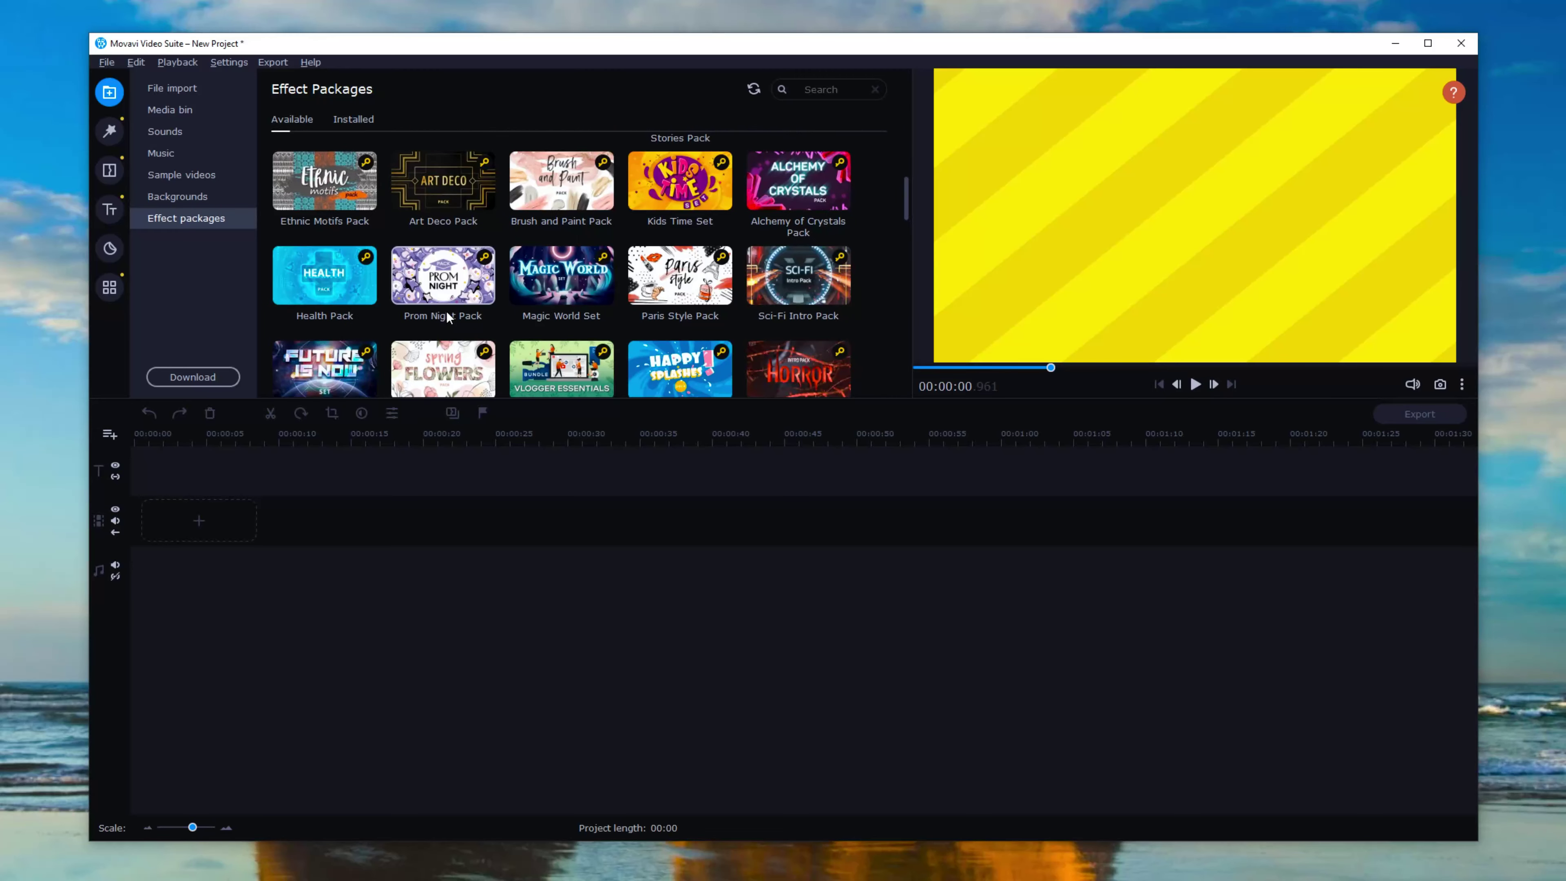
left_click(446, 311)
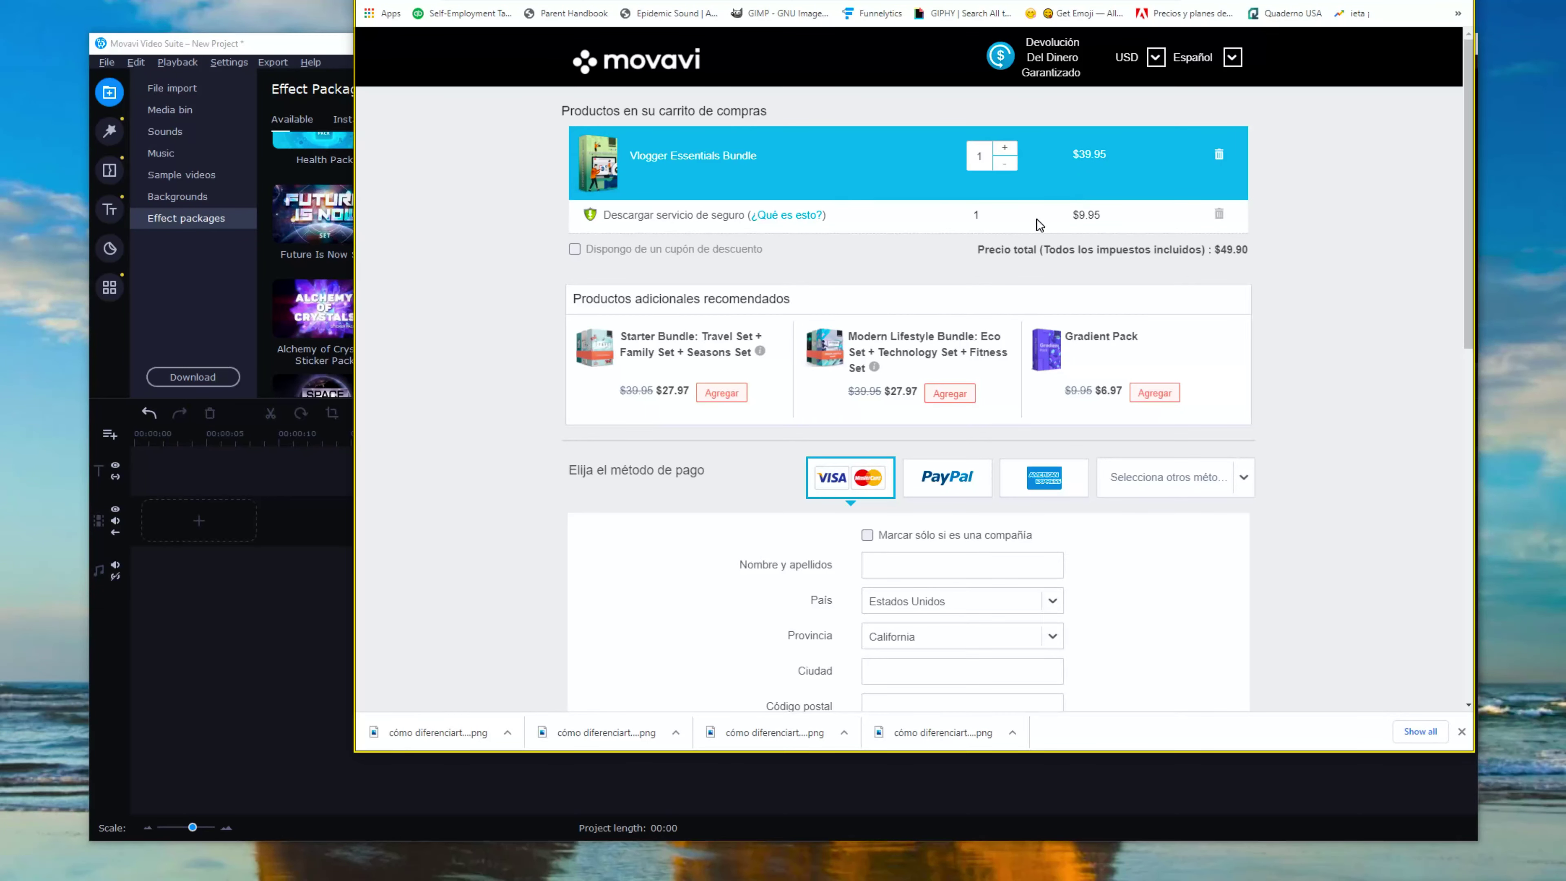
scroll(826, 278, "down", 10)
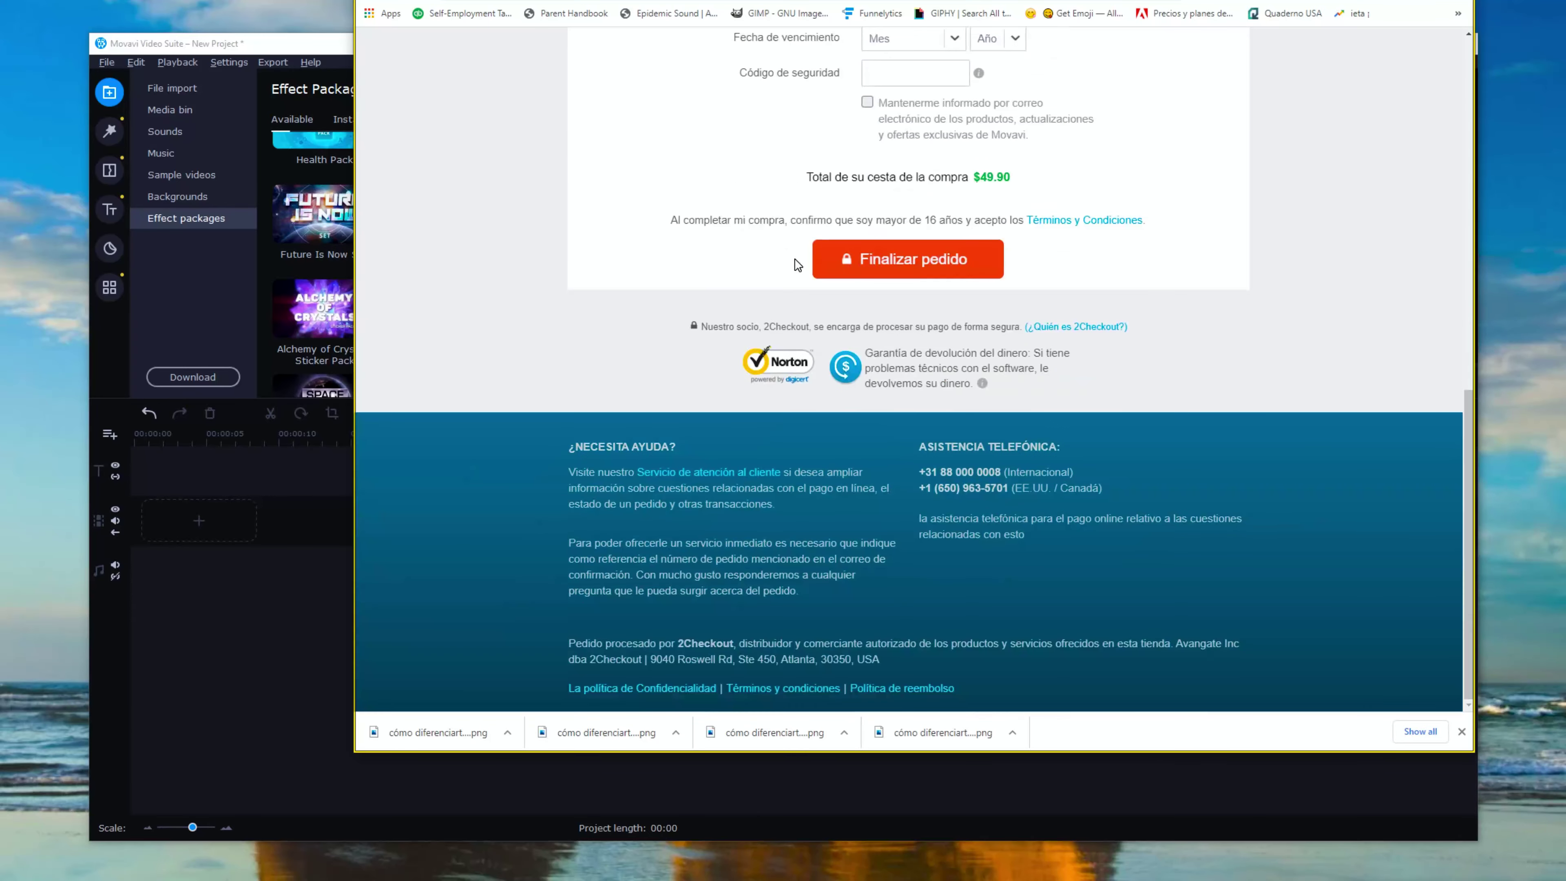
scroll(795, 264, "up", 5)
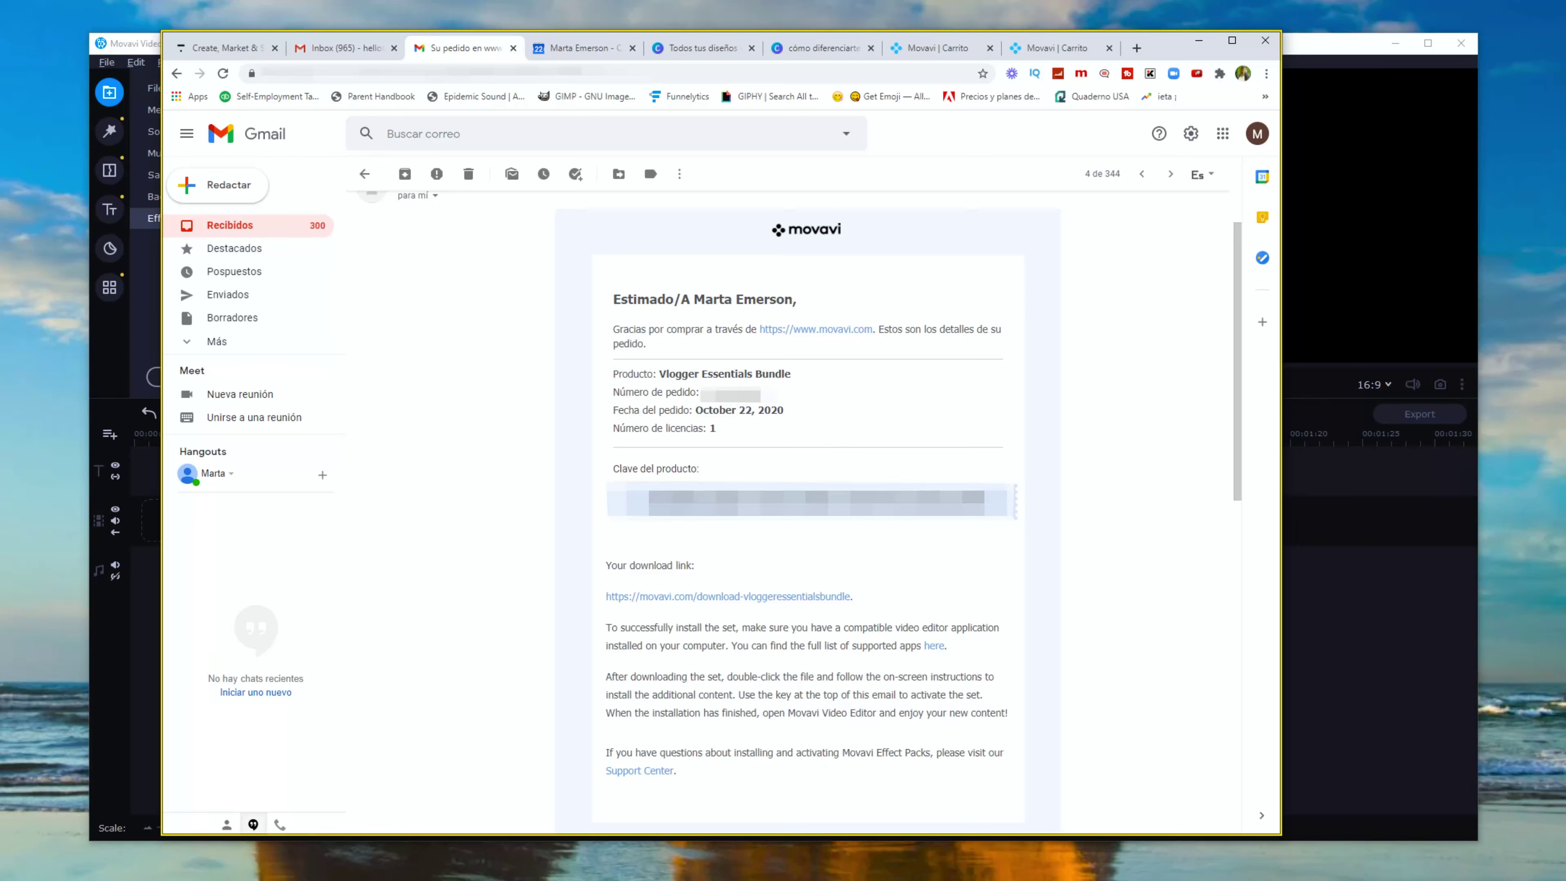
Step: In the order email in Gmail, copy the product key, then download the Vlogger Essentials Bundle package from its link and open it
left_click_drag(651, 503, 984, 503)
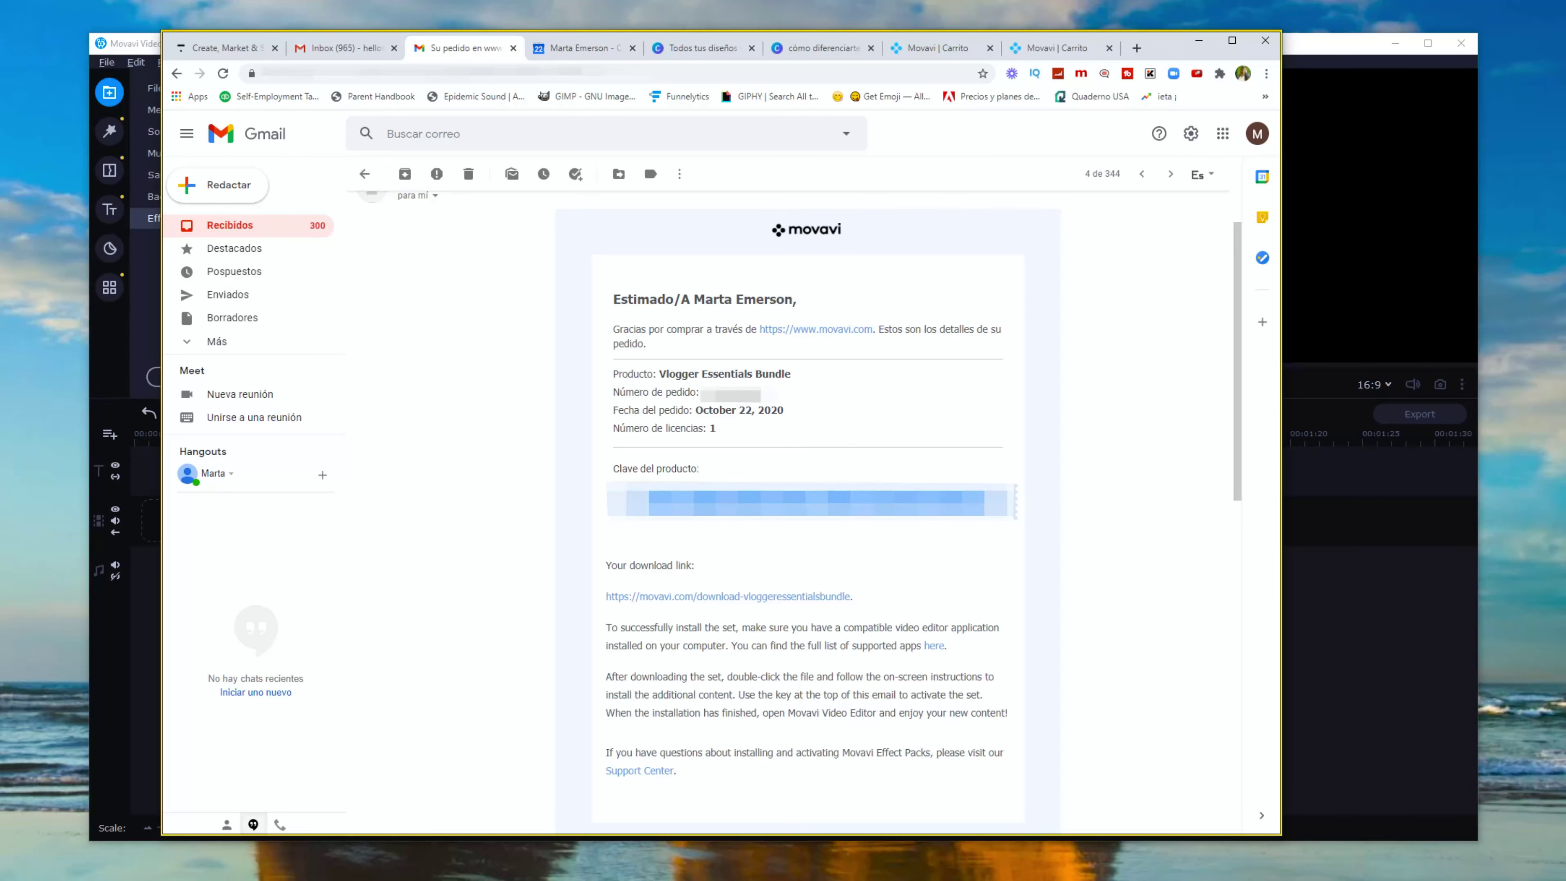
left_click(728, 596)
left_click(216, 816)
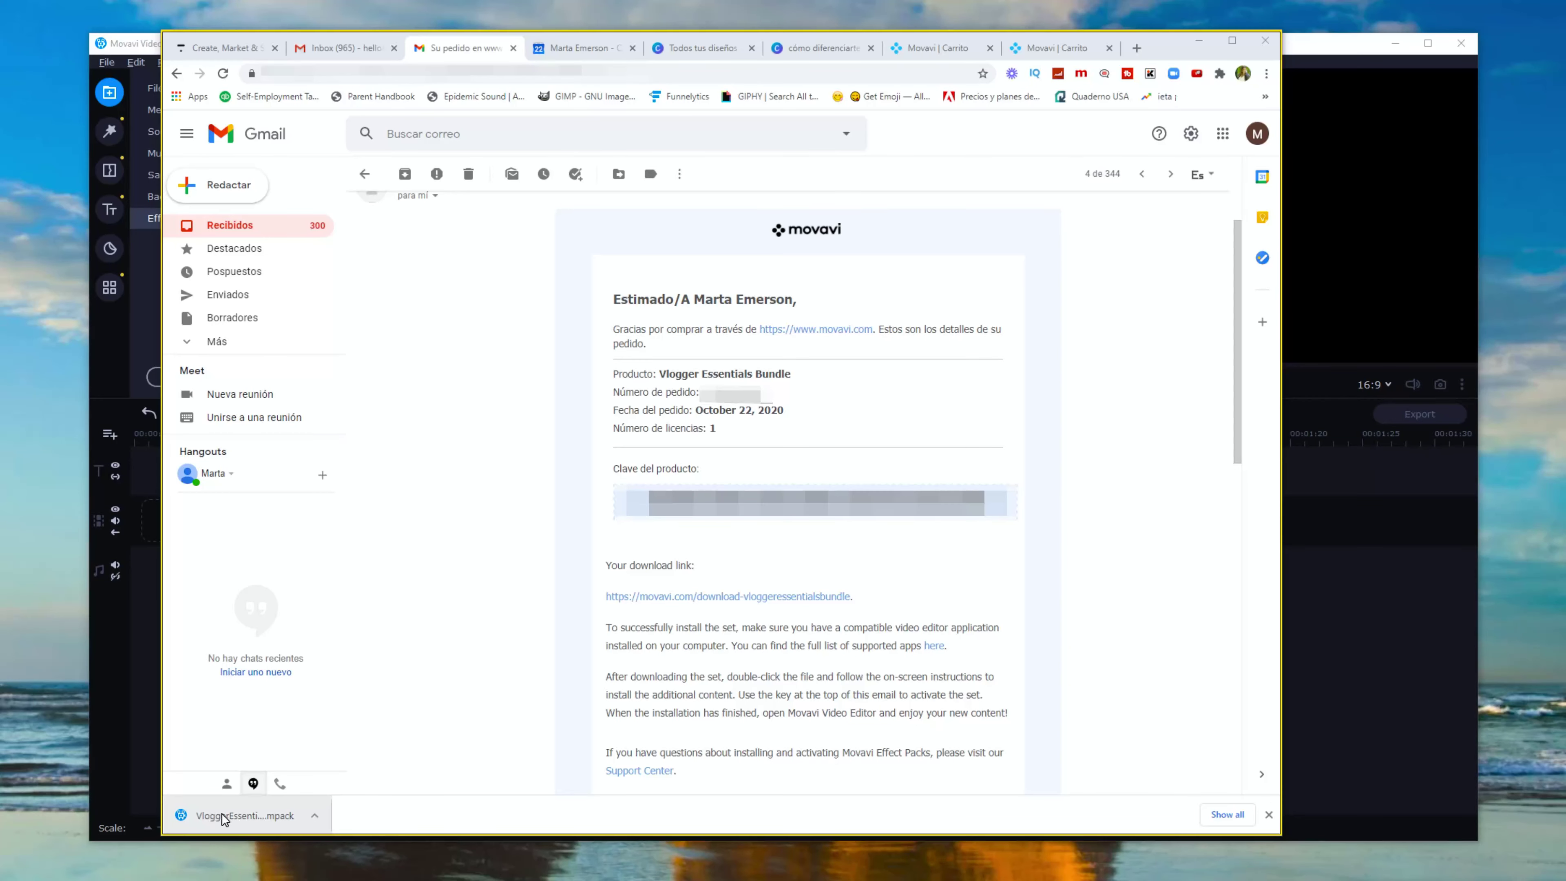
left_click(223, 817)
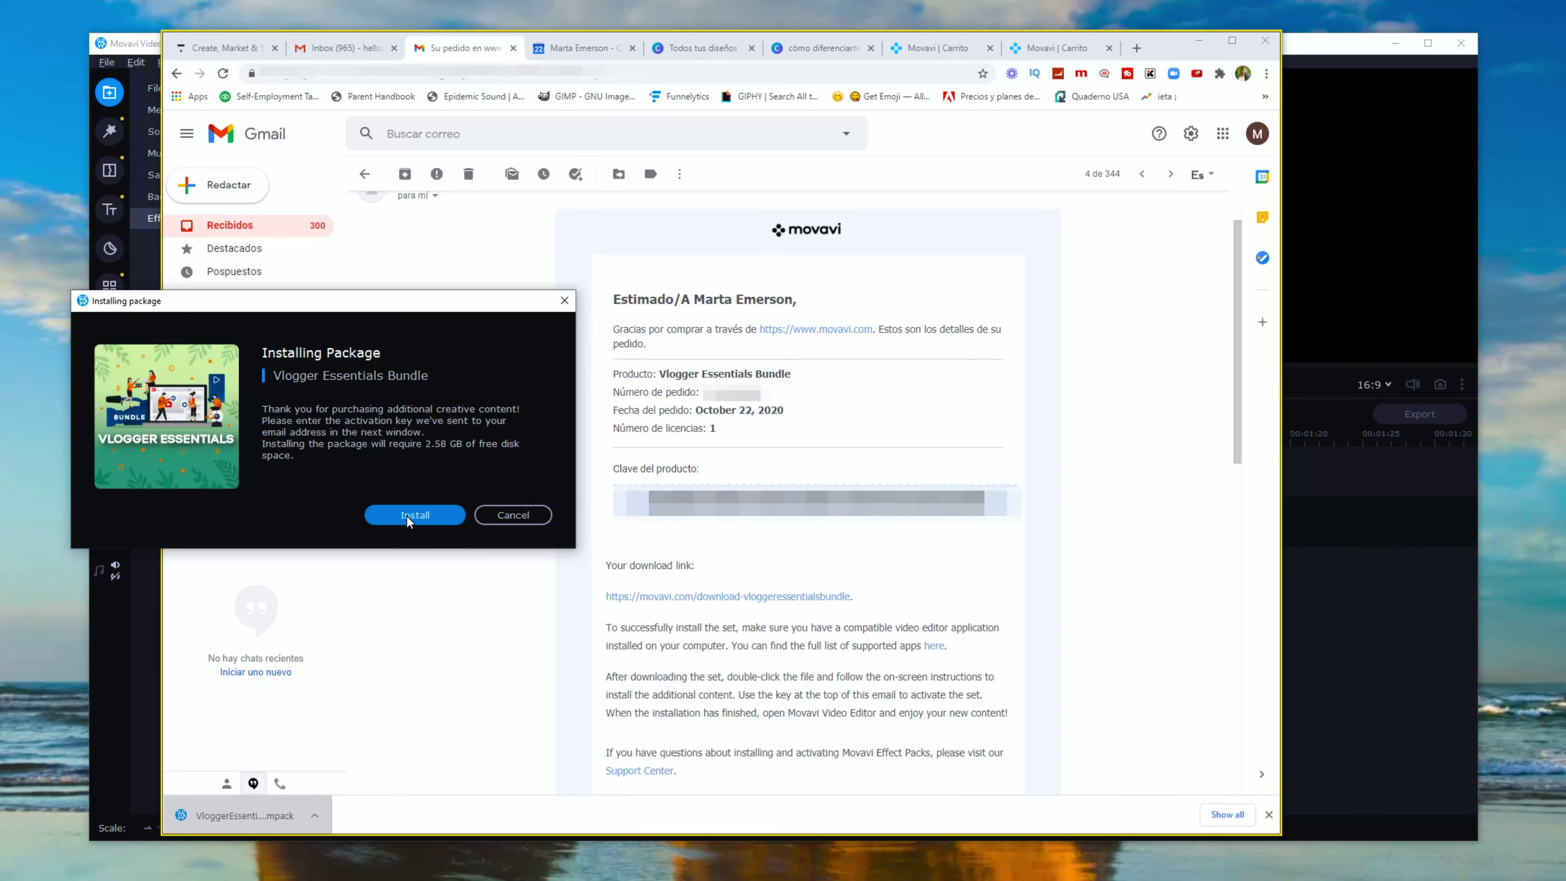
Step: Install the Vlogger Essentials Bundle and activate it by pasting the product key as the activation key
left_click(416, 517)
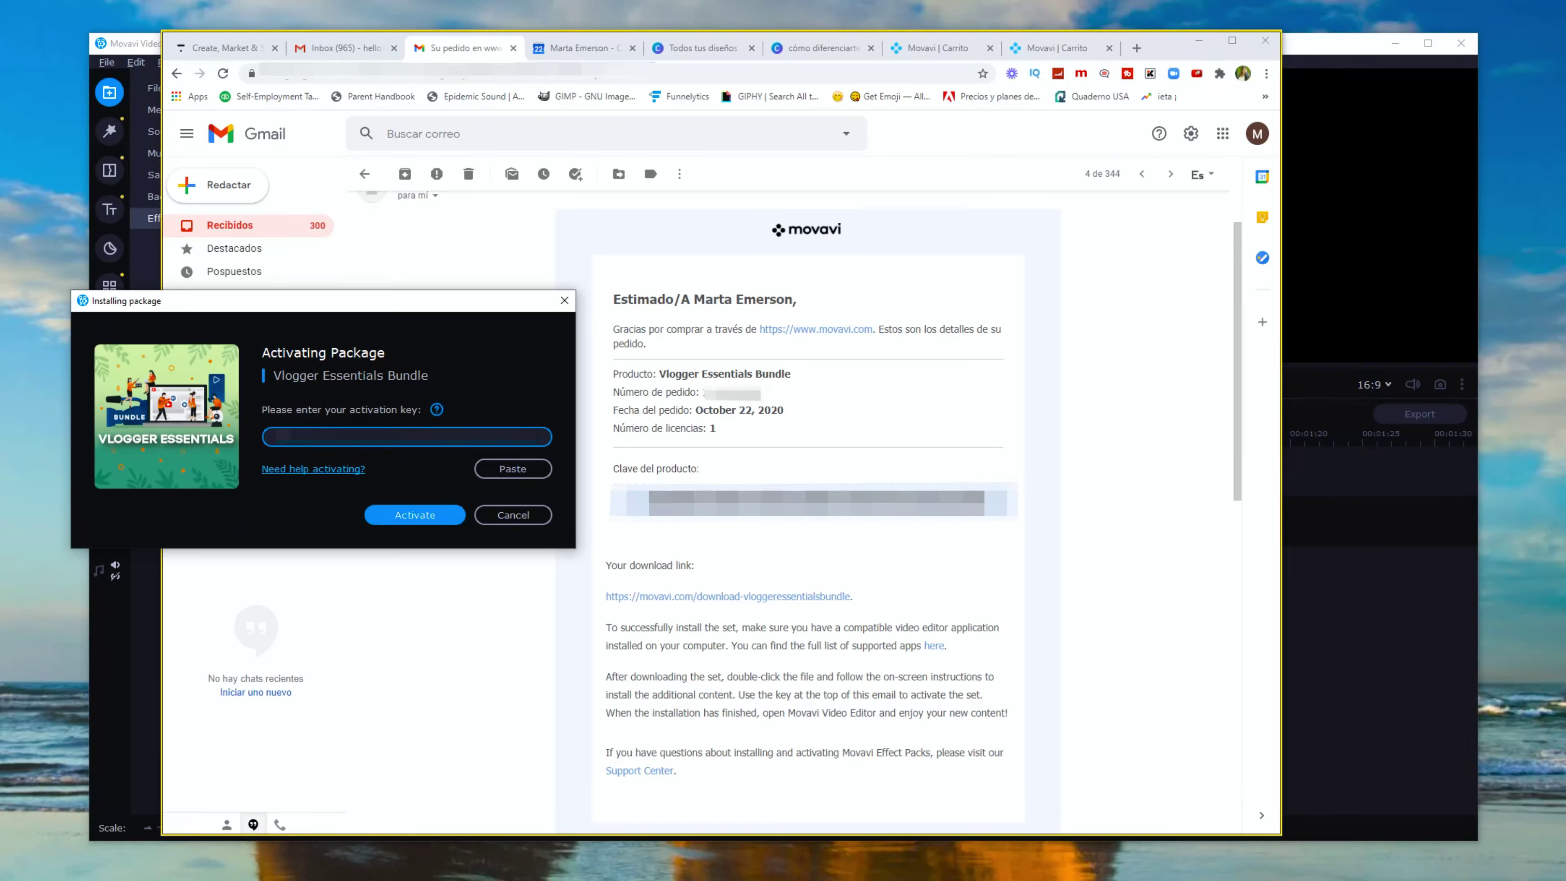
key("ctrl+v")
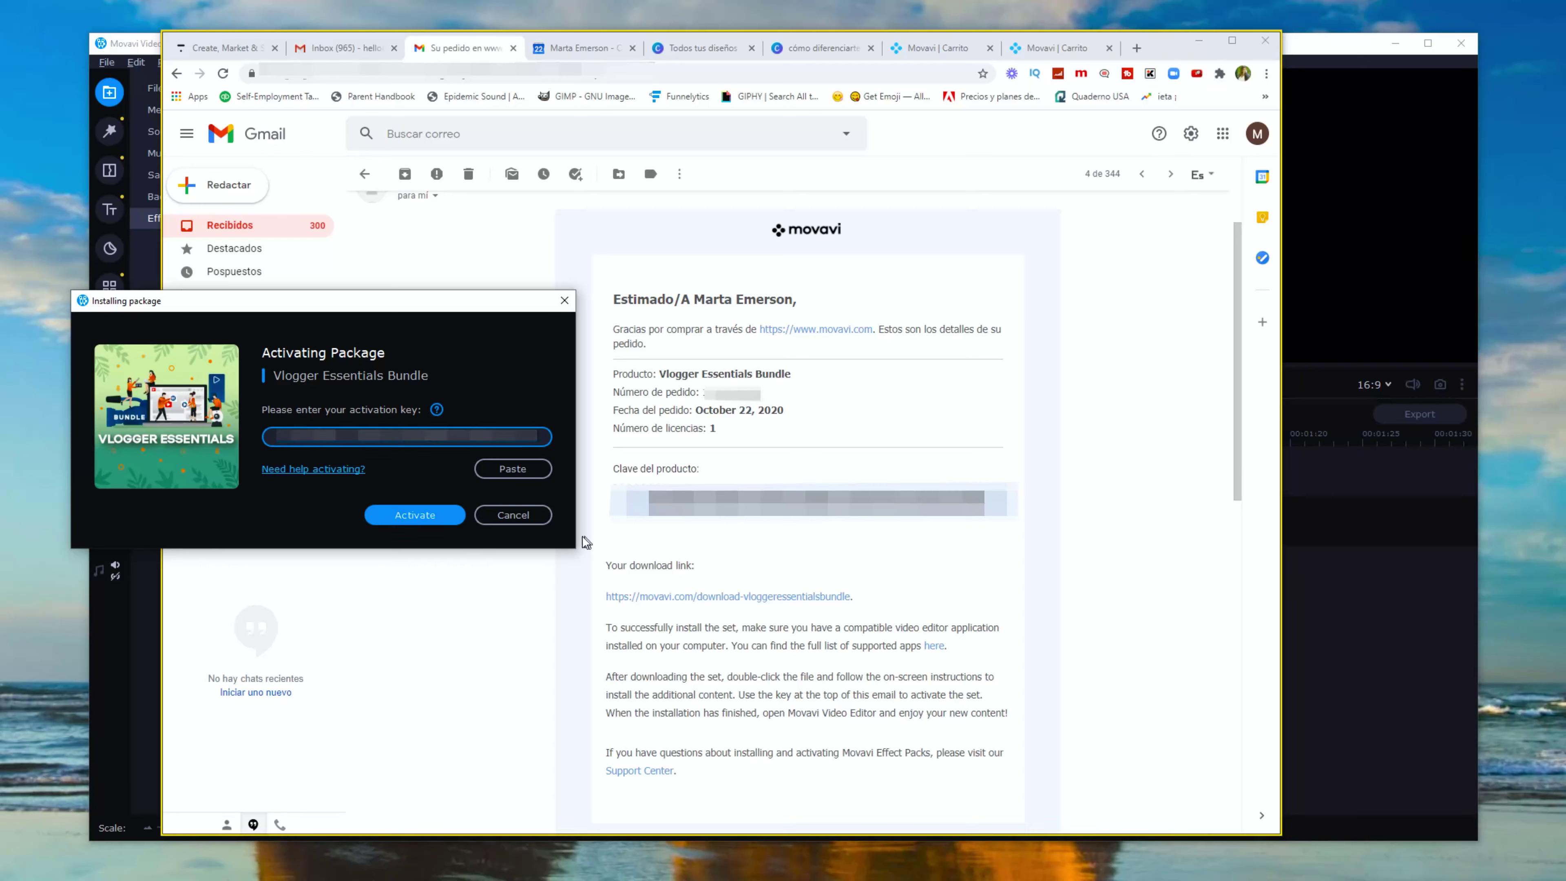
left_click(401, 516)
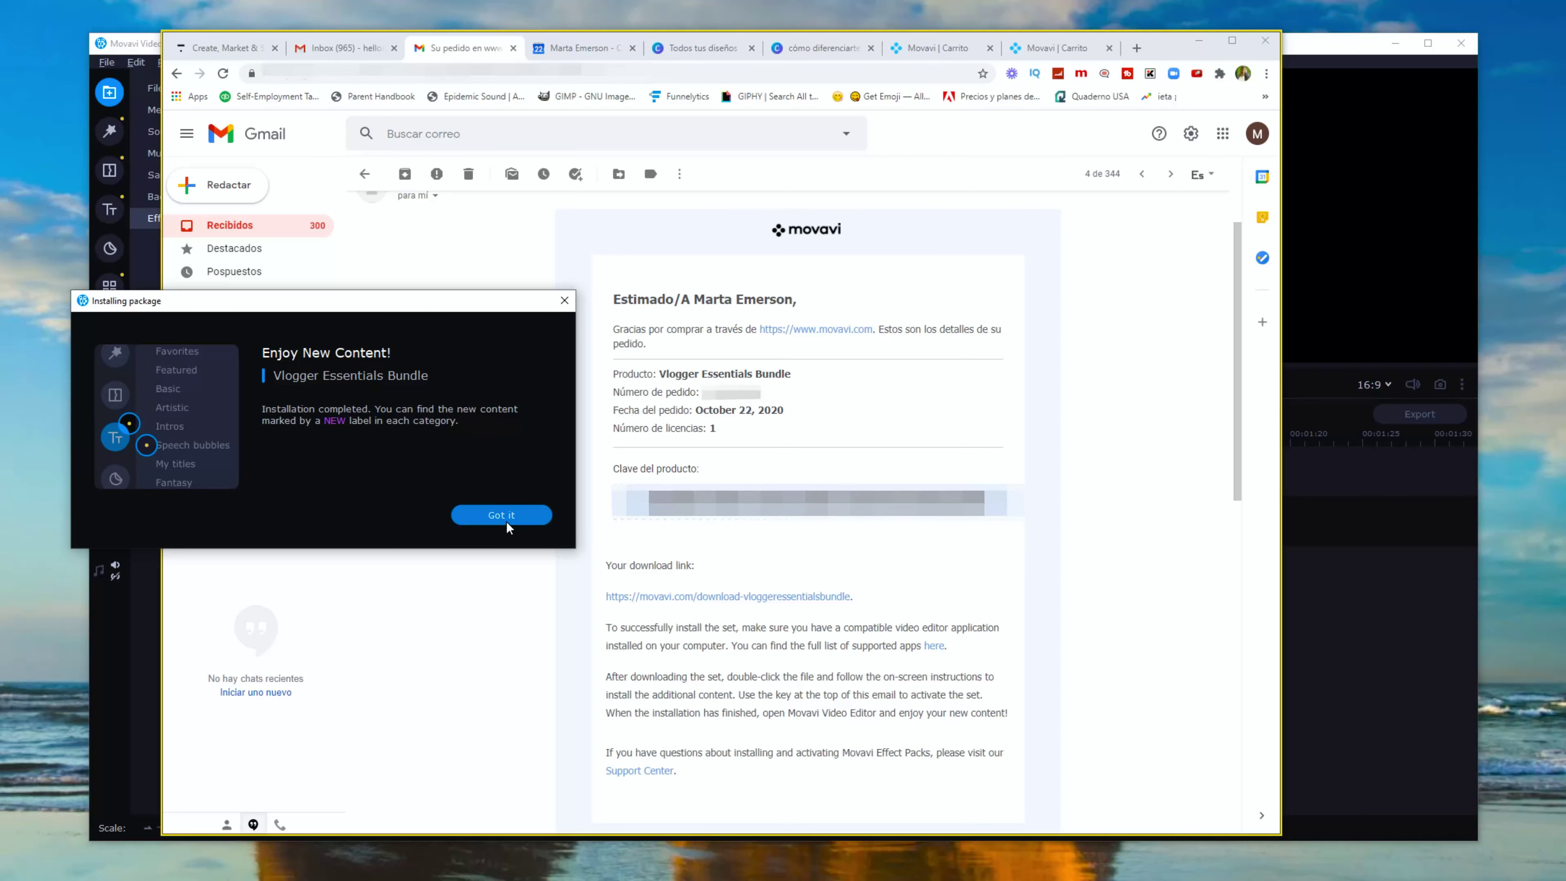
left_click(501, 515)
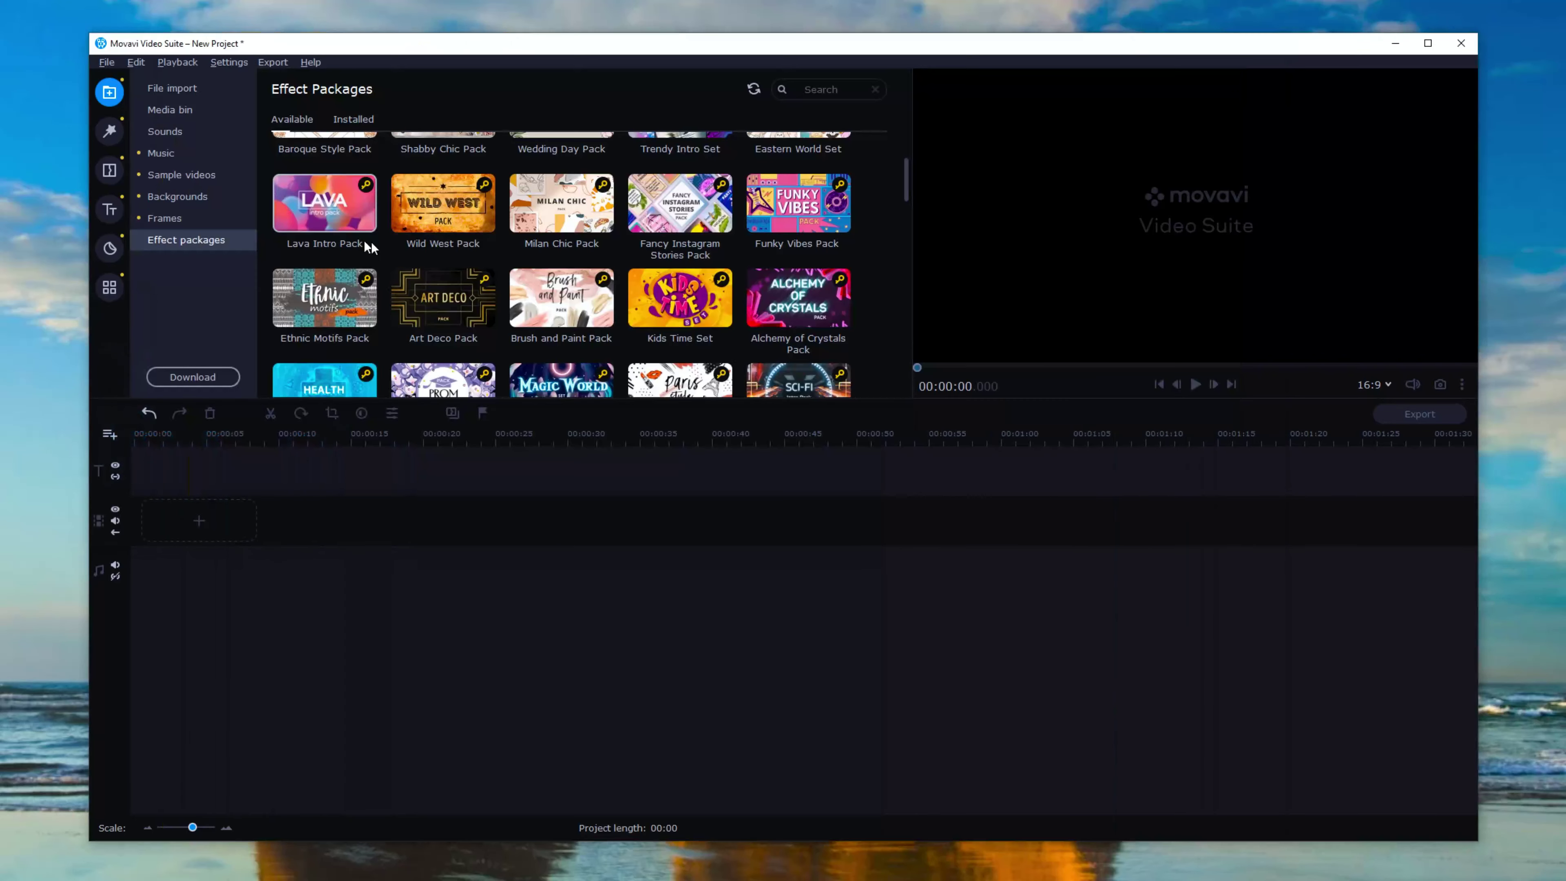
Step: Check the installed effect packages and look through the Music and Sample videos collections for new content
left_click(358, 119)
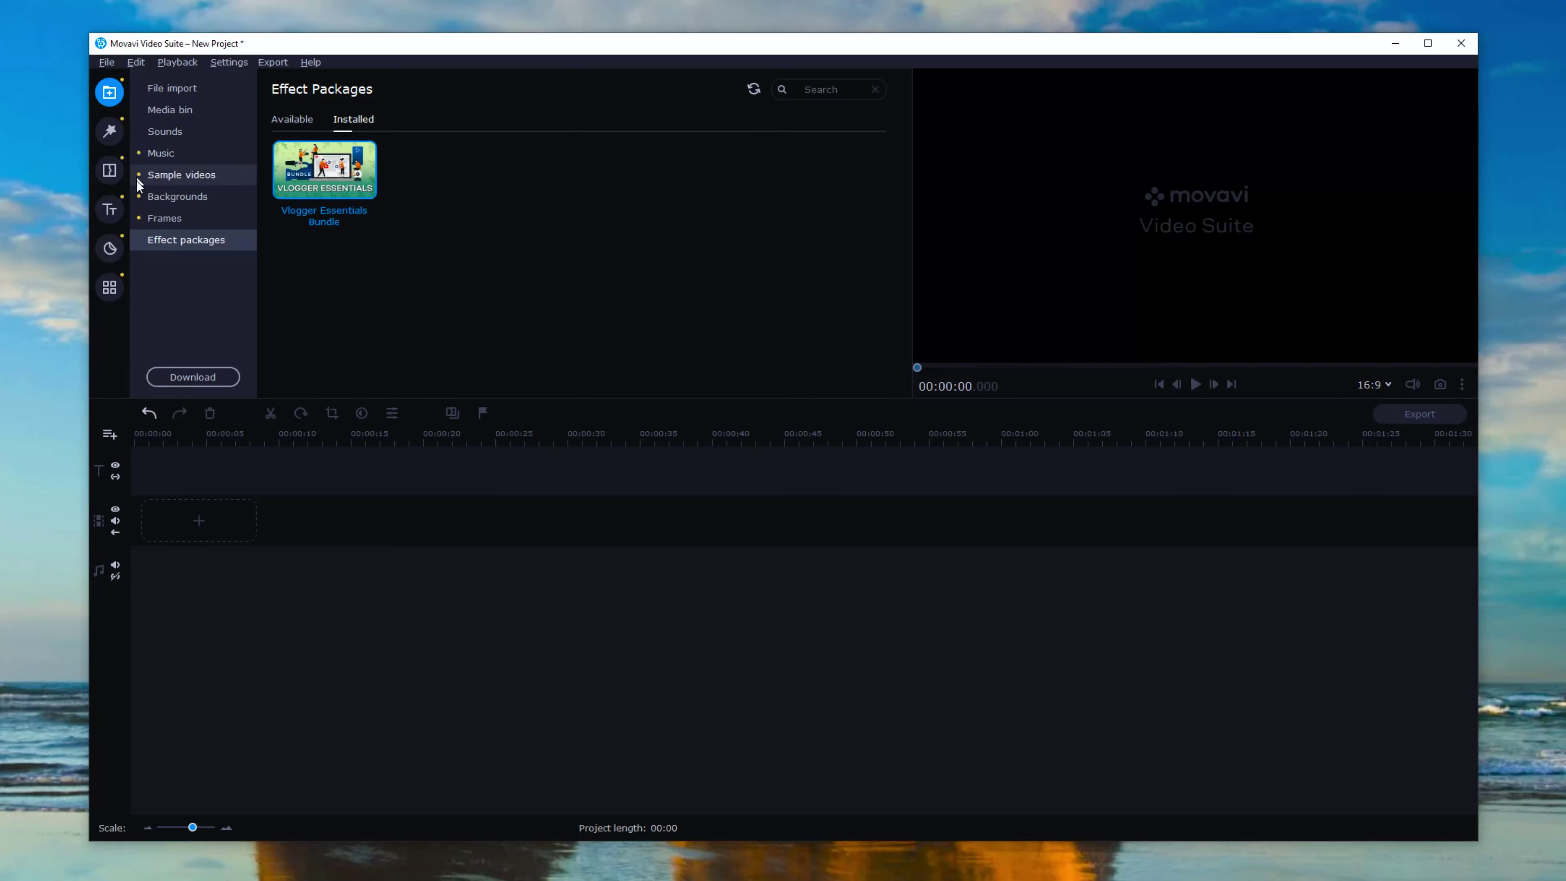
left_click(160, 153)
scroll(458, 261, "down", 15)
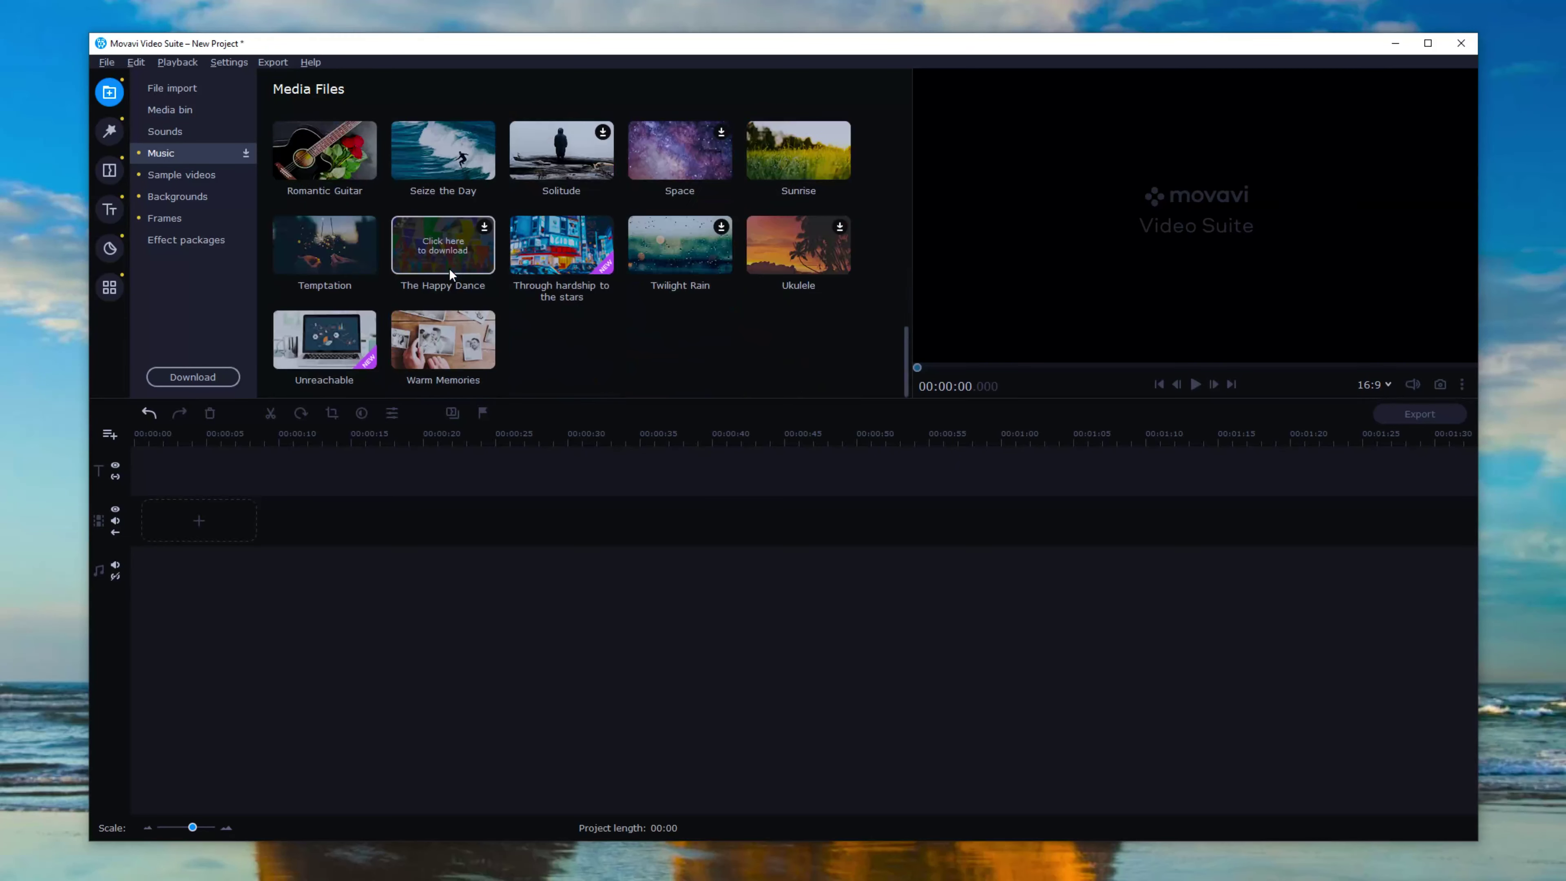
left_click(195, 178)
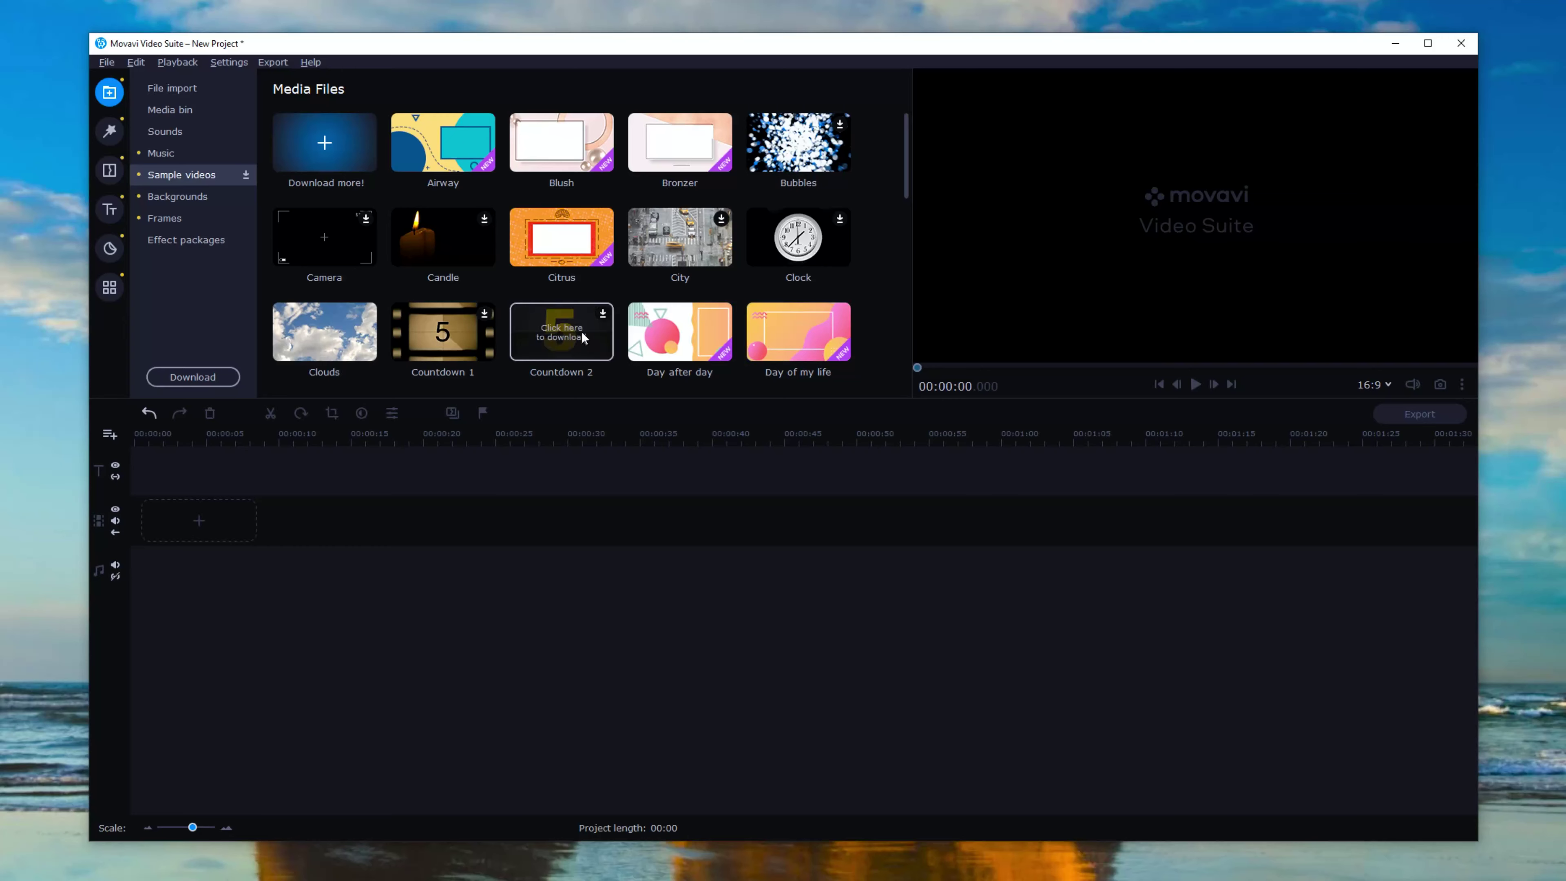
scroll(582, 330, "down", 5)
scroll(588, 330, "down", 2)
scroll(588, 328, "up", 7)
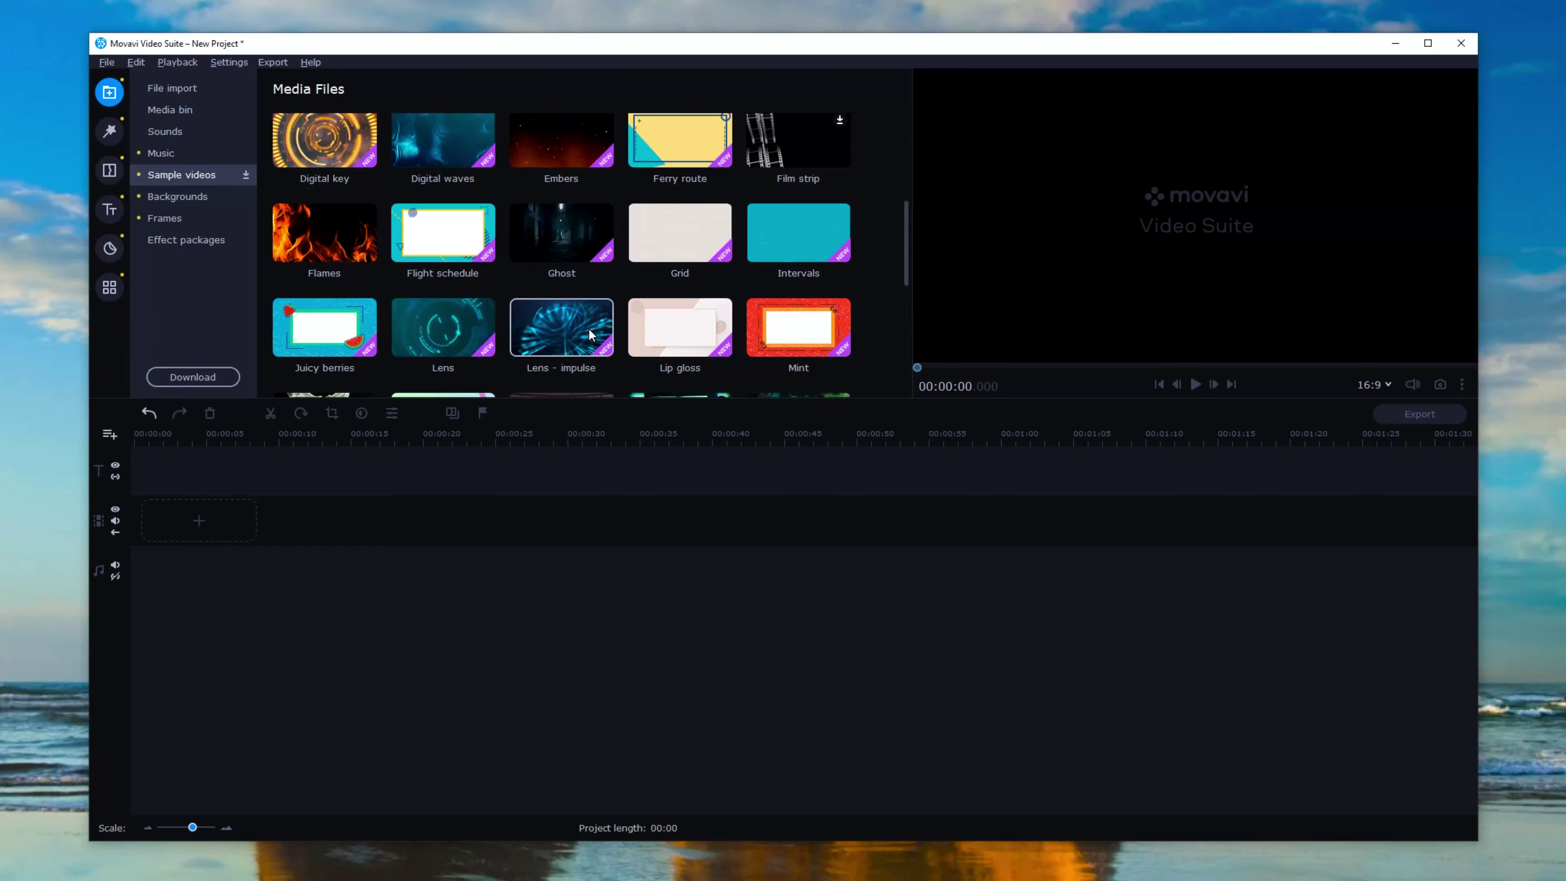
Step: Add the Camera and Digital eye backgrounds to the timeline and preview each one
left_click(177, 195)
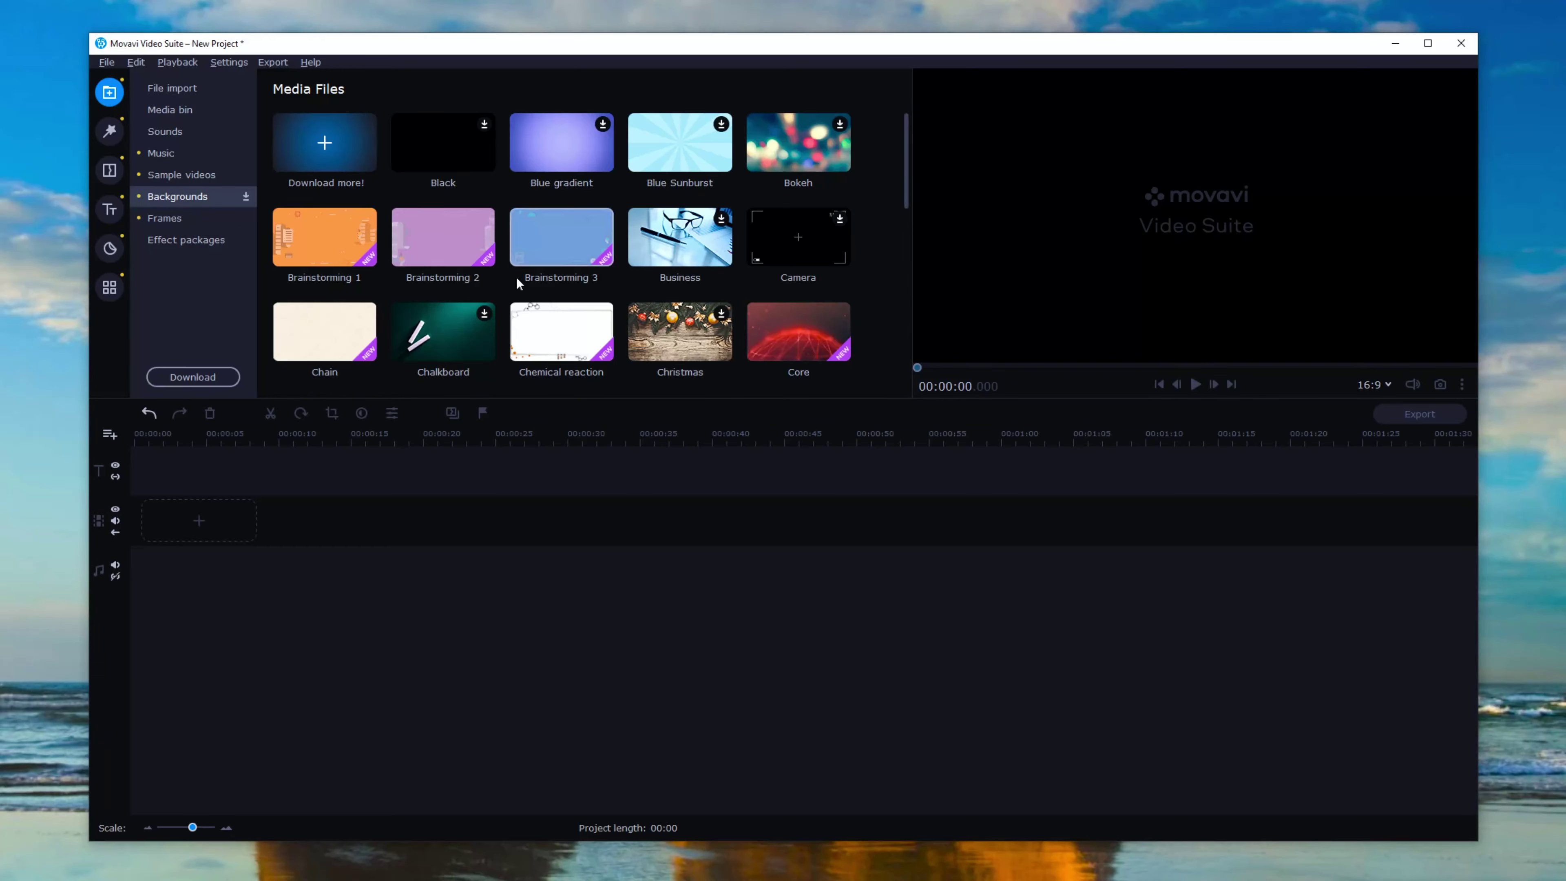
left_click(762, 240)
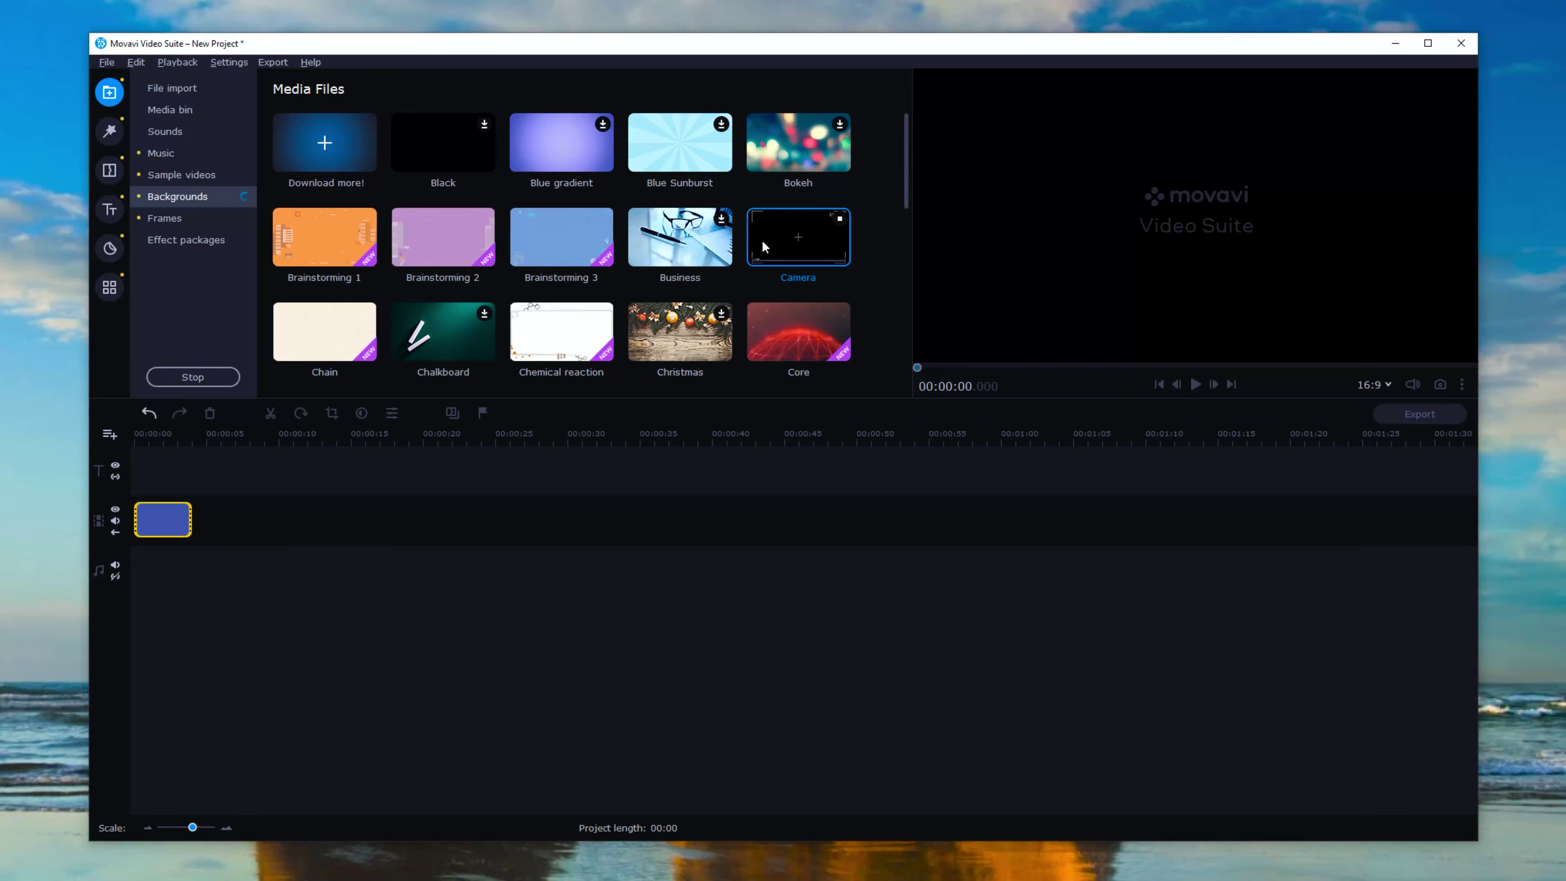
left_click(1195, 385)
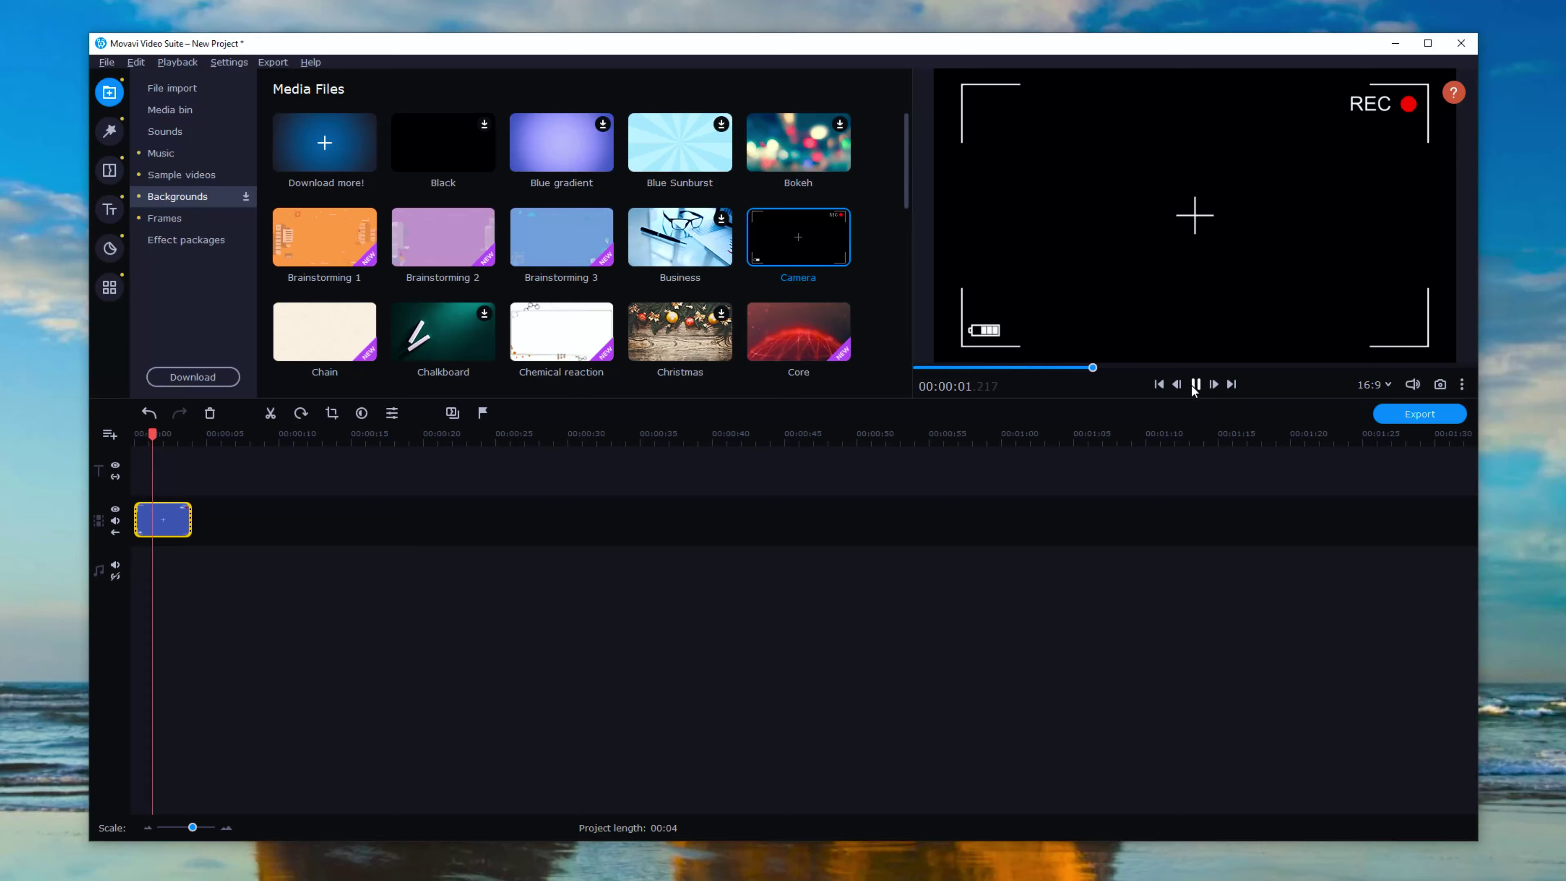
left_click(1193, 272)
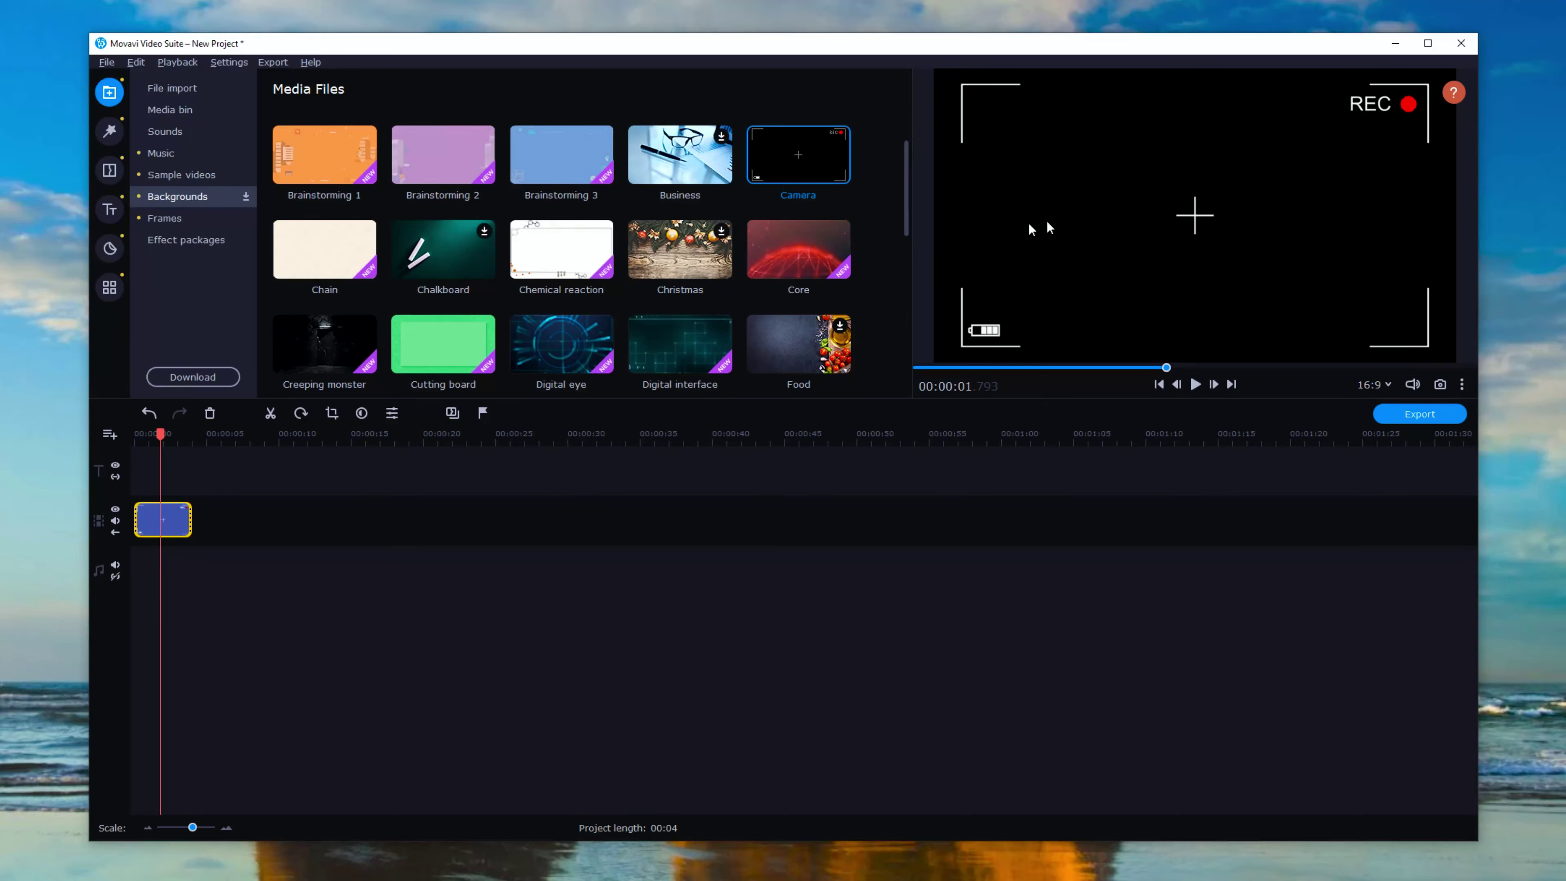
left_click(561, 341)
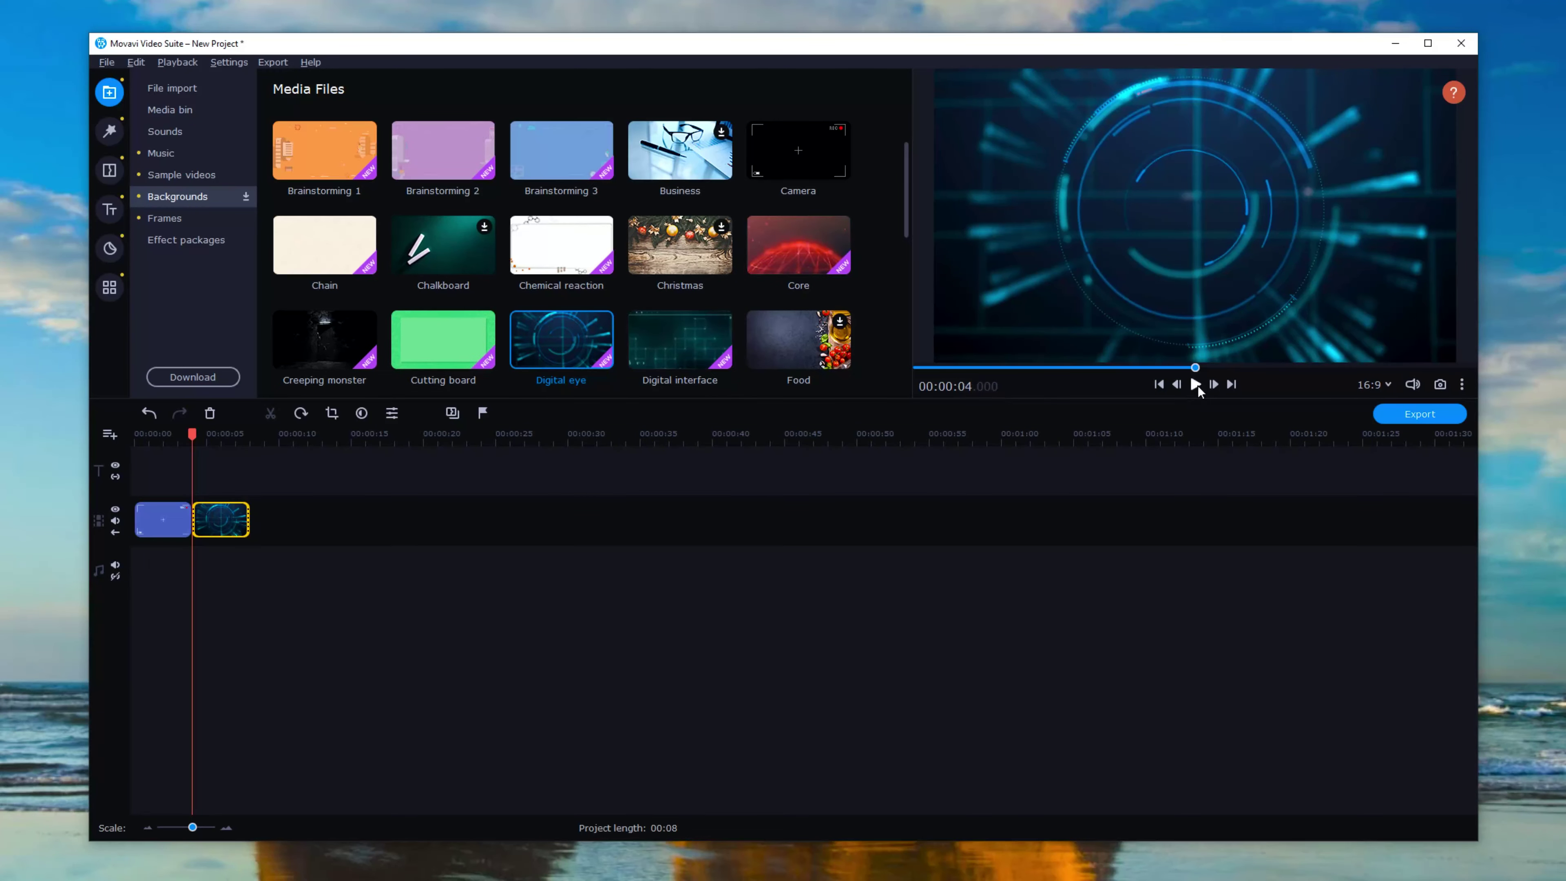
left_click(1196, 385)
left_click(1196, 385)
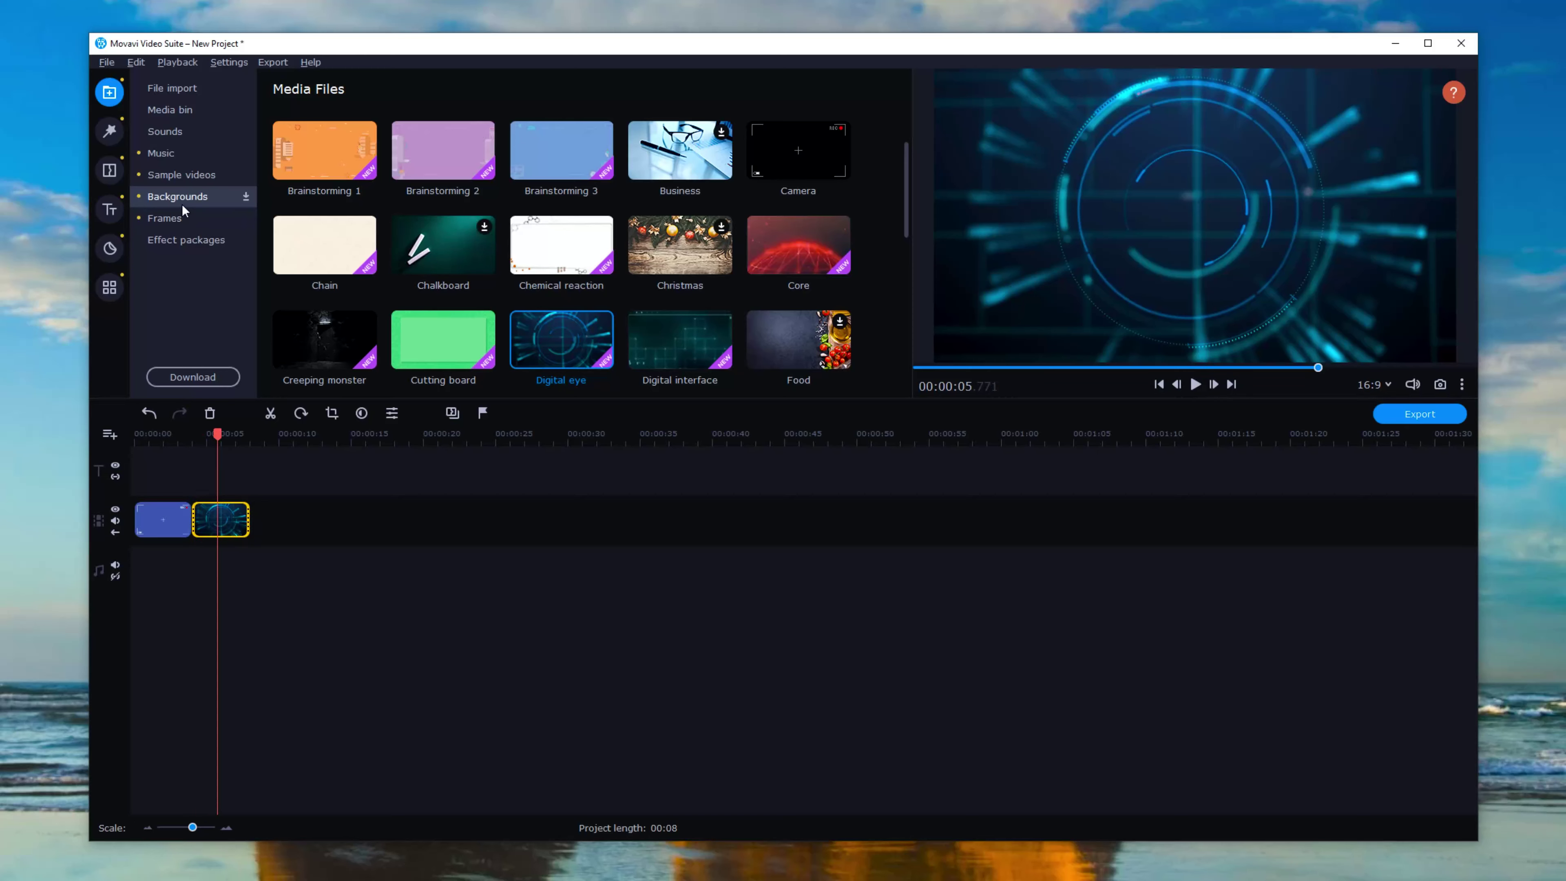
Step: Append the Fog, Will-o'-the-wisp and Profile frames to the timeline, previewing the Fog and Will-o'-the-wisp clips
left_click(172, 216)
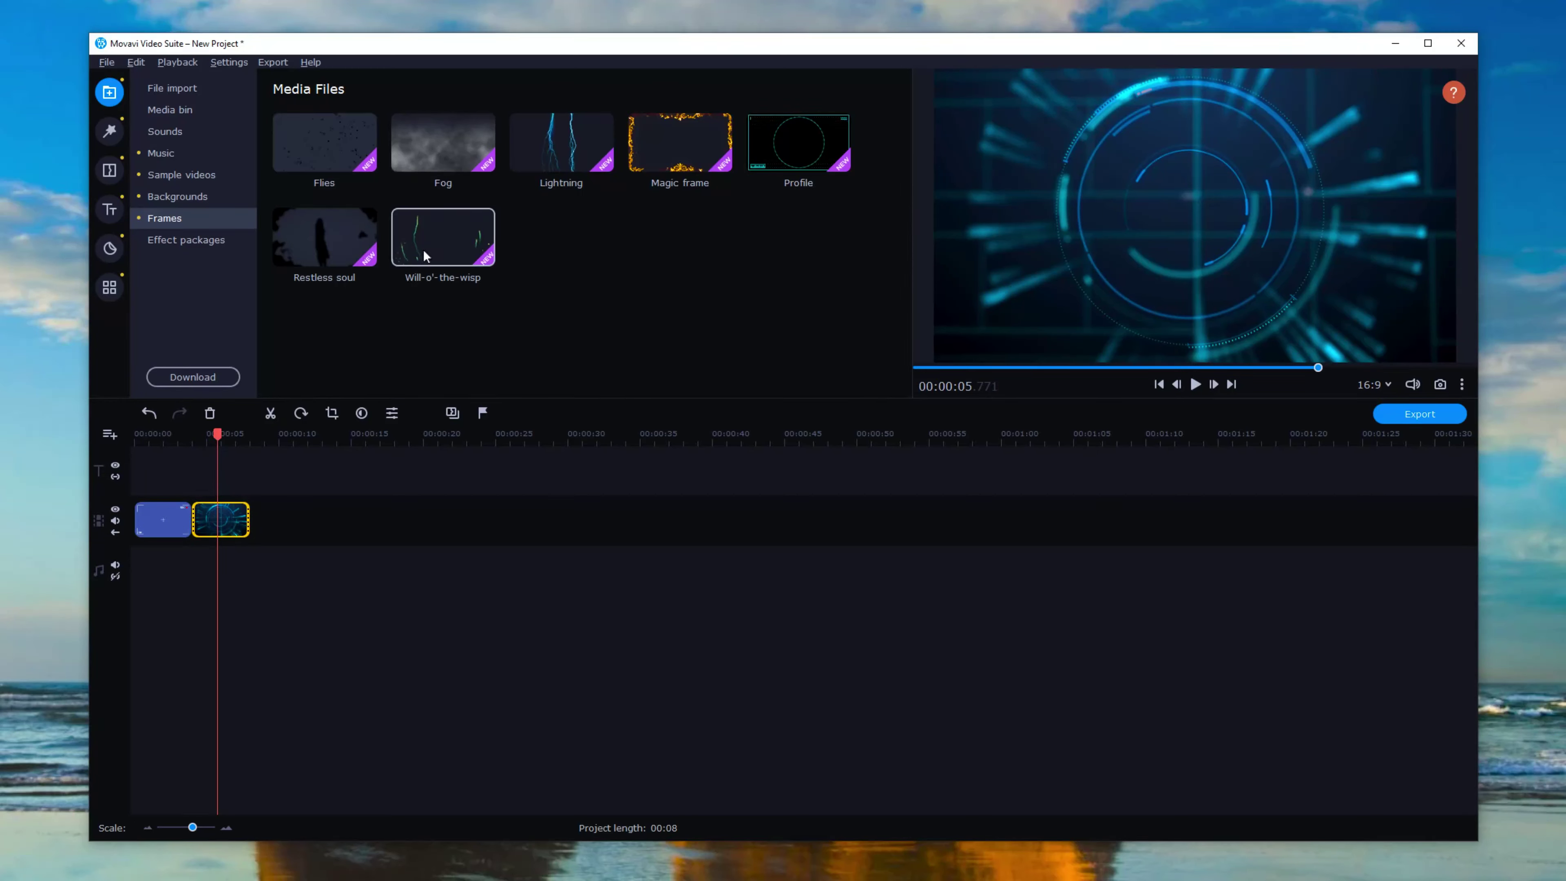
double_click(418, 167)
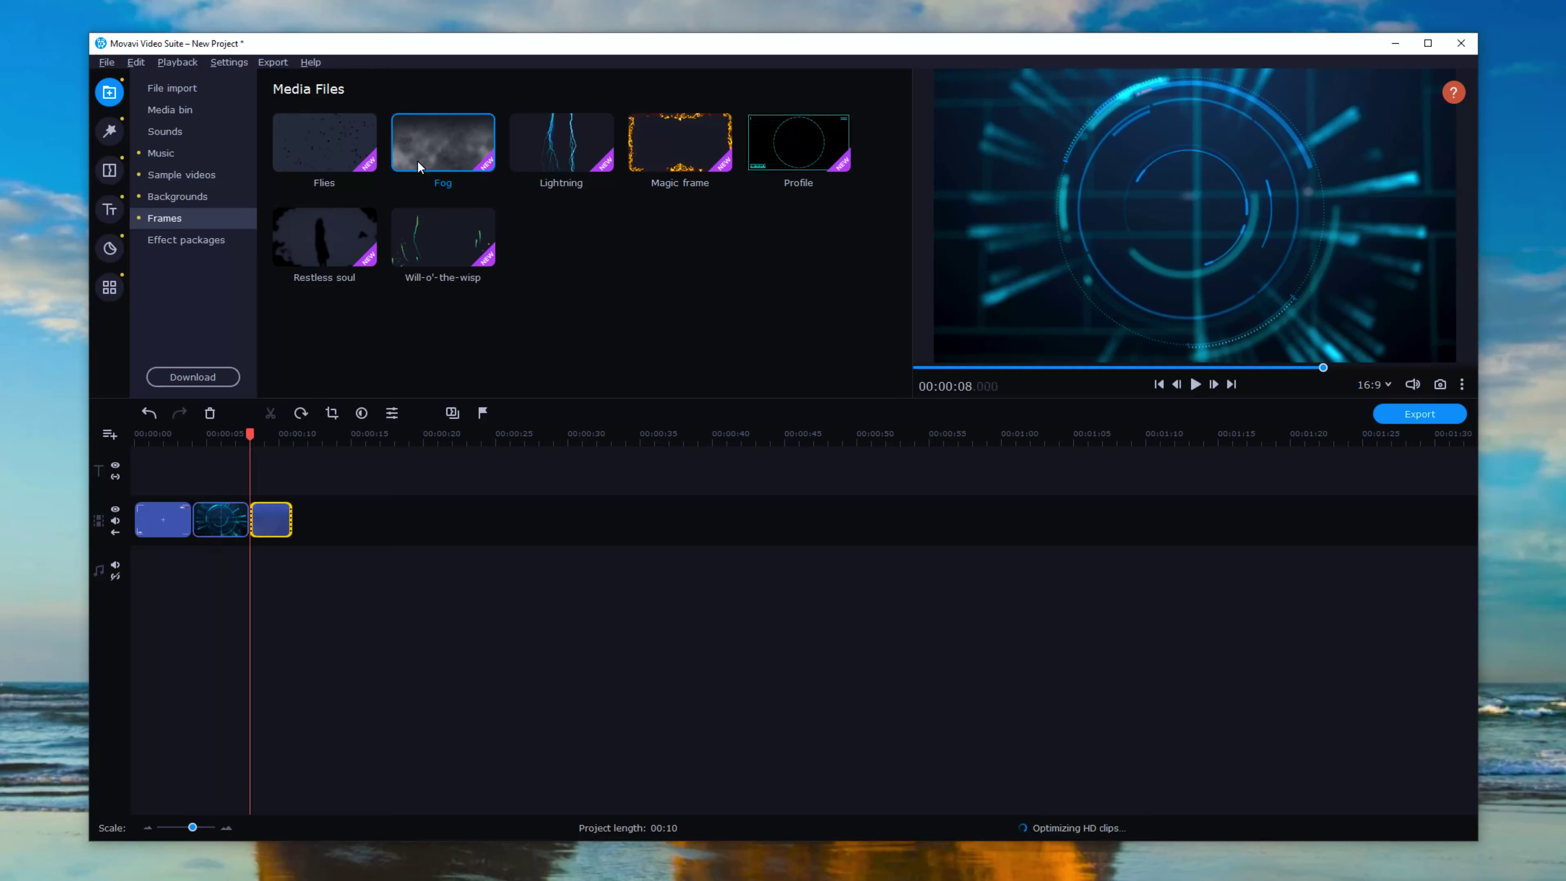
left_click(1195, 384)
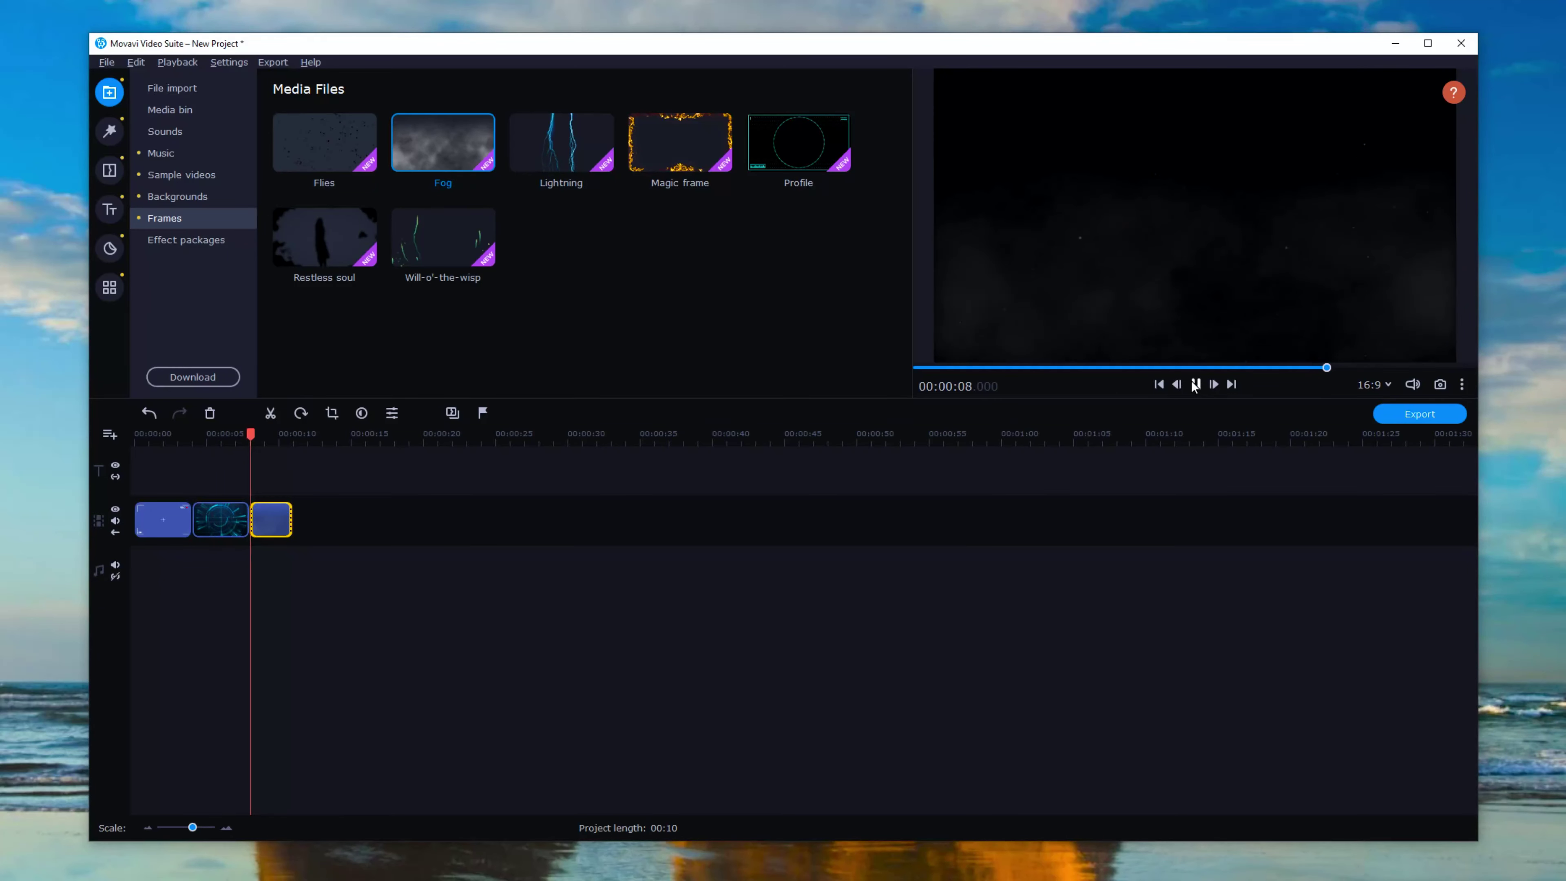
left_click(410, 238)
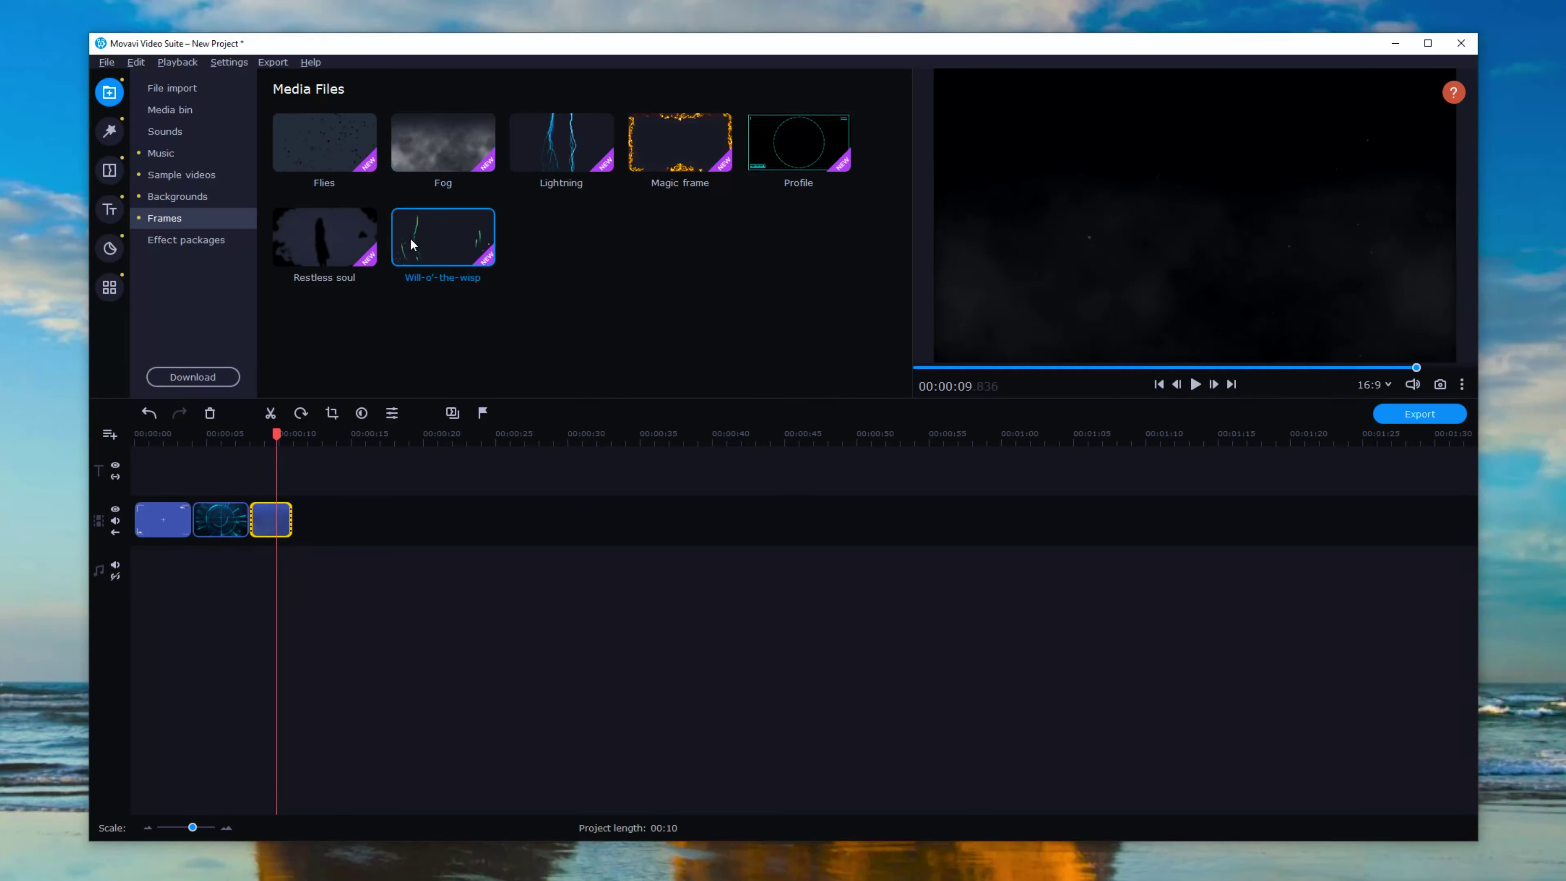
double_click(456, 243)
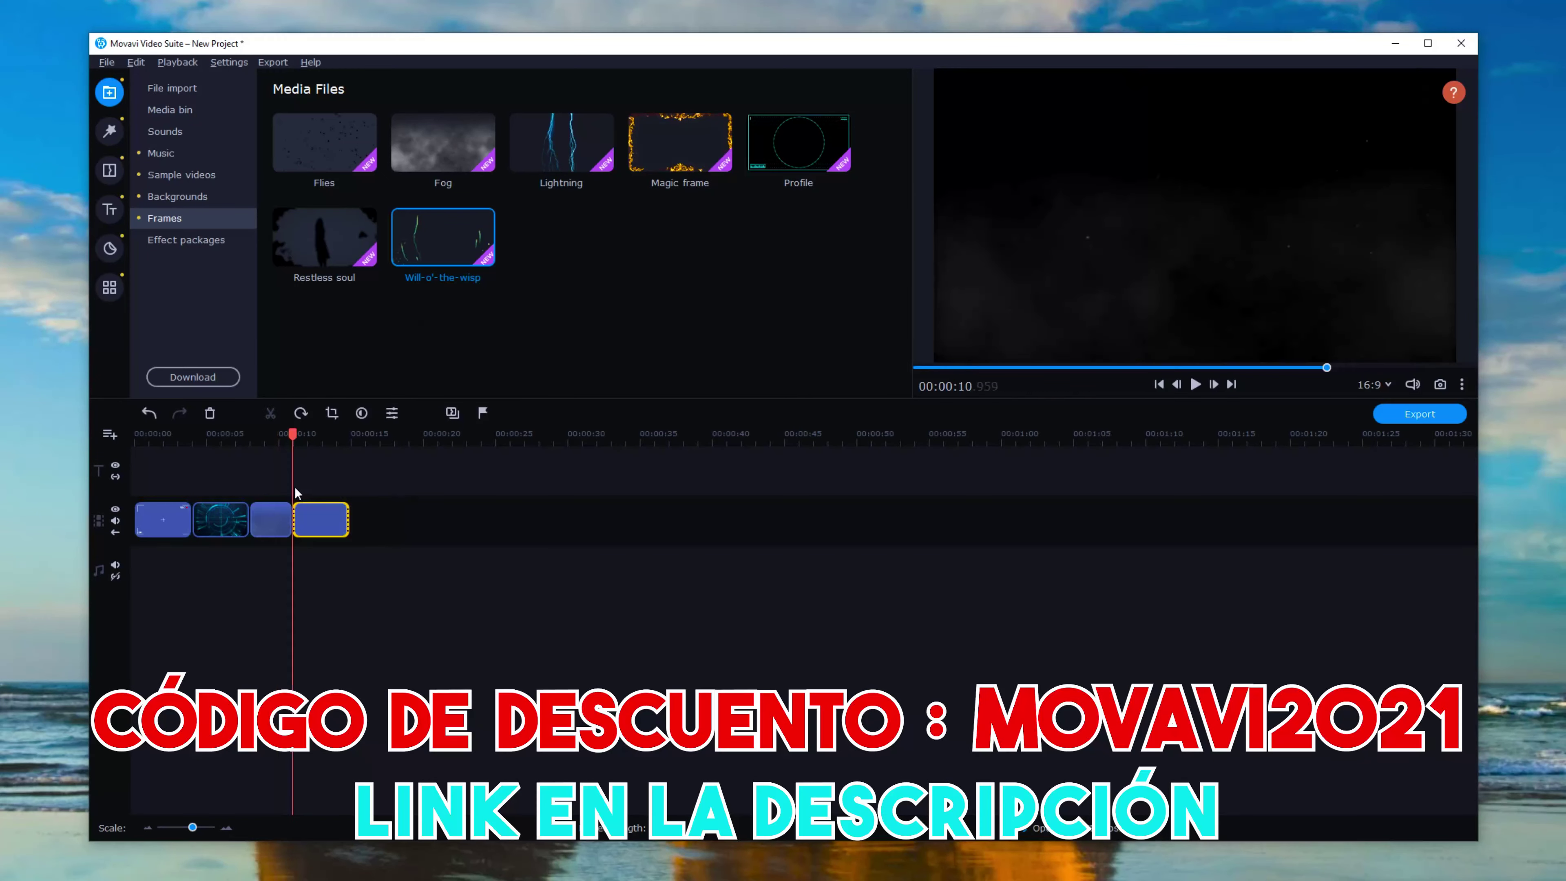
key("space")
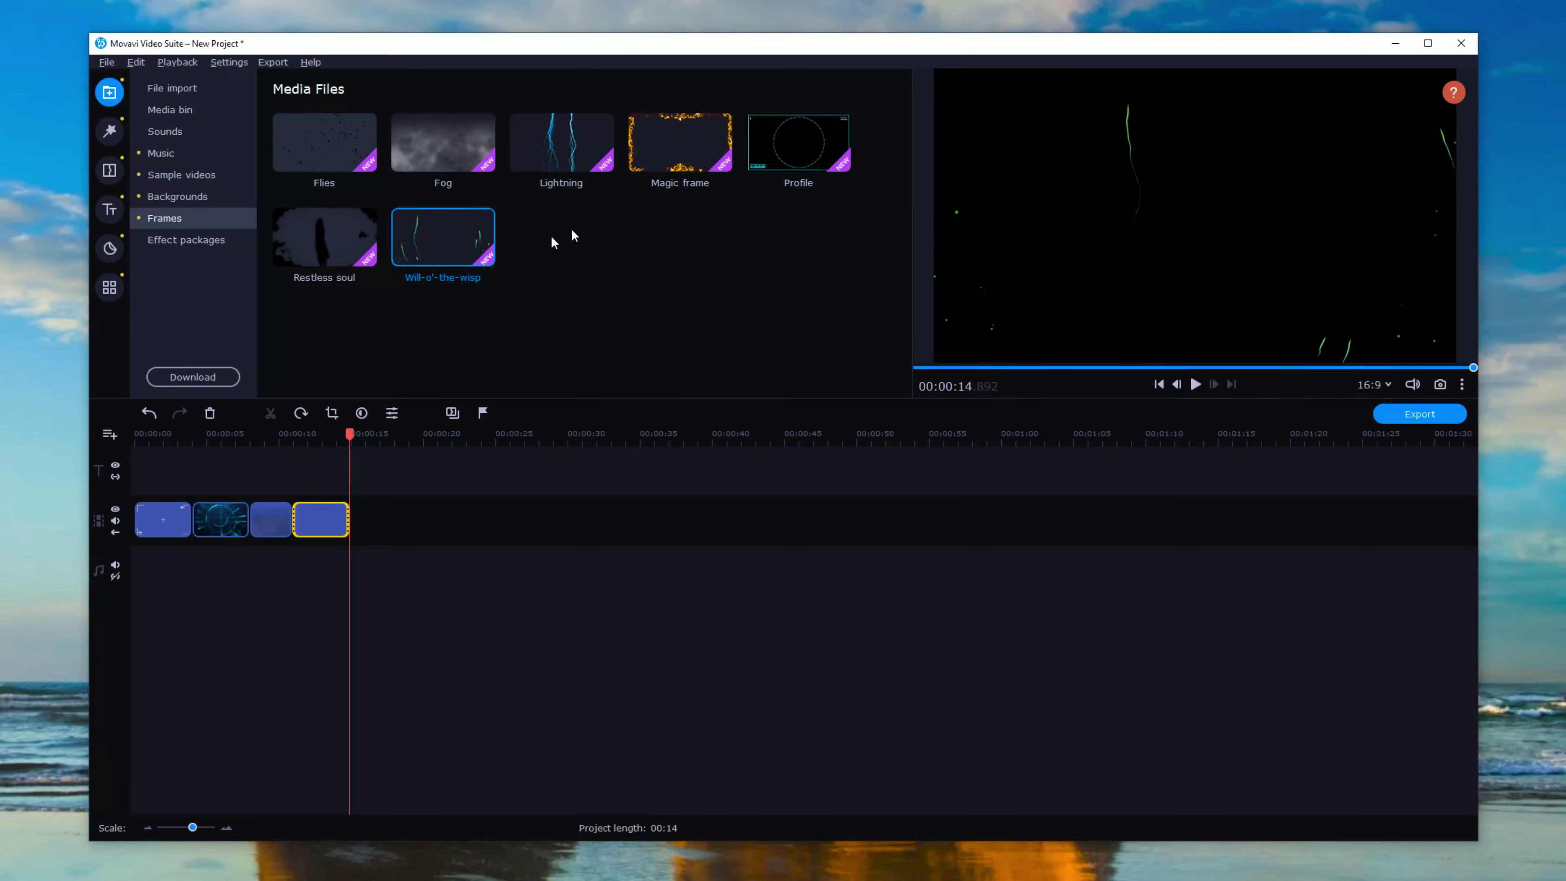
left_click_drag(780, 143, 370, 519)
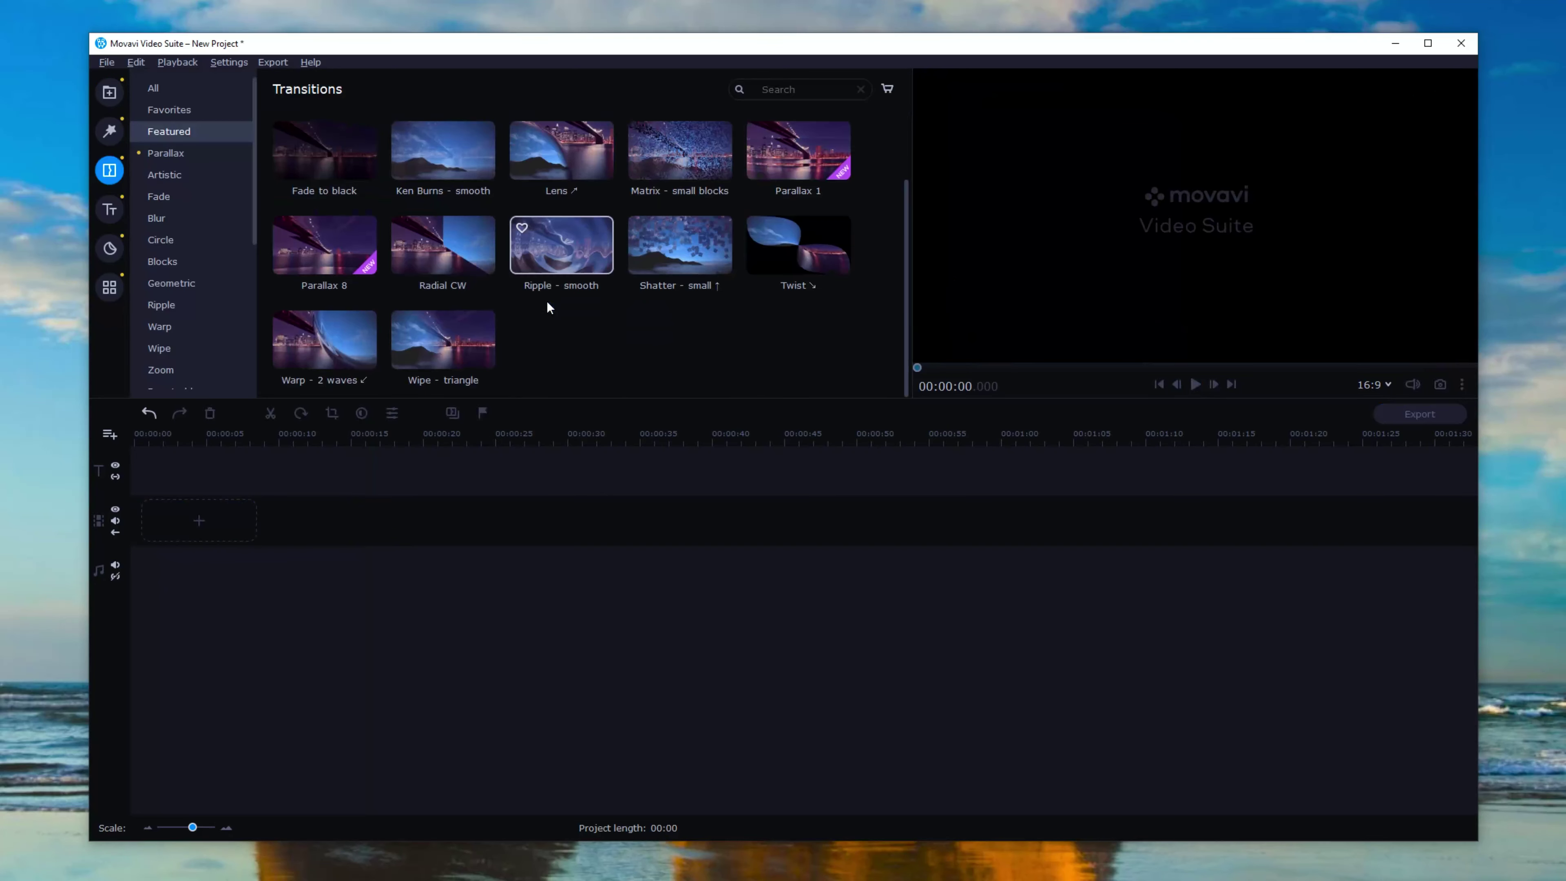
Step: Browse the Titles and Stickers collections, examining the Beauty bloggers and Blockbuster titles
left_click(117, 217)
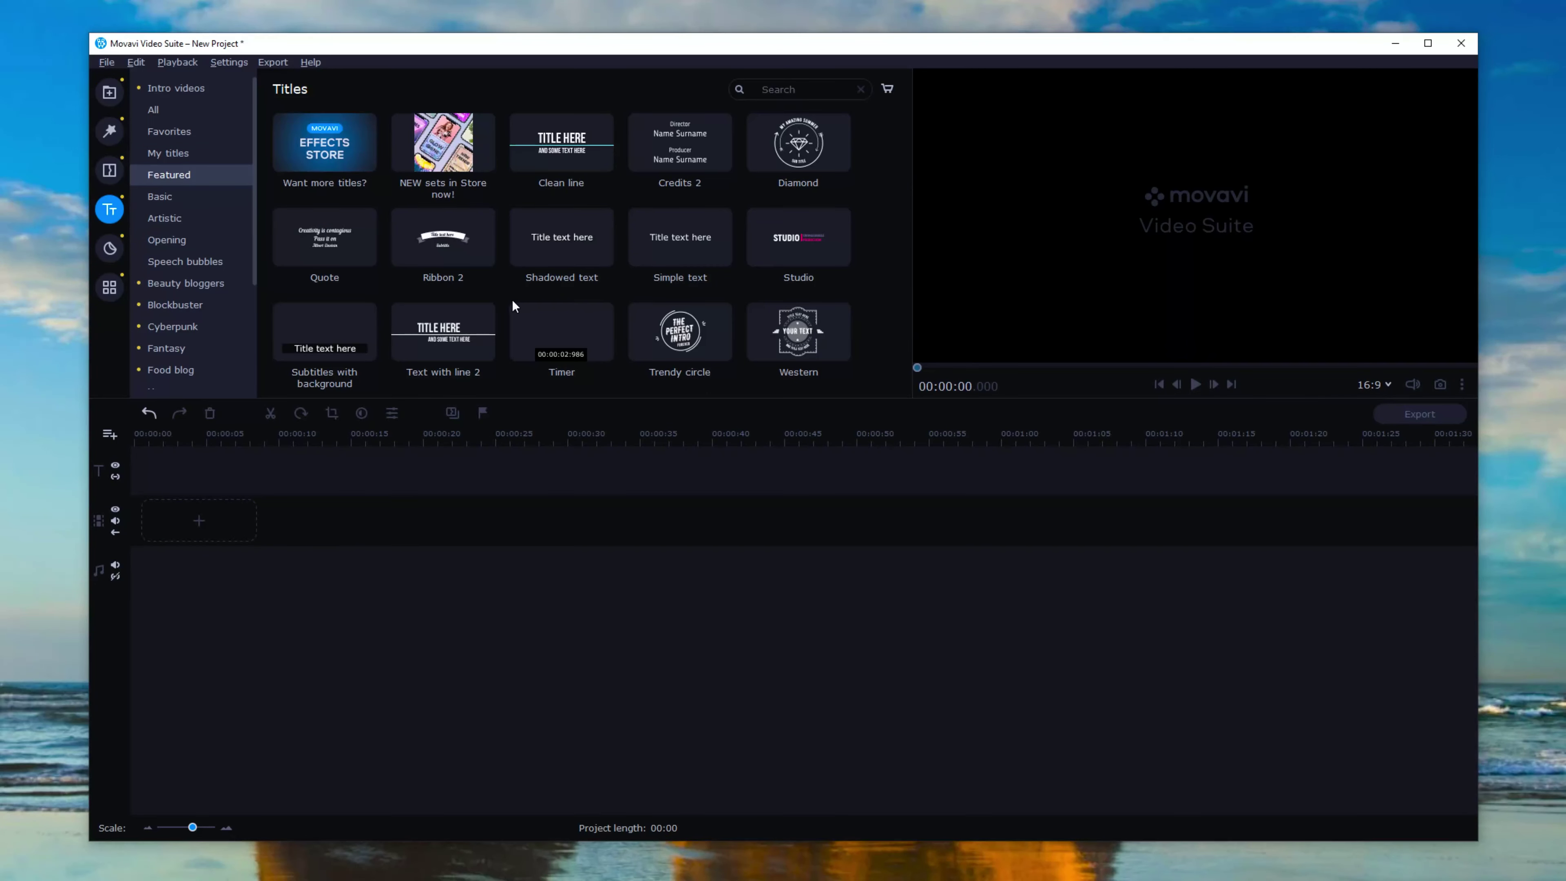
left_click(125, 290)
left_click(110, 248)
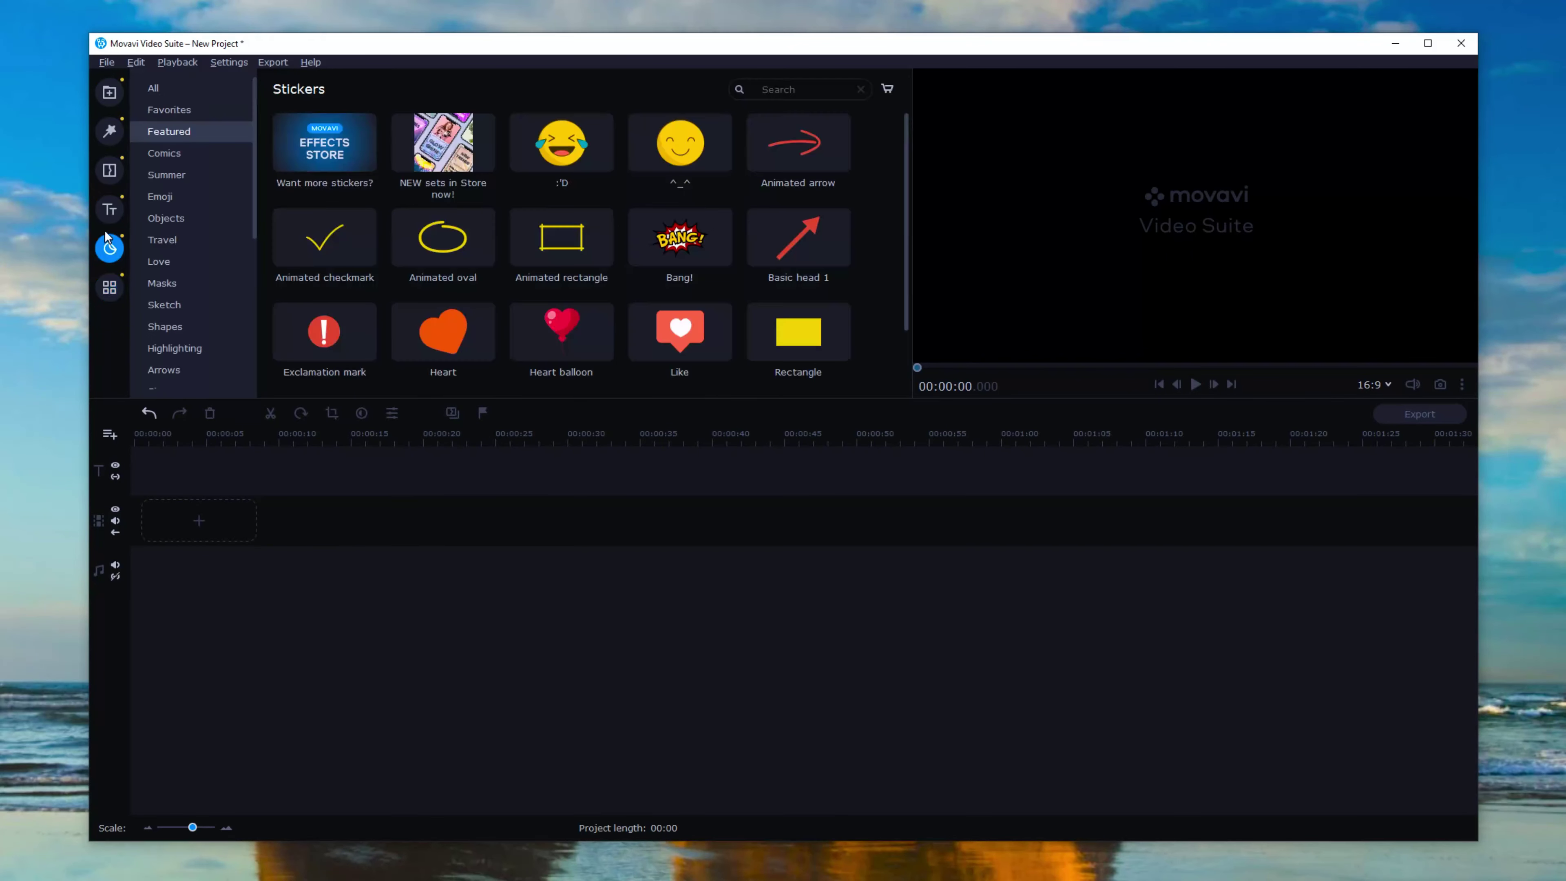
left_click(110, 210)
left_click(177, 284)
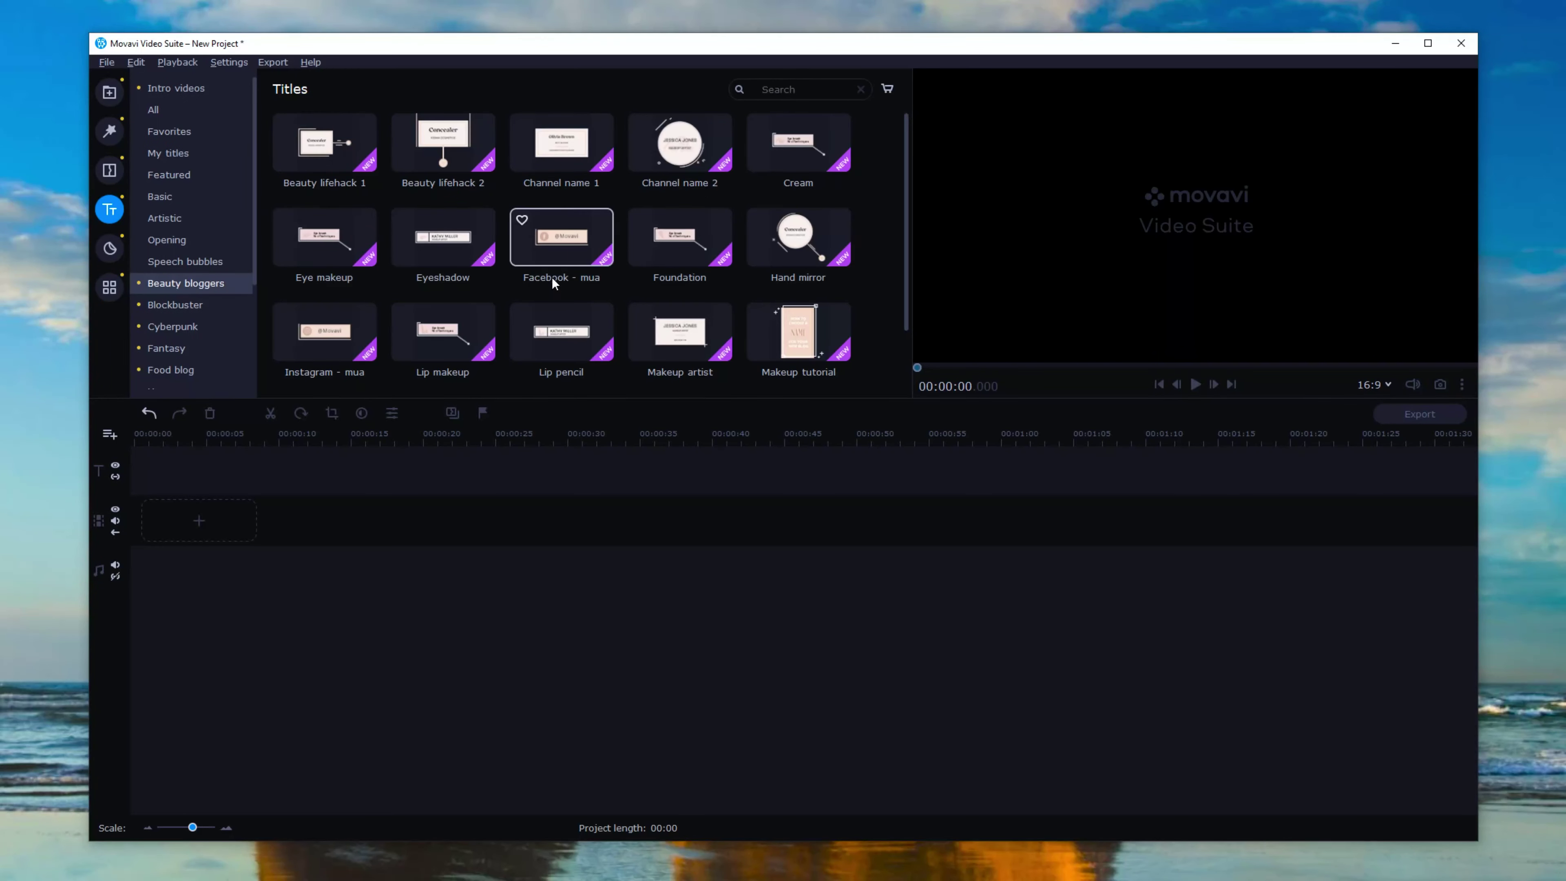
scroll(553, 284, "down", 2)
left_click(182, 306)
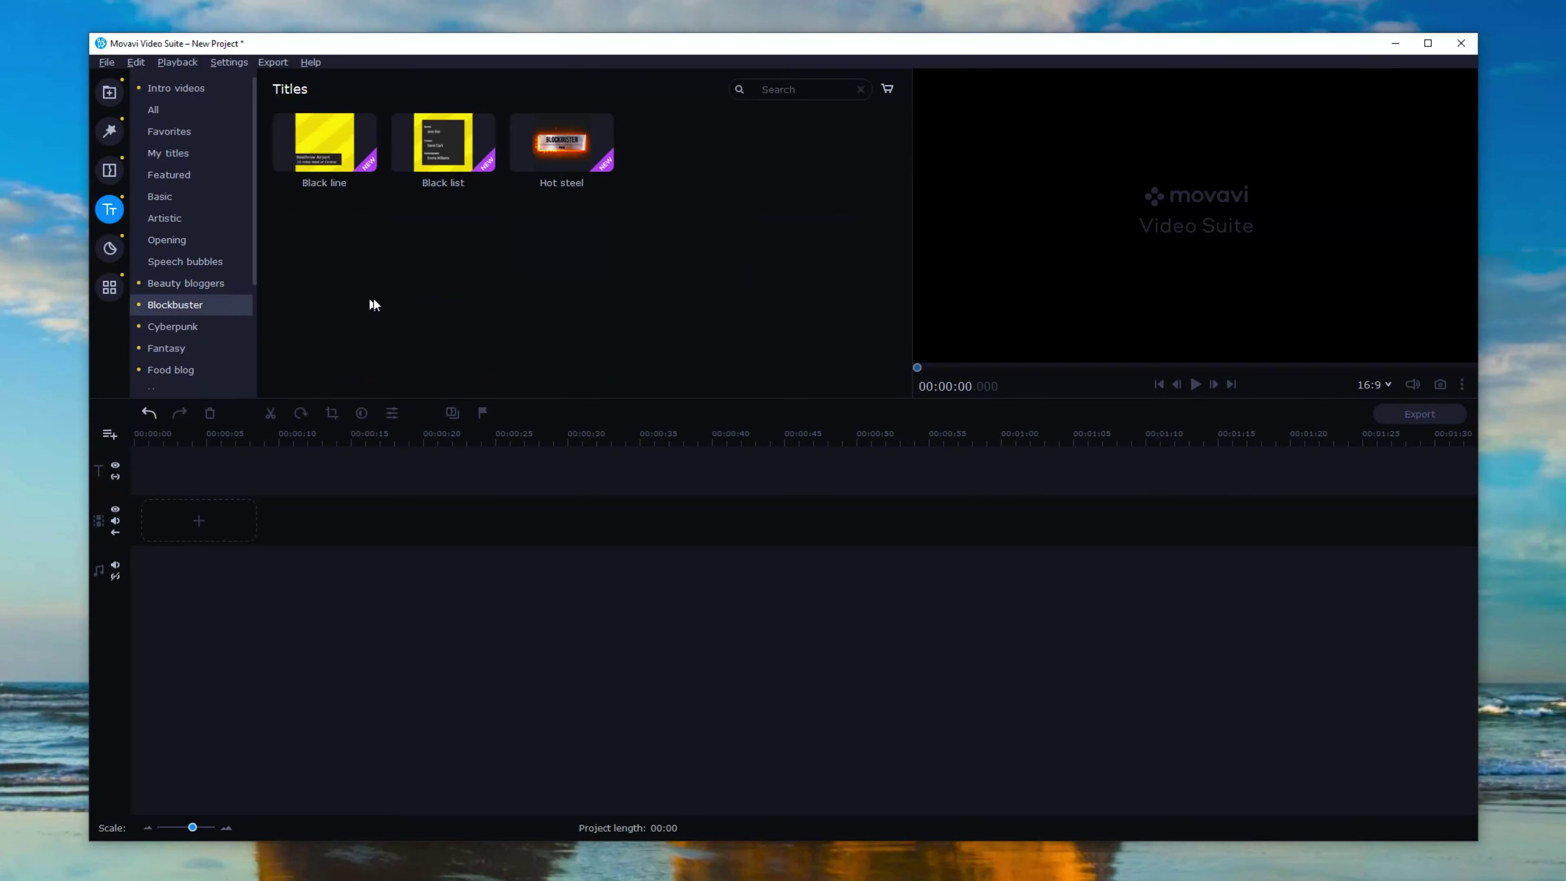
Step: Look through the Cyberpunk titles collection
left_click(183, 325)
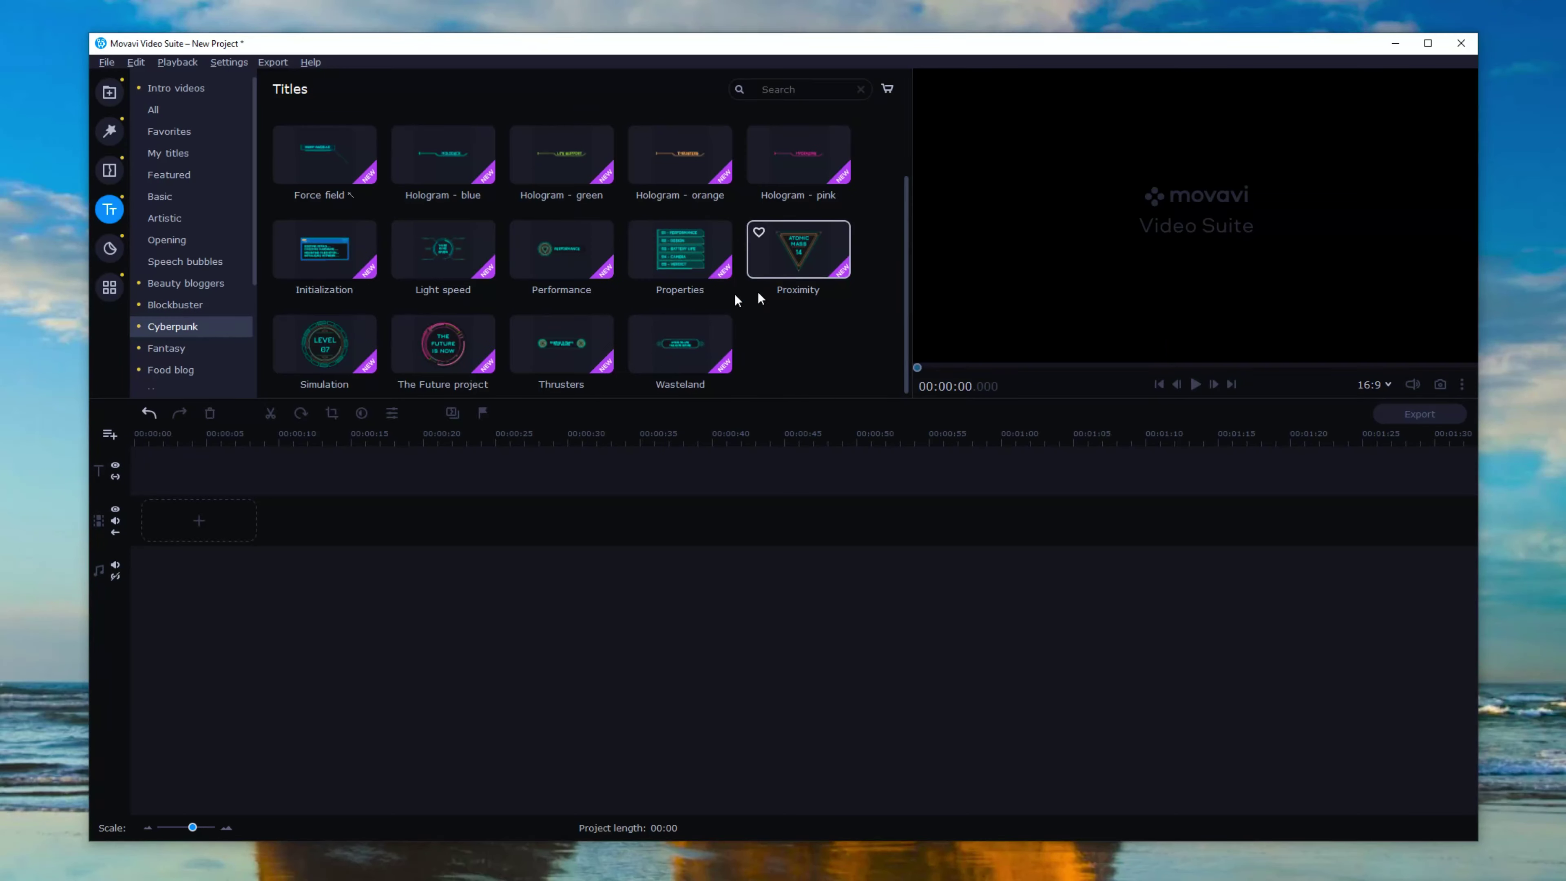
scroll(432, 293, "up", 2)
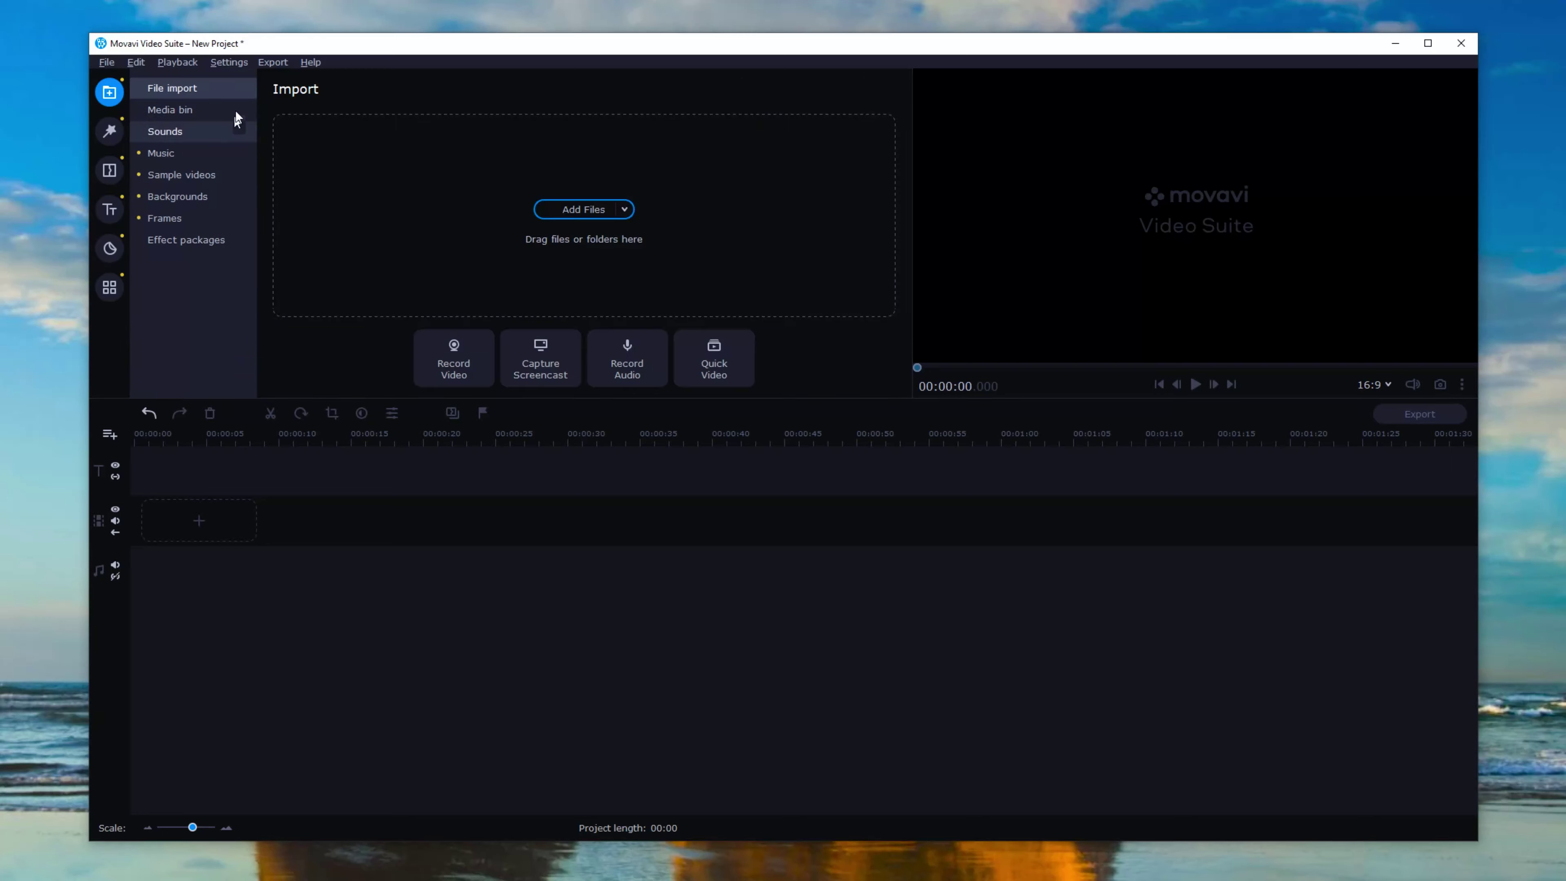
Step: Review the General and Files preferences, including the folder chosen for saving project files, and close the settings
left_click(234, 62)
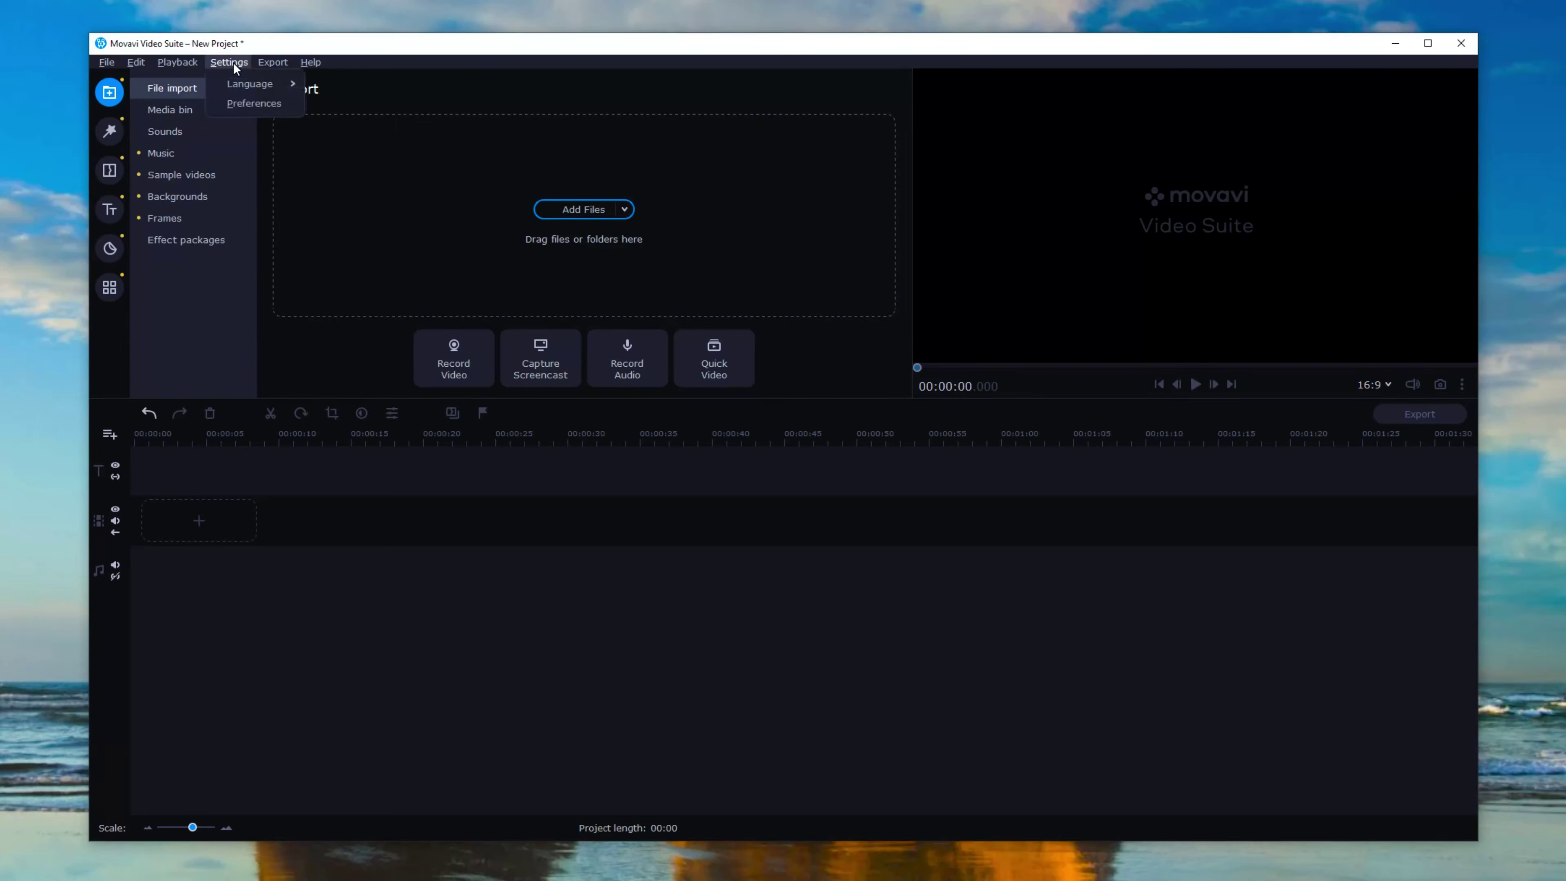
left_click(248, 105)
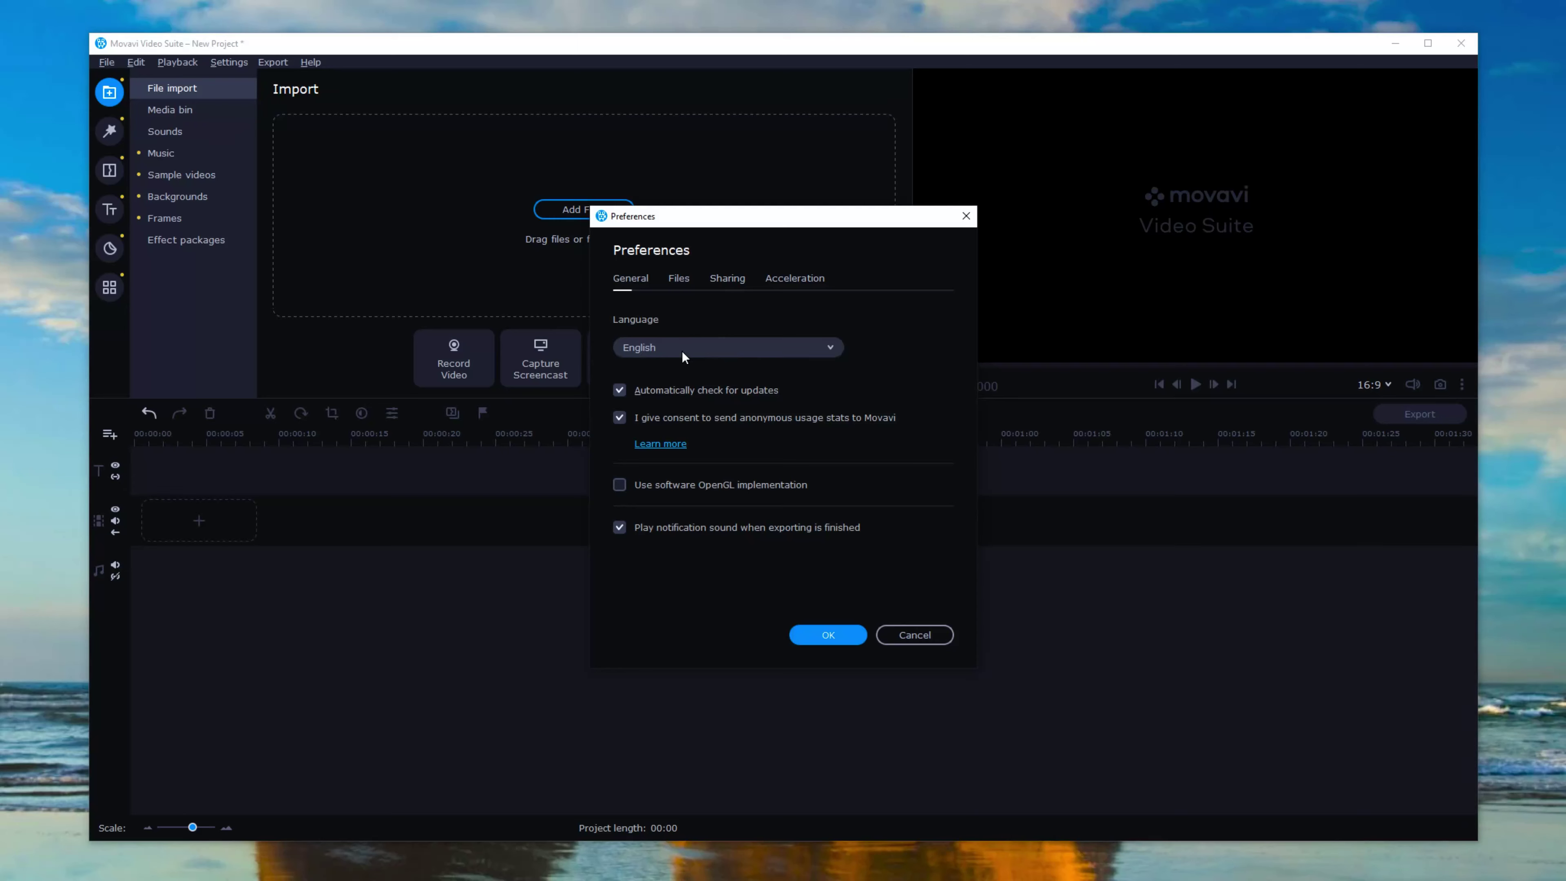
left_click(679, 279)
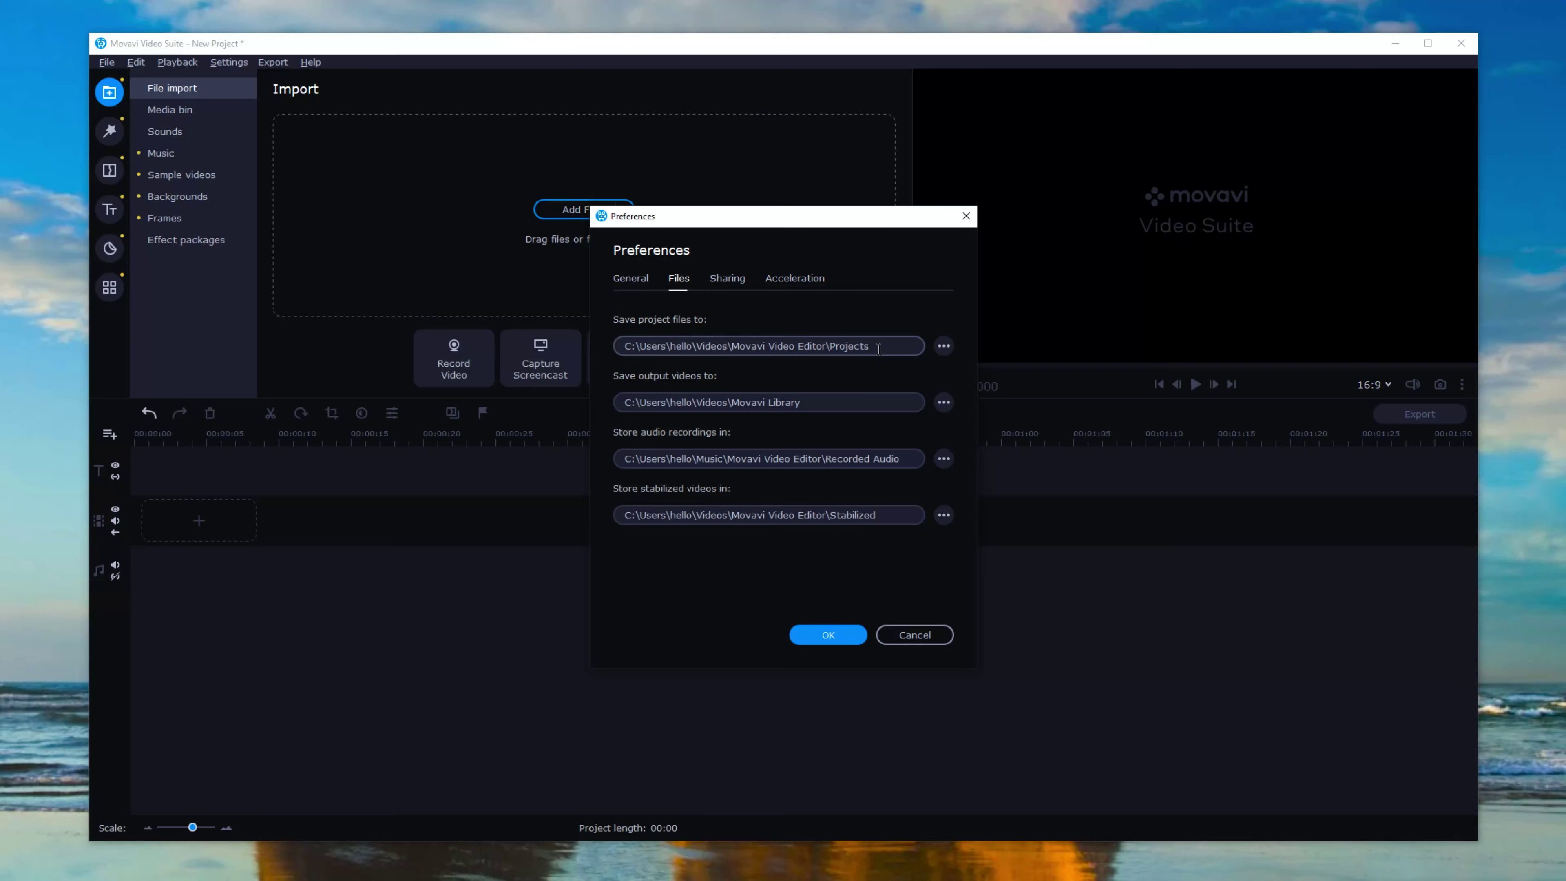
left_click(942, 346)
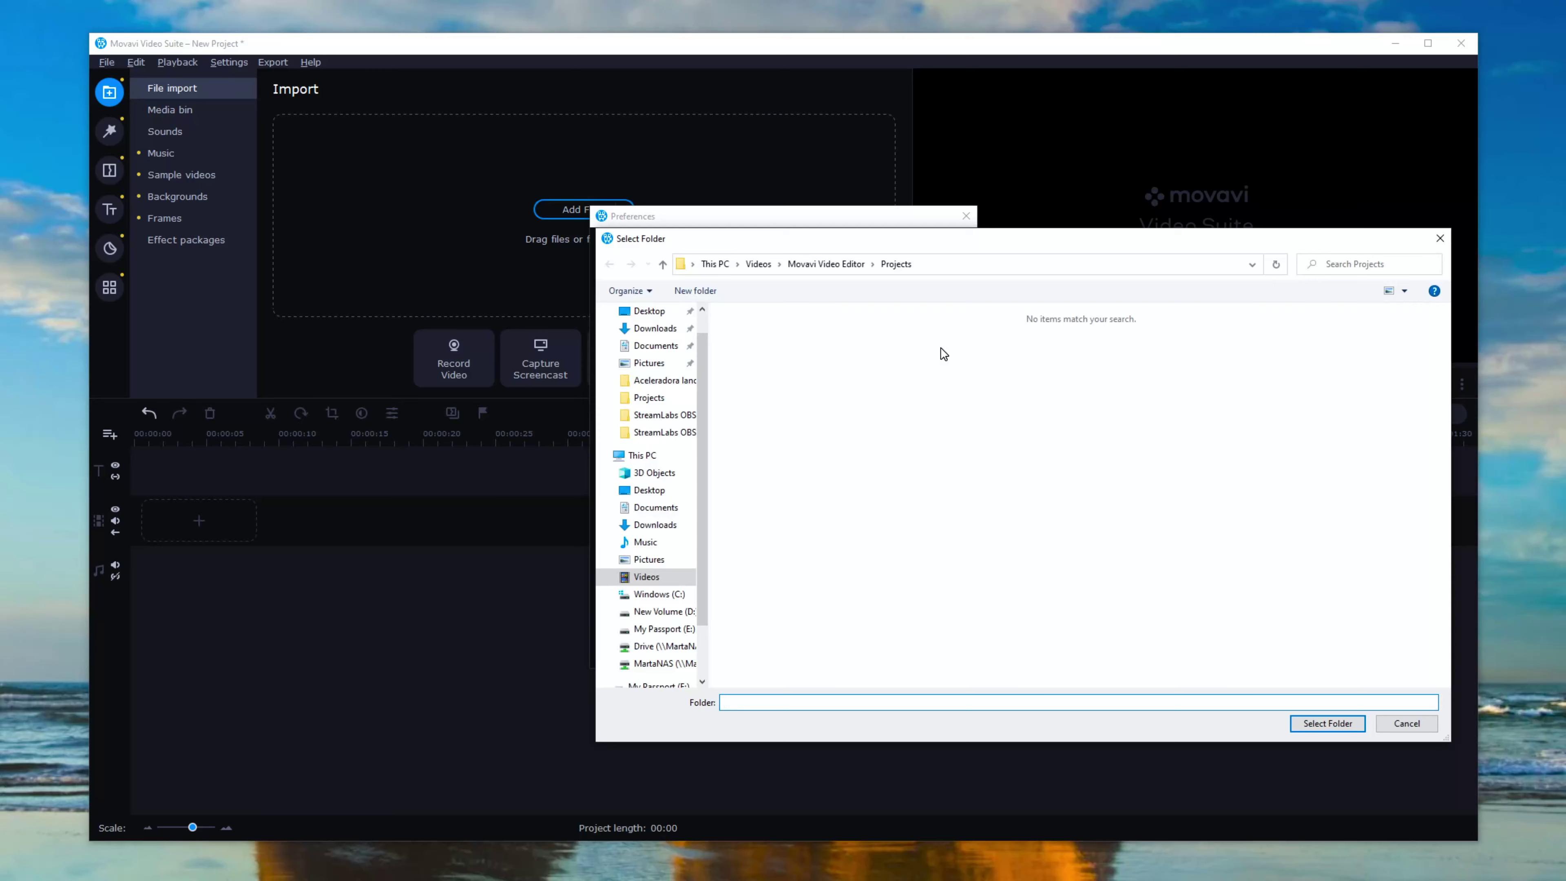
left_click(1441, 239)
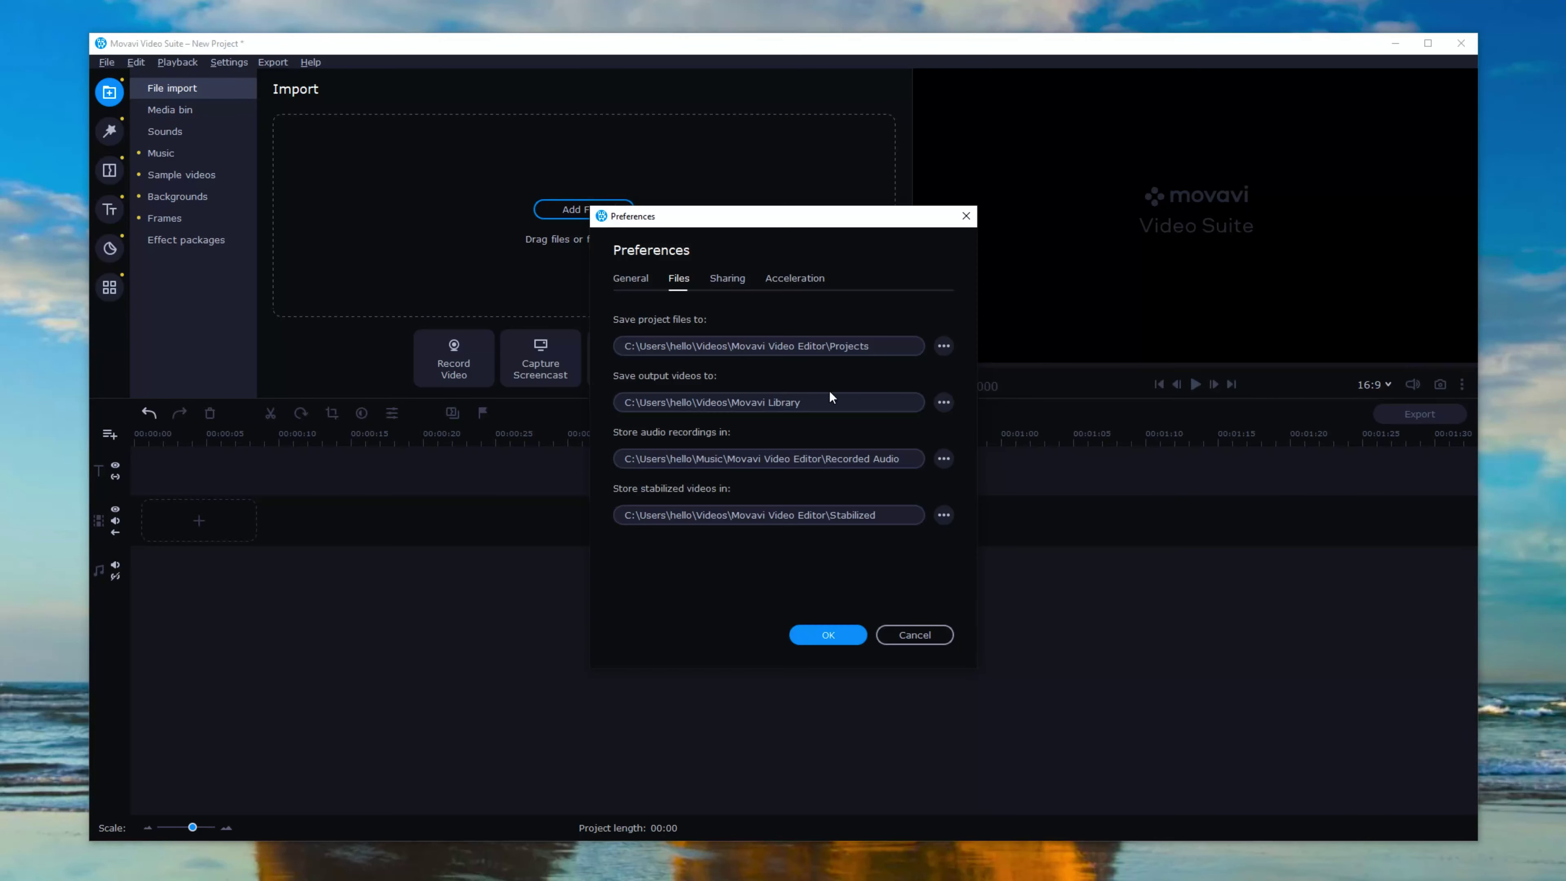
left_click(851, 640)
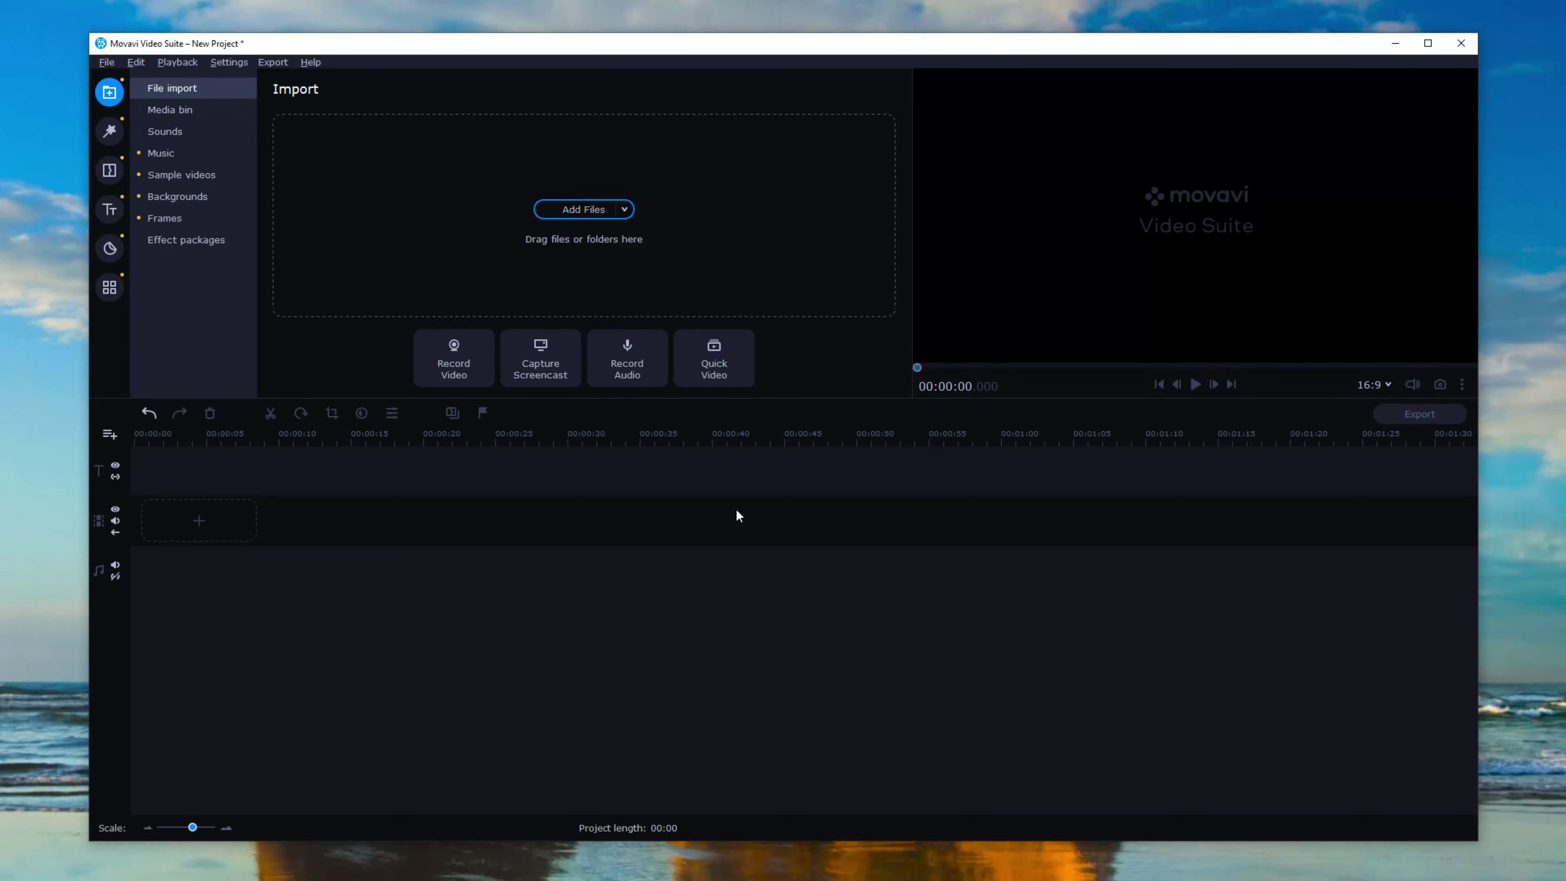
Step: Import the Desktop videos "Haz bien curso estrategia redes 4" and "Hazlo bien curso estrategia contenidos 1" into the media bin
left_click(573, 208)
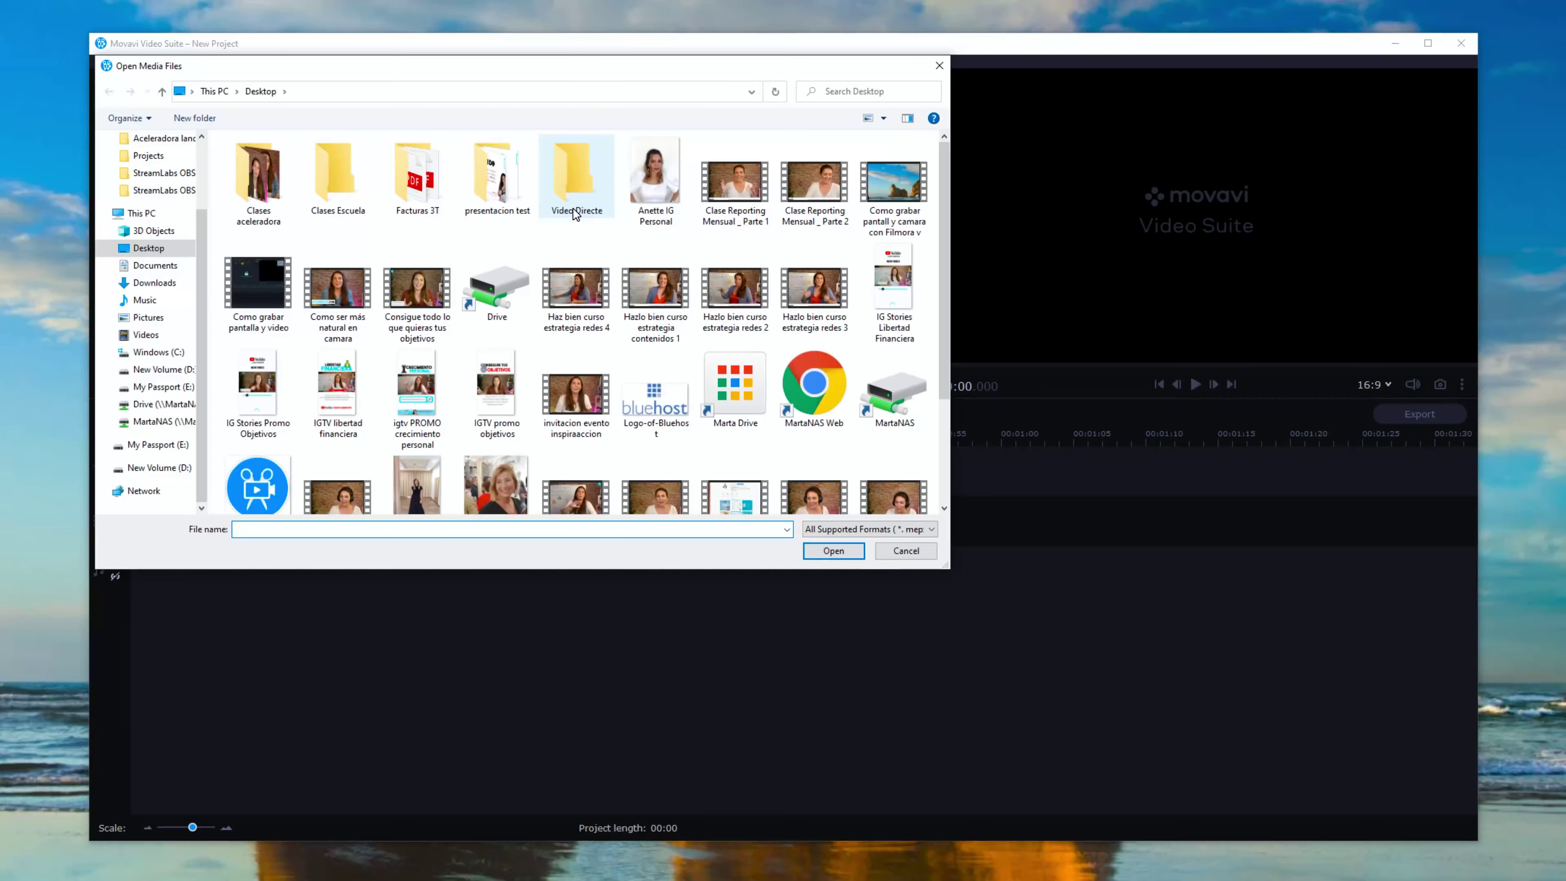
left_click(576, 290)
left_click(655, 290, "ctrl")
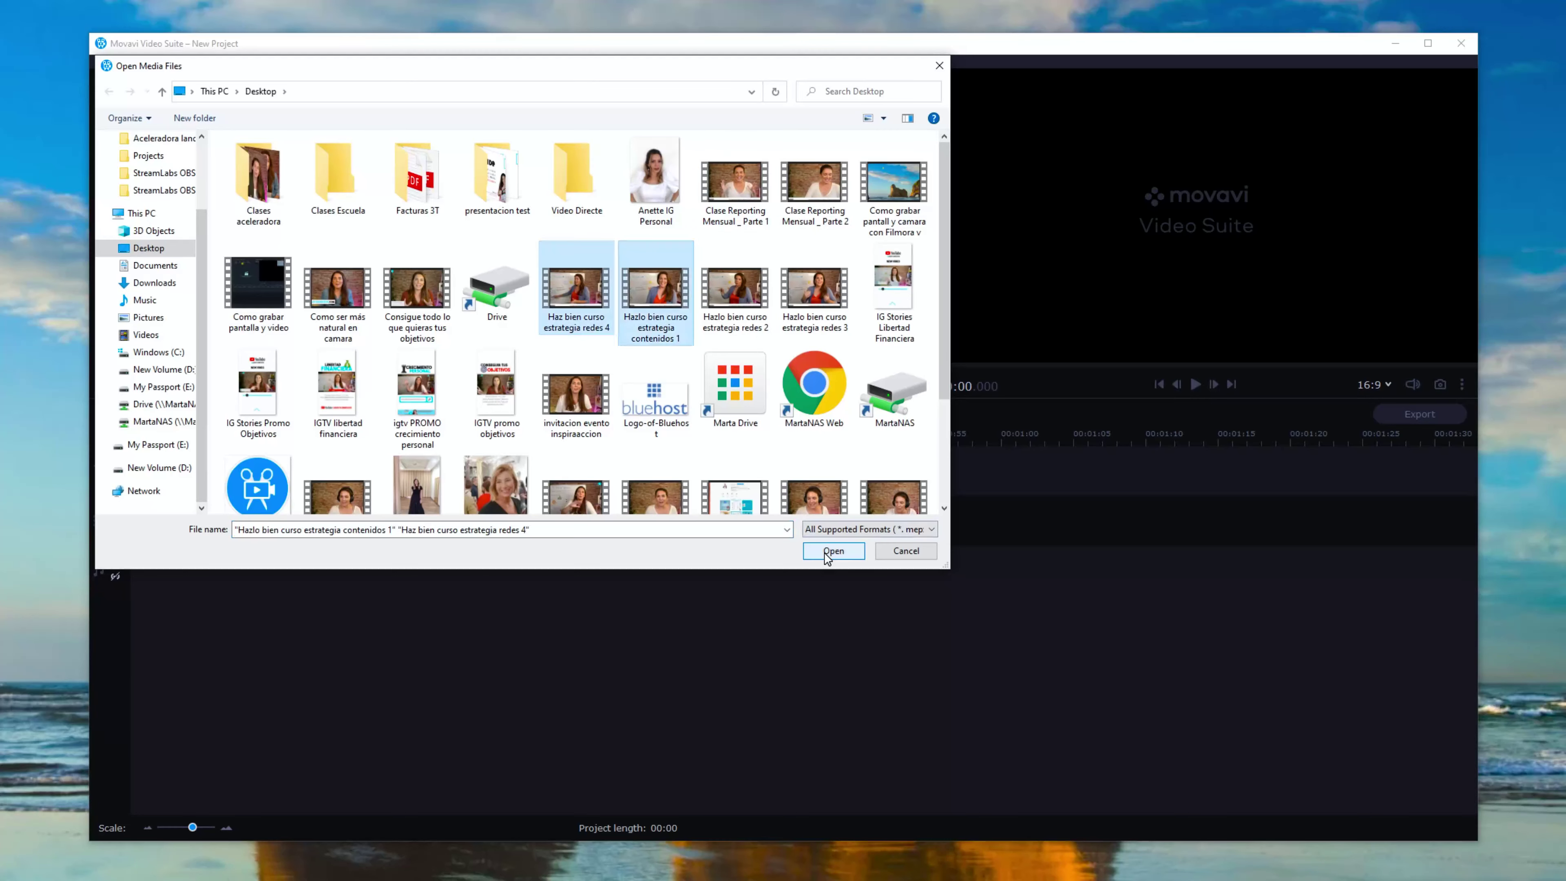
left_click(833, 551)
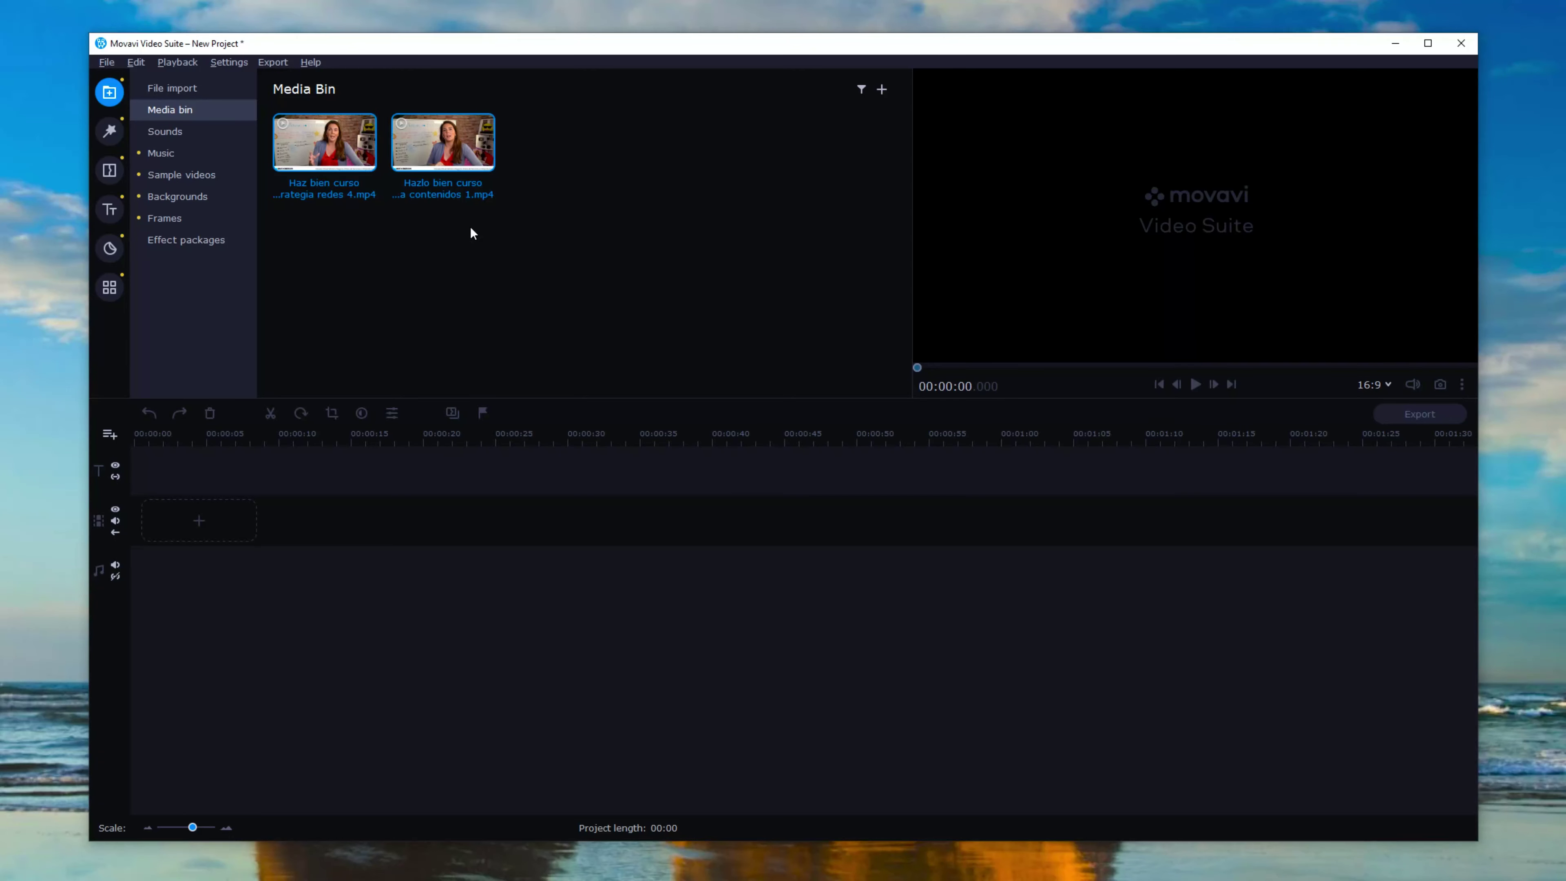
Step: Preview a few seconds of each of the two imported videos in the media bin
left_click(349, 162)
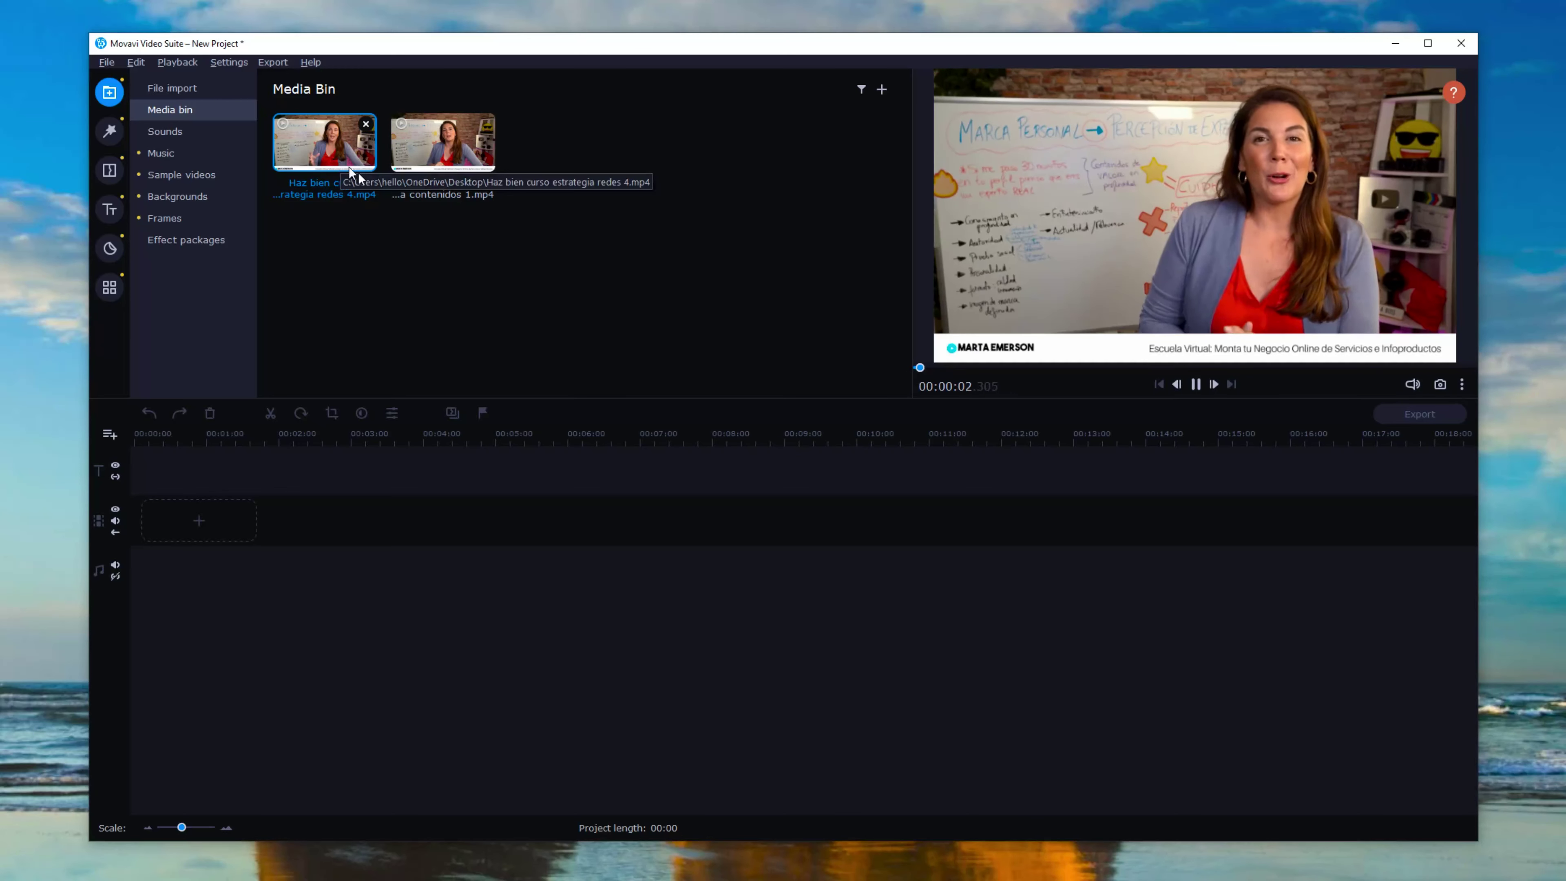
left_click(1195, 384)
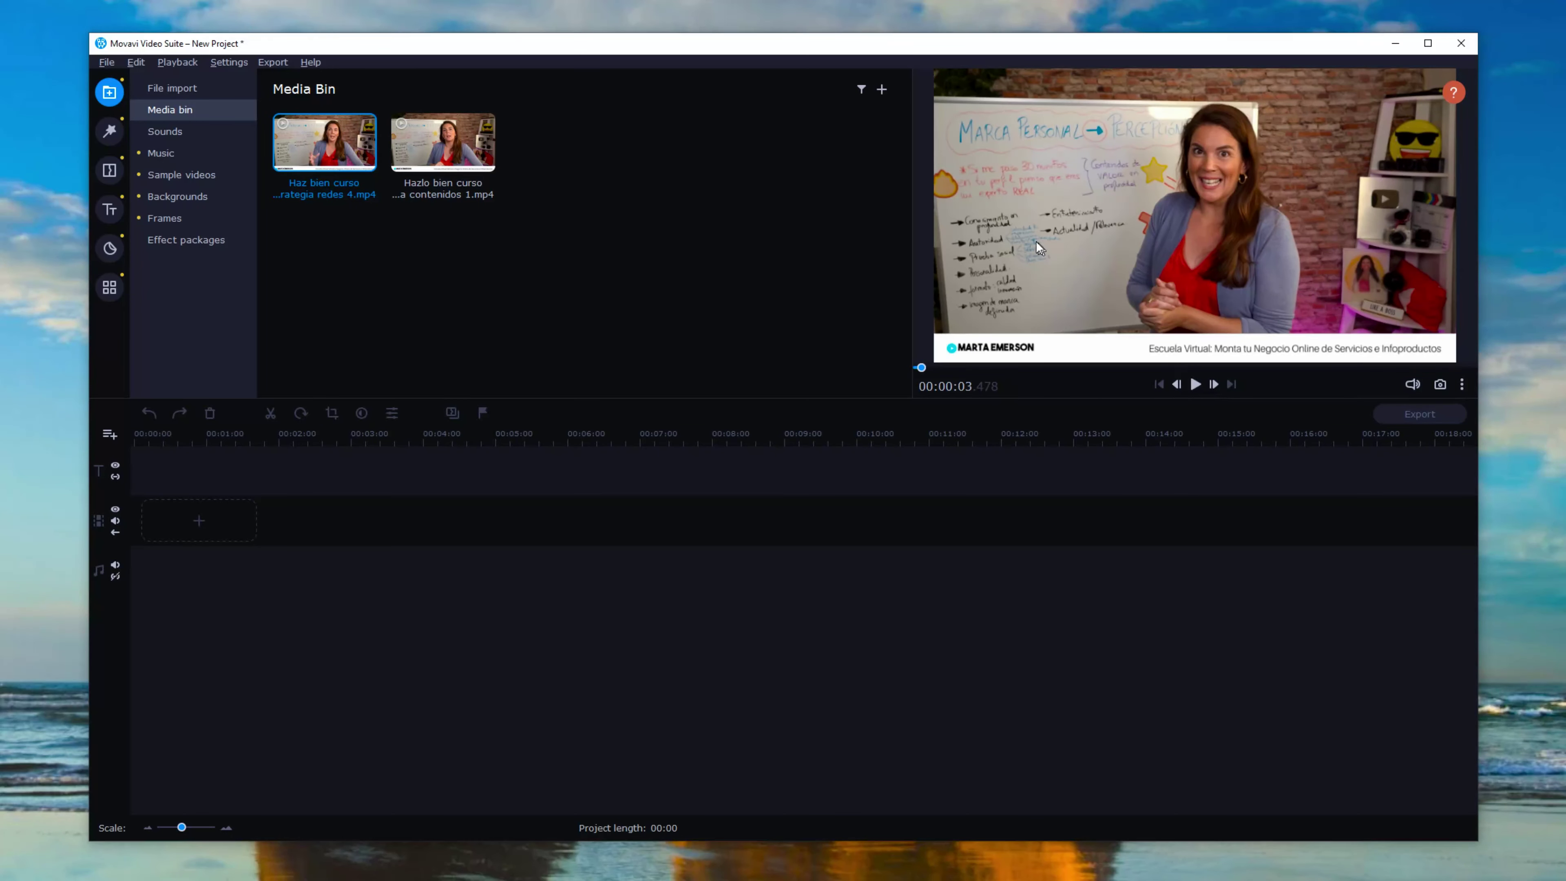
left_click(474, 171)
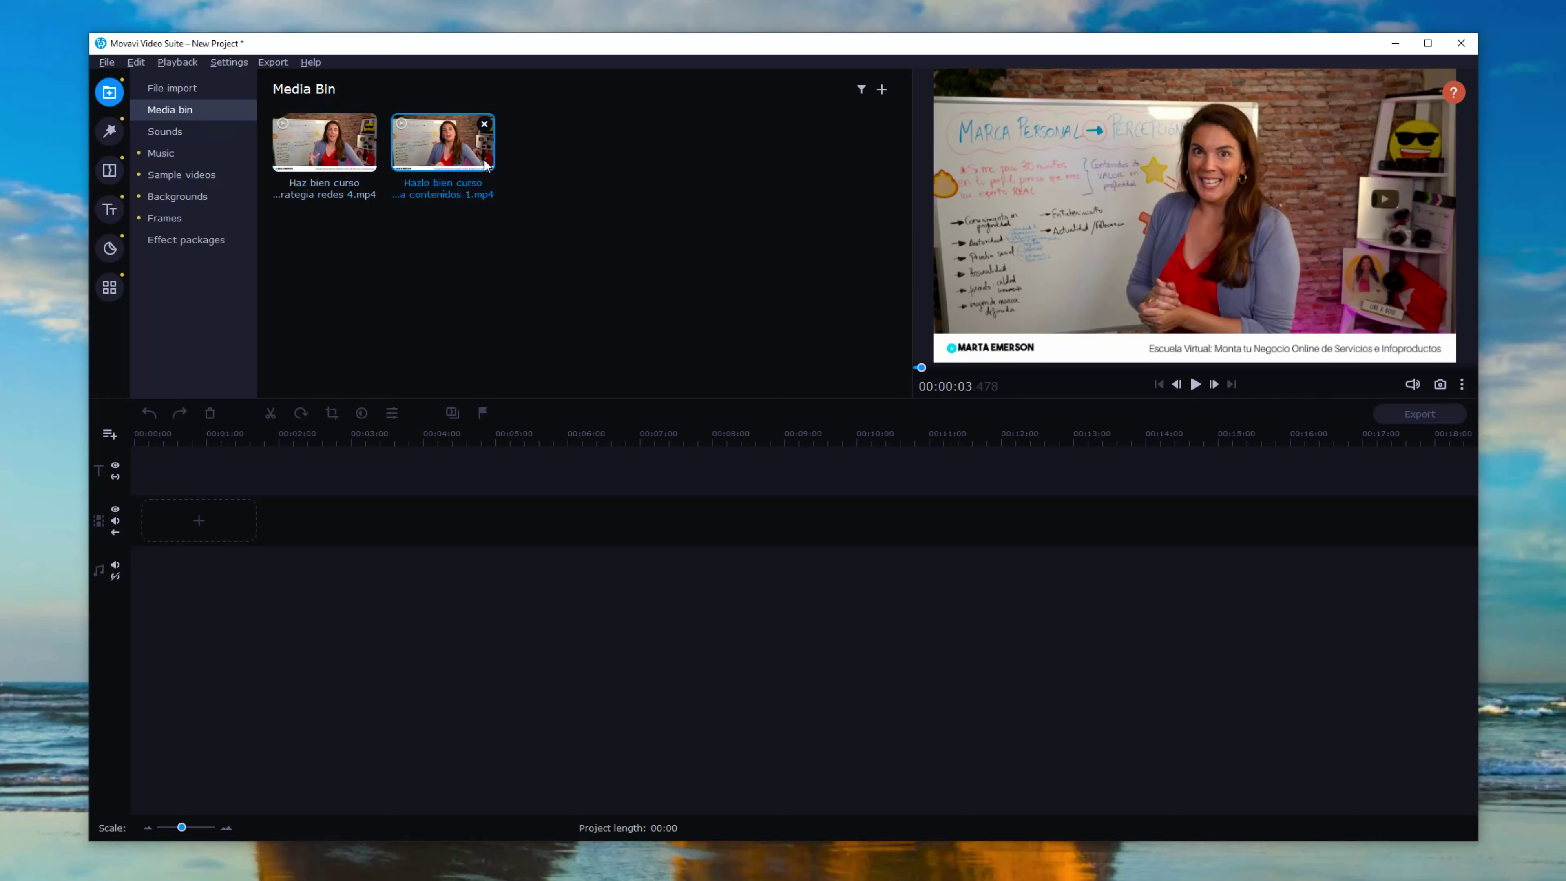
left_click(1196, 384)
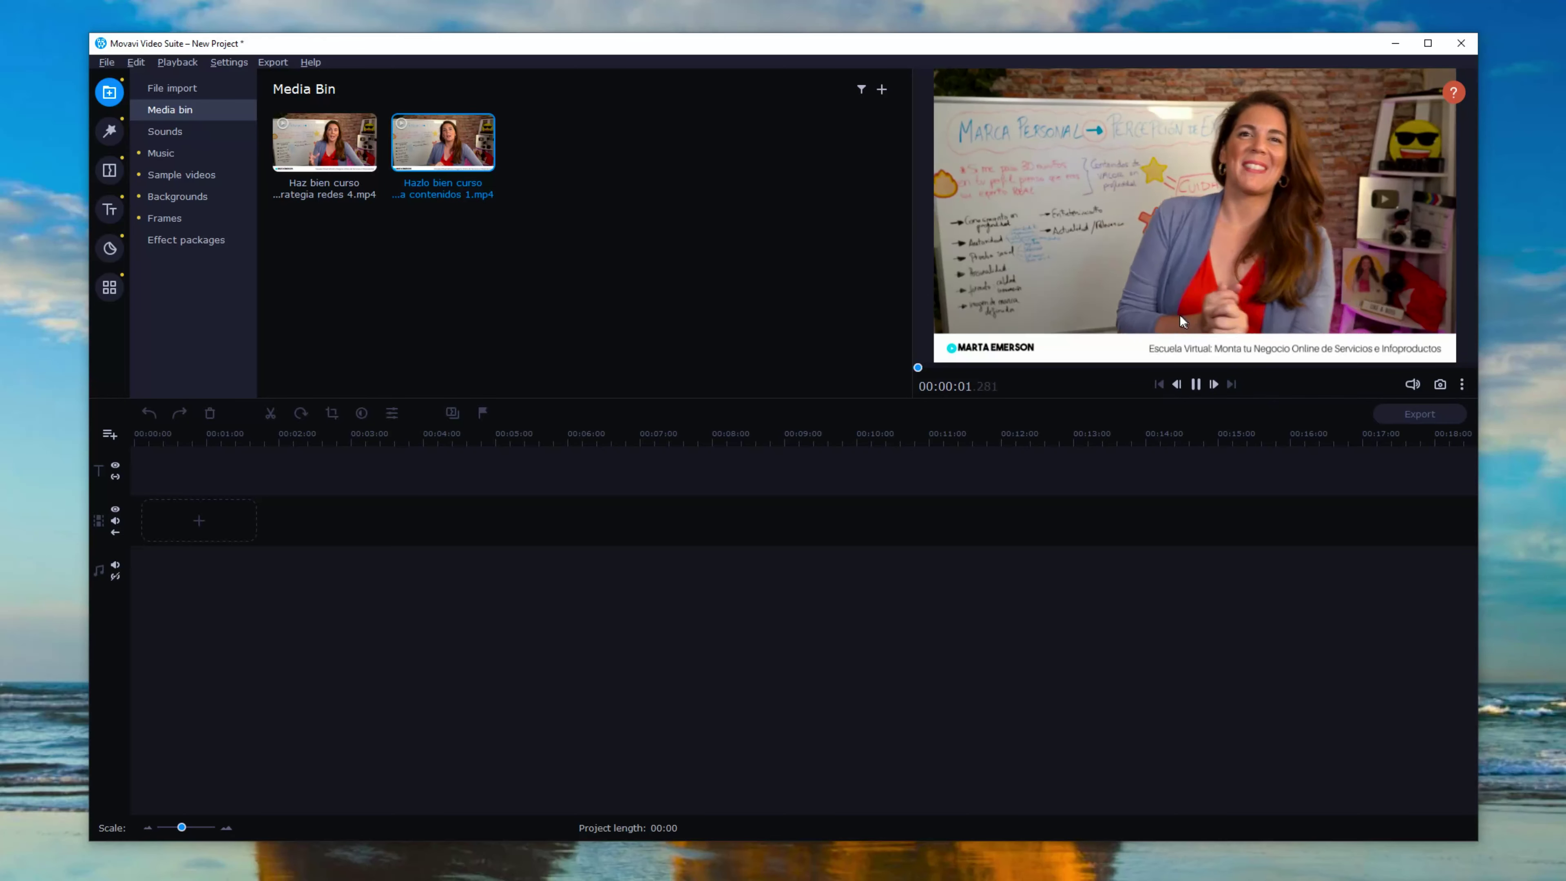
left_click(1197, 387)
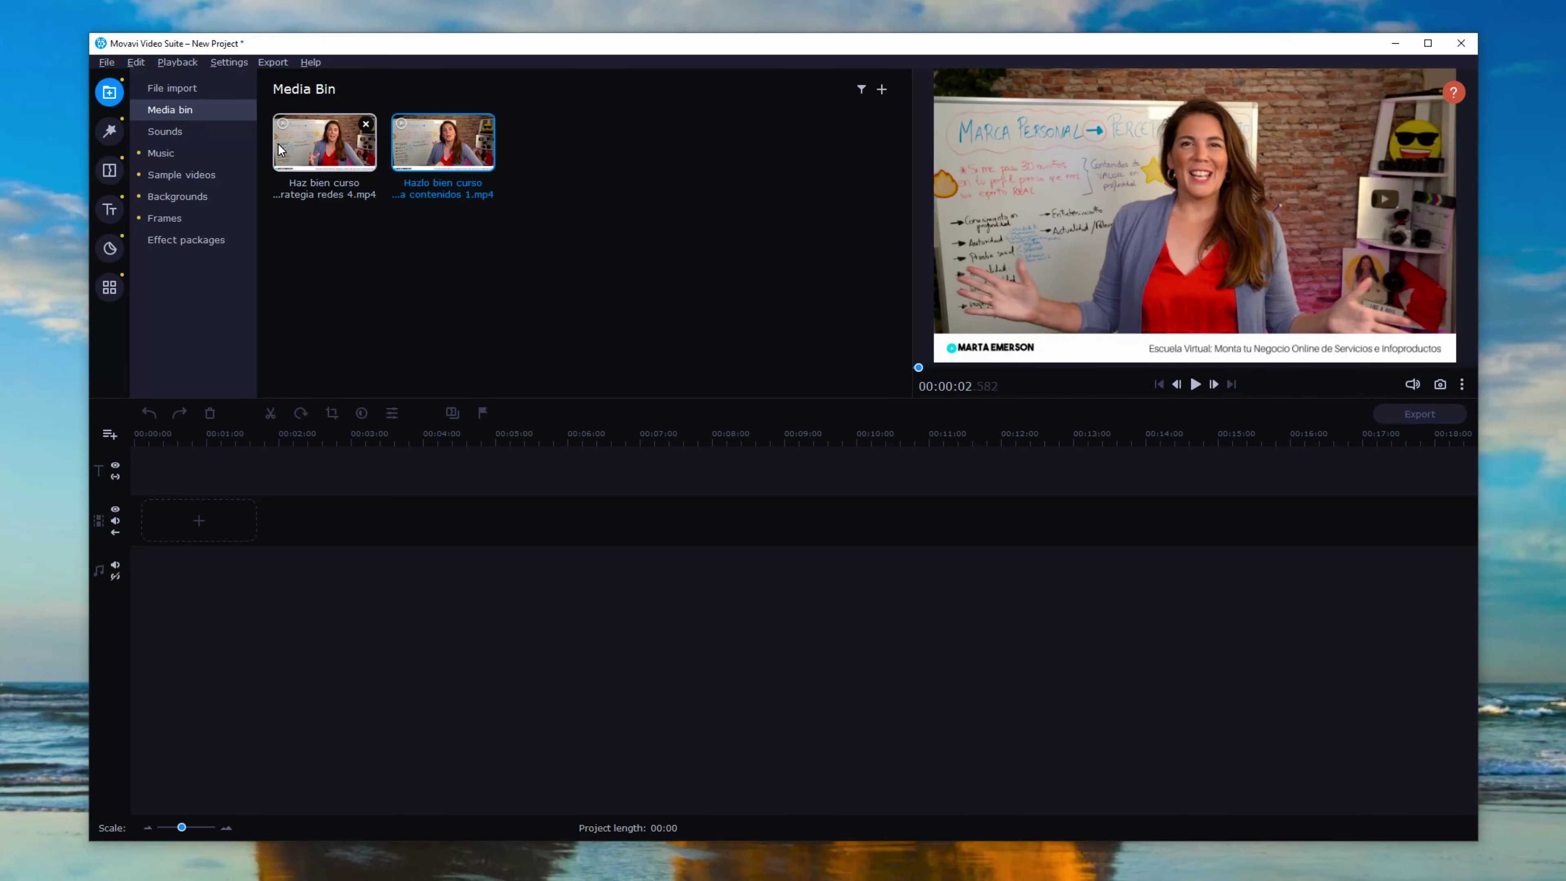
Step: Place "Haz bien curso estrategia redes 4.mp4" at the start of the video track and play its opening seconds
left_click(343, 168)
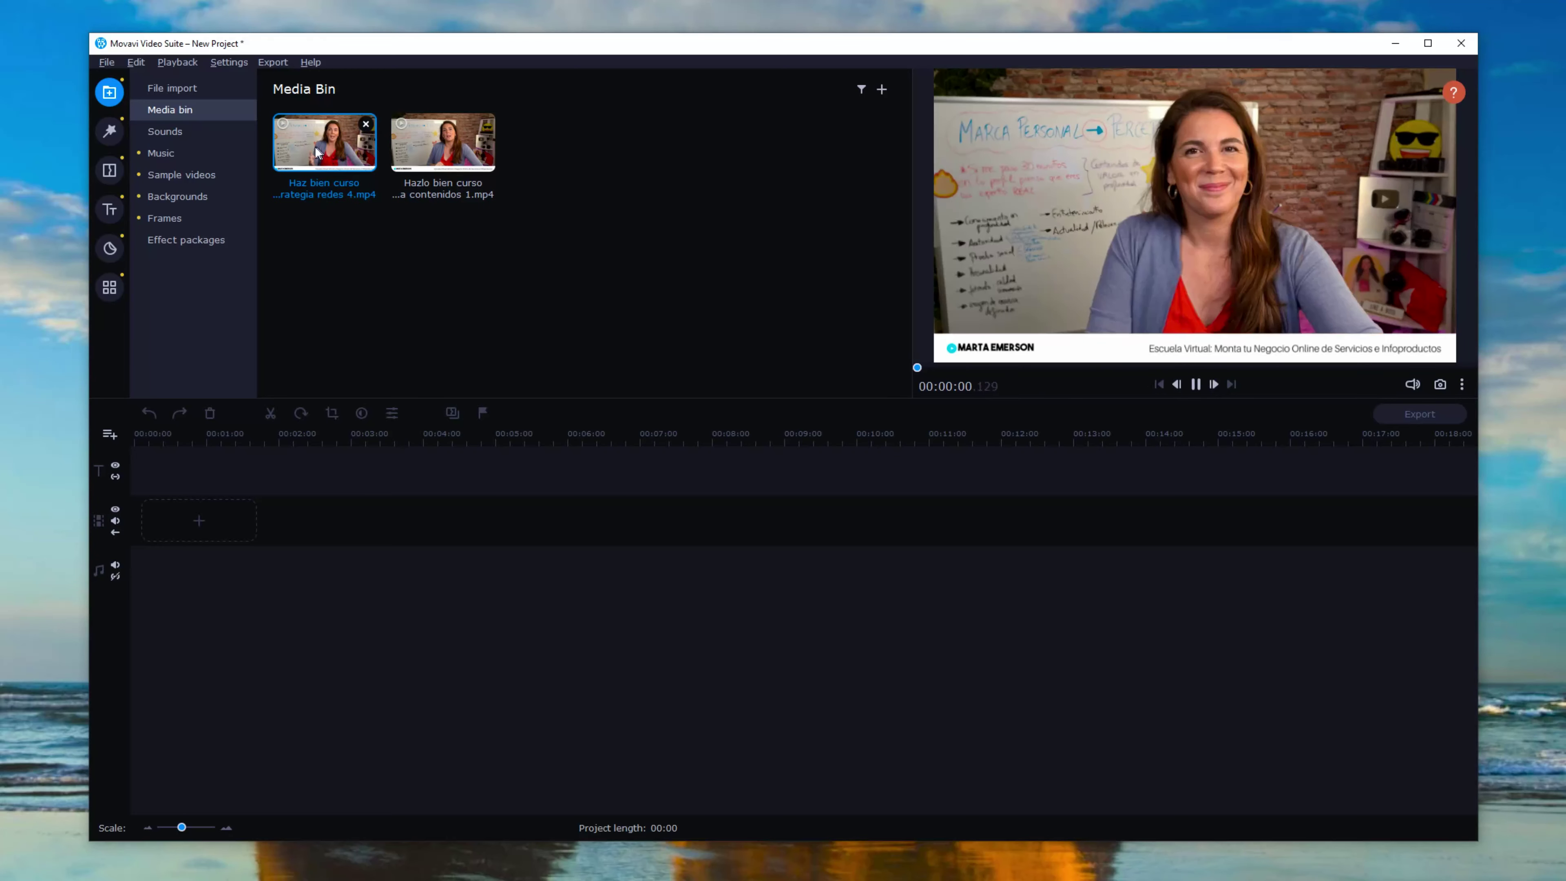
left_click_drag(336, 165, 133, 494)
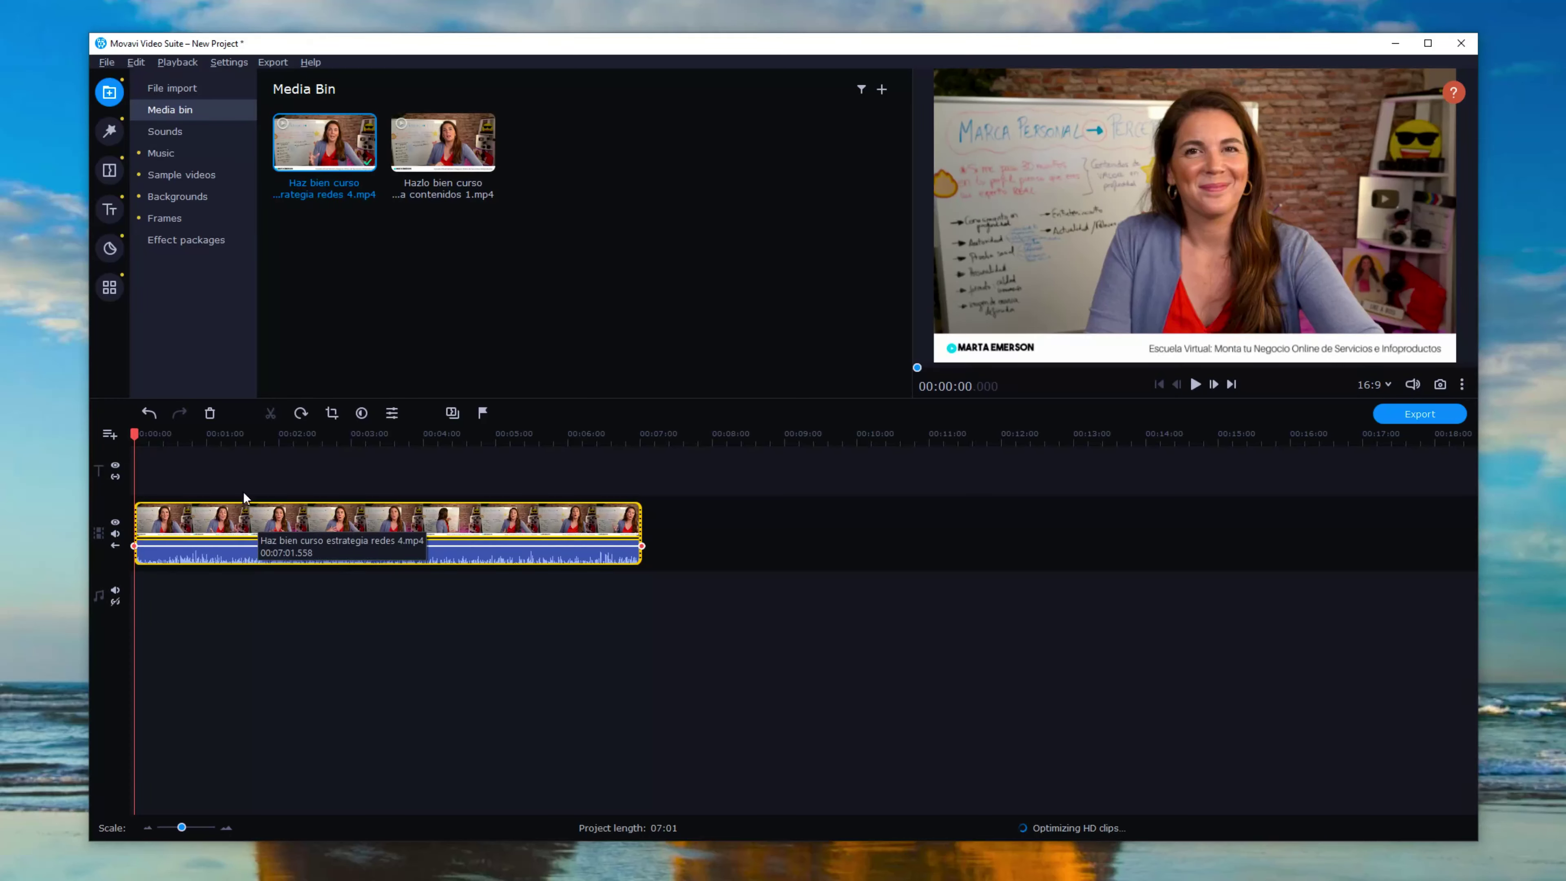
left_click(1196, 385)
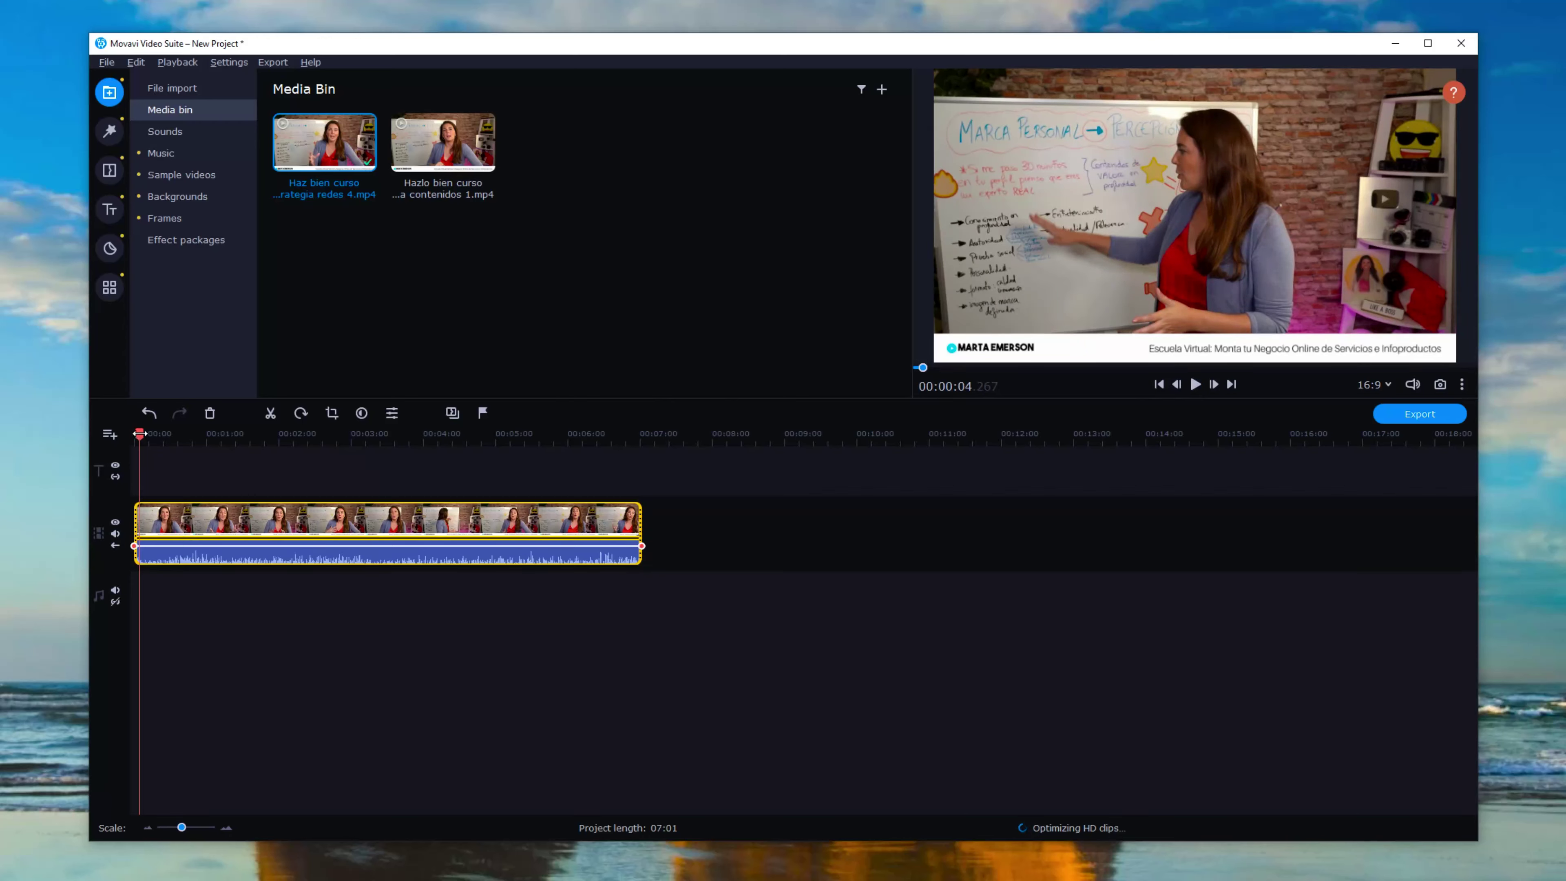
Step: Cut out a short section of the timeline clip starting at 00:01:52.800 and delete it
left_click_drag(140, 434, 270, 435)
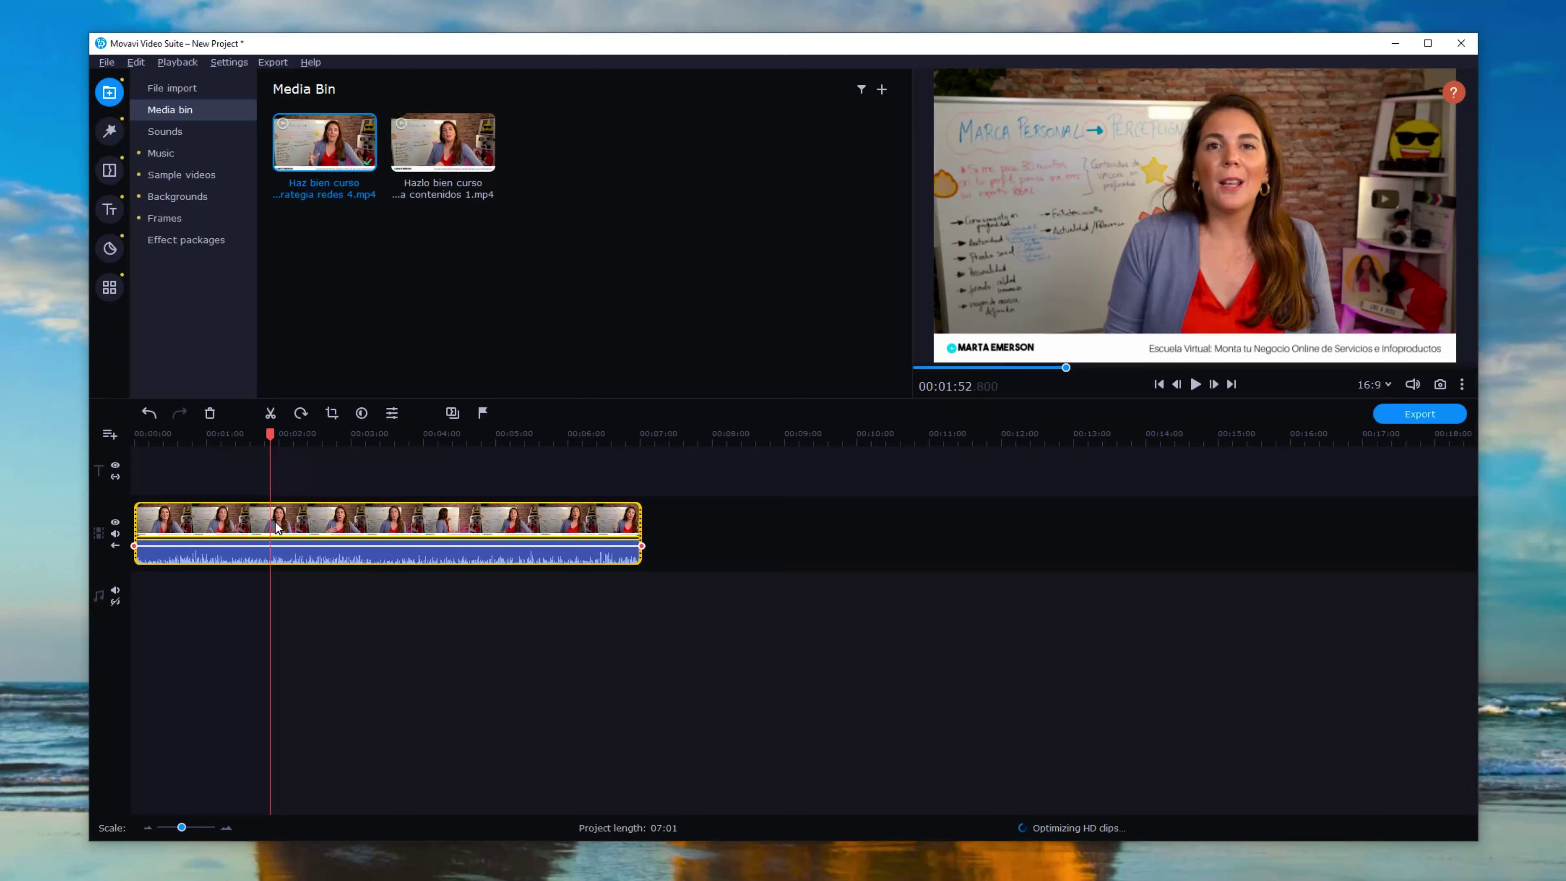
left_click(271, 413)
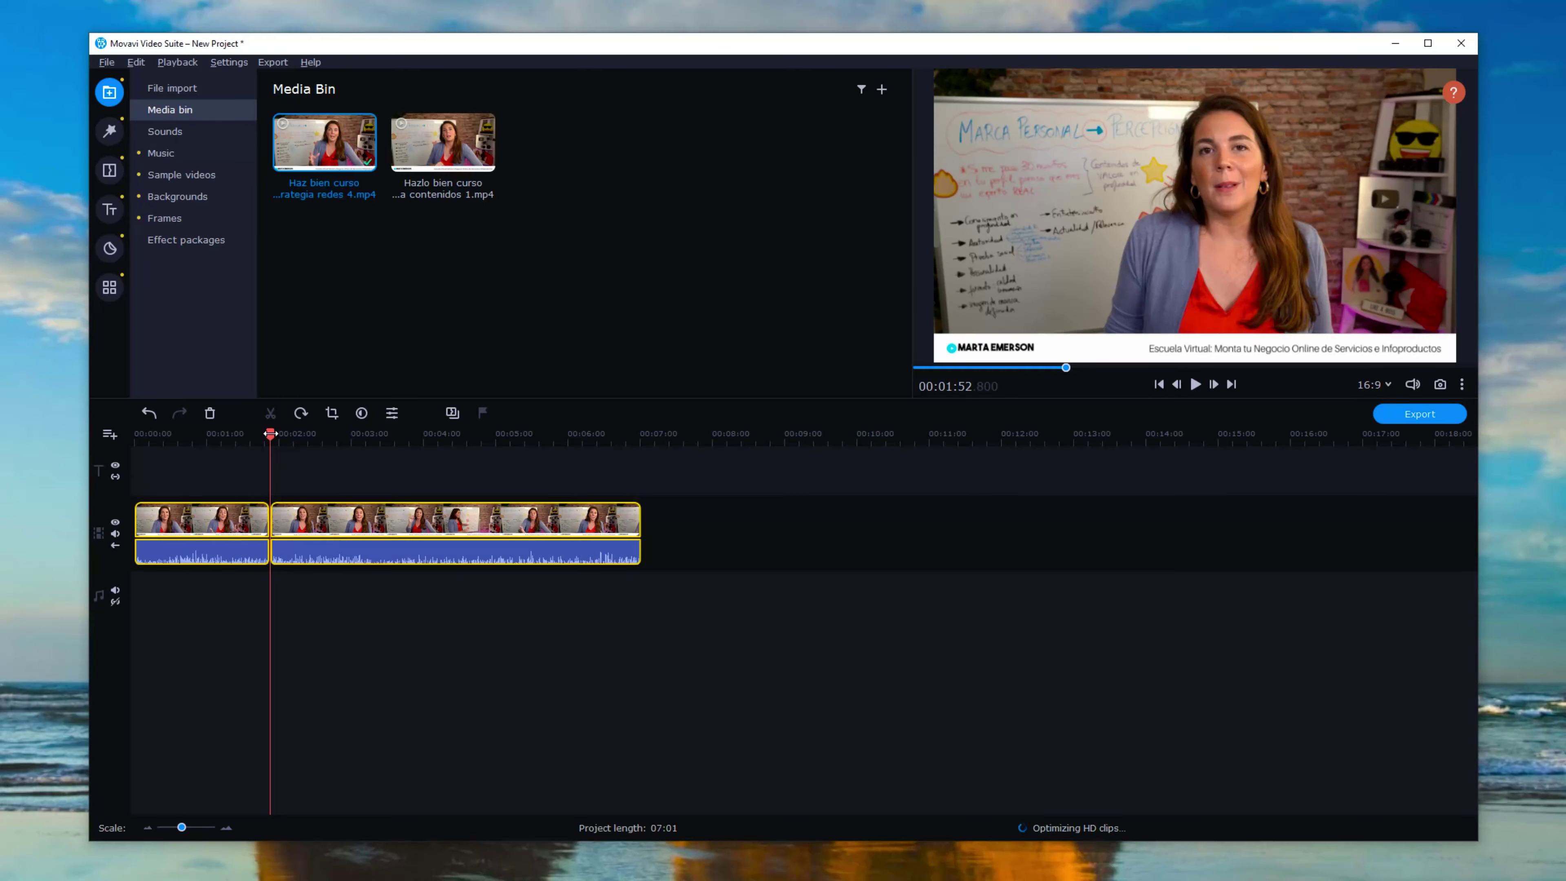
left_click(281, 470)
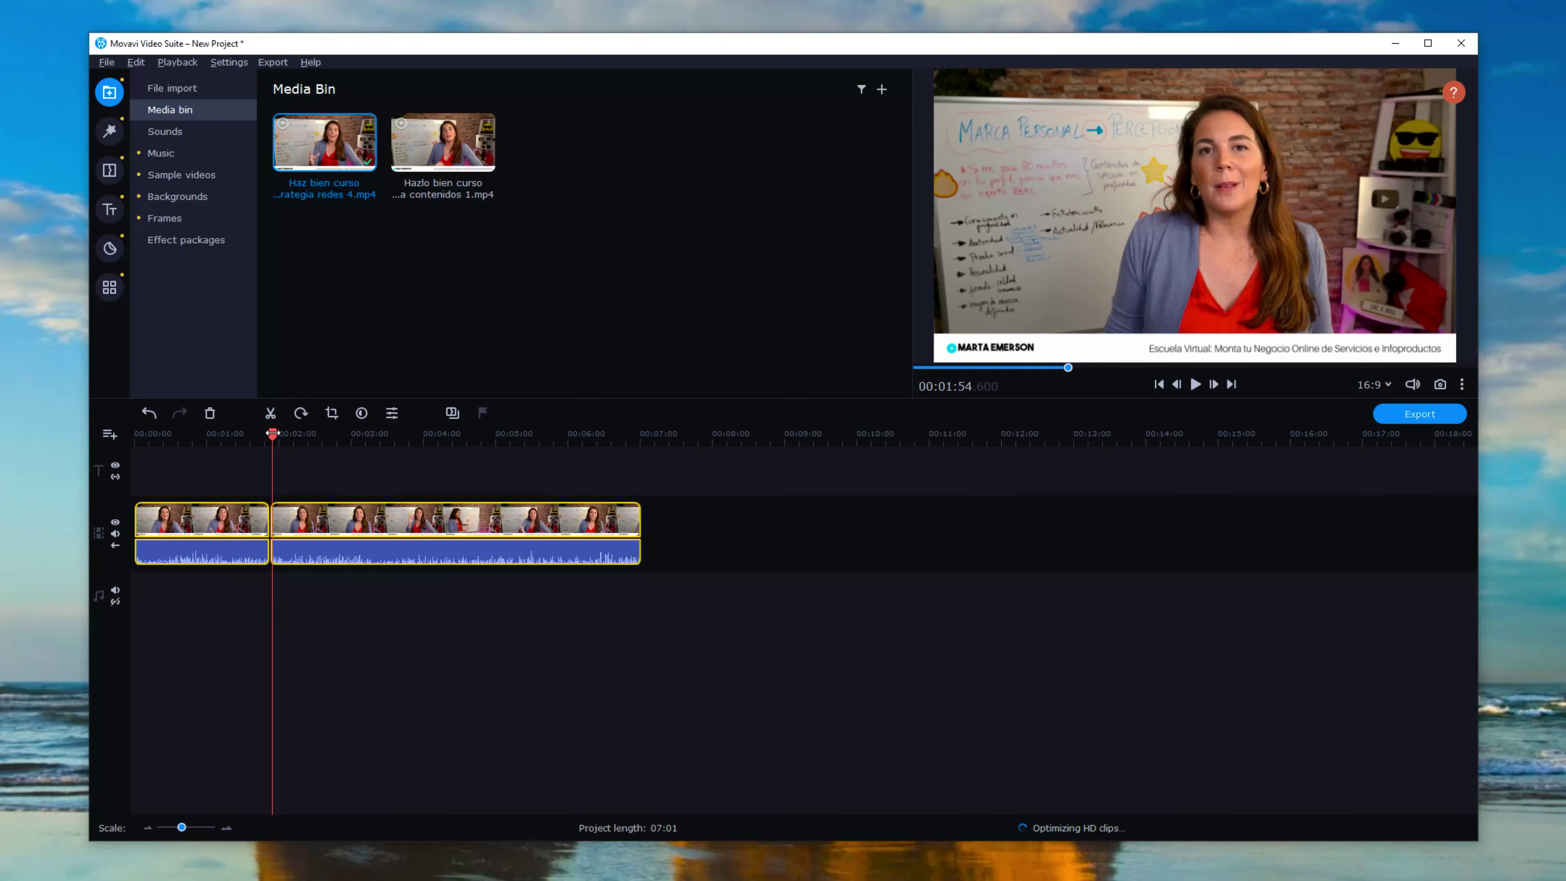
left_click(271, 413)
left_click(274, 521)
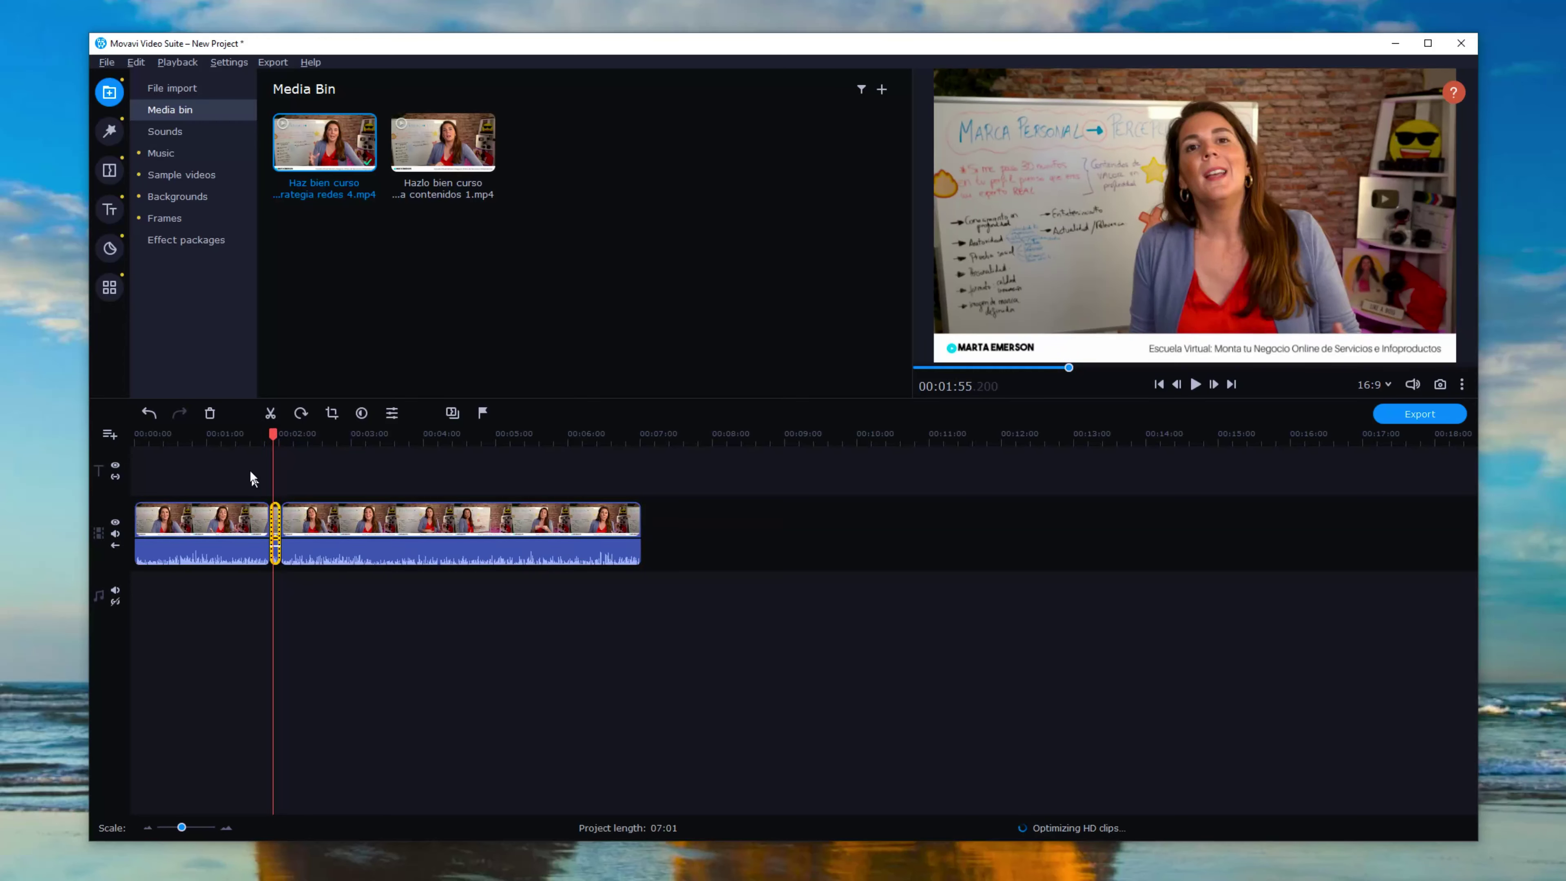
left_click(210, 413)
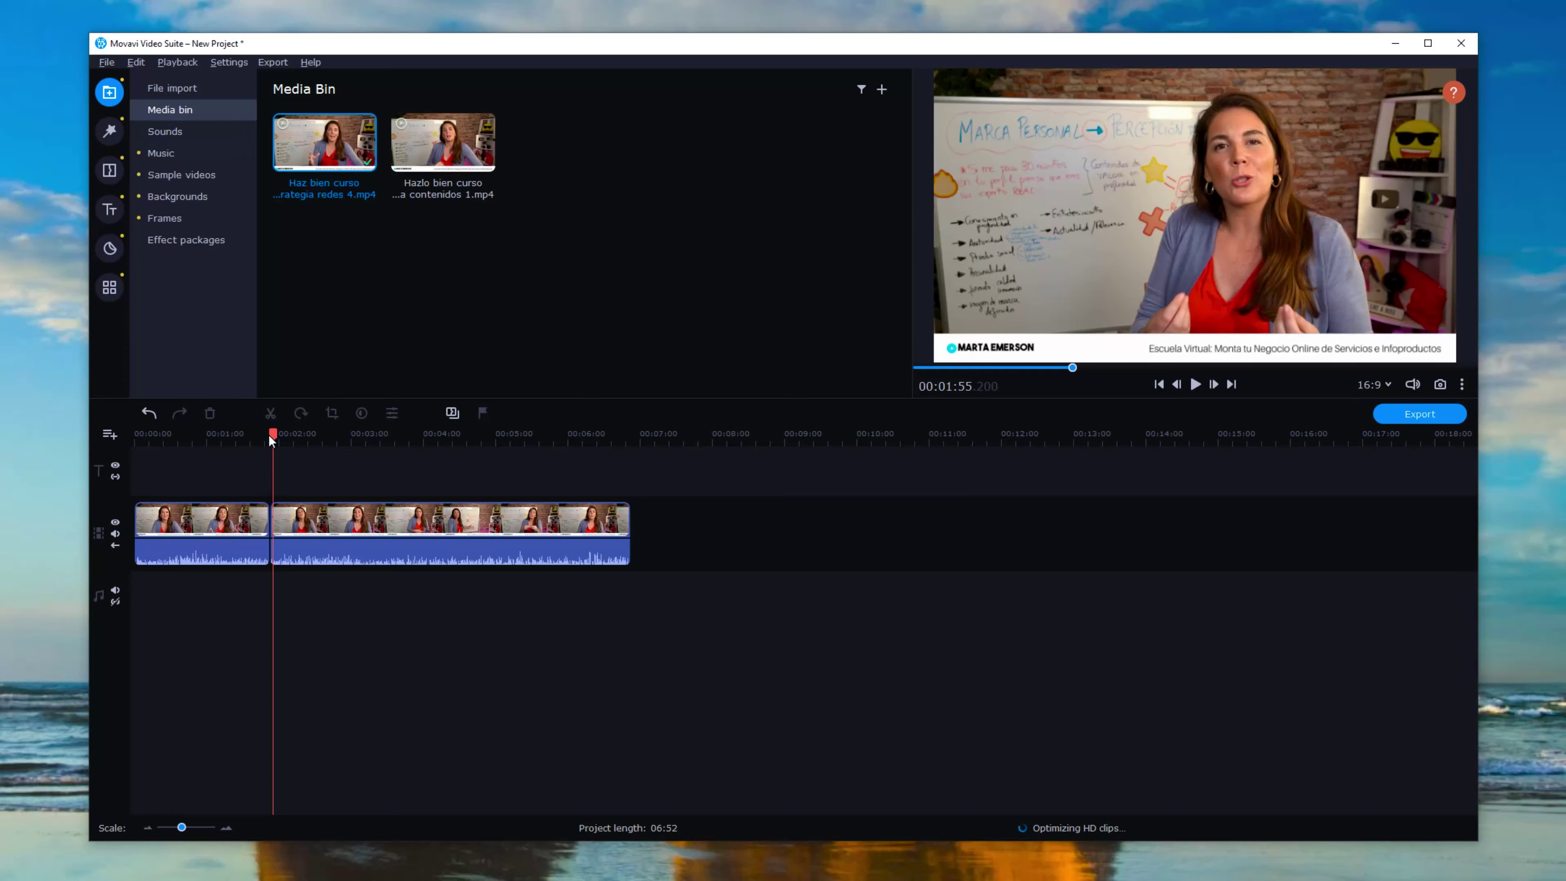
Step: Cut a short section out of the second timeline clip starting at 00:04:03.000 and delete it
mouse_move(269, 435)
left_mouse_down()
mouse_move(522, 434)
mouse_move(257, 431)
left_mouse_up()
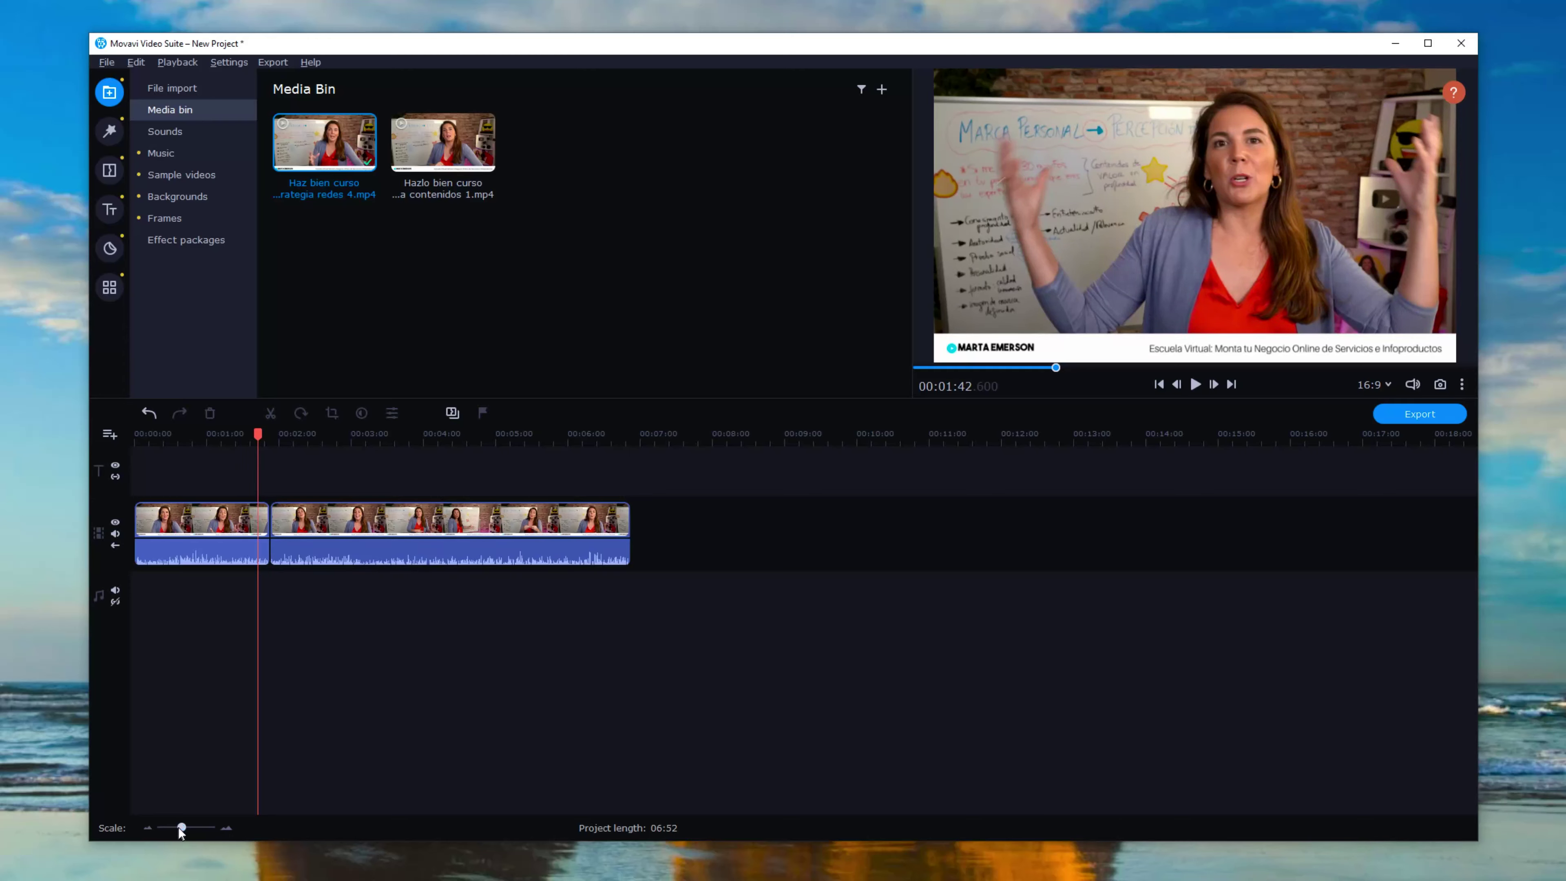
left_click_drag(179, 829, 182, 829)
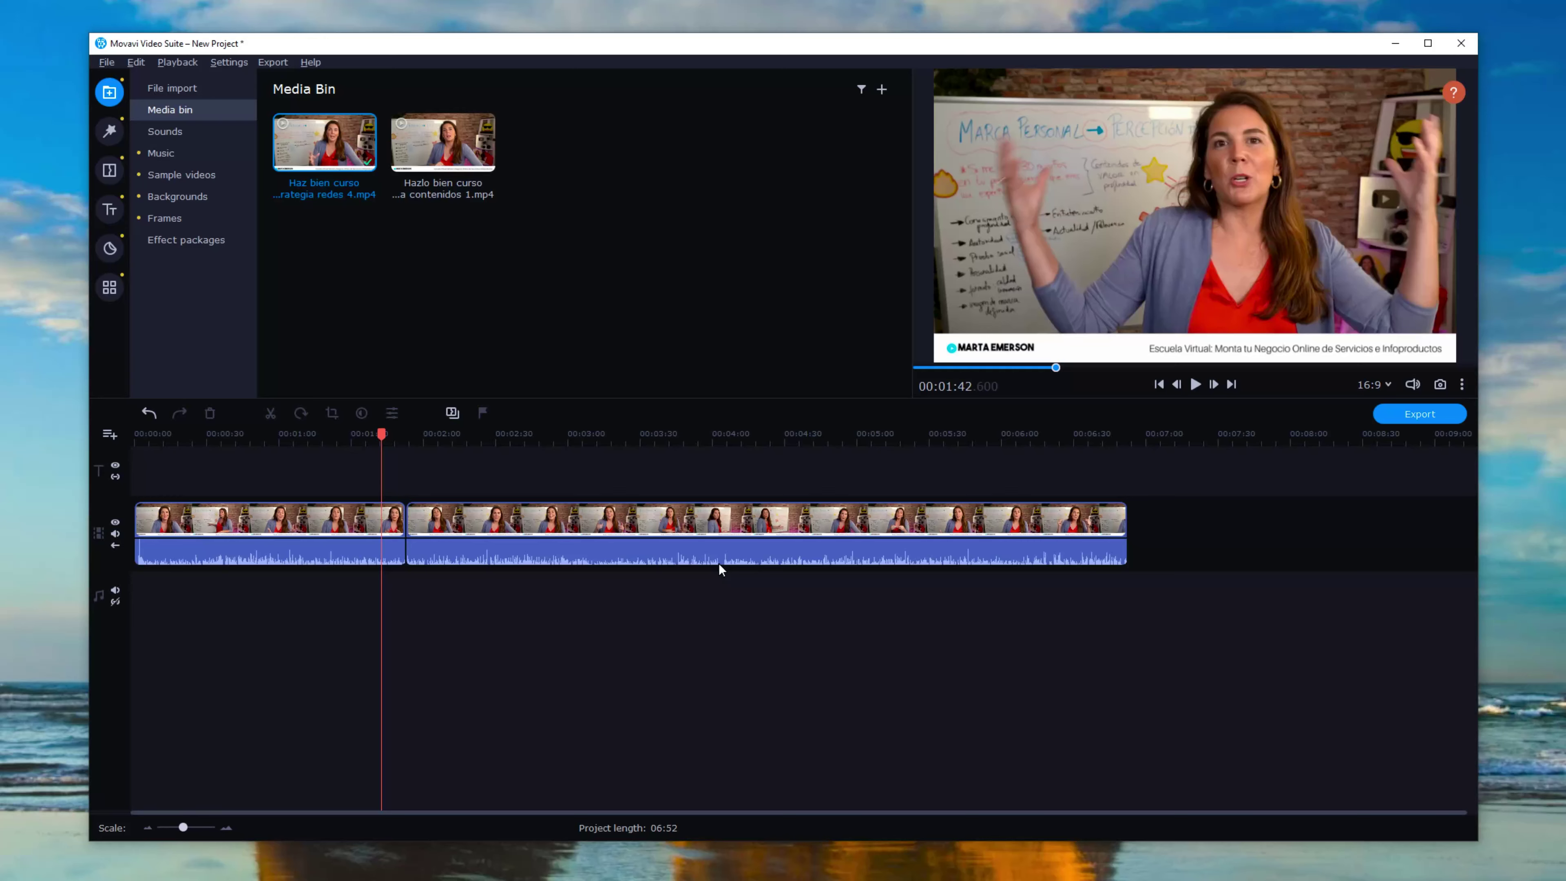
left_click(715, 435)
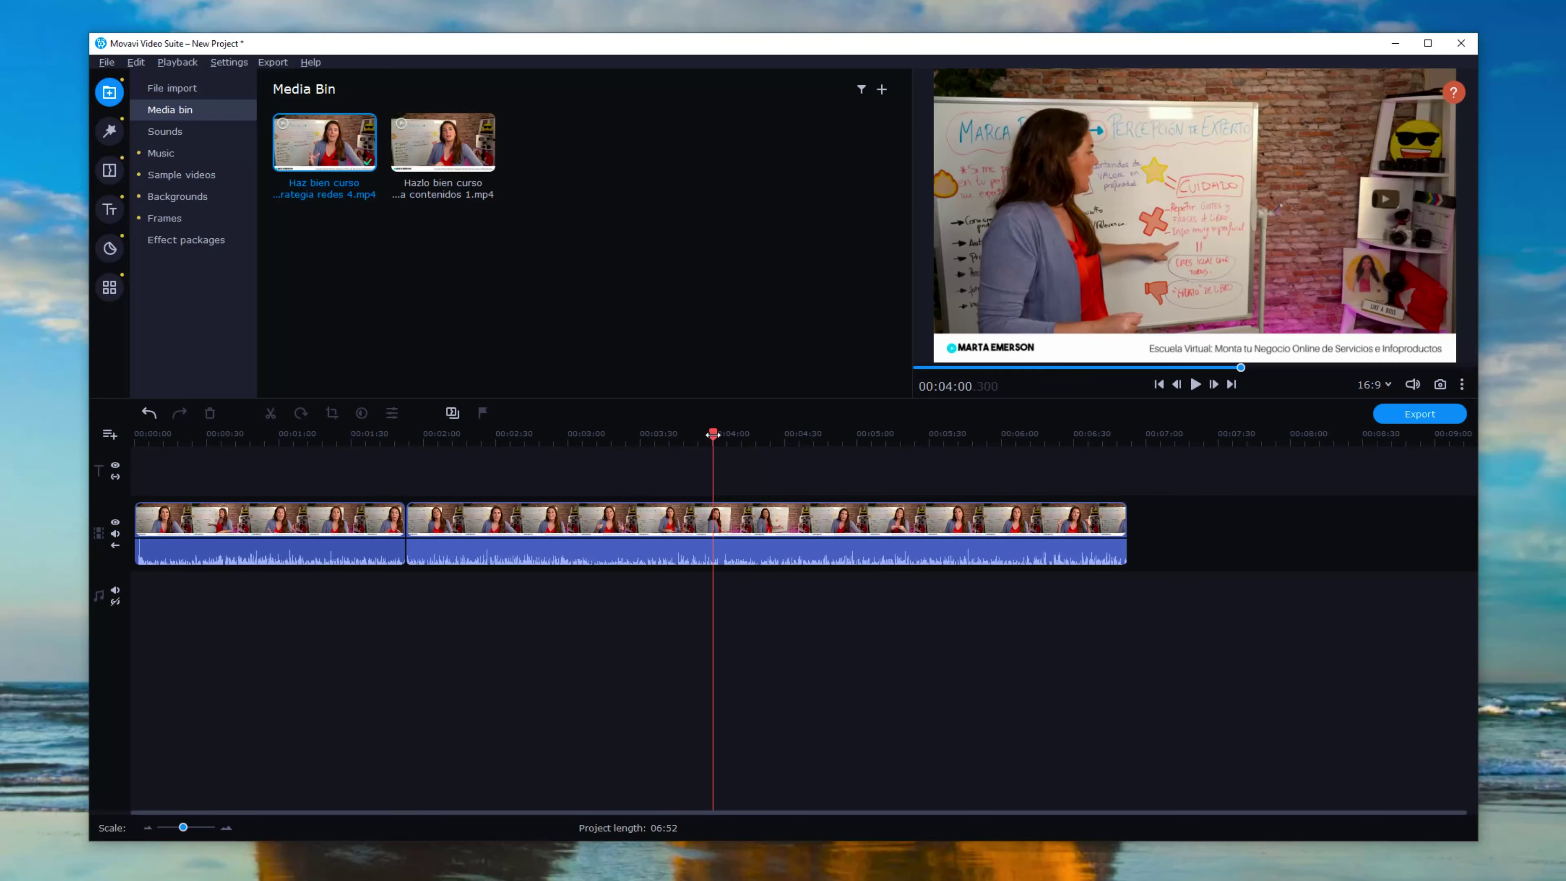
key("space")
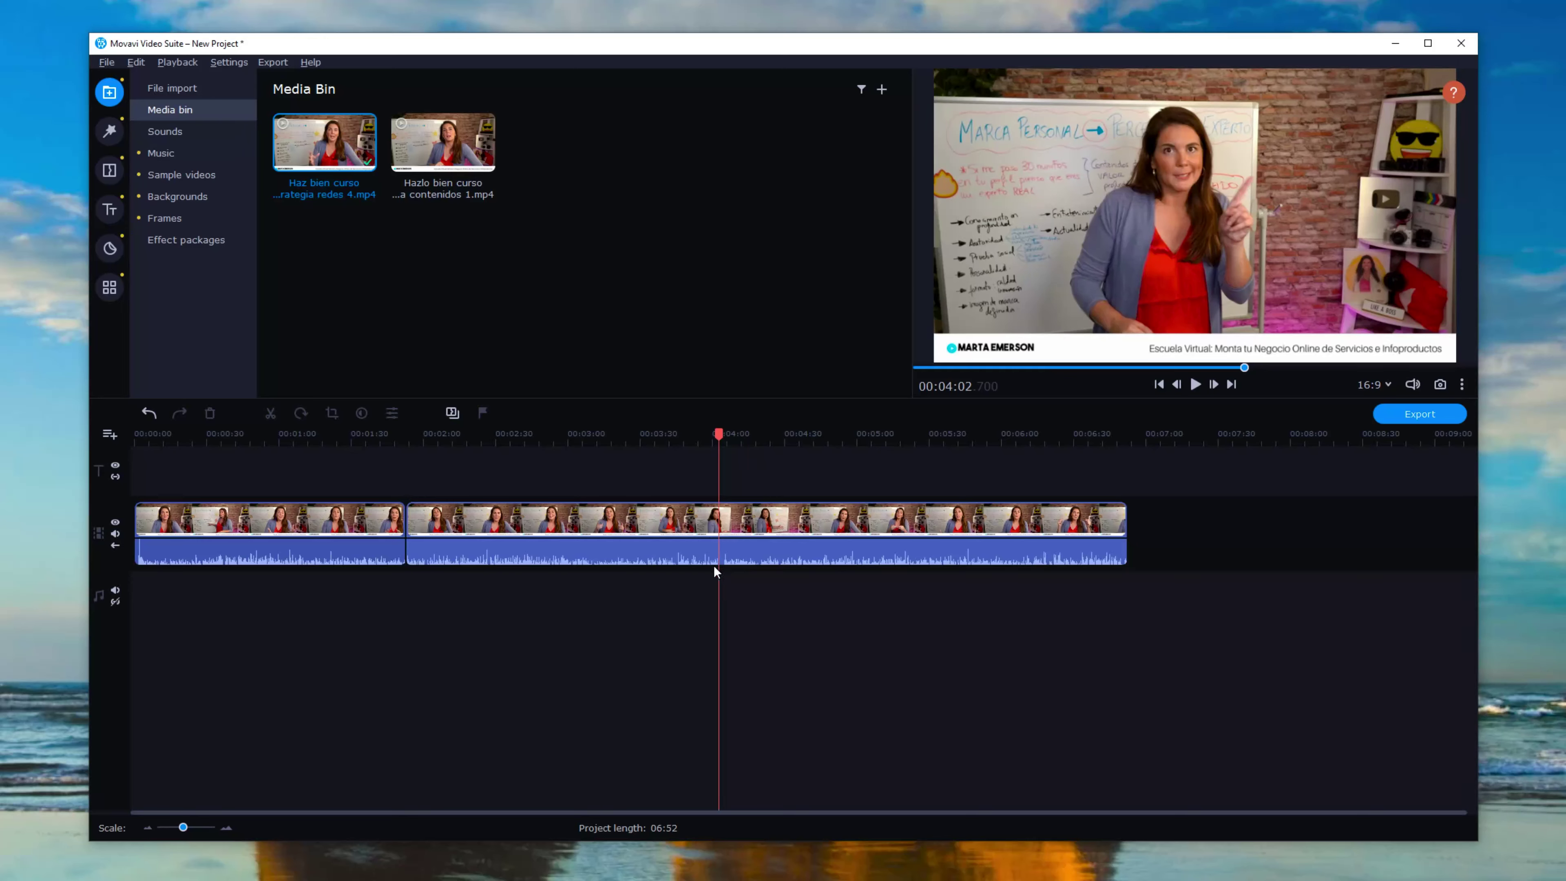
left_click(735, 534)
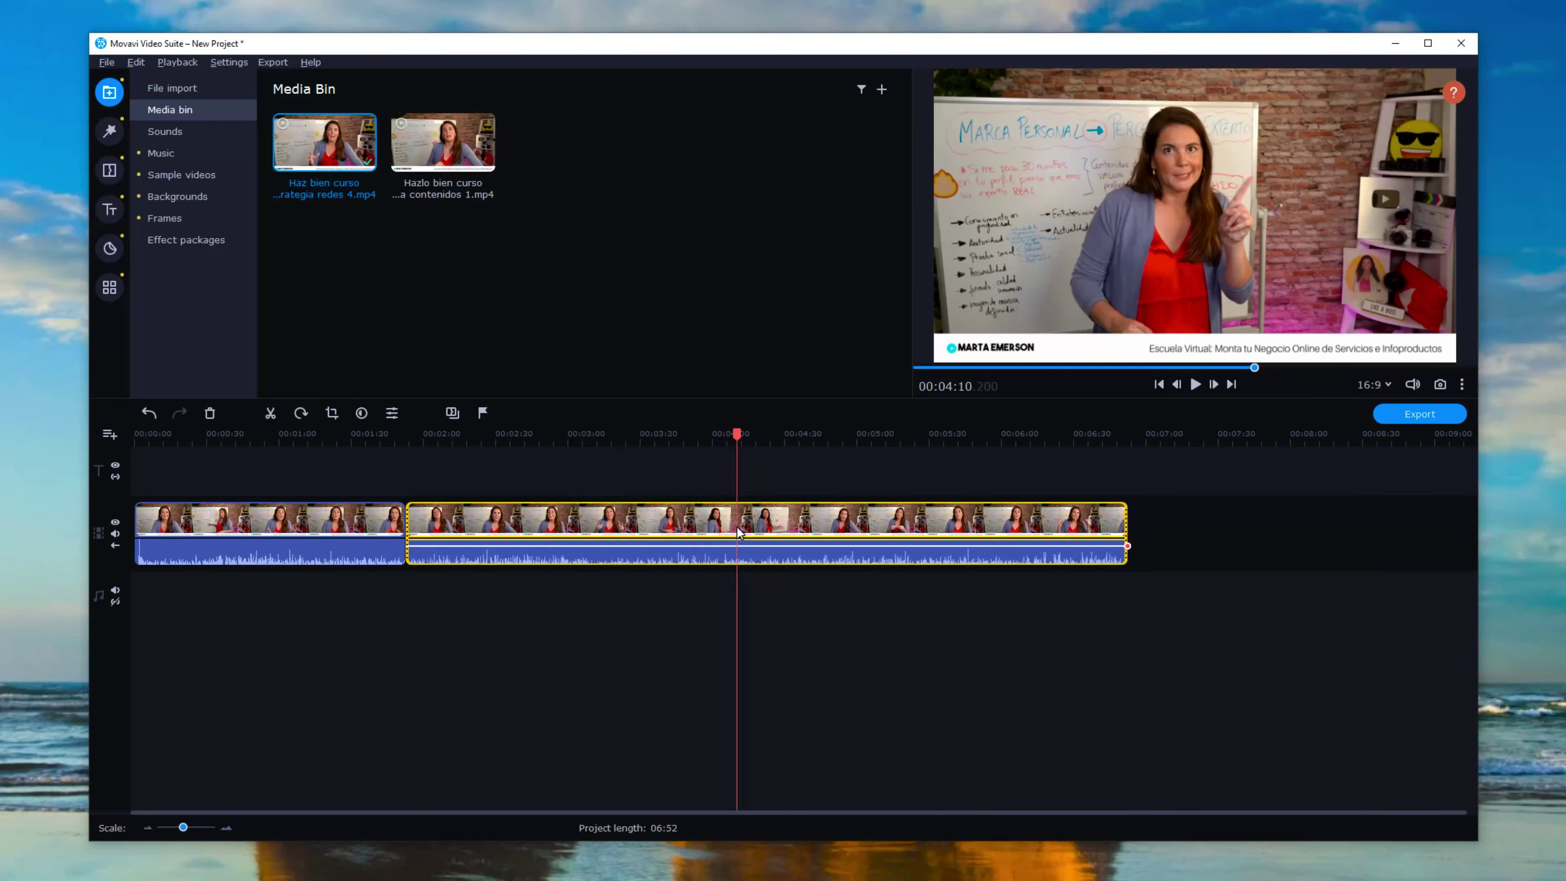
left_click_drag(736, 433, 719, 434)
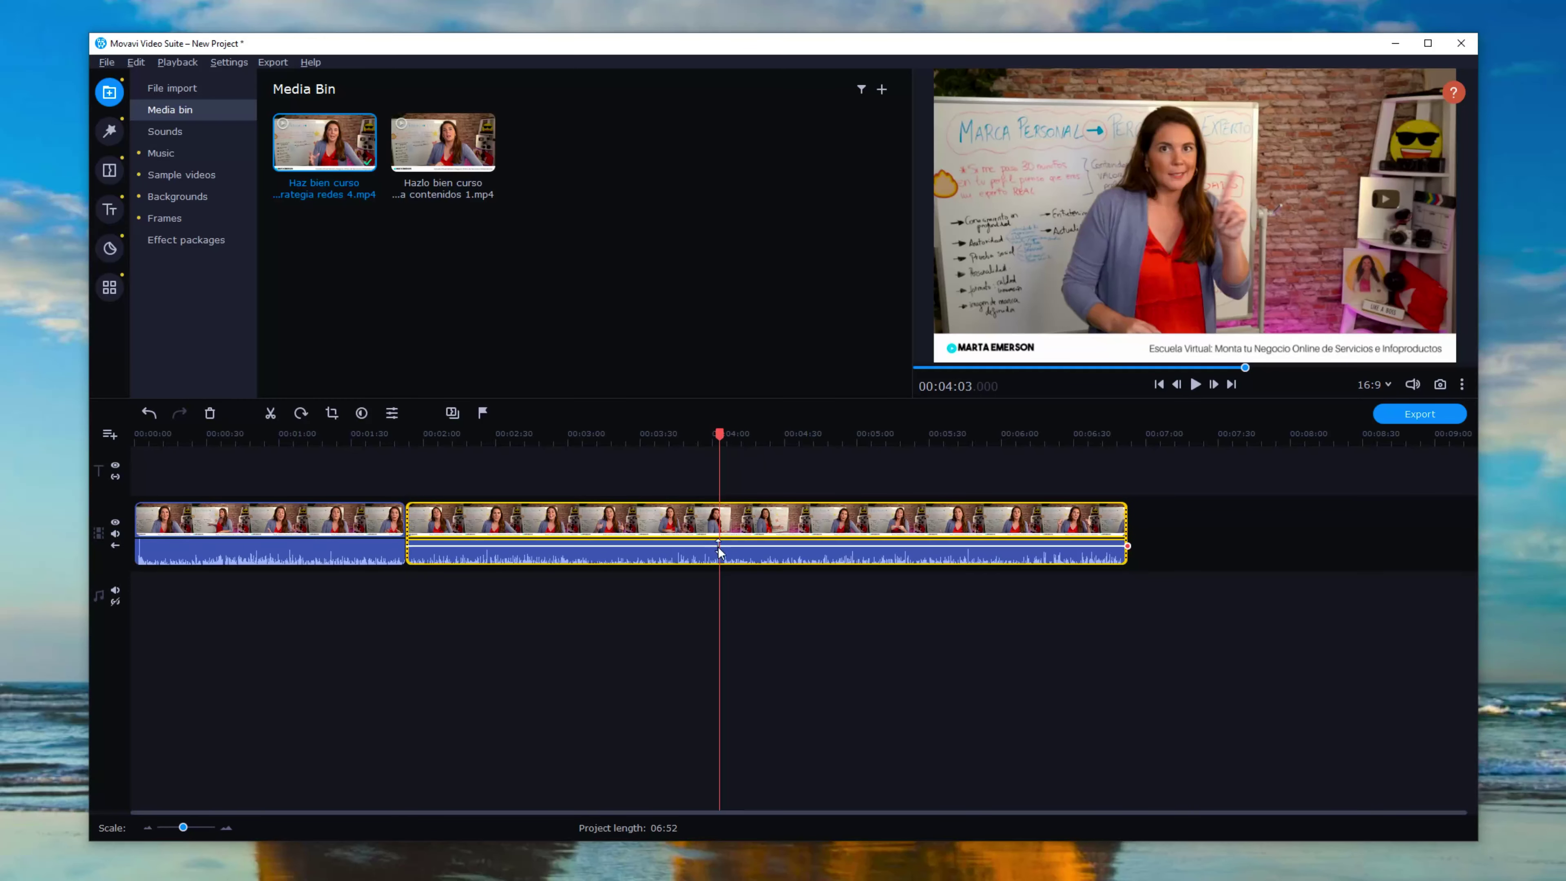
left_click(270, 412)
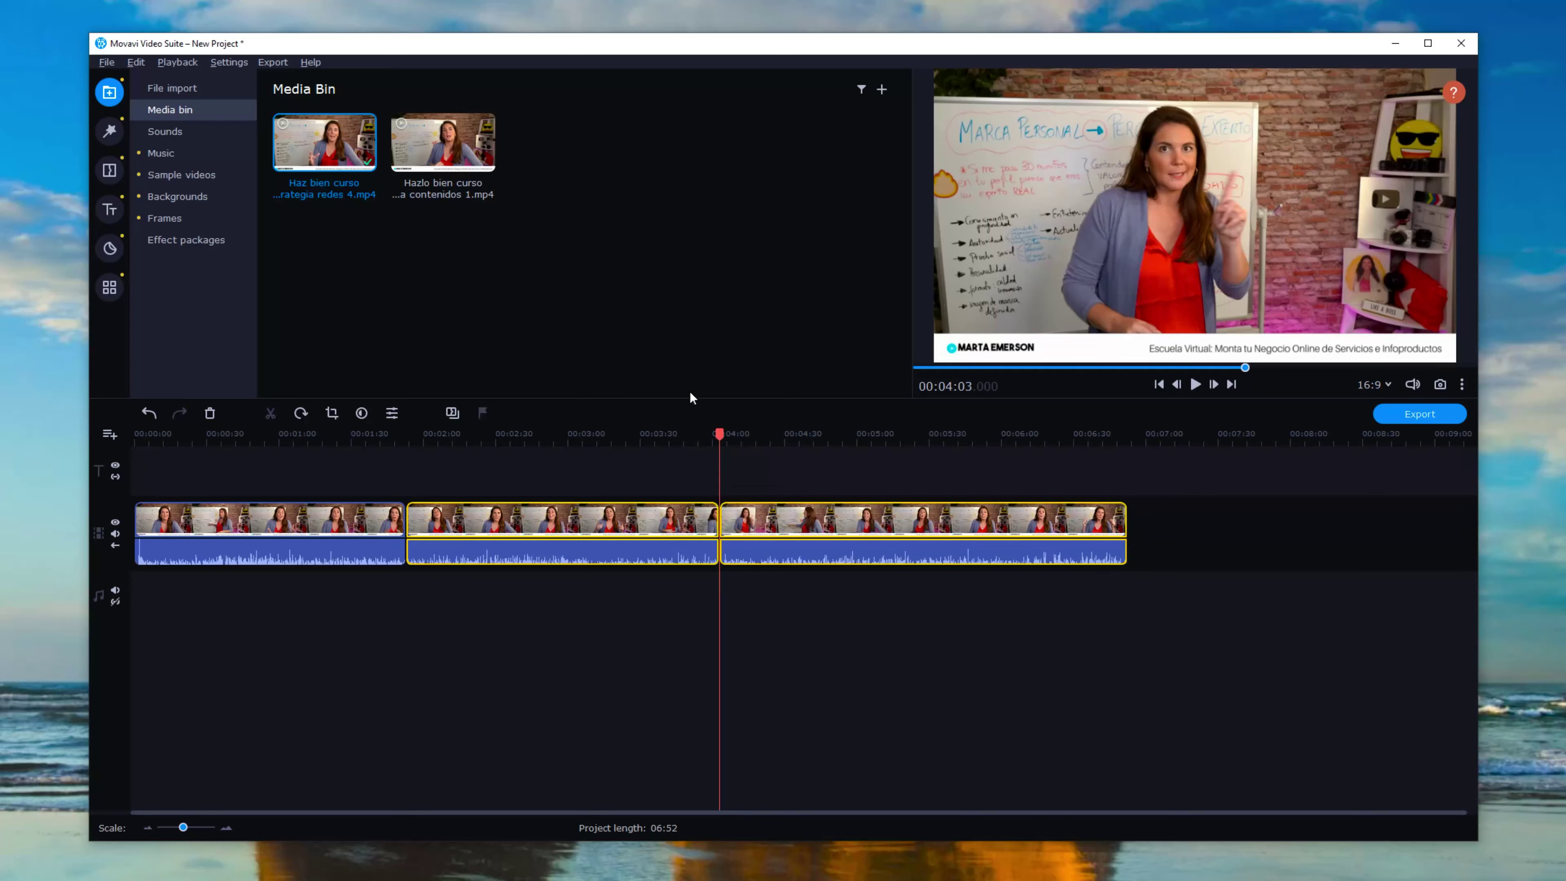
left_click(725, 433)
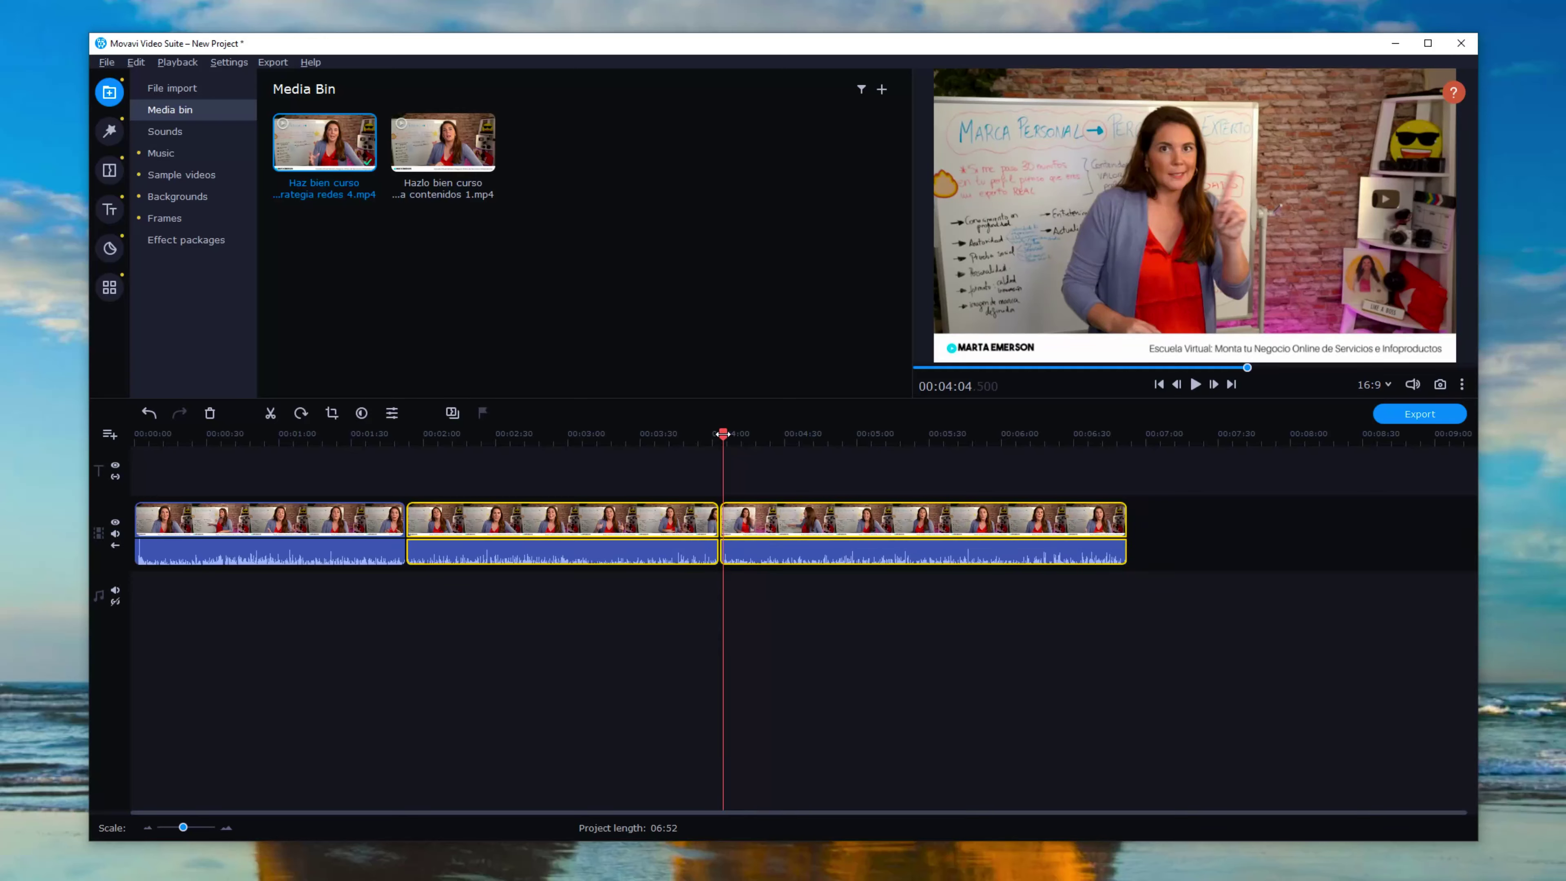
left_click(270, 412)
left_click(723, 532)
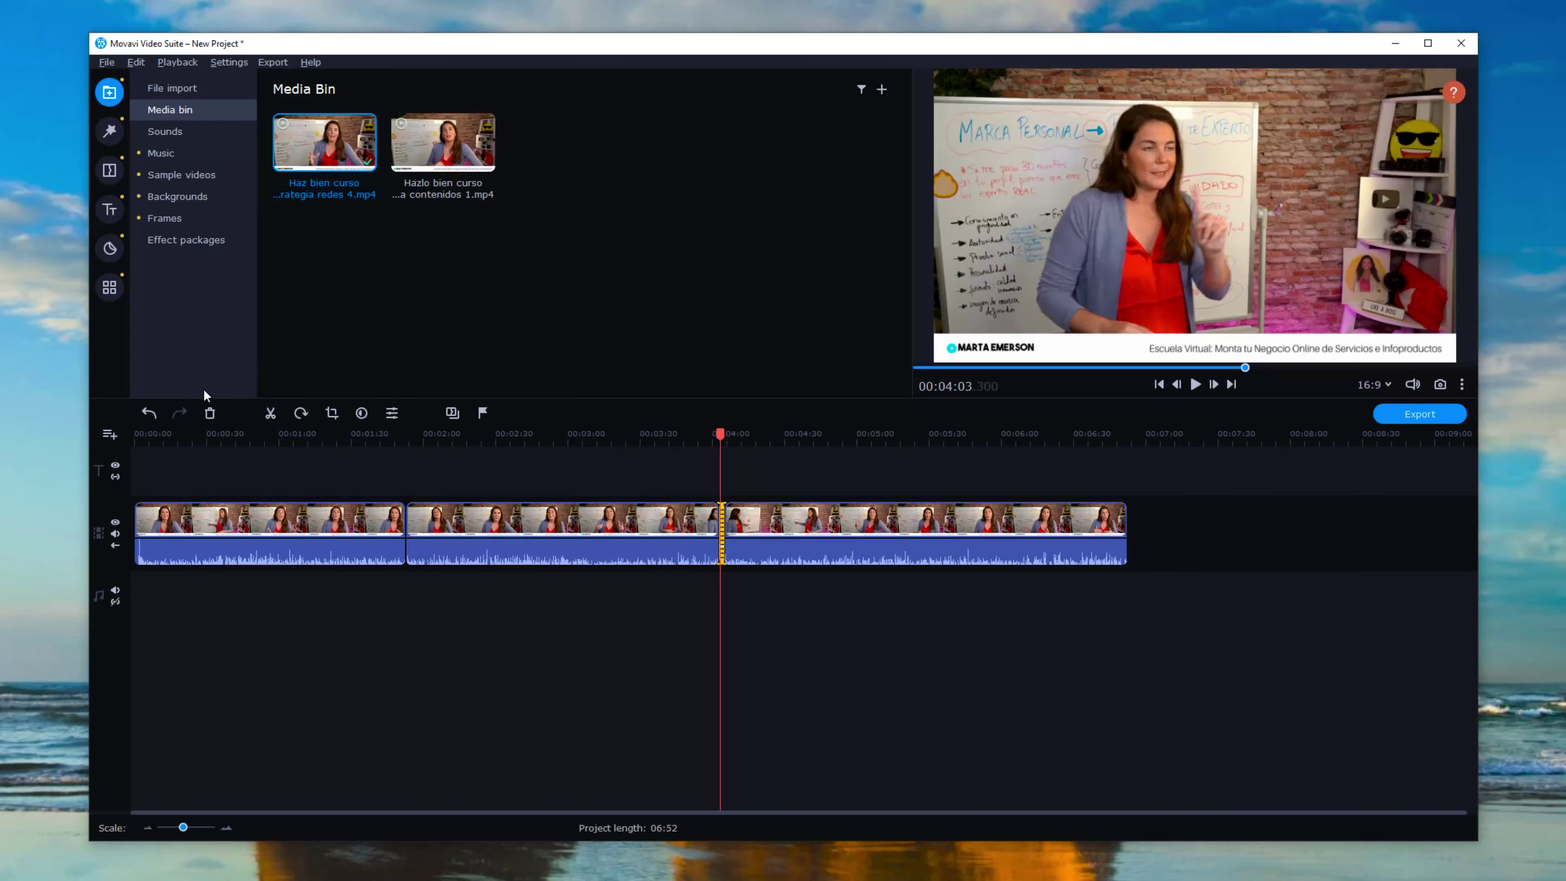
left_click(210, 413)
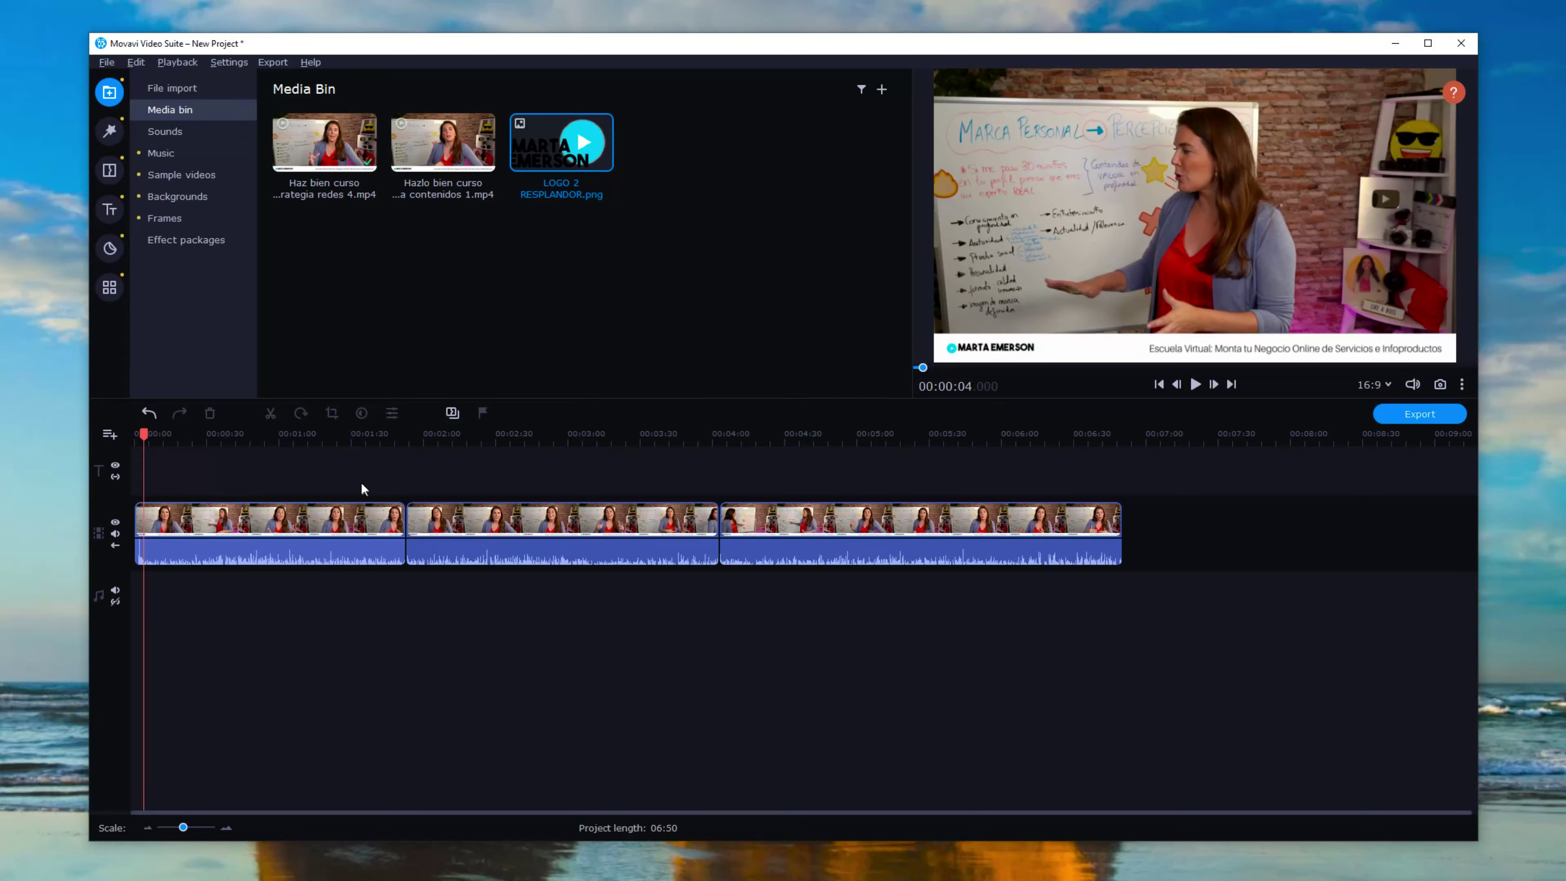
Step: Add two extra video tracks and one extra audio track to the timeline
left_click(110, 435)
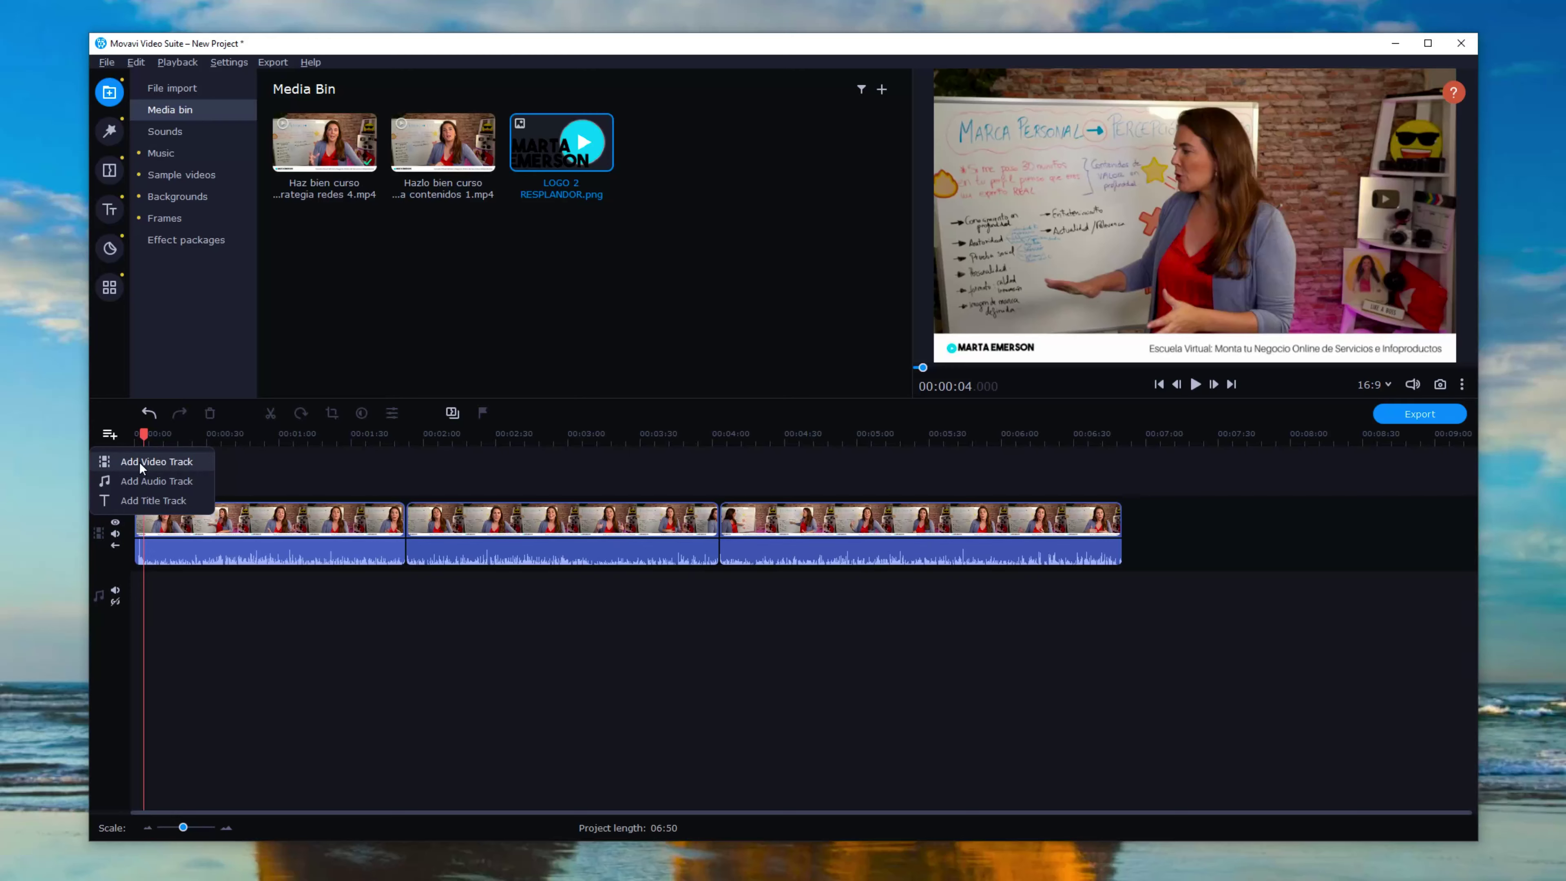
left_click(153, 465)
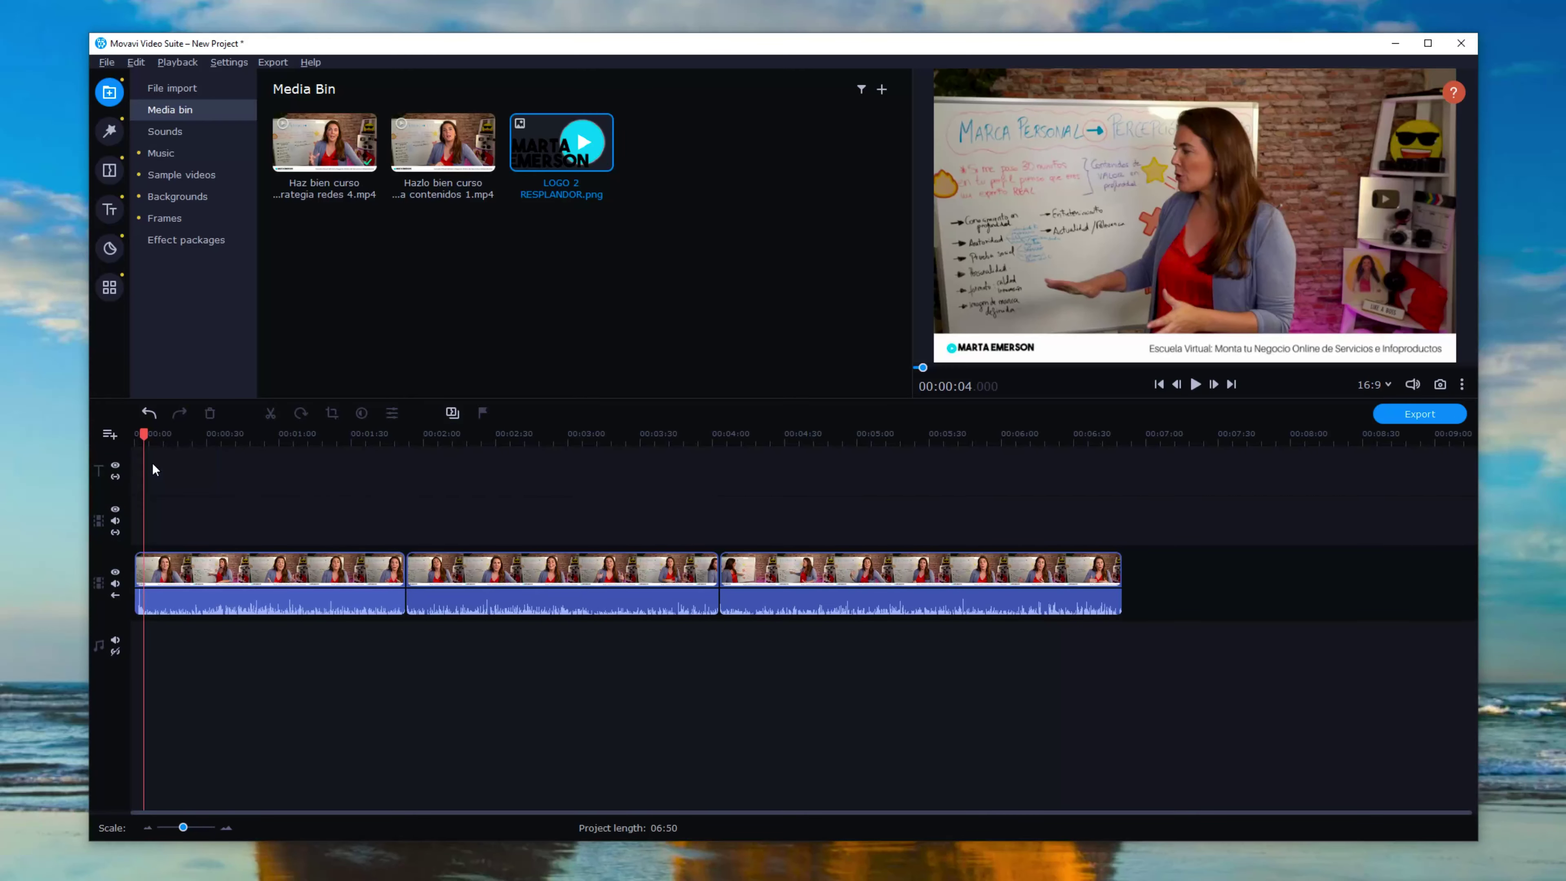
left_click(115, 434)
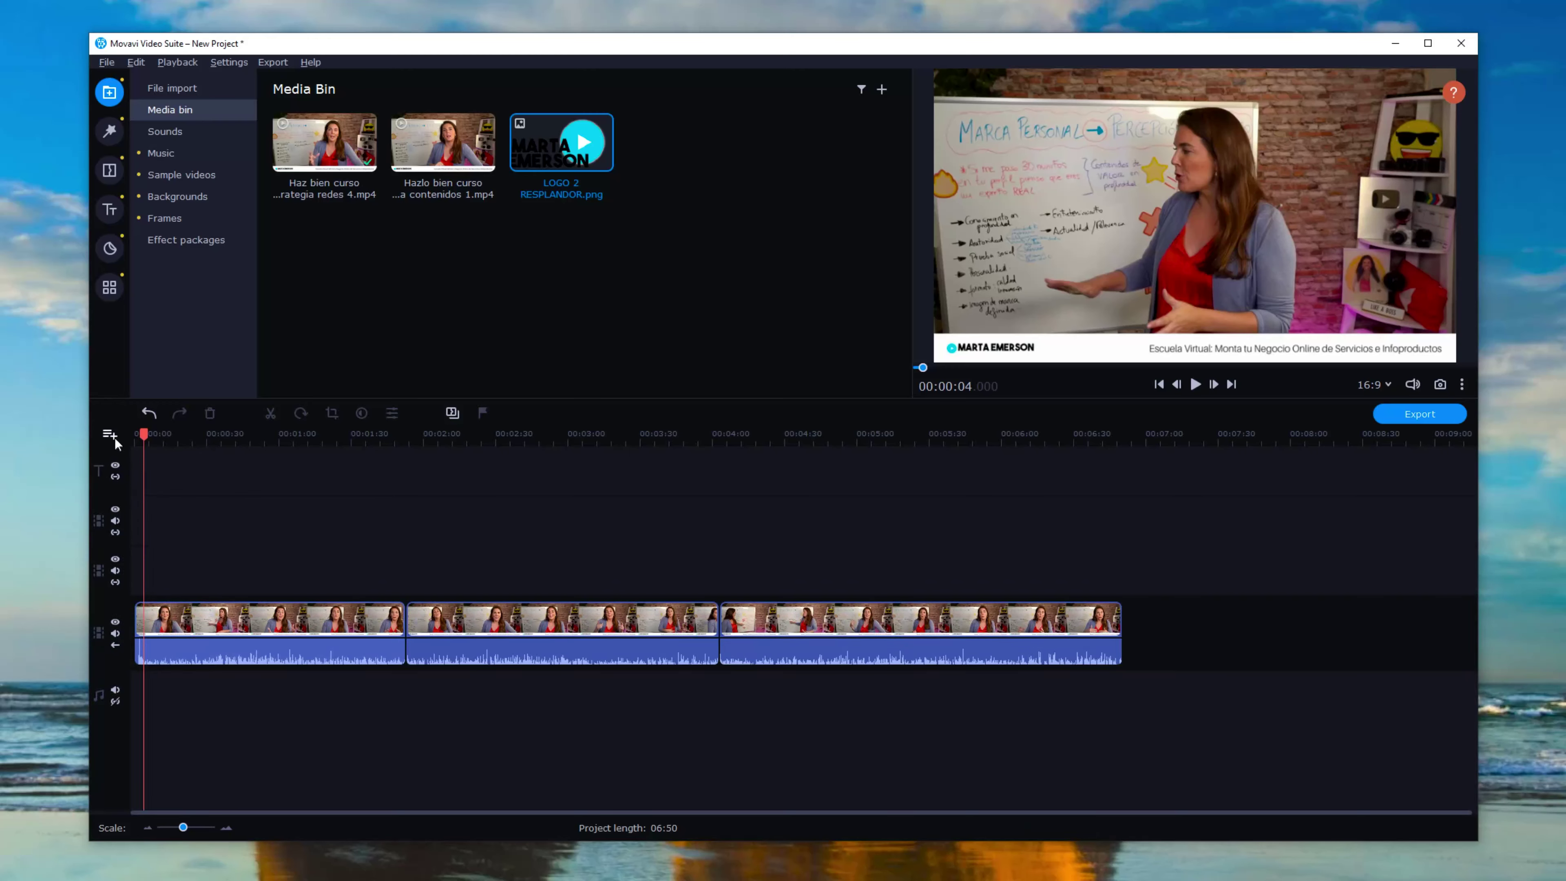
left_click(116, 436)
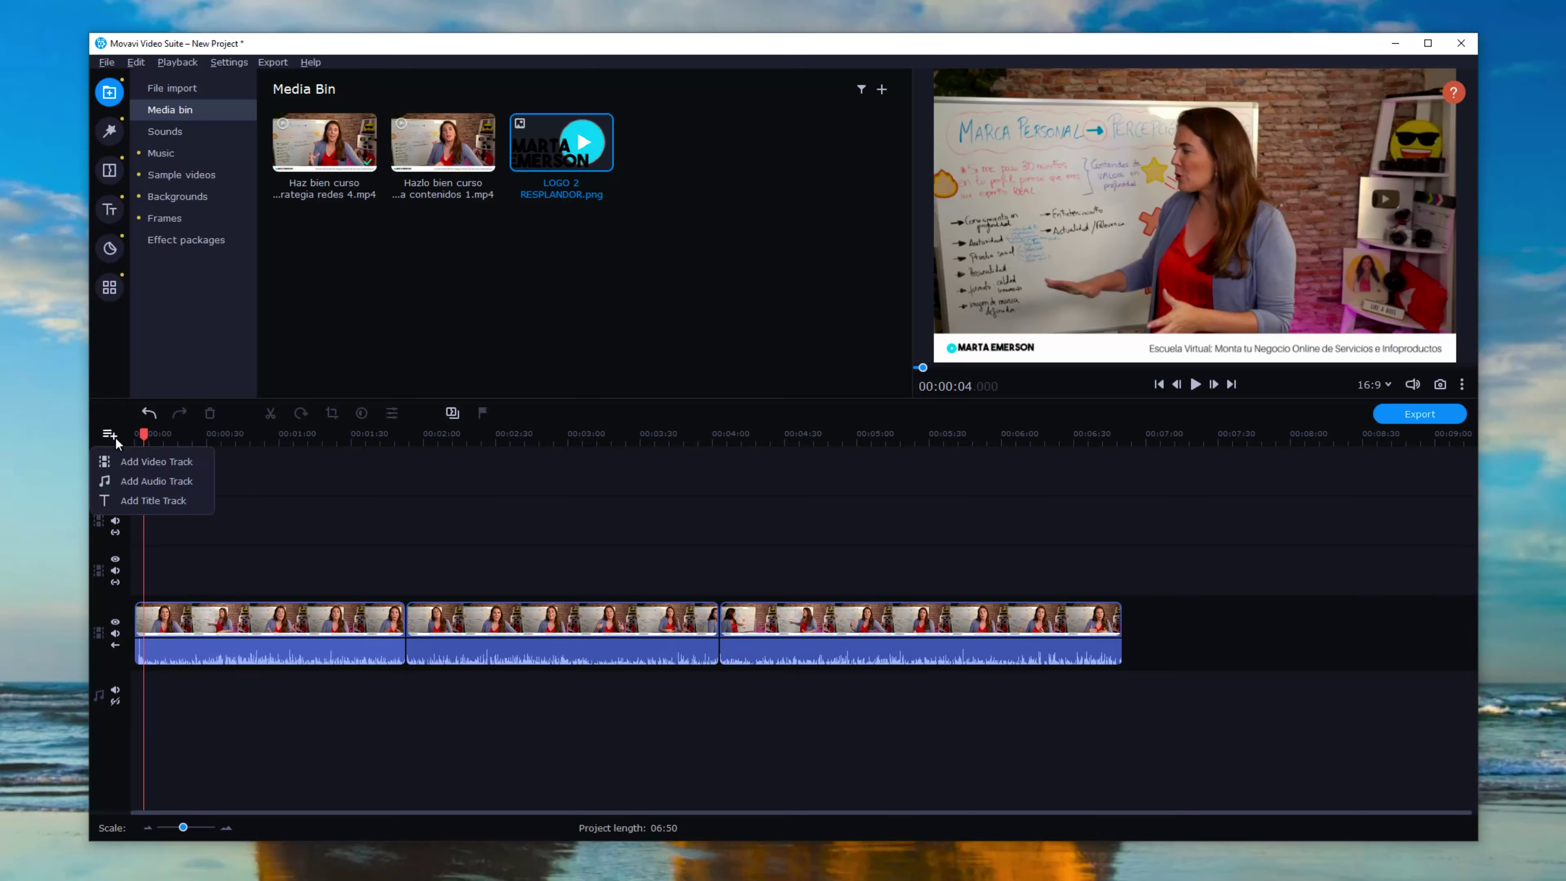
left_click(149, 483)
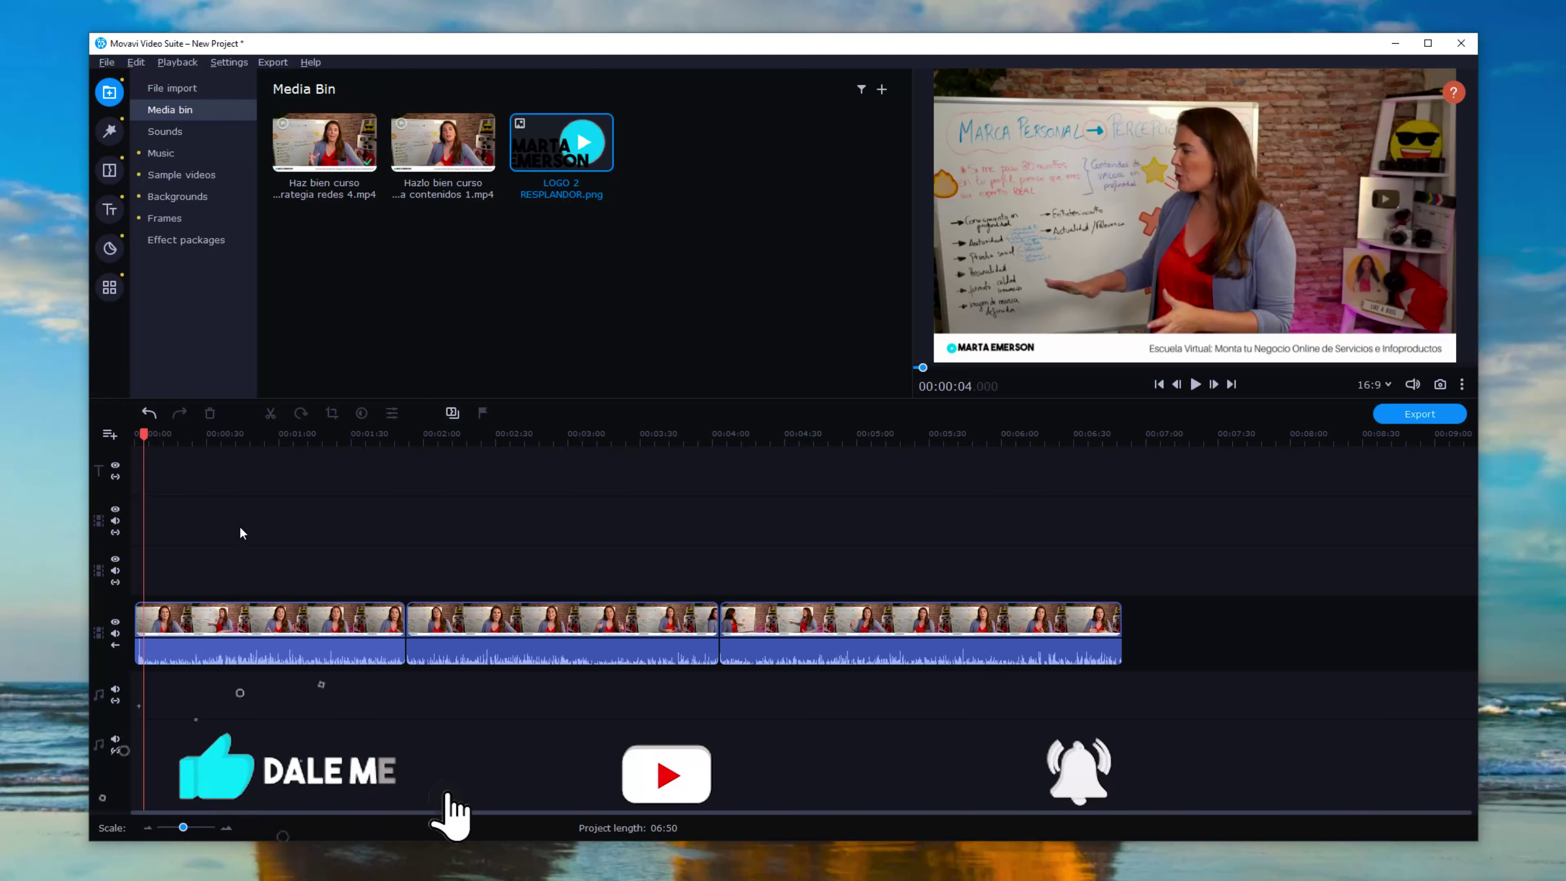
Step: Overlay LOGO 2 RESPLANDOR.png from the video's start, shrink it into the frame's upper-right corner, and extend it to the end of the video
left_click_drag(561, 142, 139, 560)
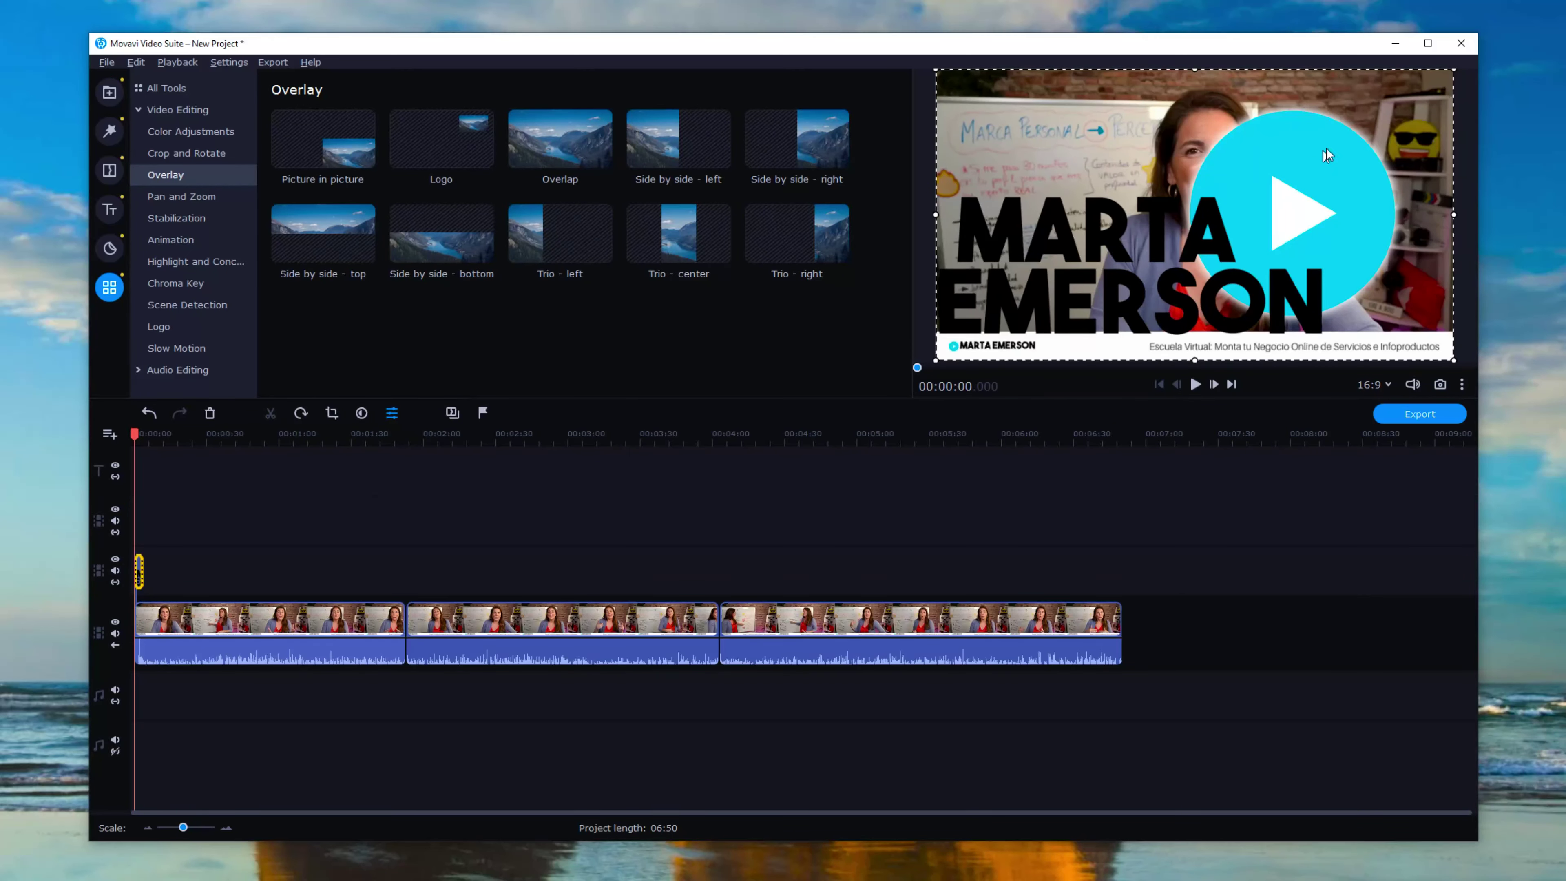
left_click_drag(1454, 72, 1373, 138)
left_click_drag(1296, 170, 1320, 114)
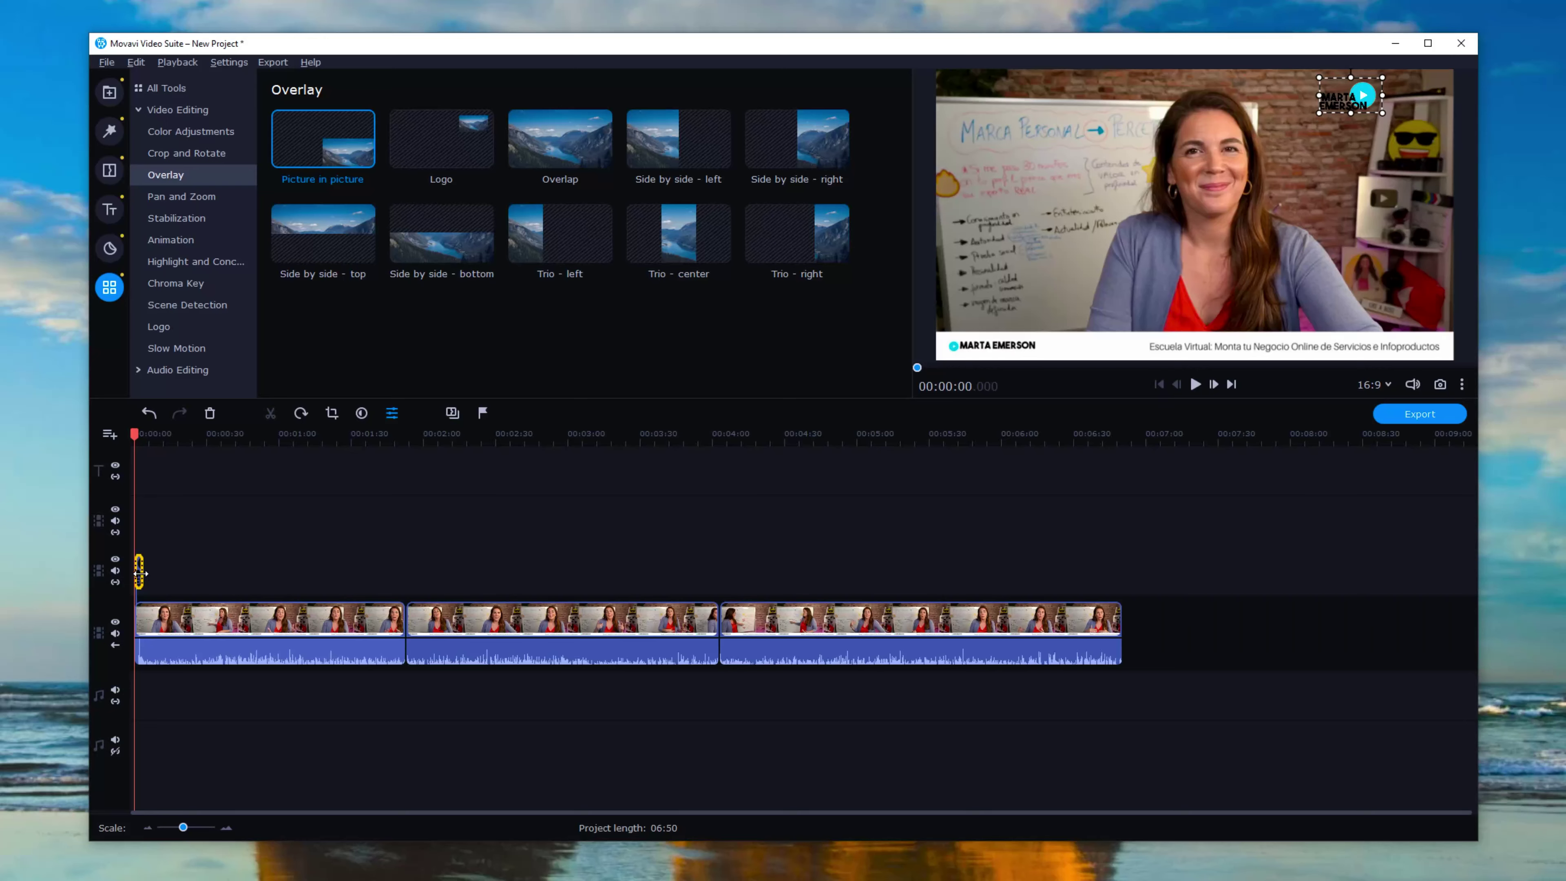
left_click_drag(140, 574, 1120, 599)
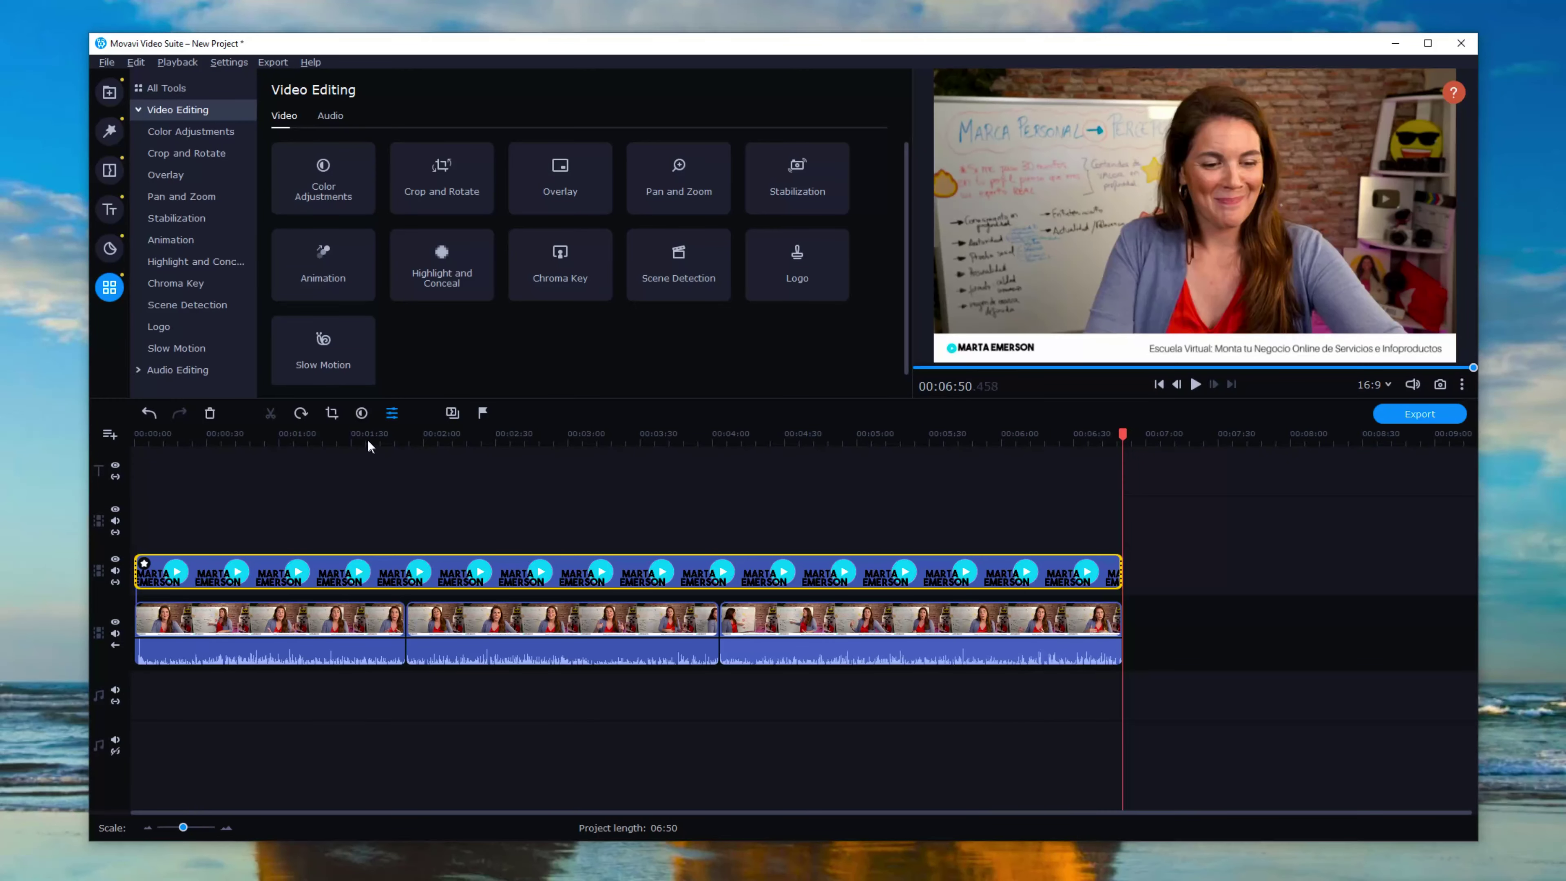
Step: Split the logo clip at 00:04:03.000, in line with the cut before the last video section
left_click_drag(370, 445, 721, 486)
left_click(742, 588)
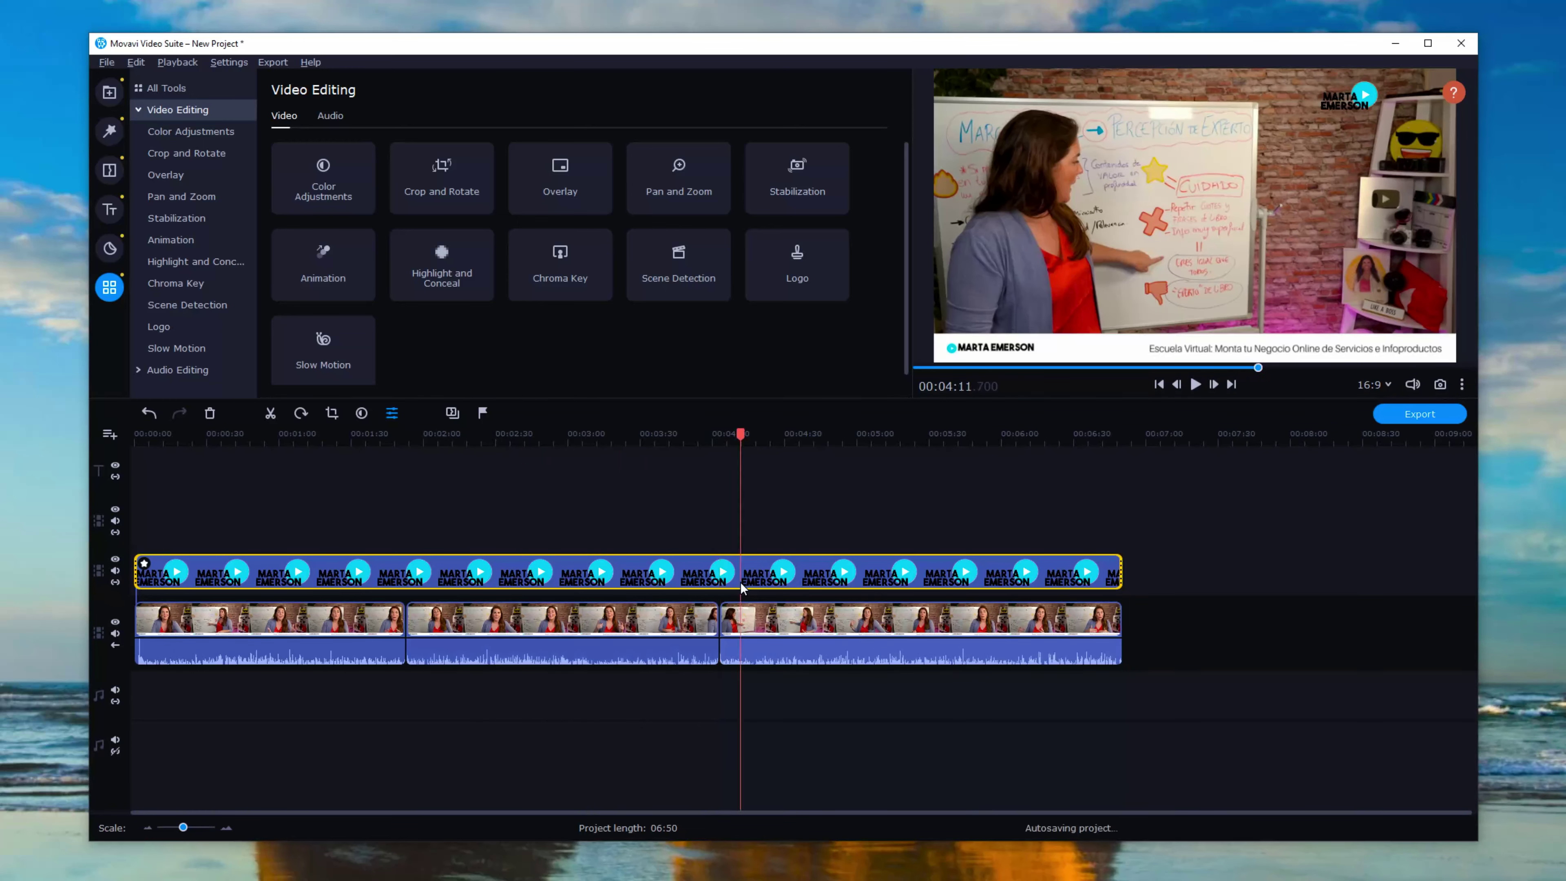
left_click(719, 434)
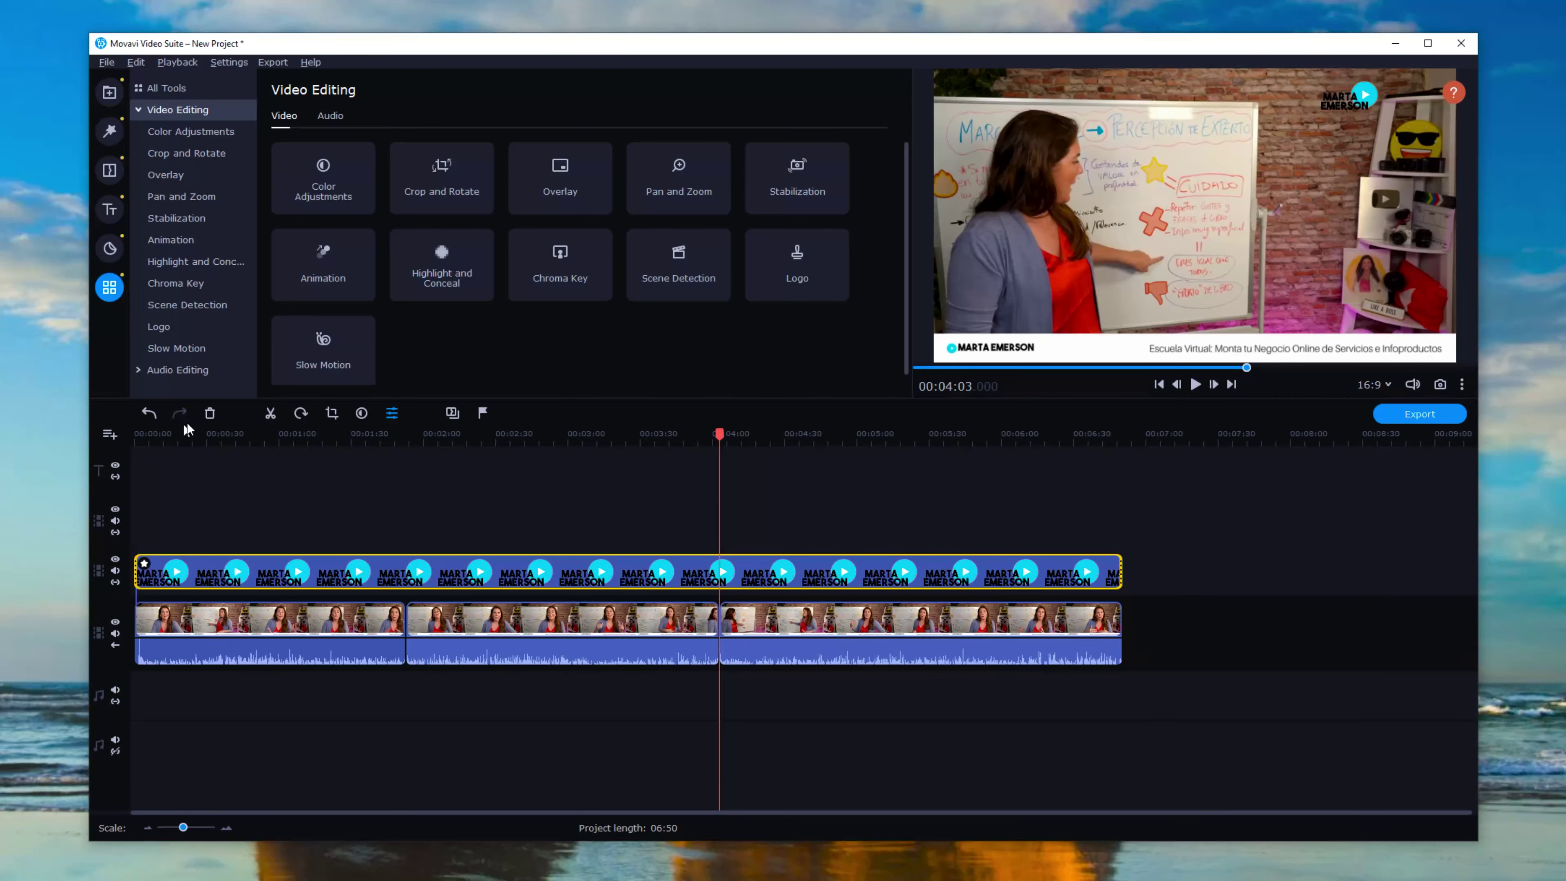
left_click(272, 411)
Step: Set the logo's fade in and fade out to 0.50 sec. and its opacity to 72%, and preview the result
double_click(775, 574)
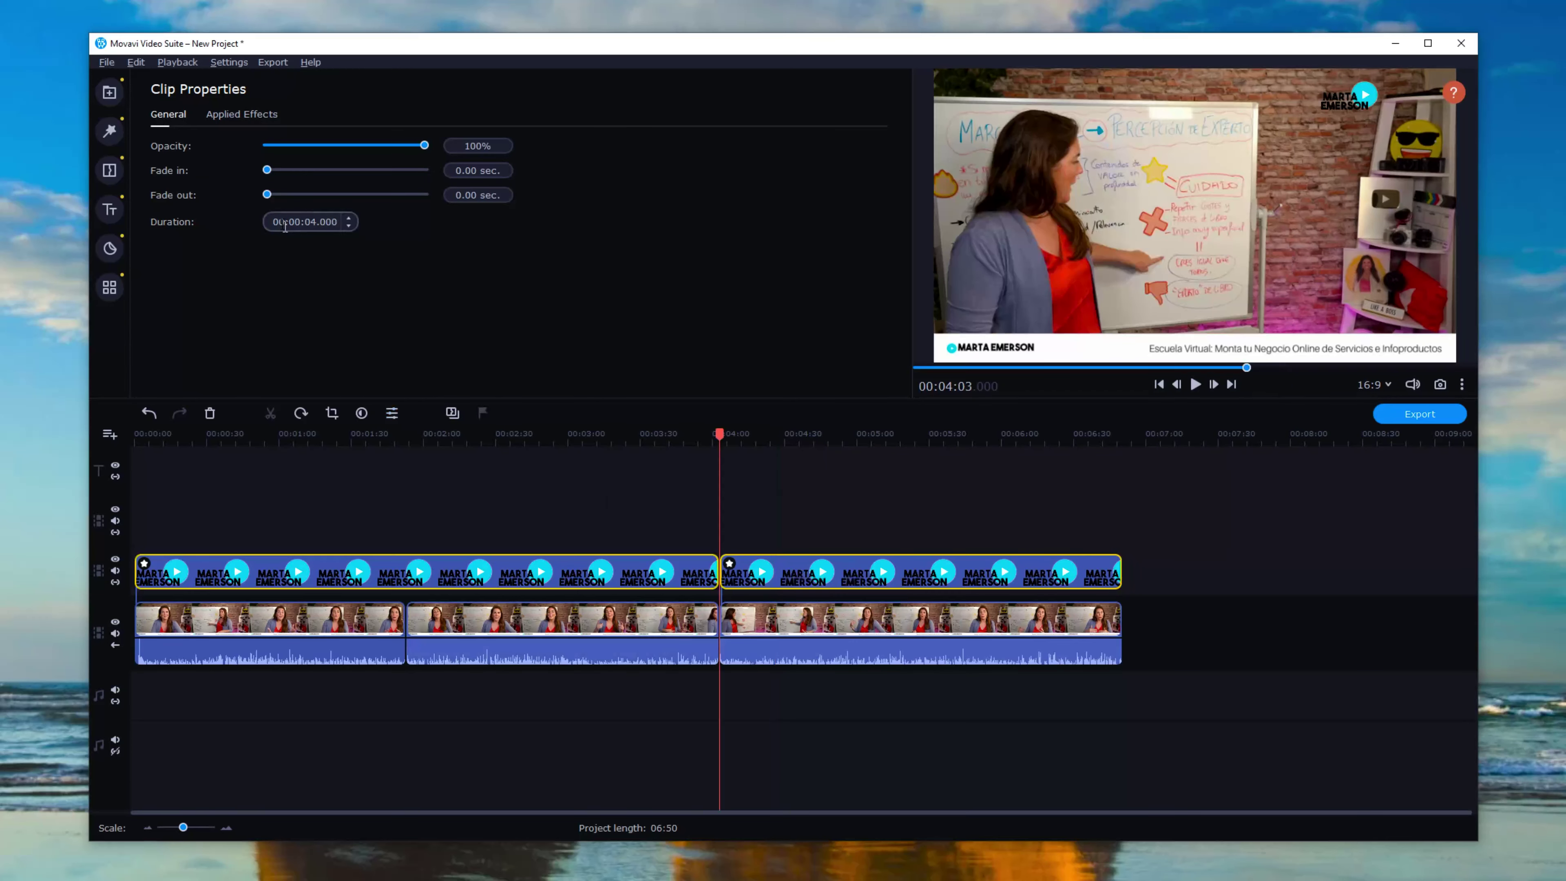
left_click_drag(267, 170, 275, 195)
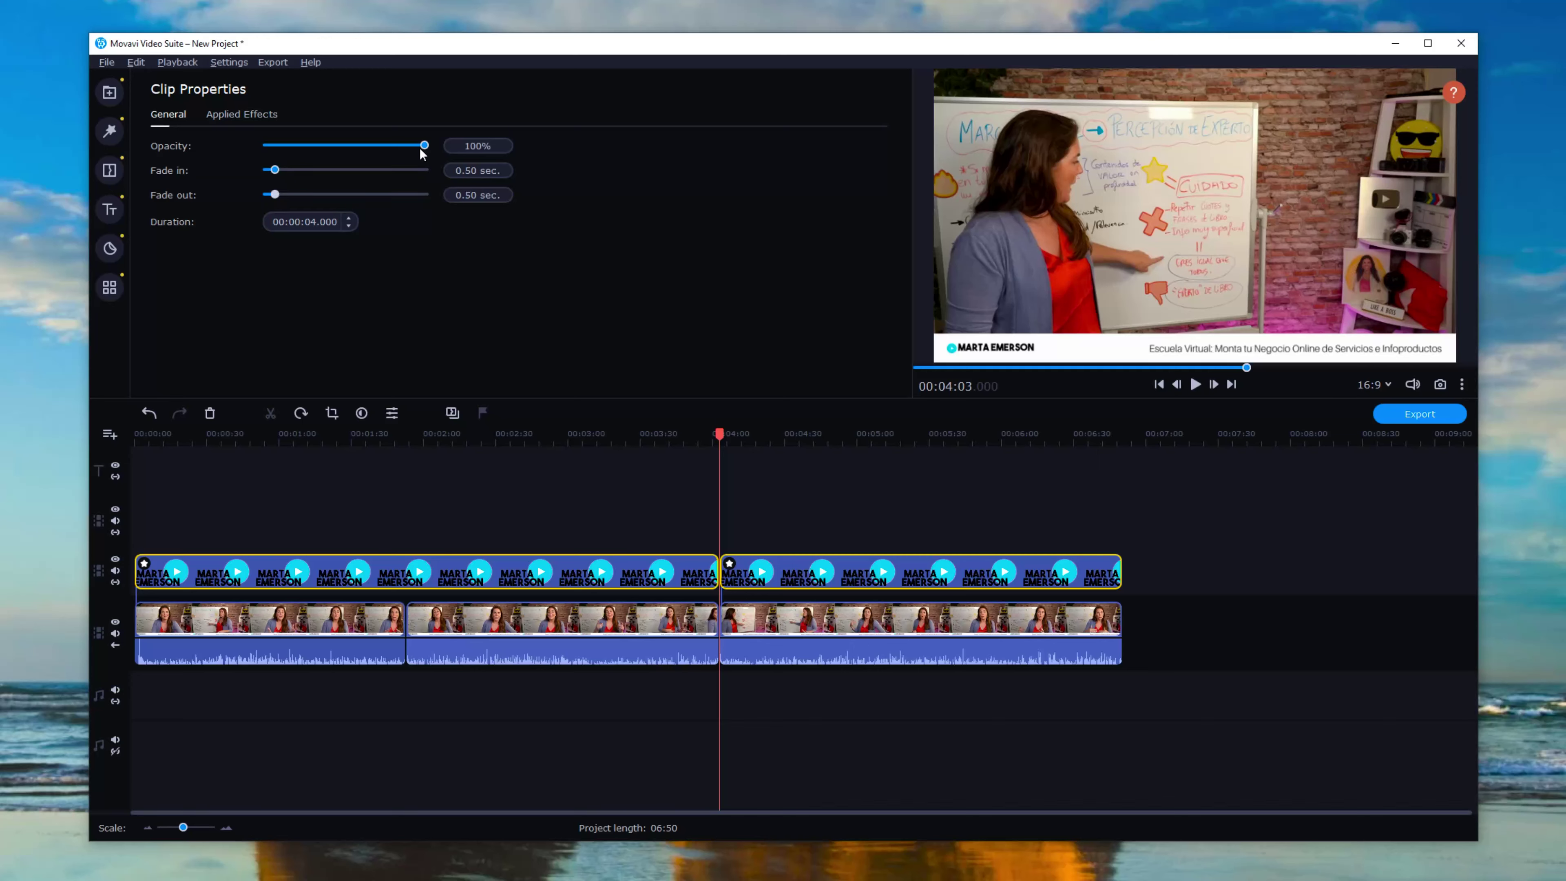
left_click_drag(420, 148, 378, 148)
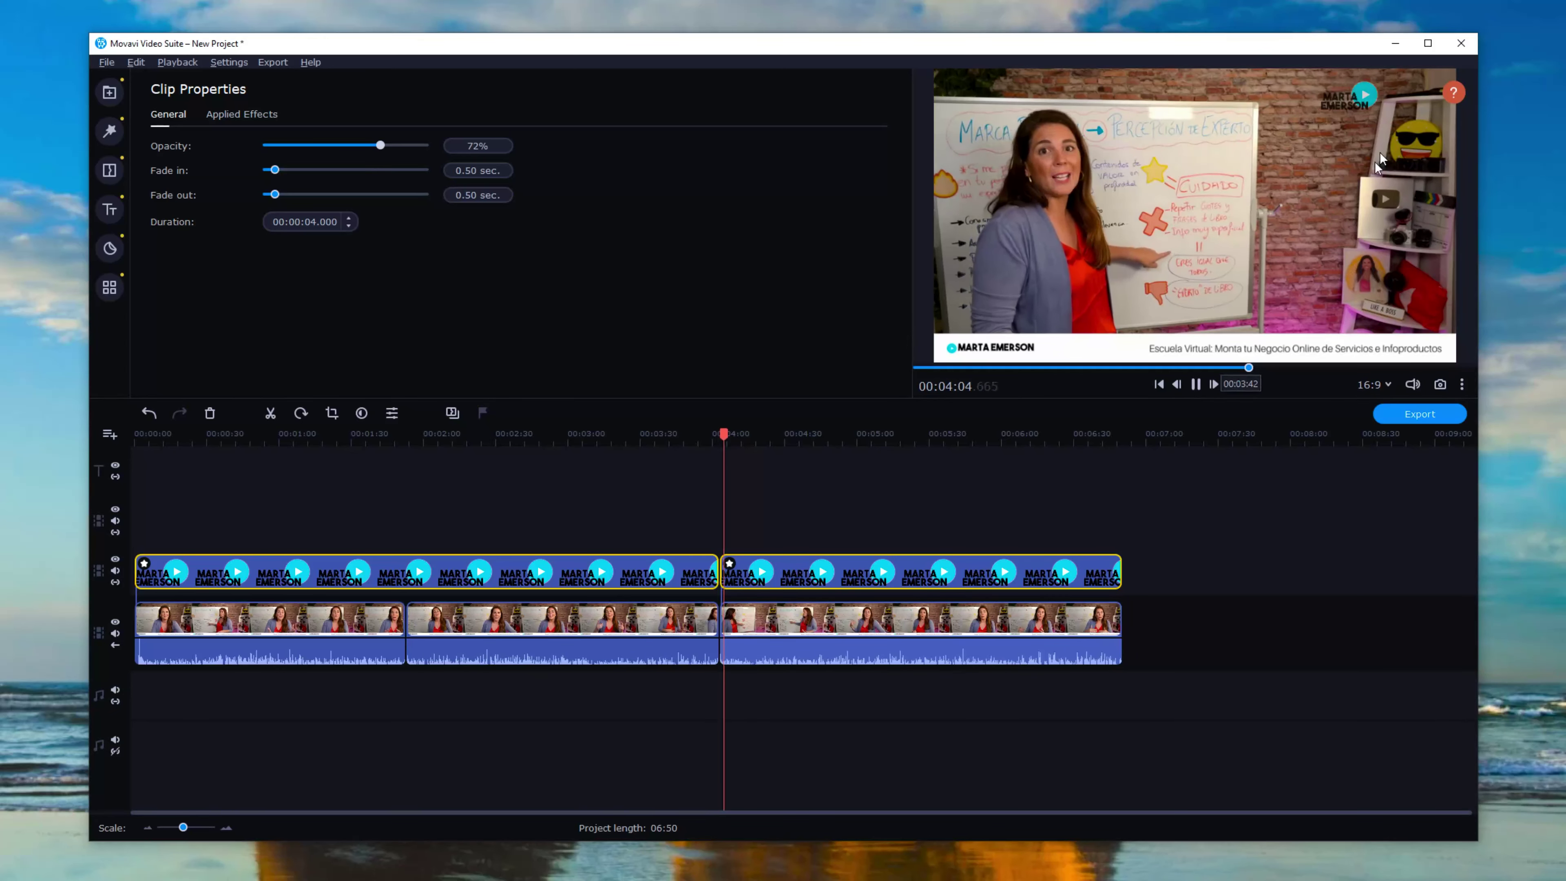
left_click(1084, 434)
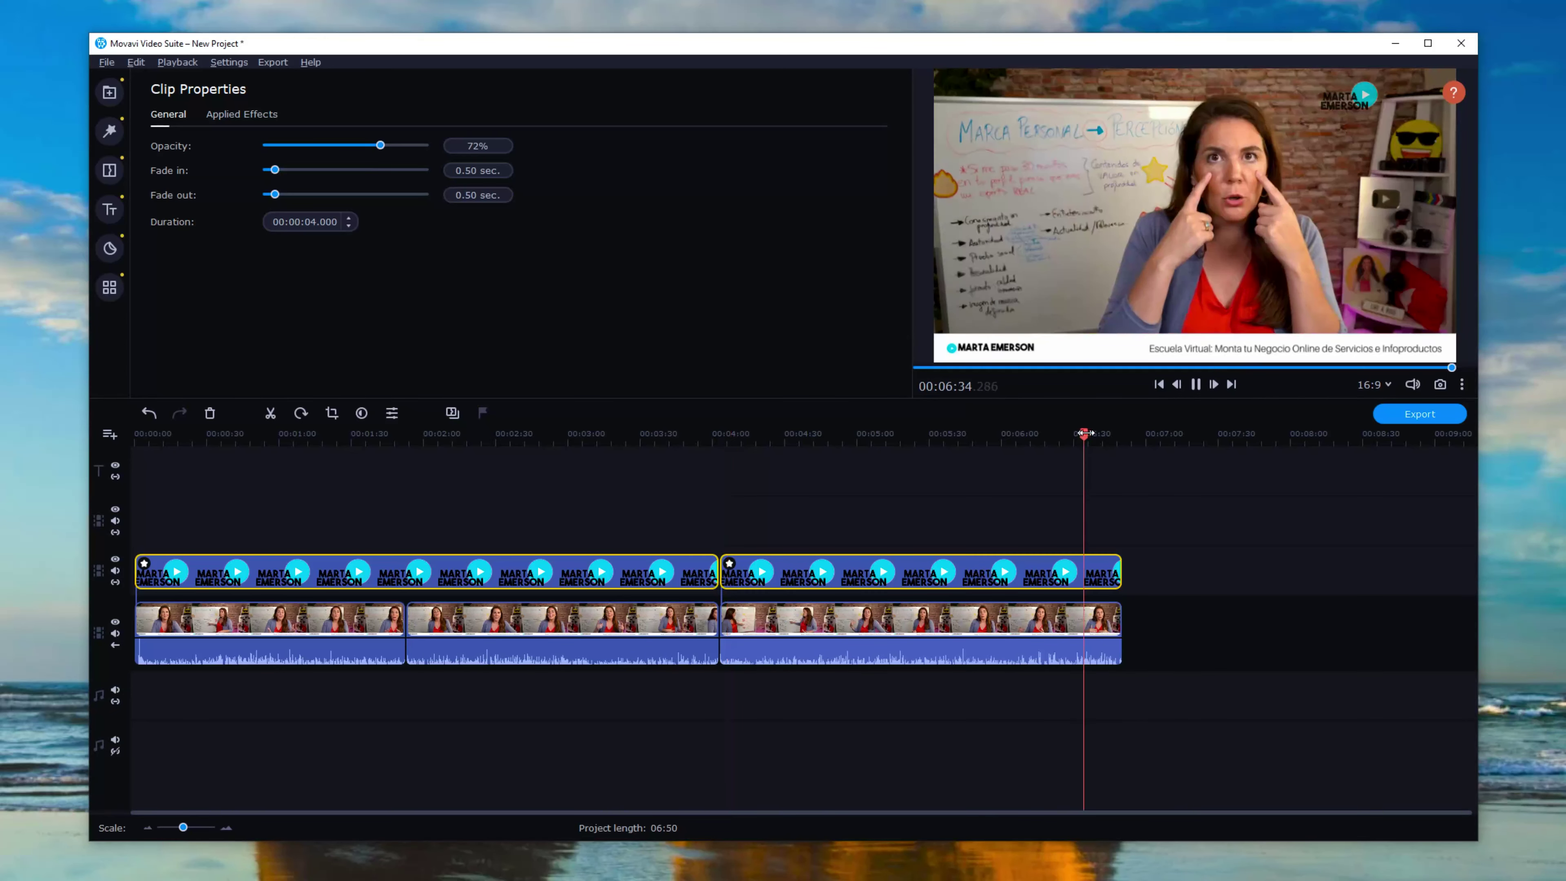
left_click(1106, 434)
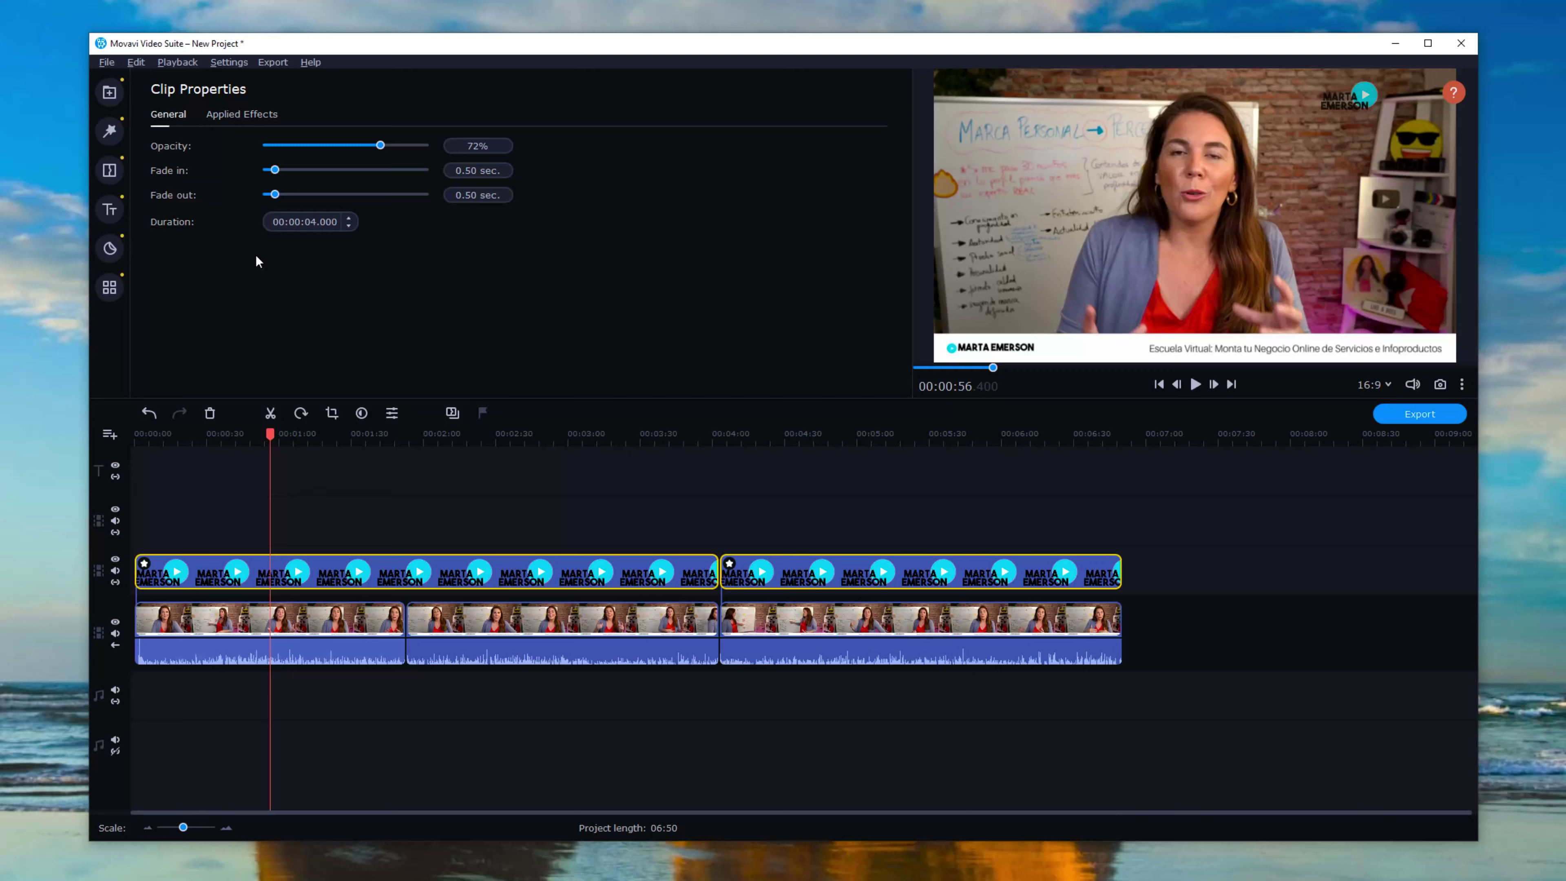
Step: Place the Animated oval sticker at 00:00:56.400, enlarge it around the "Marca Personal" heading on the whiteboard, and preview it
left_click(110, 249)
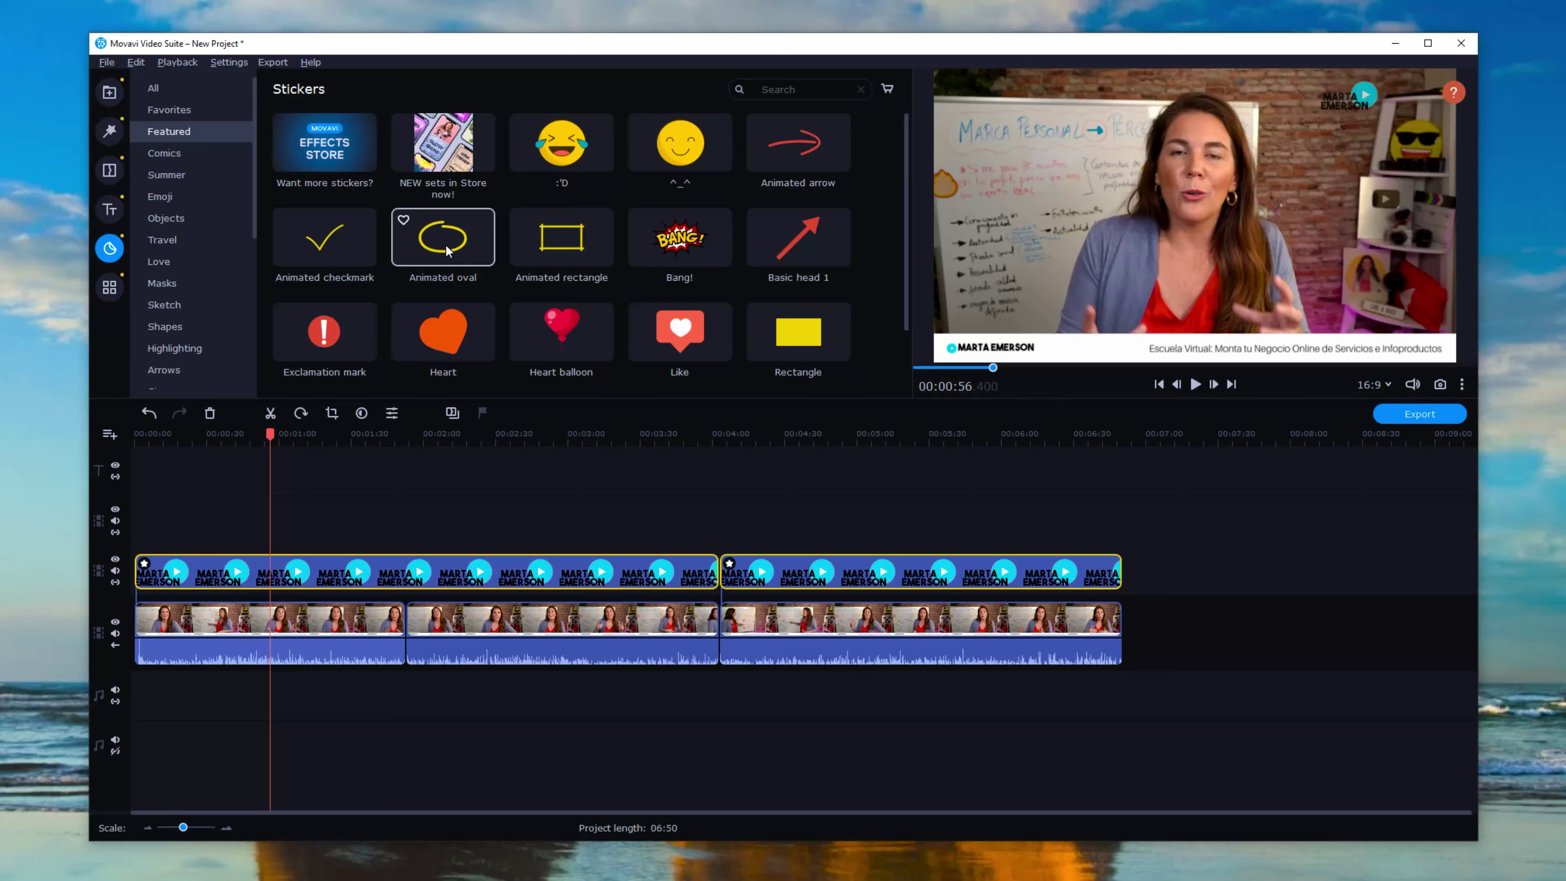
left_click_drag(448, 250, 273, 476)
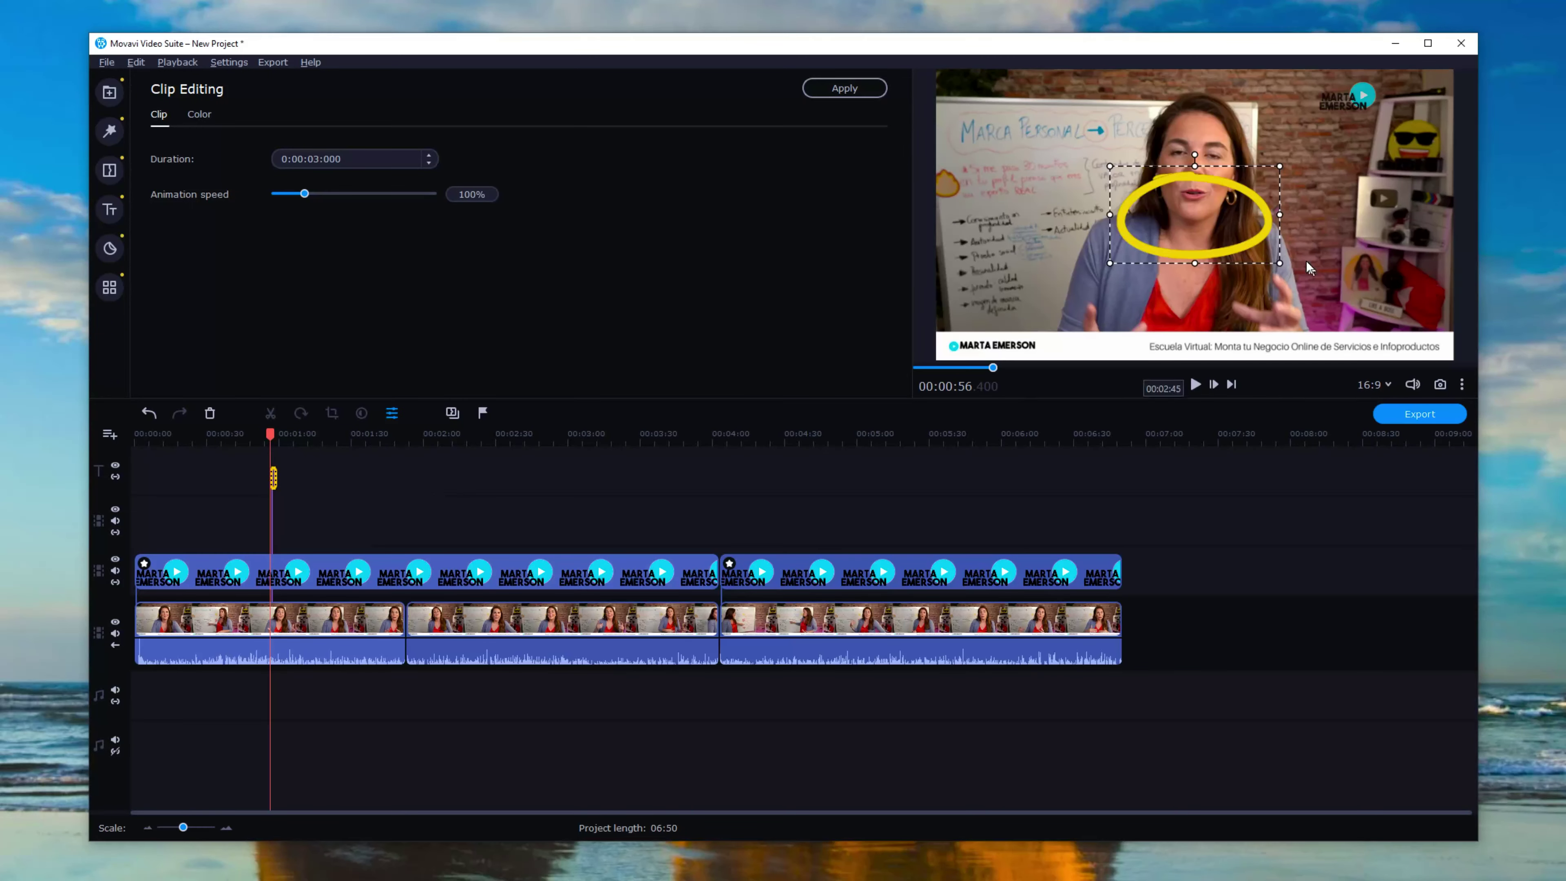
left_click_drag(1210, 237, 1076, 187)
left_click_drag(1089, 199, 1100, 204)
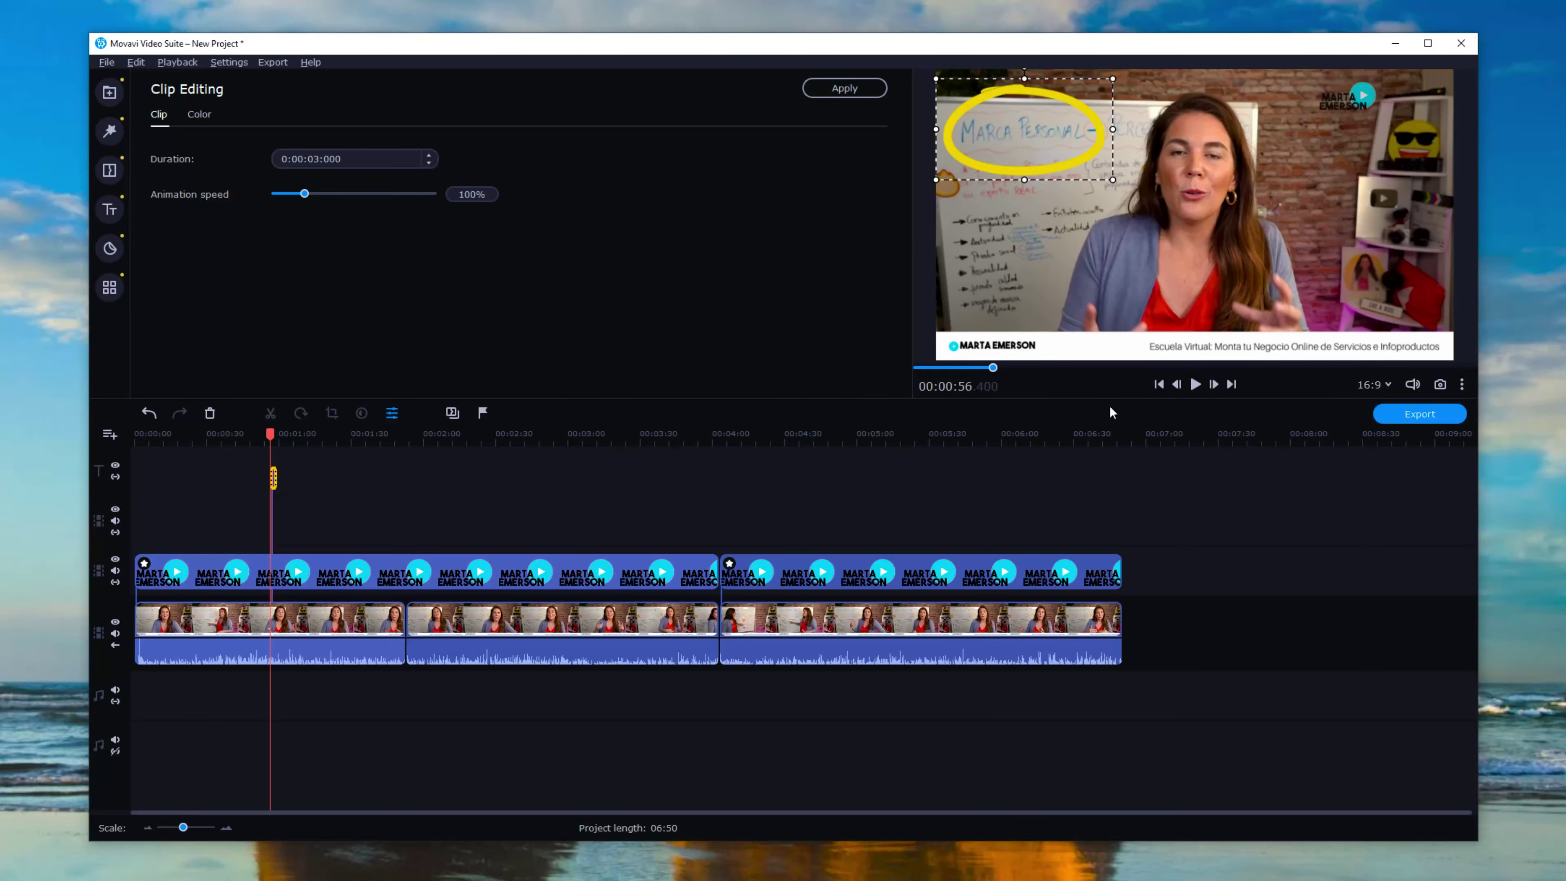
left_click(1193, 387)
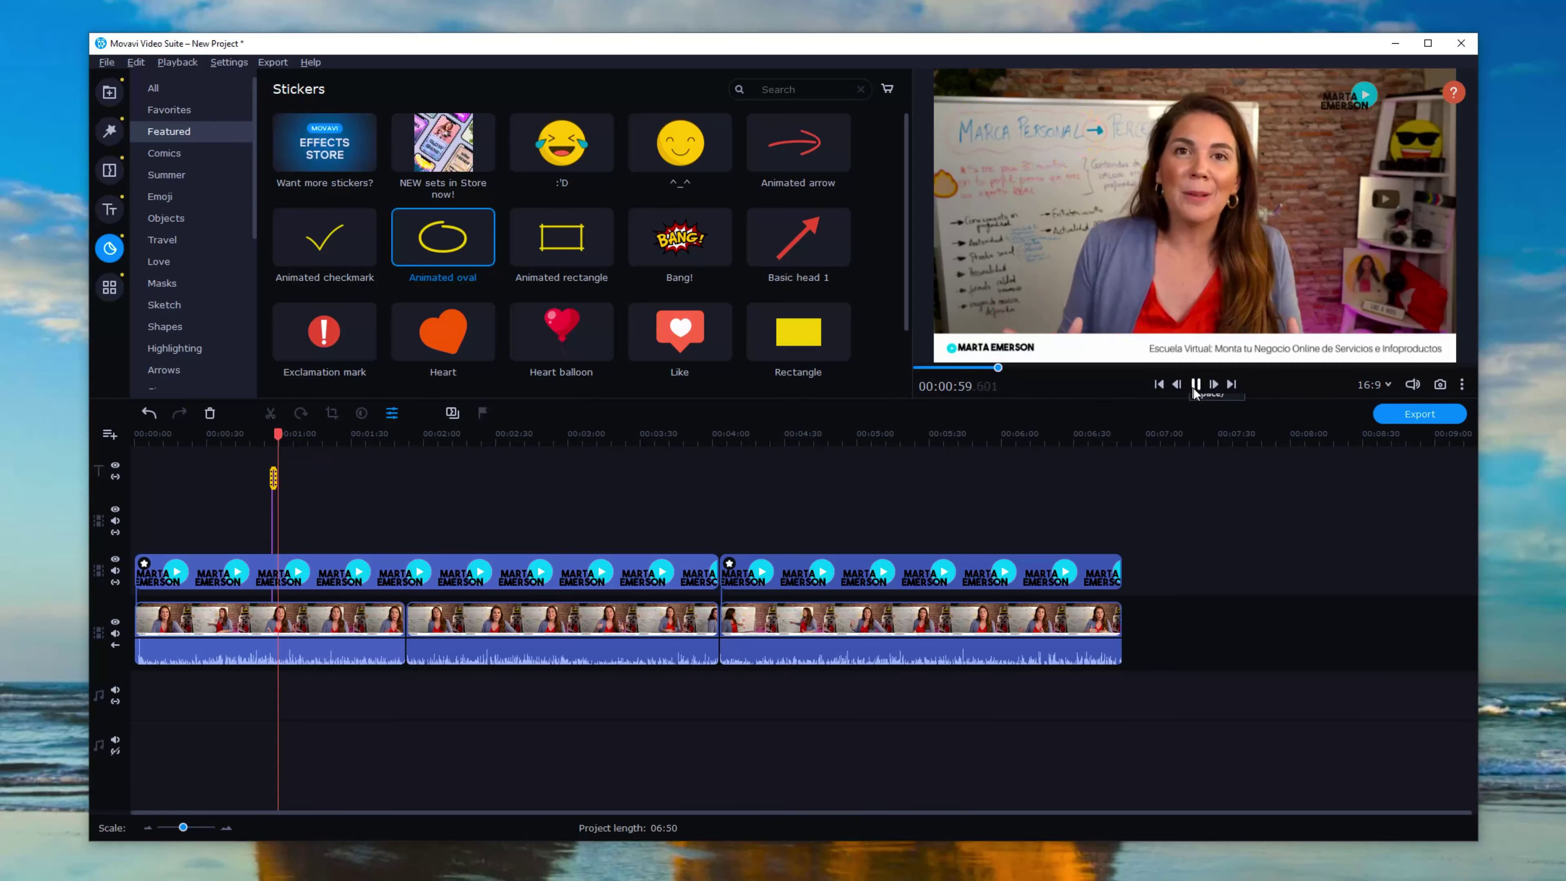
left_click(1196, 386)
left_click_drag(280, 434, 267, 434)
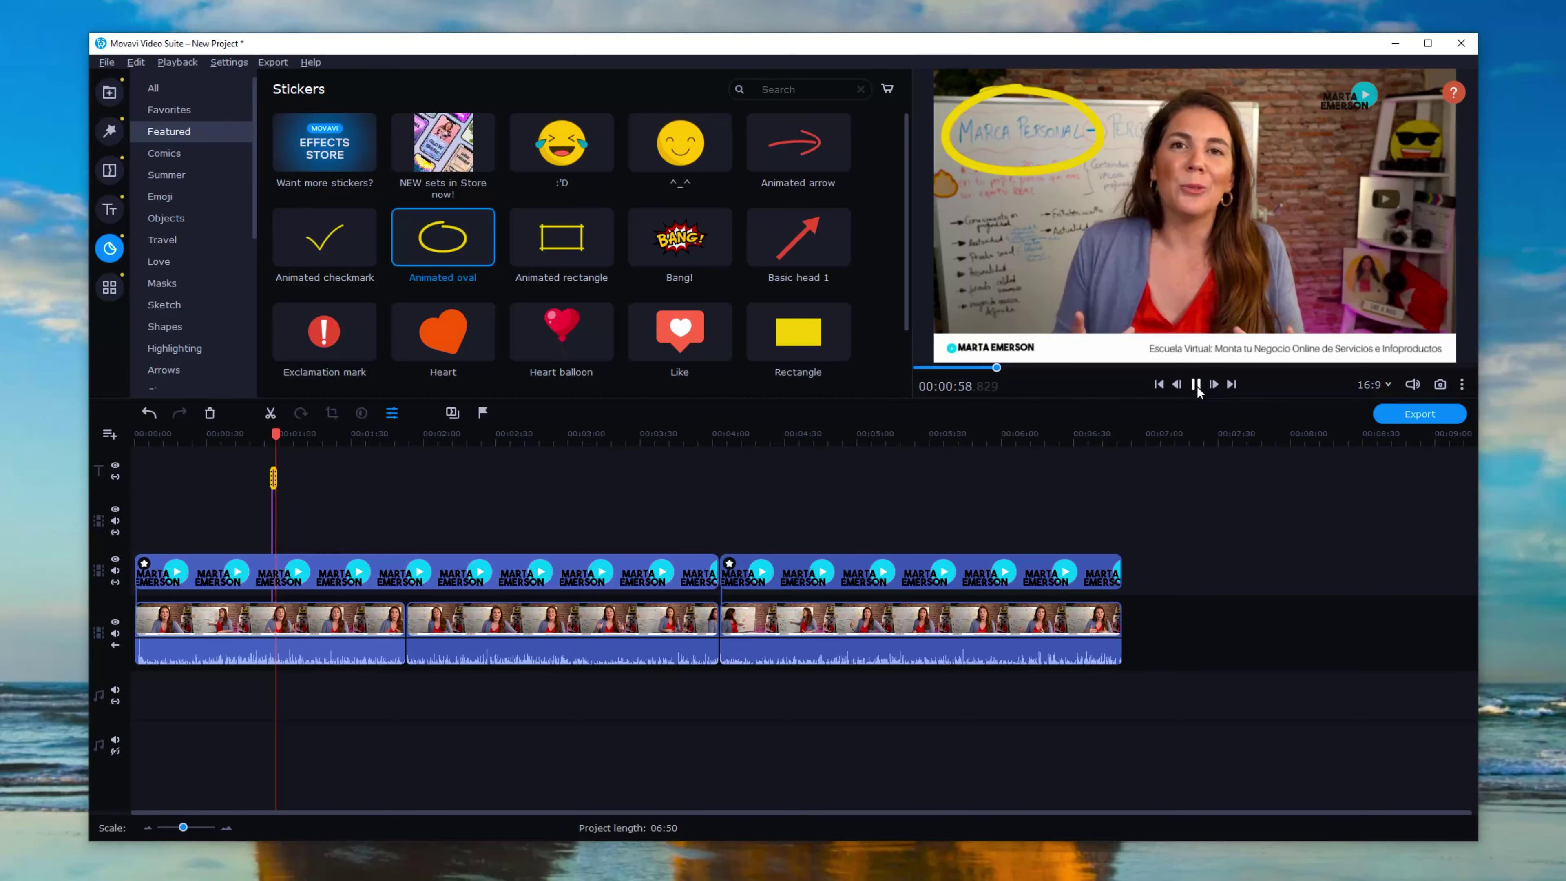
left_click(1196, 385)
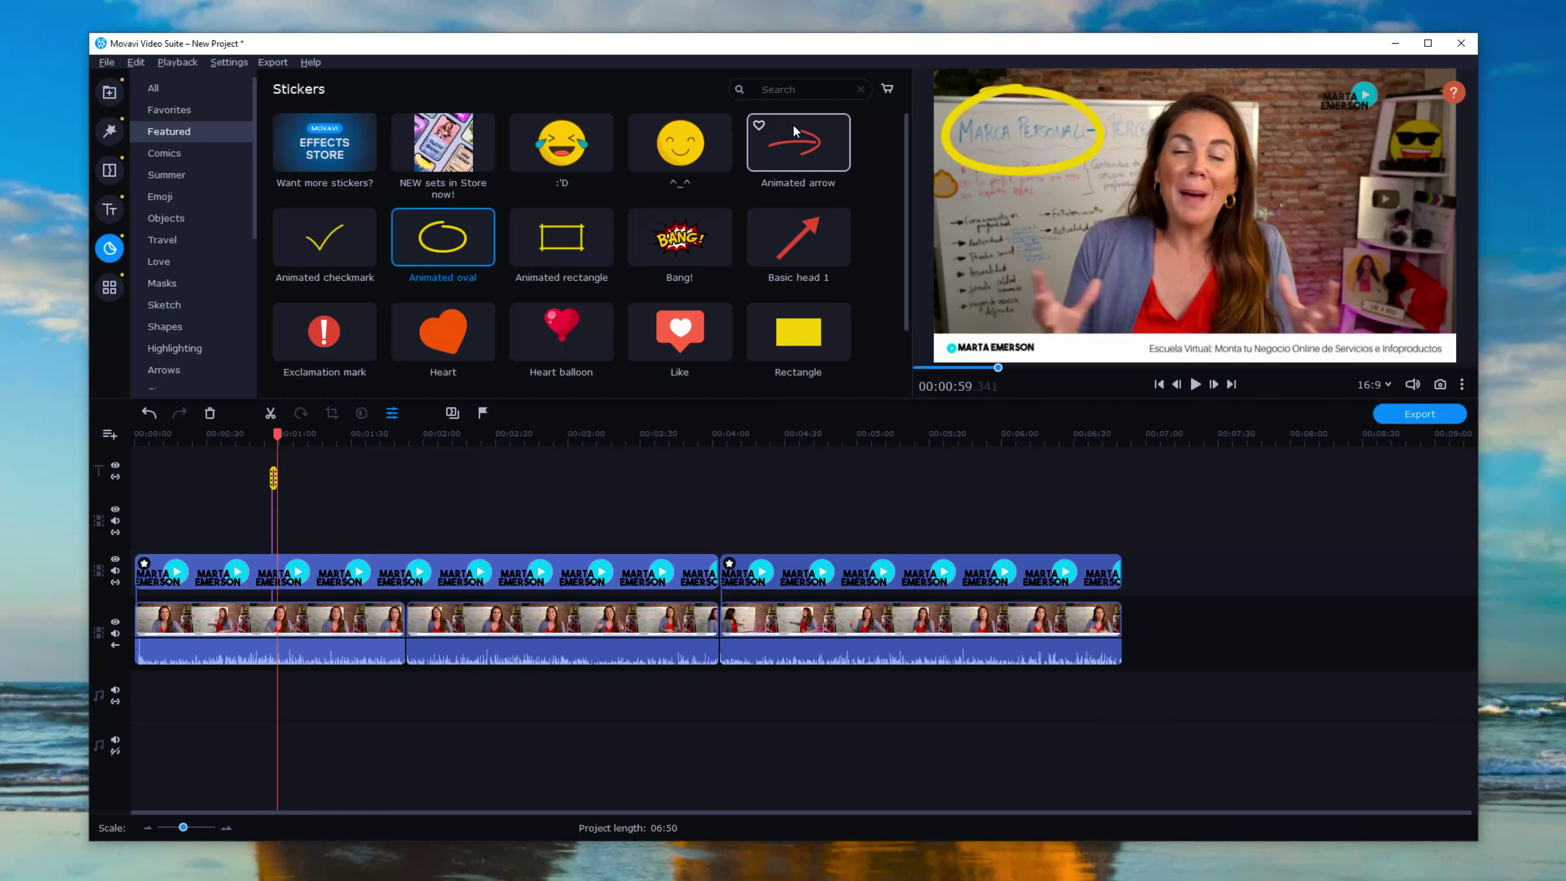
Step: Place the Animated arrow sticker at 00:01:19.200, shrink and tilt it to point at the presenter's face, and preview it
left_click_drag(800, 148, 326, 476)
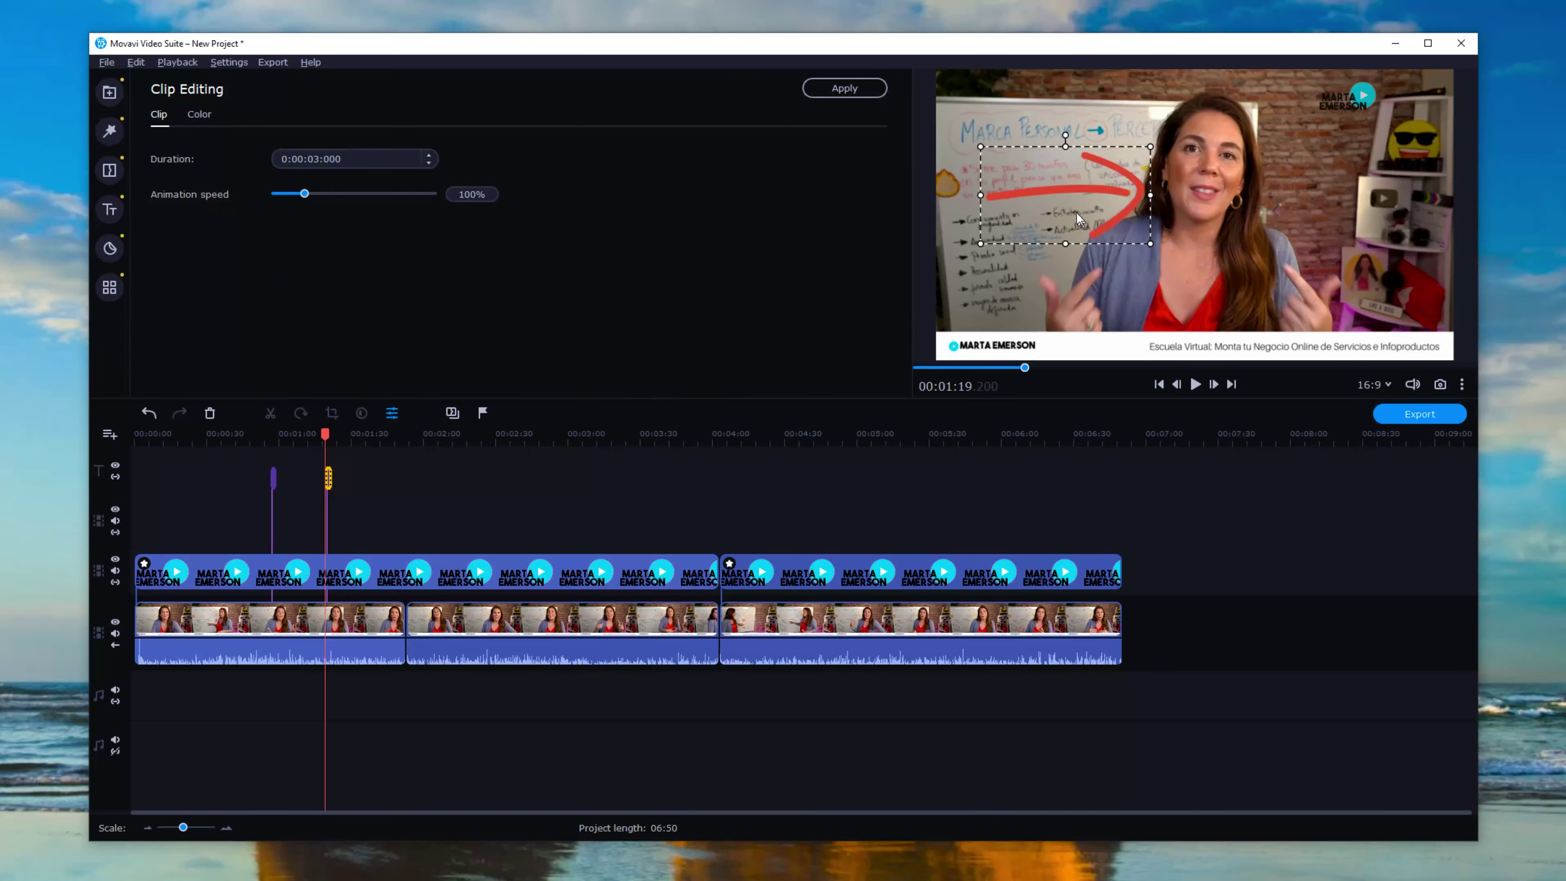
left_click_drag(1056, 172, 1066, 150)
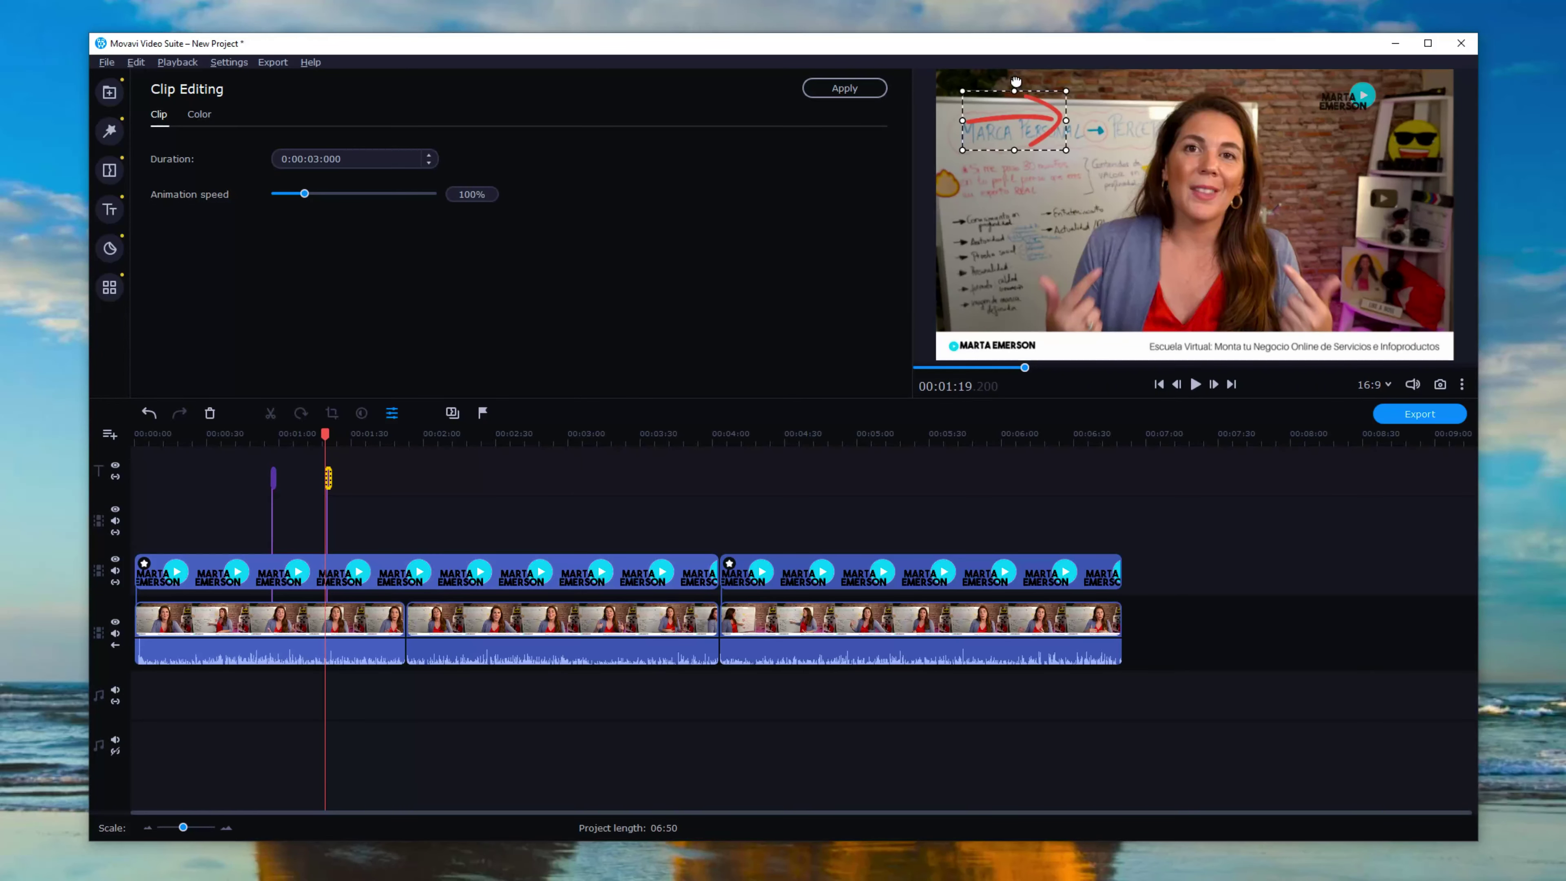
left_click_drag(1016, 81, 1138, 143)
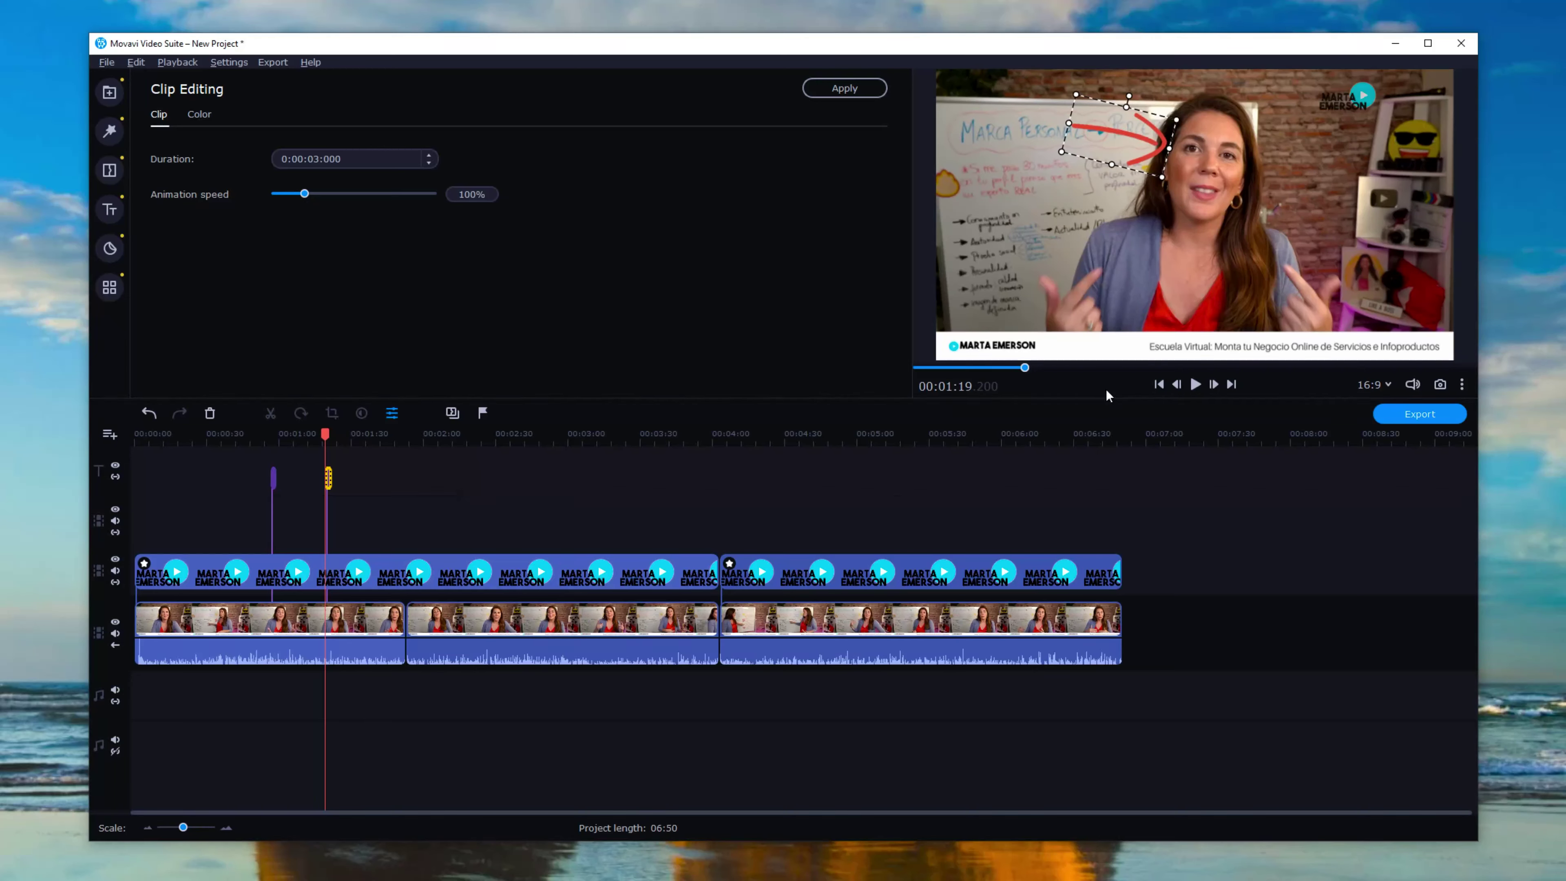
left_click(1194, 385)
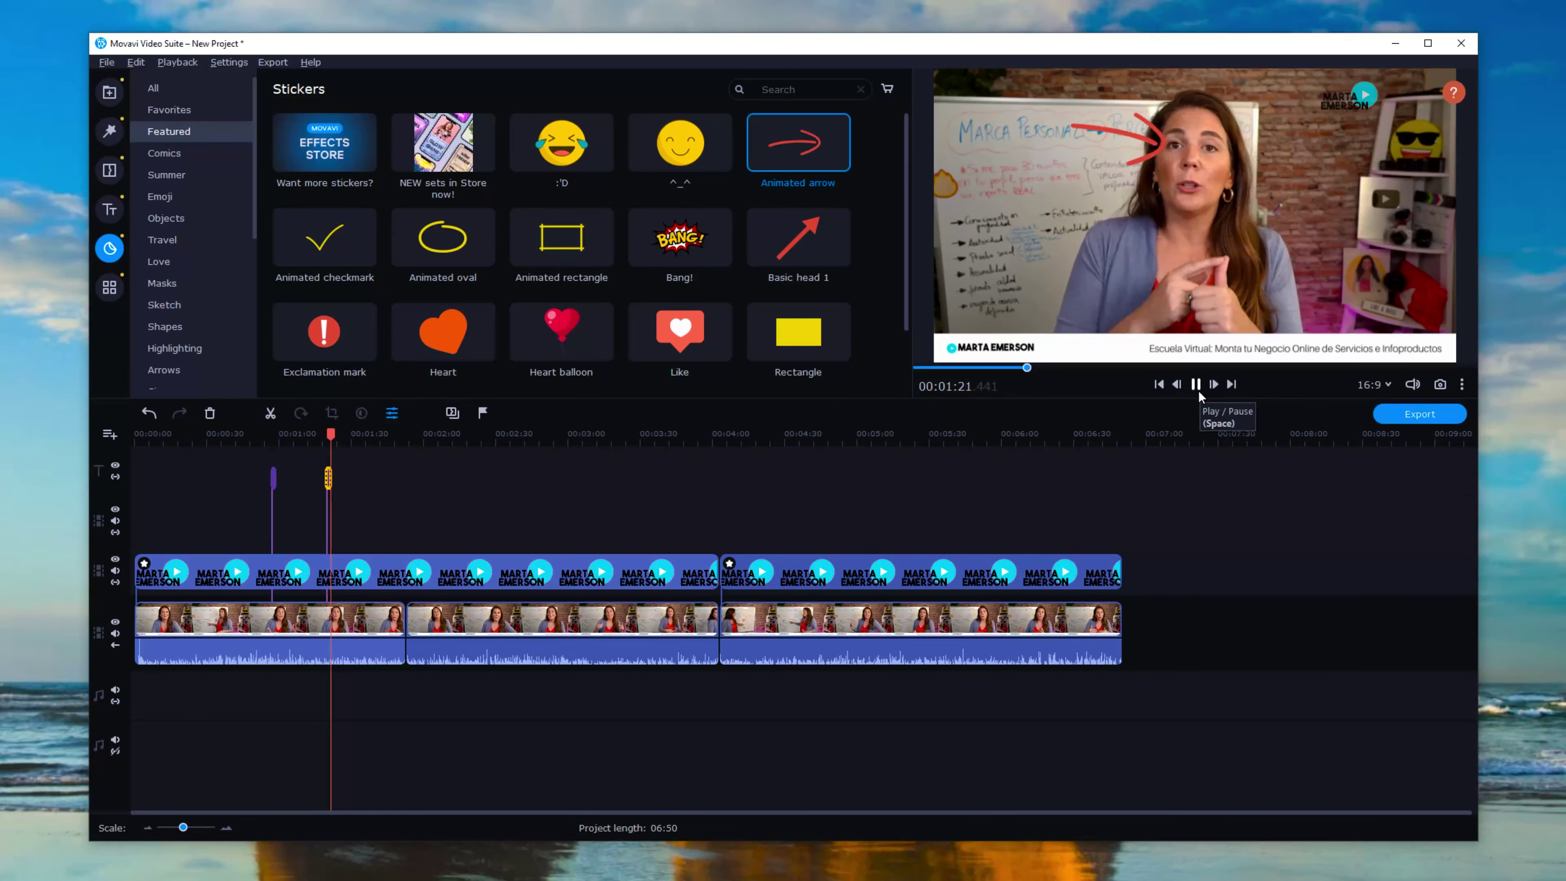
left_click(1196, 390)
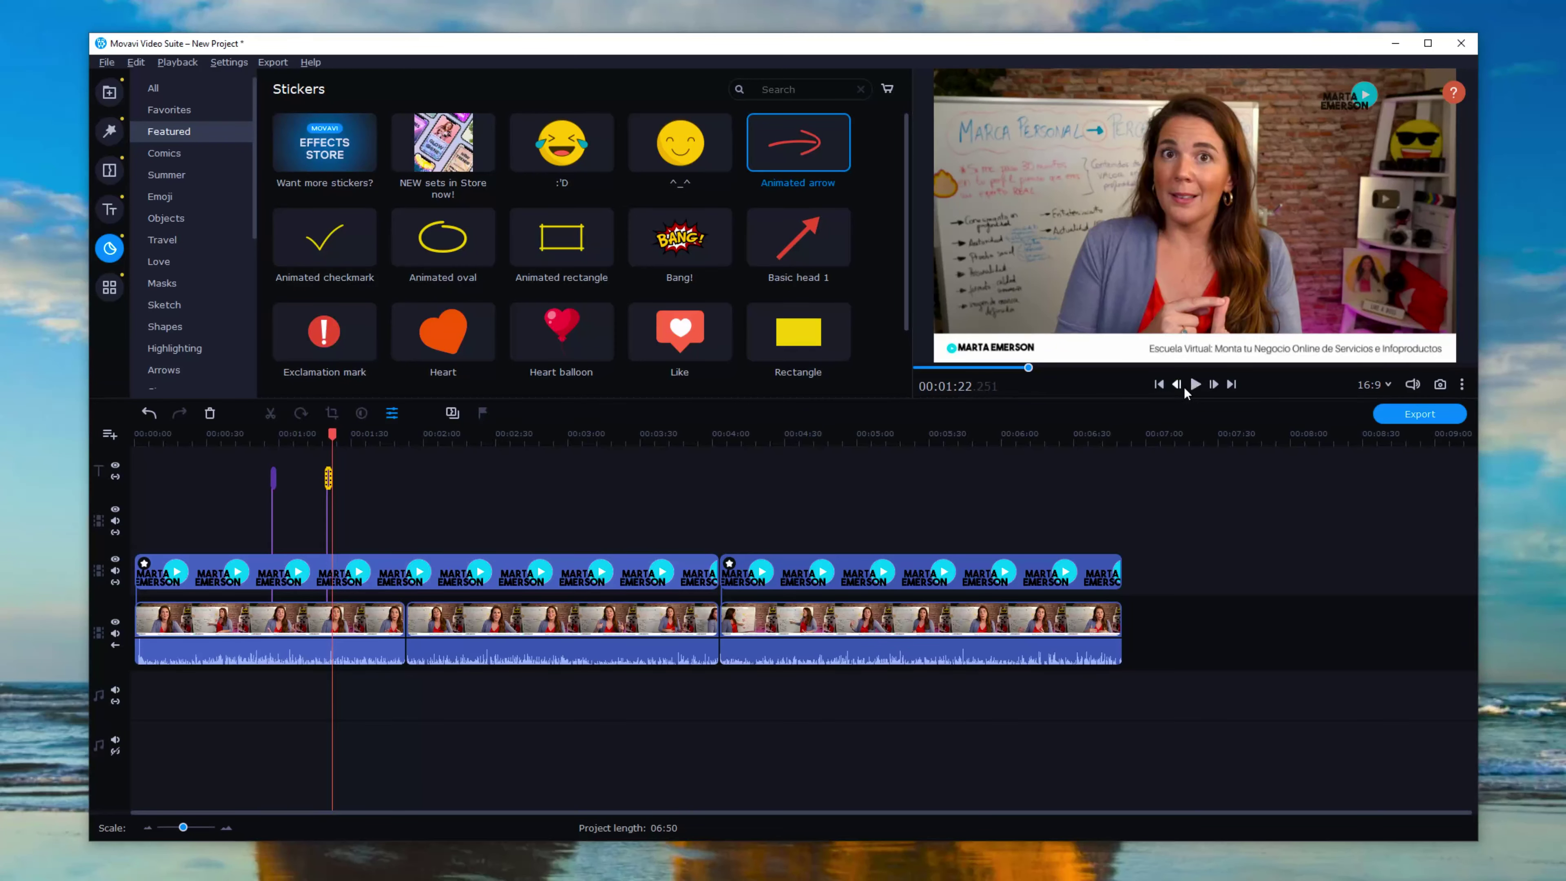
Step: Place the Thumbs up sticker at 00:01:34.500, shrink it and set it beside the presenter under the logo, and preview it
scroll(555, 310, "down", 2)
left_click_drag(529, 353, 362, 469)
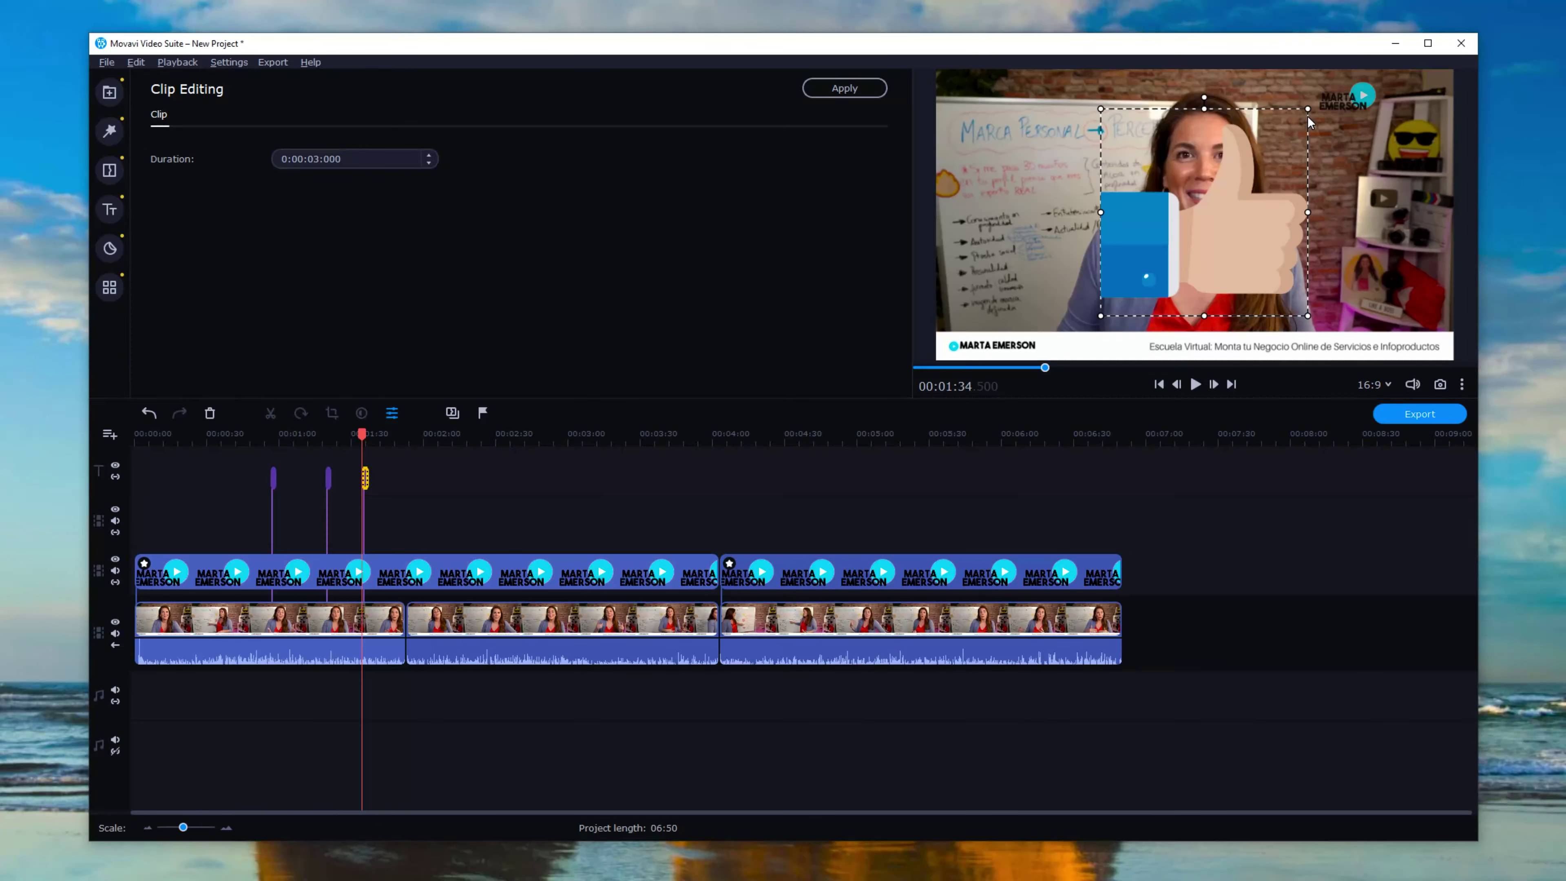
left_click_drag(1308, 111, 1329, 191)
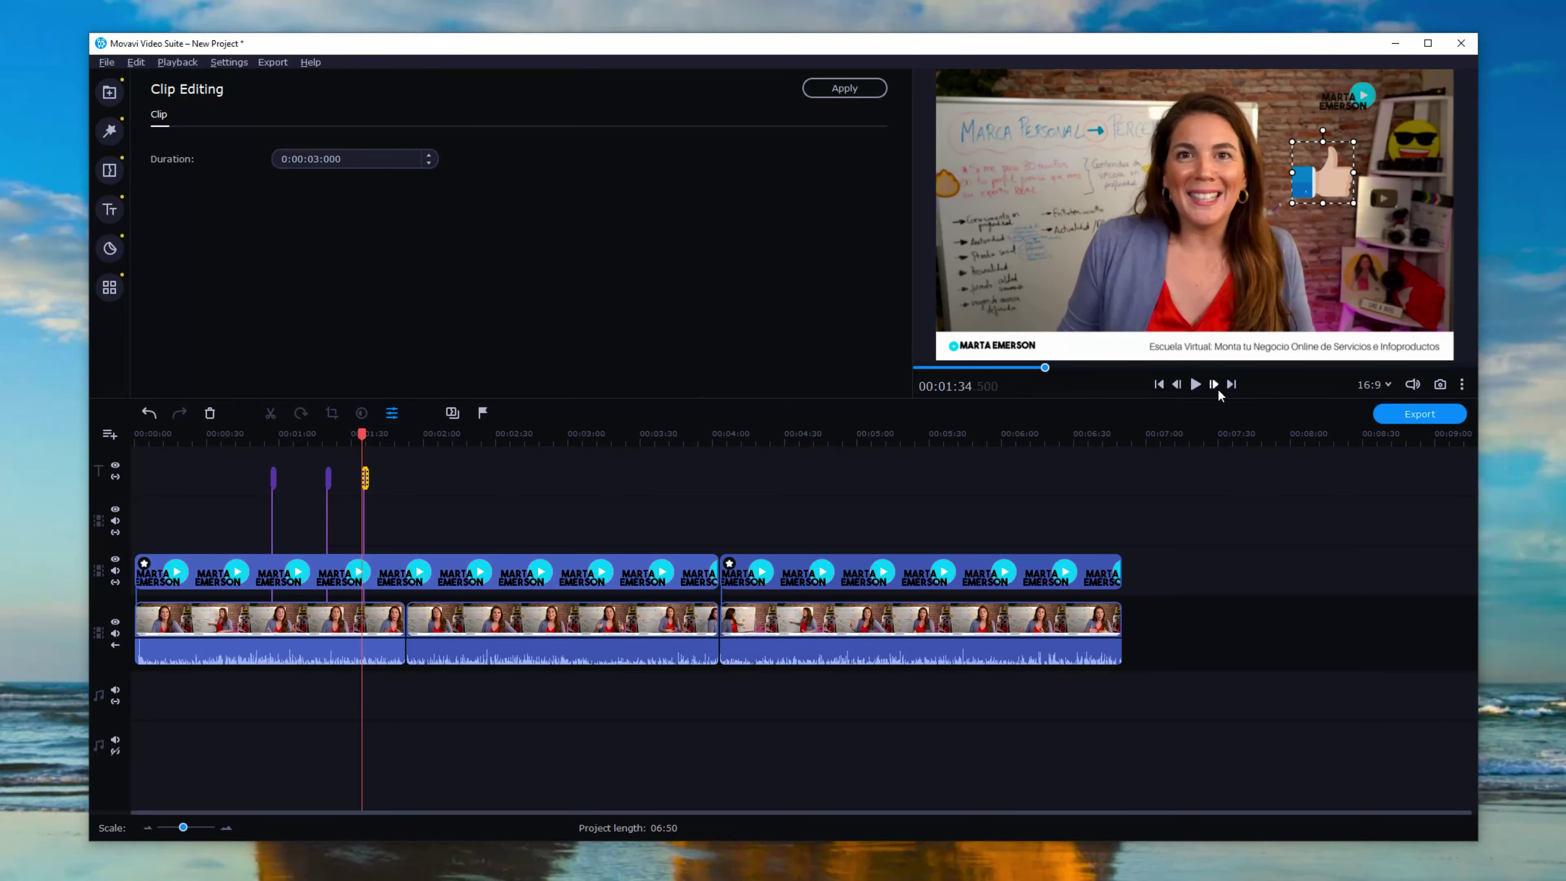
left_click(1195, 384)
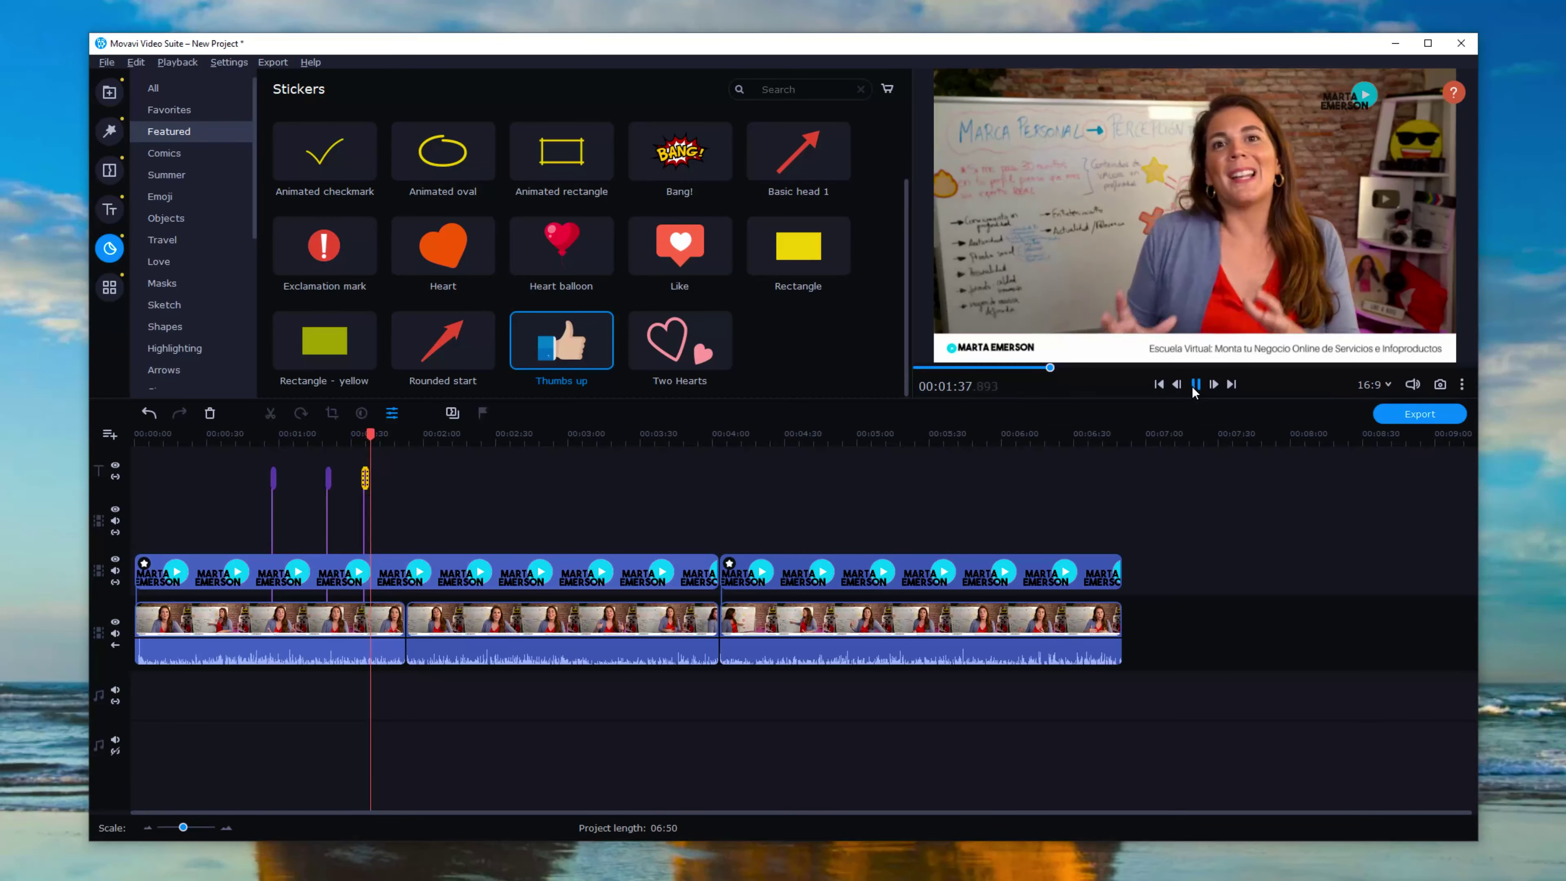
left_click(1195, 385)
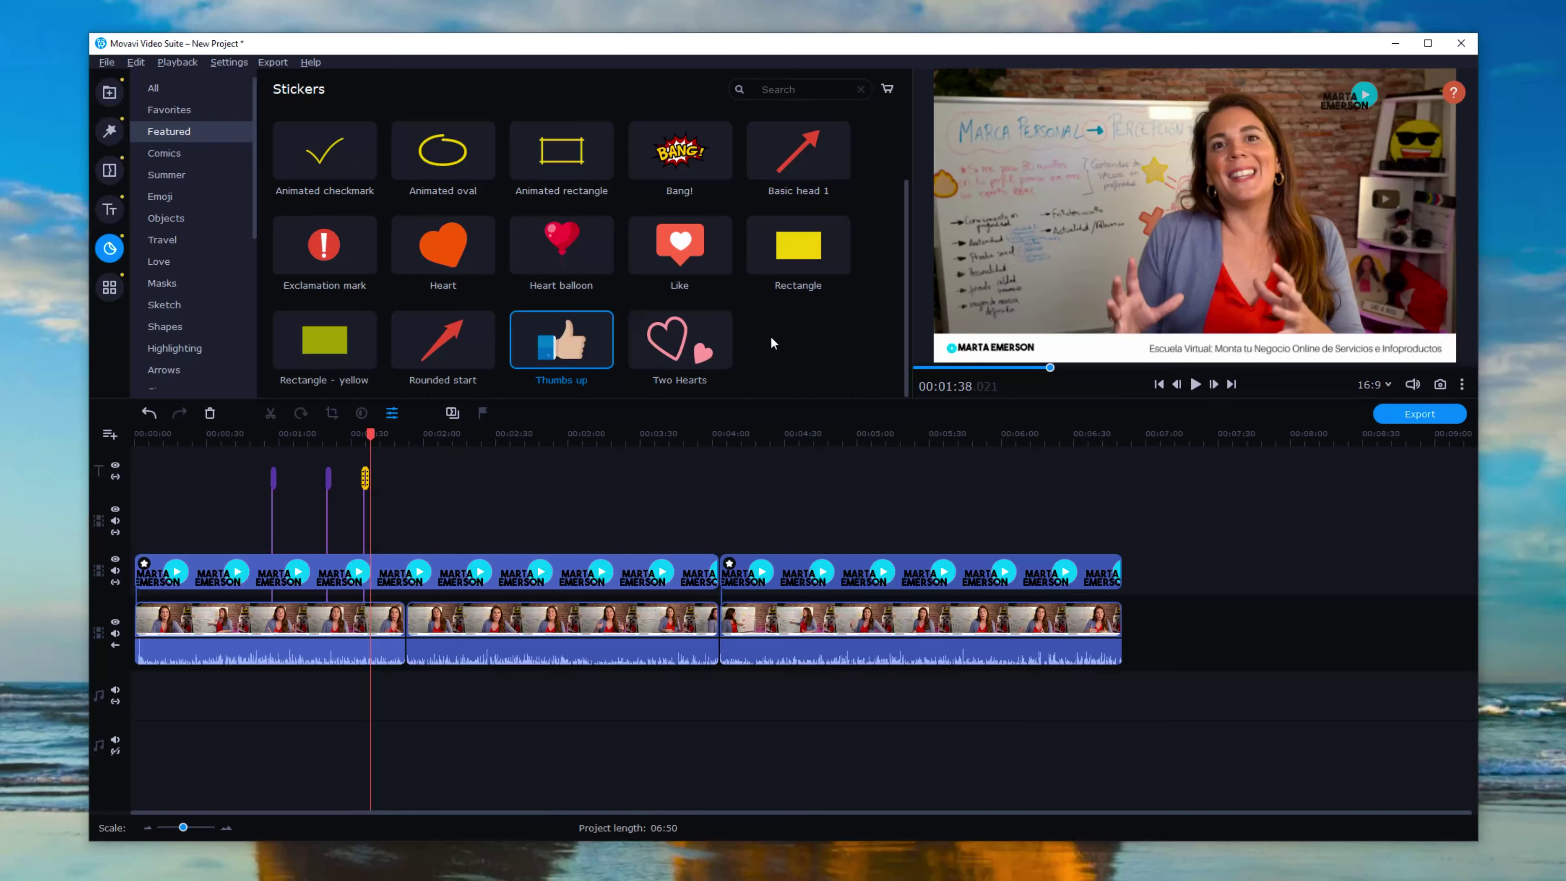
scroll(771, 335, "up", 1)
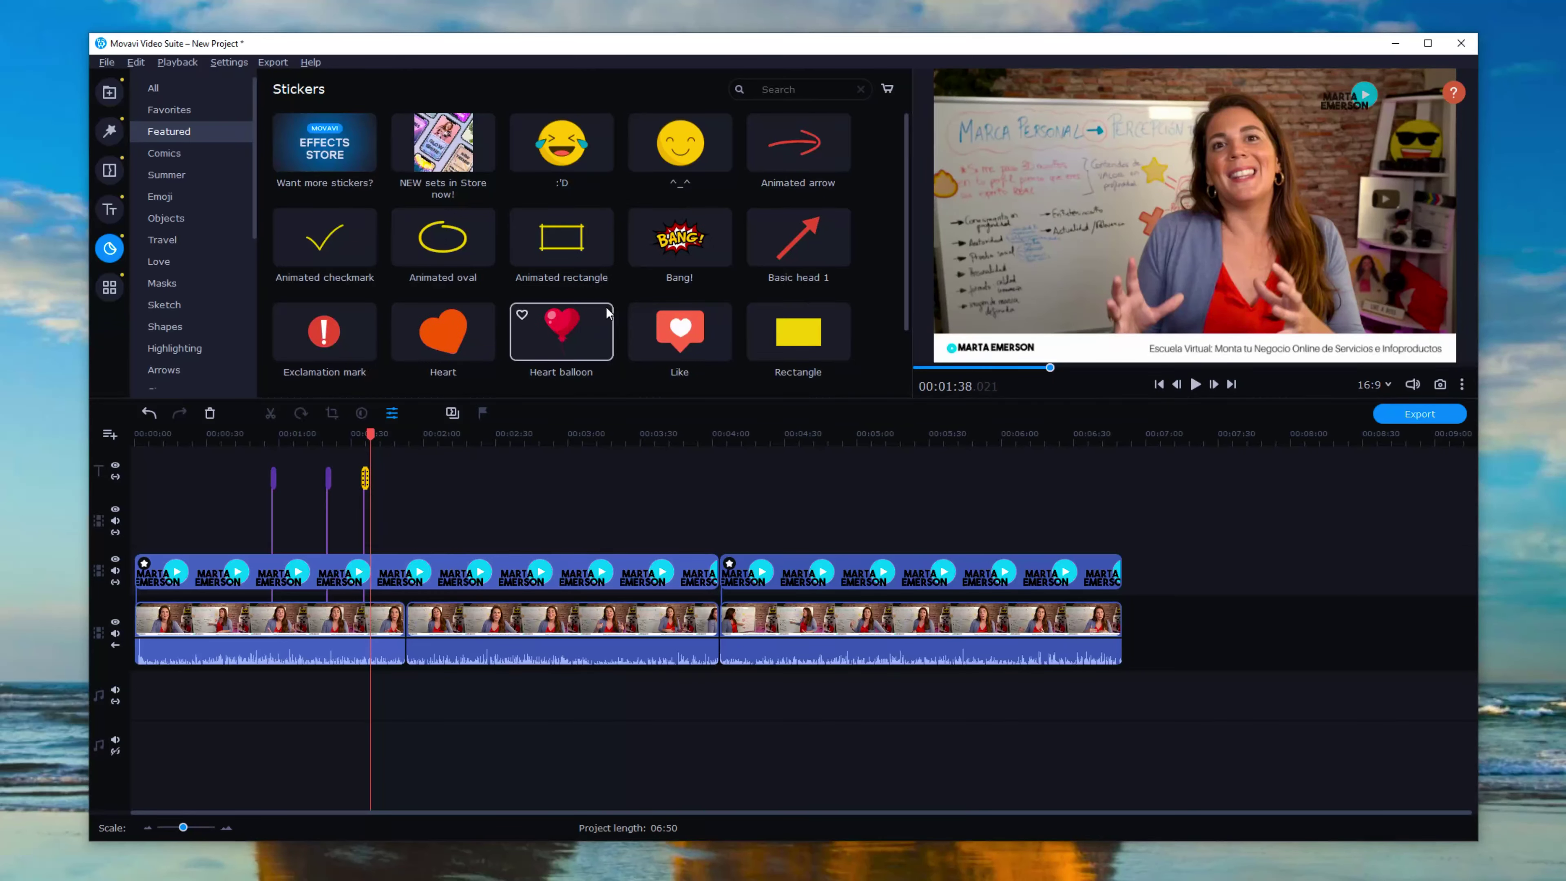
Step: Add the Cyberpunk title "The Future project" to the title track at 00:02:09.600 and open its text for editing
left_click(110, 209)
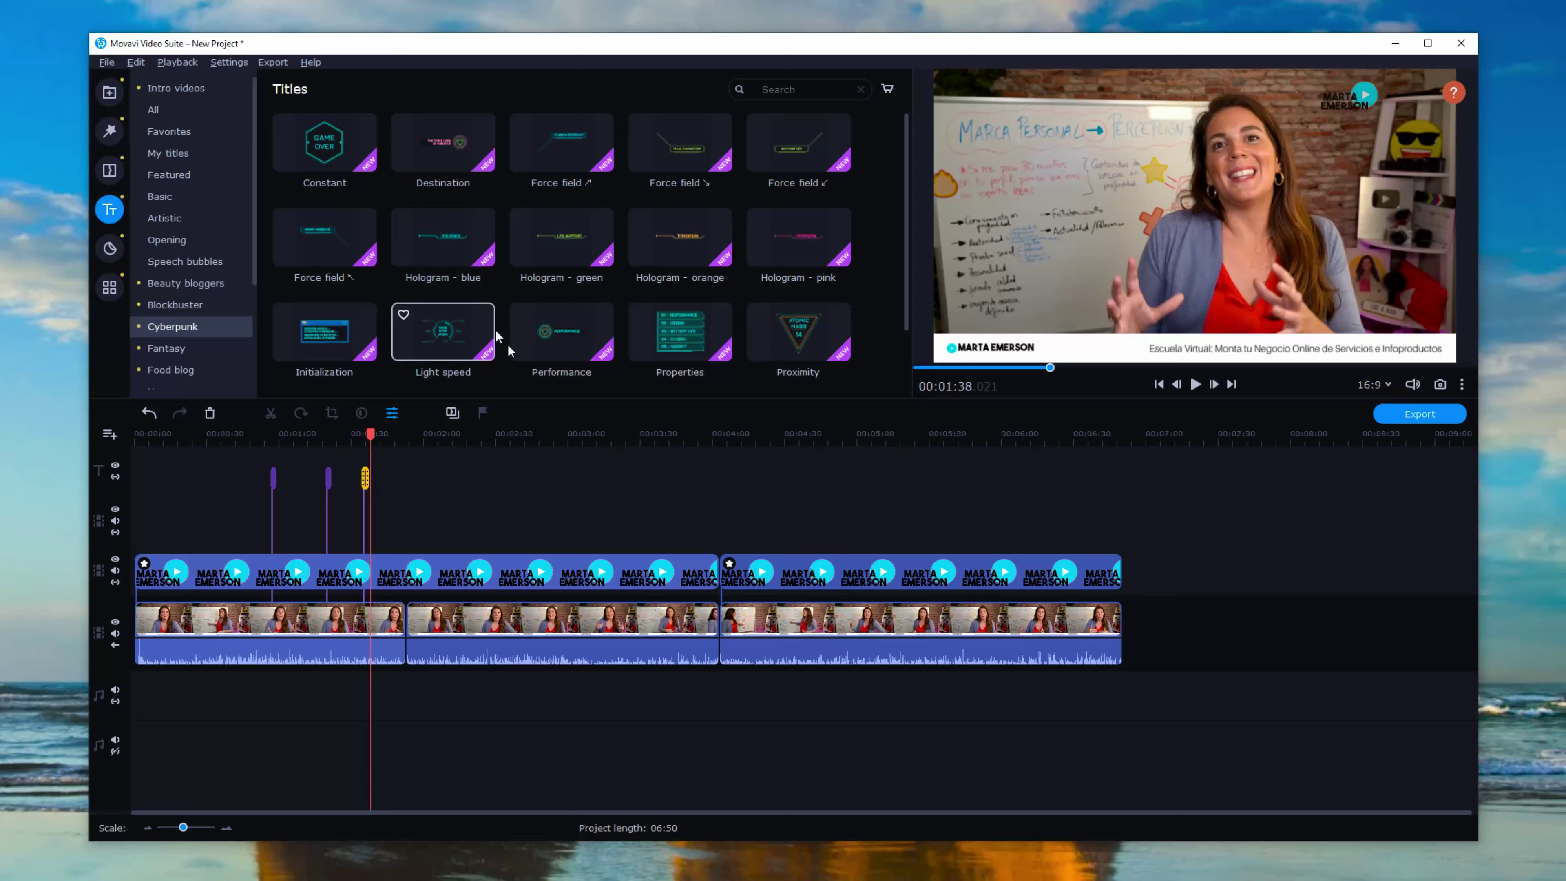
left_click_drag(372, 435, 446, 435)
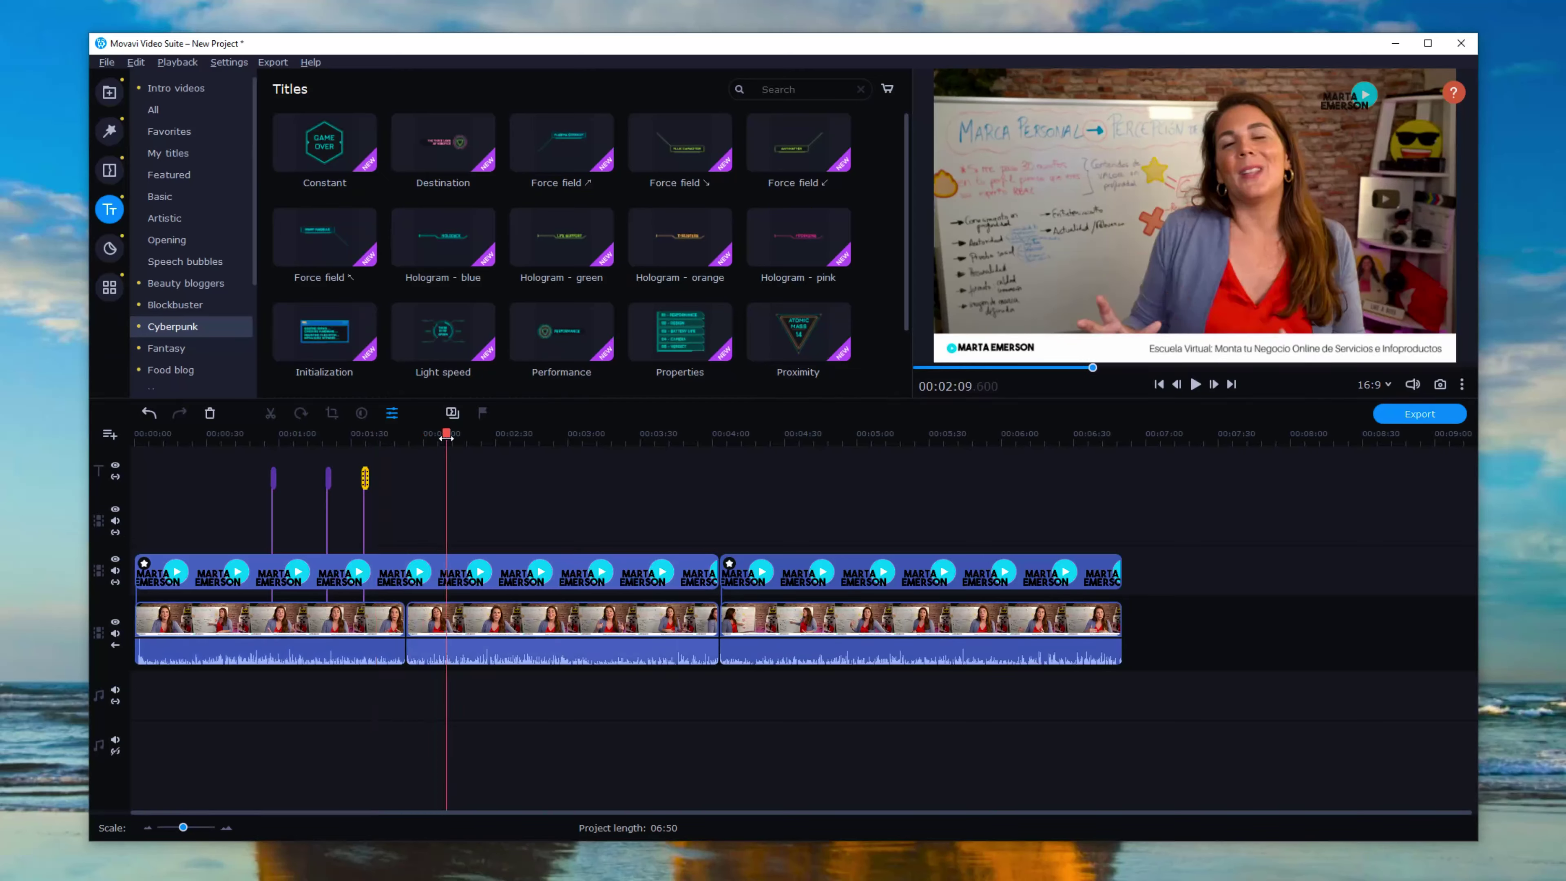
scroll(622, 272, "down", 1)
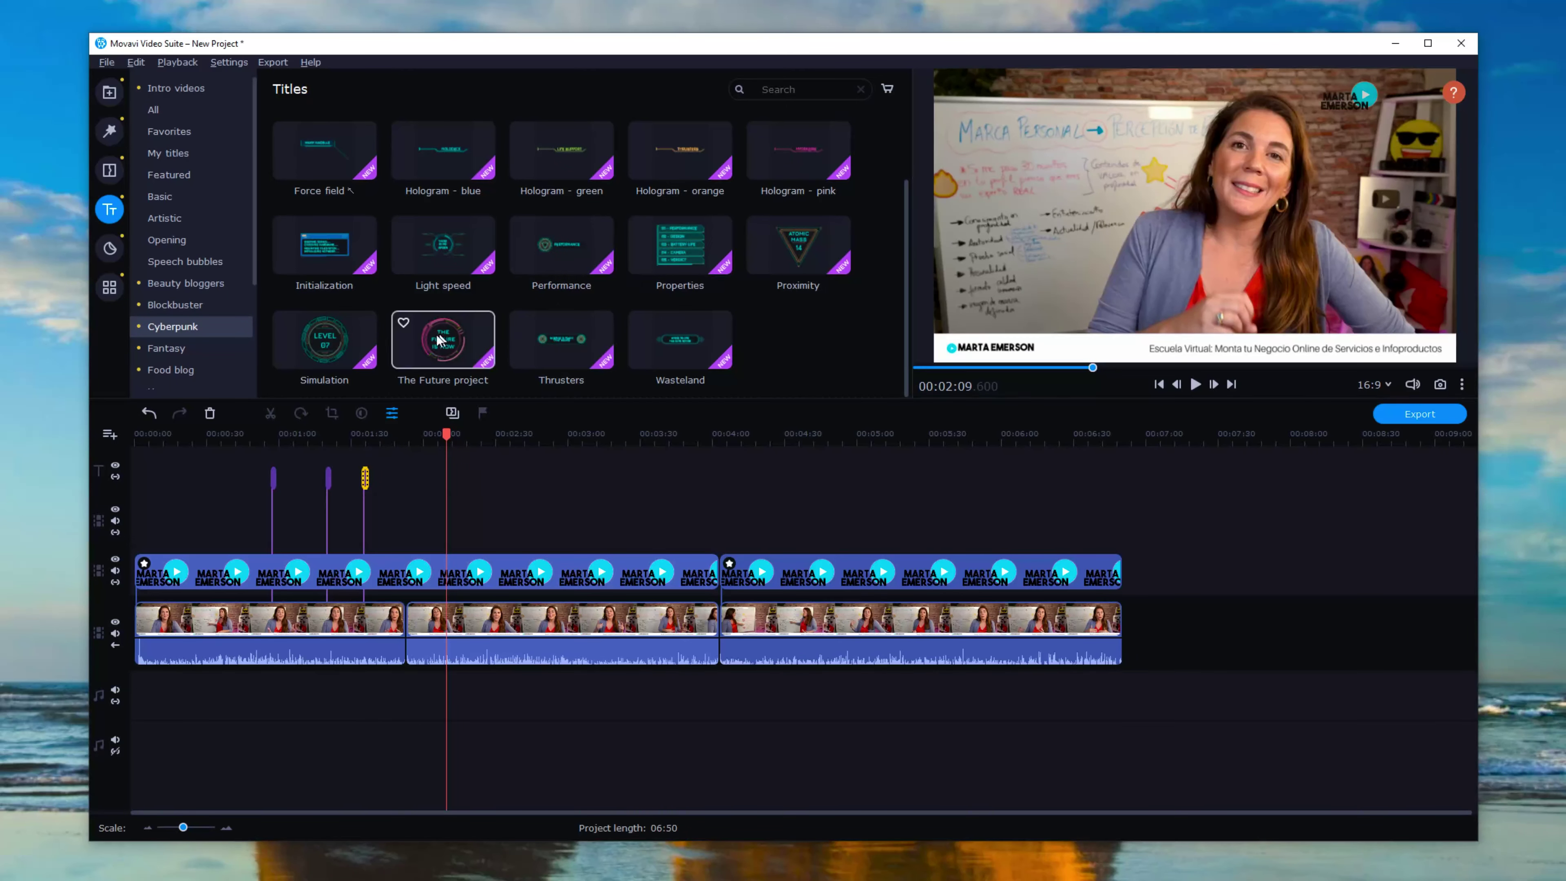
left_click_drag(394, 336, 453, 486)
left_click(1198, 223)
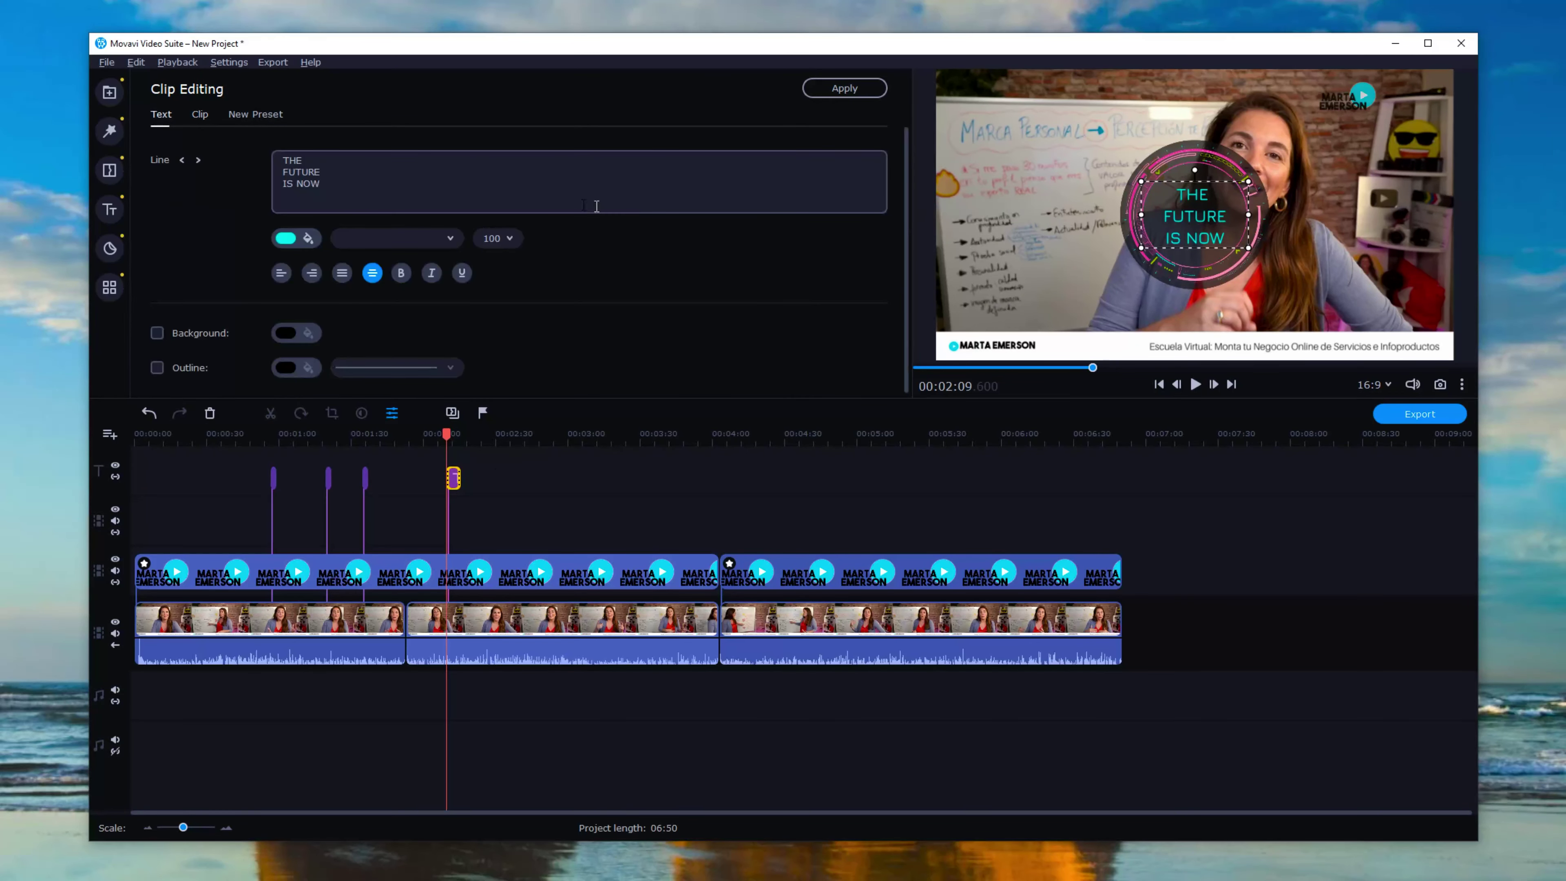
Step: Replace the circular title's text with the presenter's first name and surname on two separate lines
left_click_drag(326, 184, 269, 162)
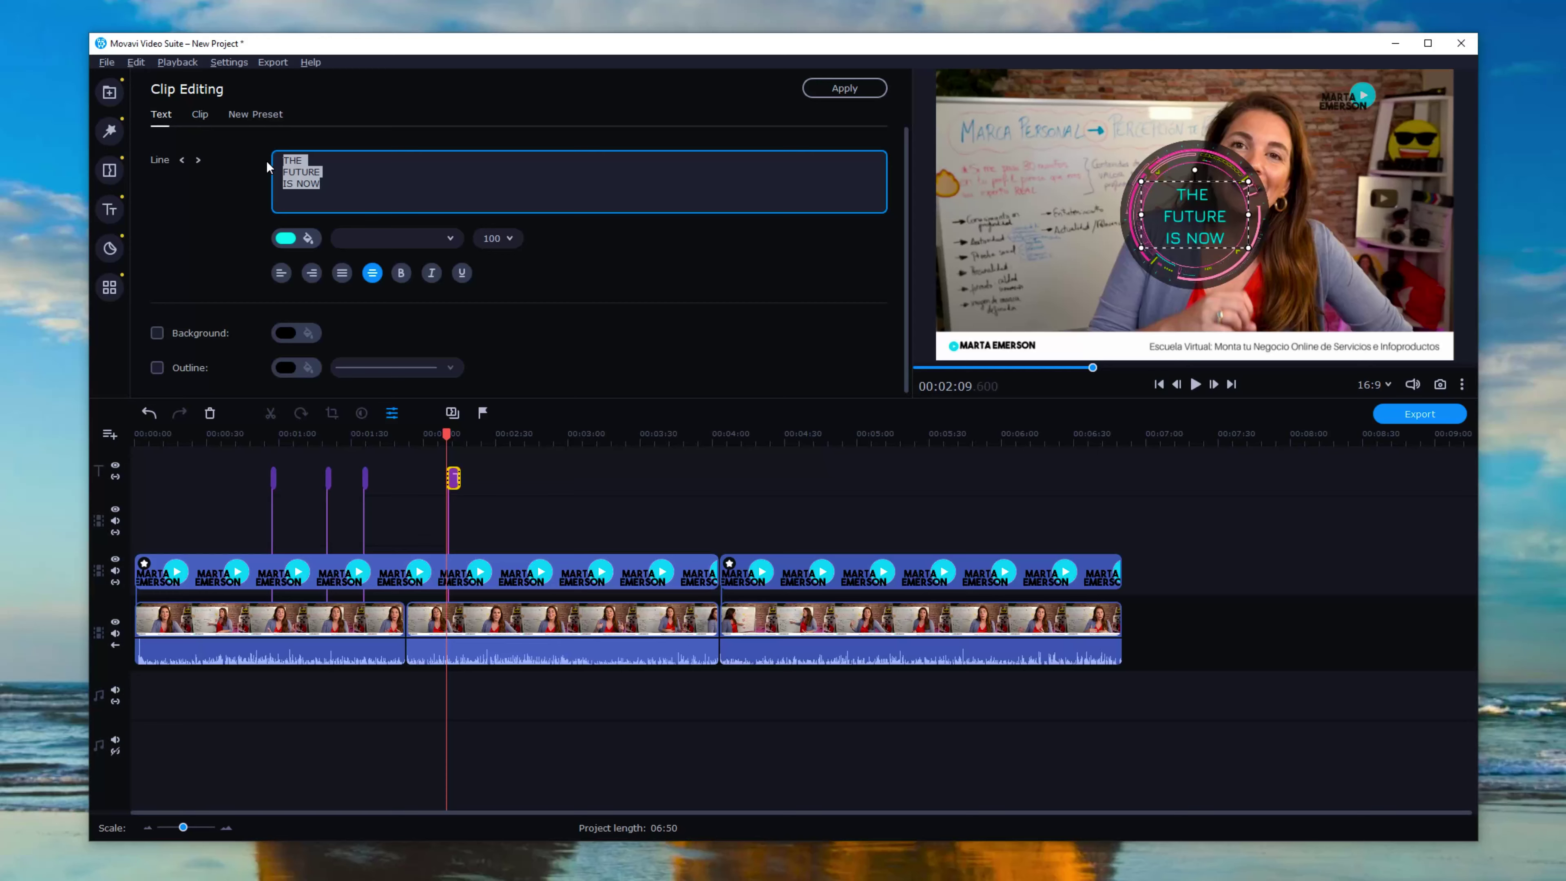
type("marta")
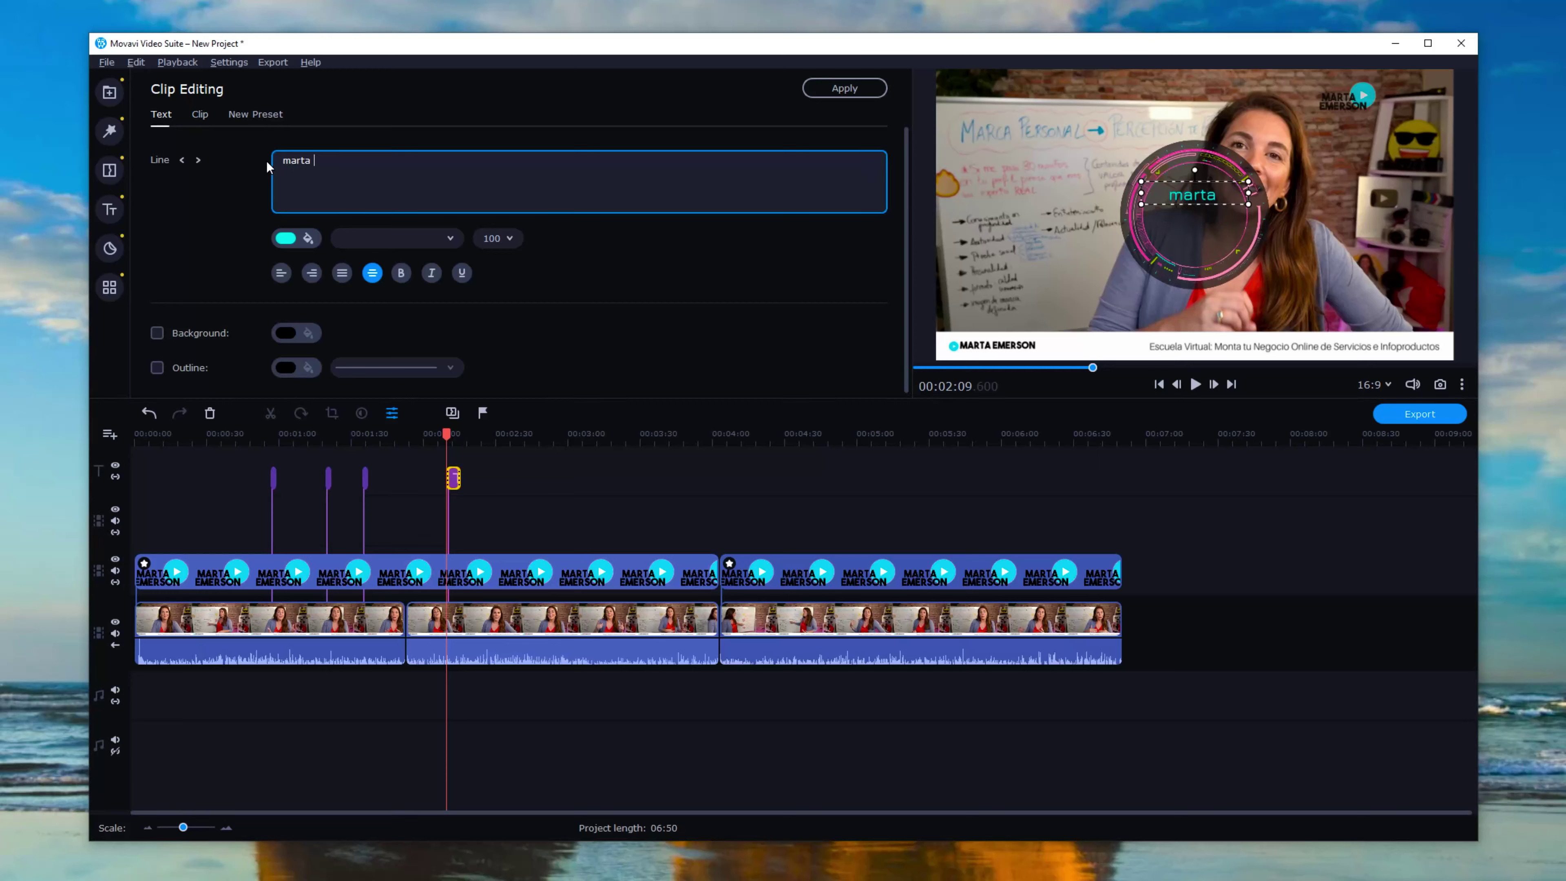
key("BackSpace")
key("BackSpace")
key("BackSpace")
key("BackSpace")
key("BackSpace")
key("BackSpace")
type("Marta")
key("Return")
type("Emerson")
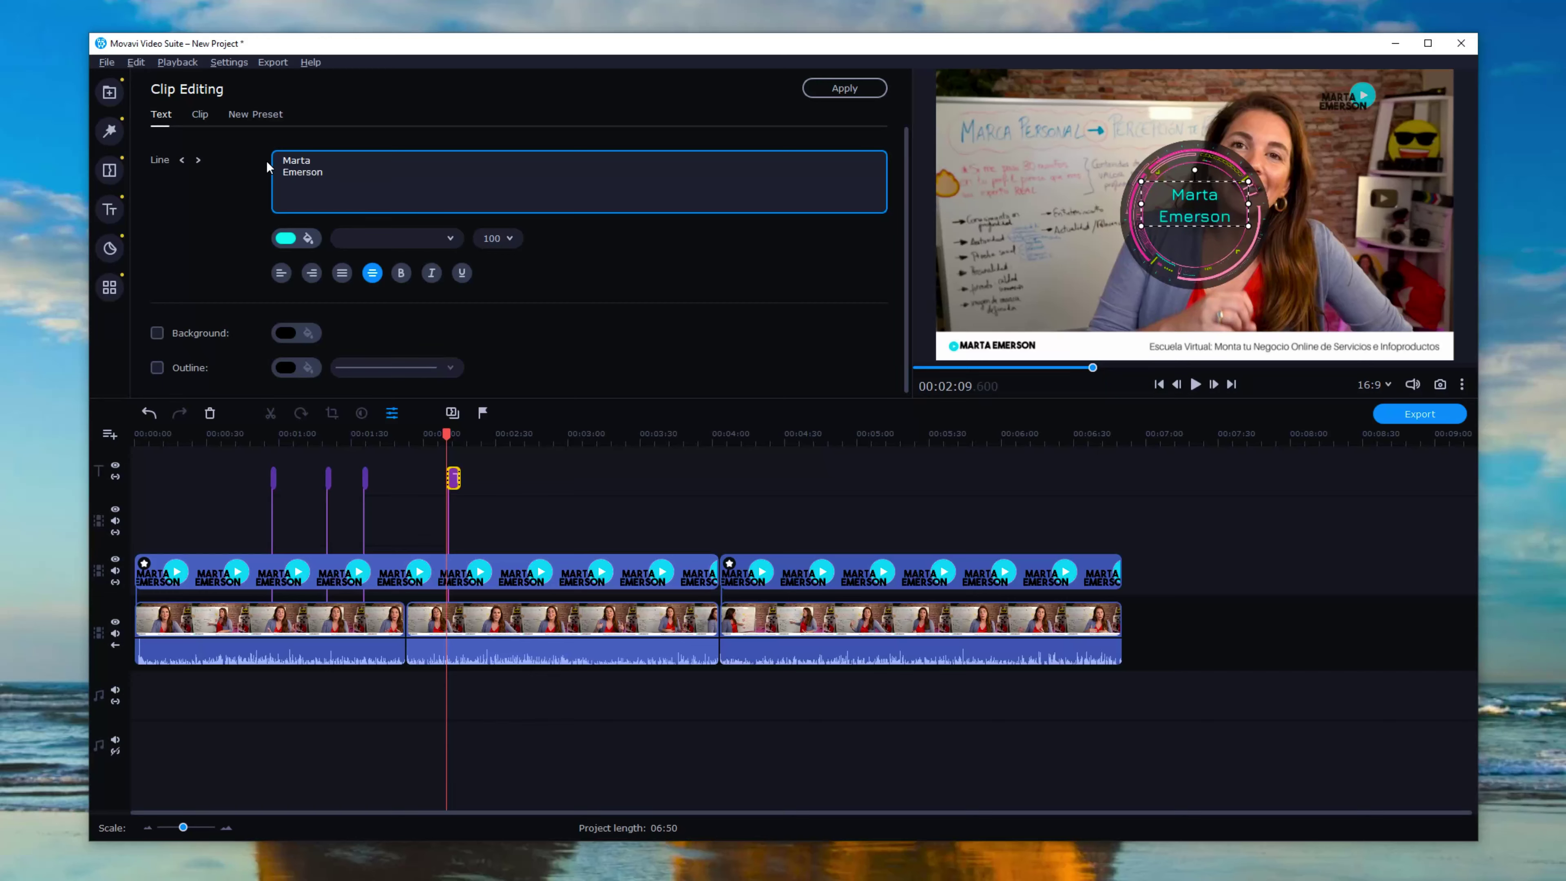
Step: Recolour the circular title's text light cyan-blue and set its font to Bebas Neue Bold
left_click(286, 238)
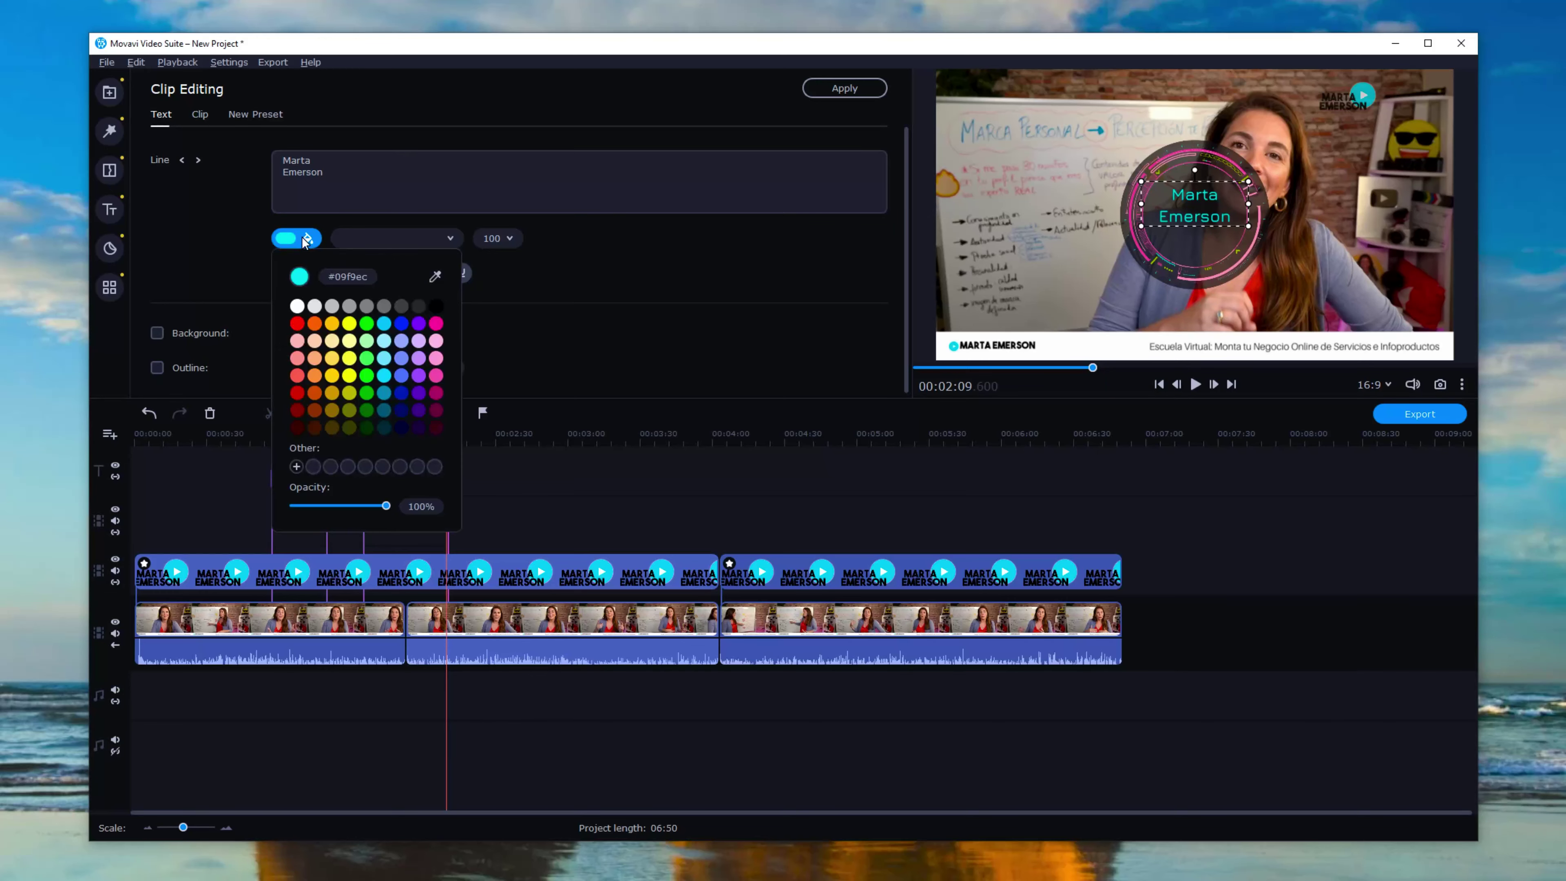
left_click(383, 375)
left_click(363, 224)
left_click(454, 239)
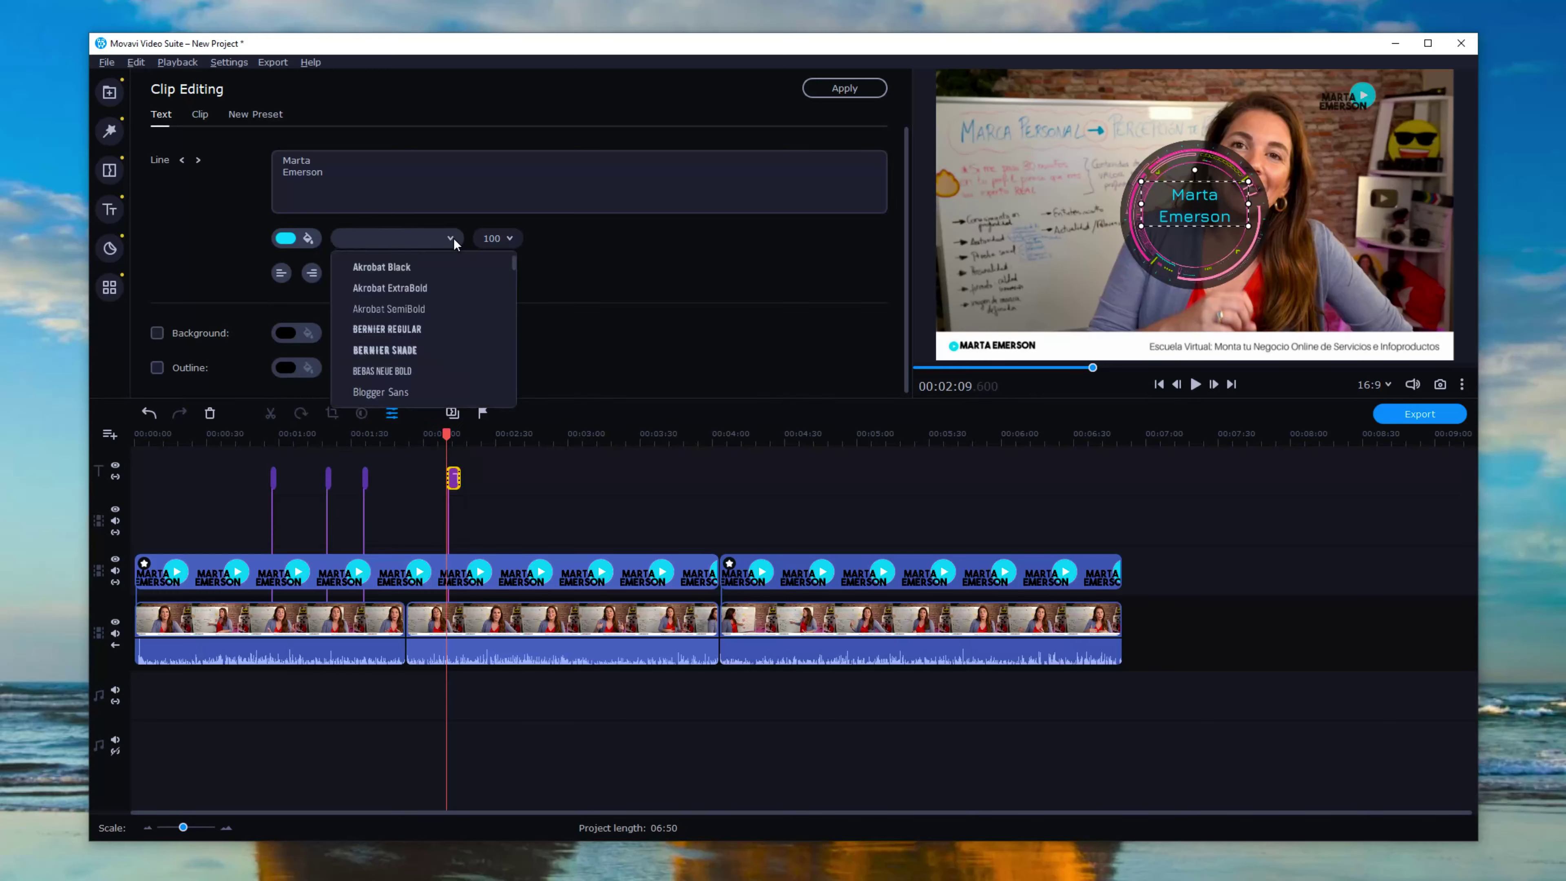
left_click(407, 350)
left_click(395, 238)
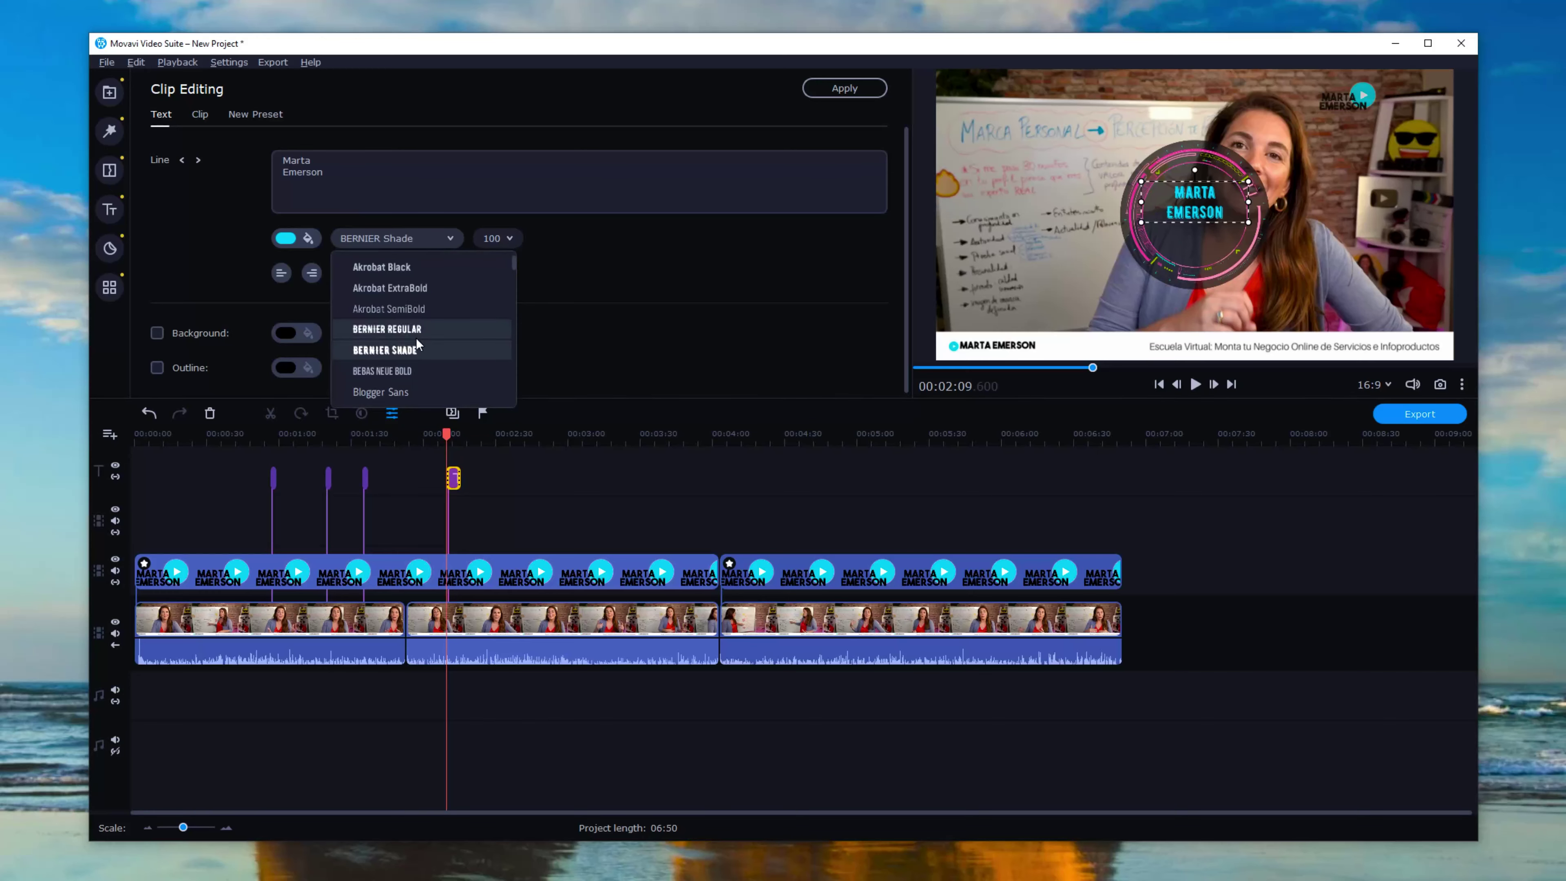
left_click(384, 309)
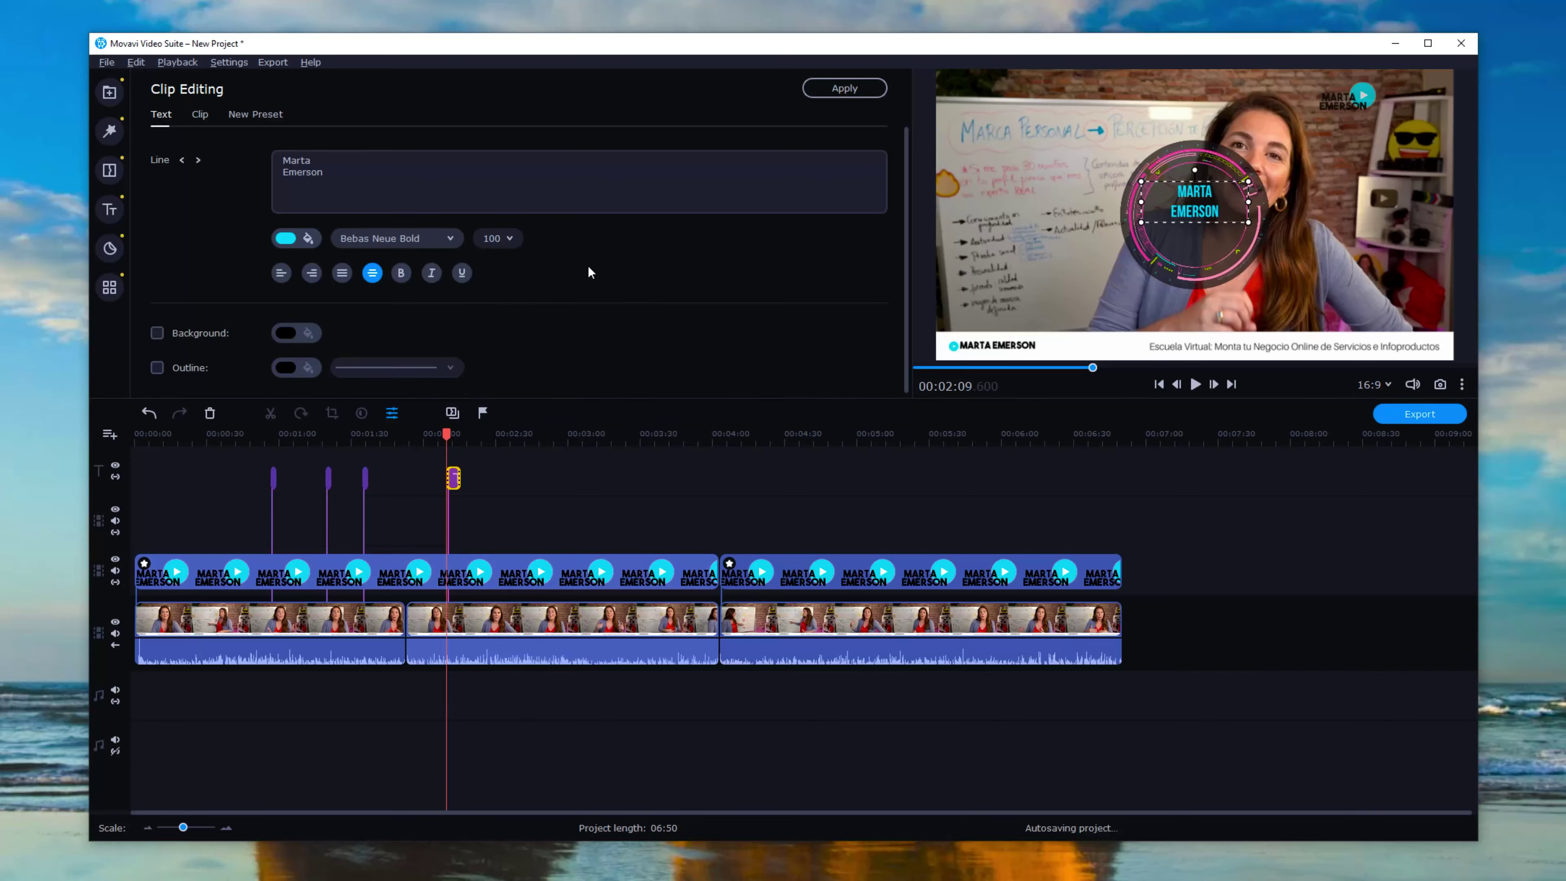
Step: Widen the name text on both sides so it fills the circle, and preview the title
left_click_drag(1138, 225, 1106, 235)
left_click_drag(1246, 233, 1284, 246)
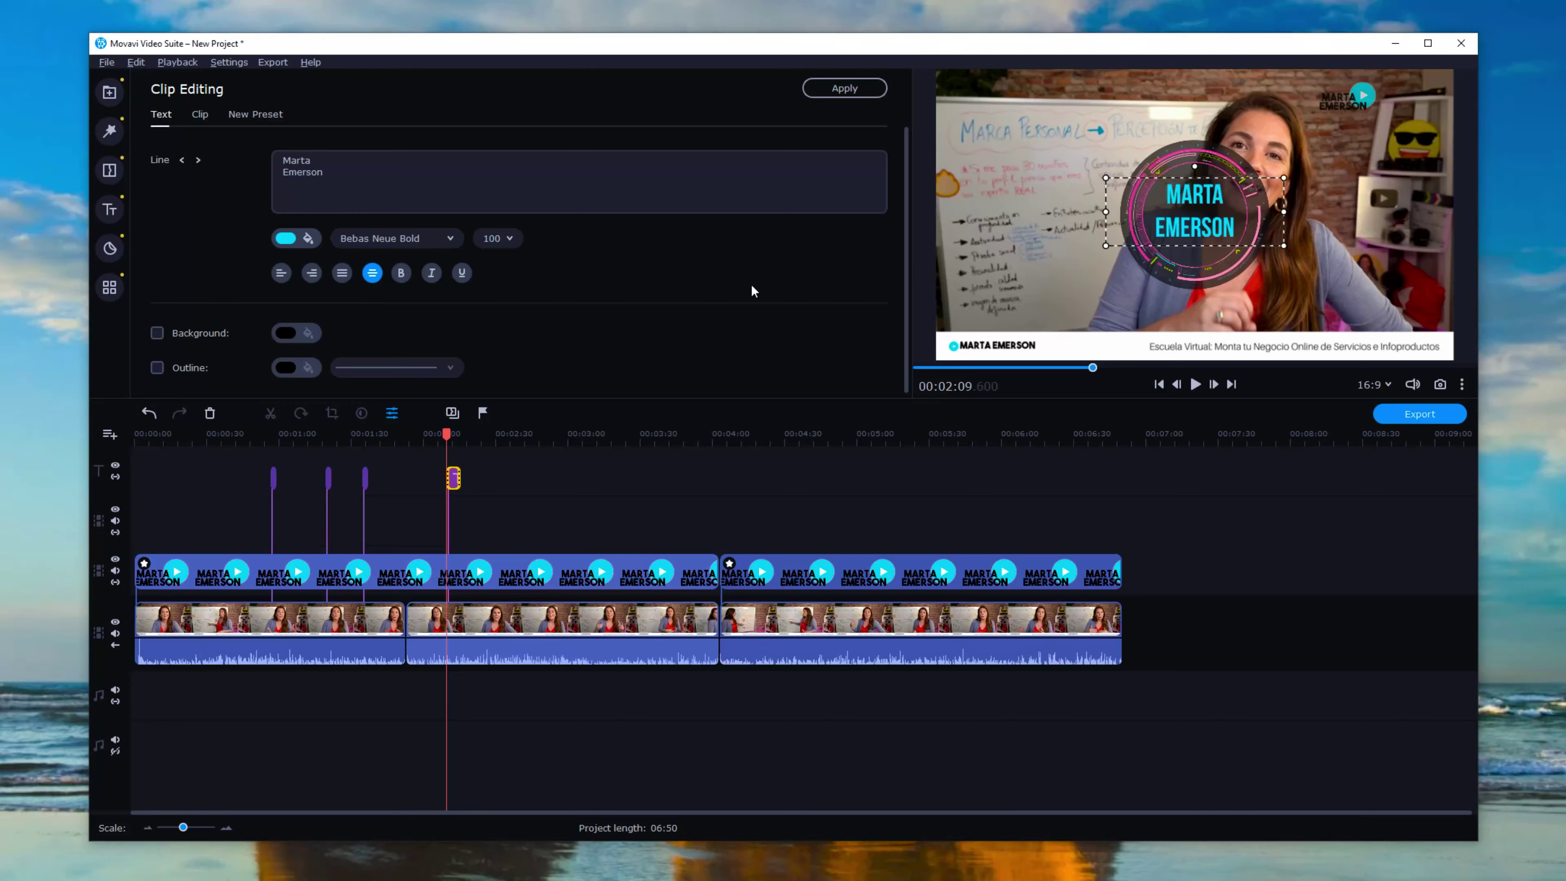
left_click(1195, 385)
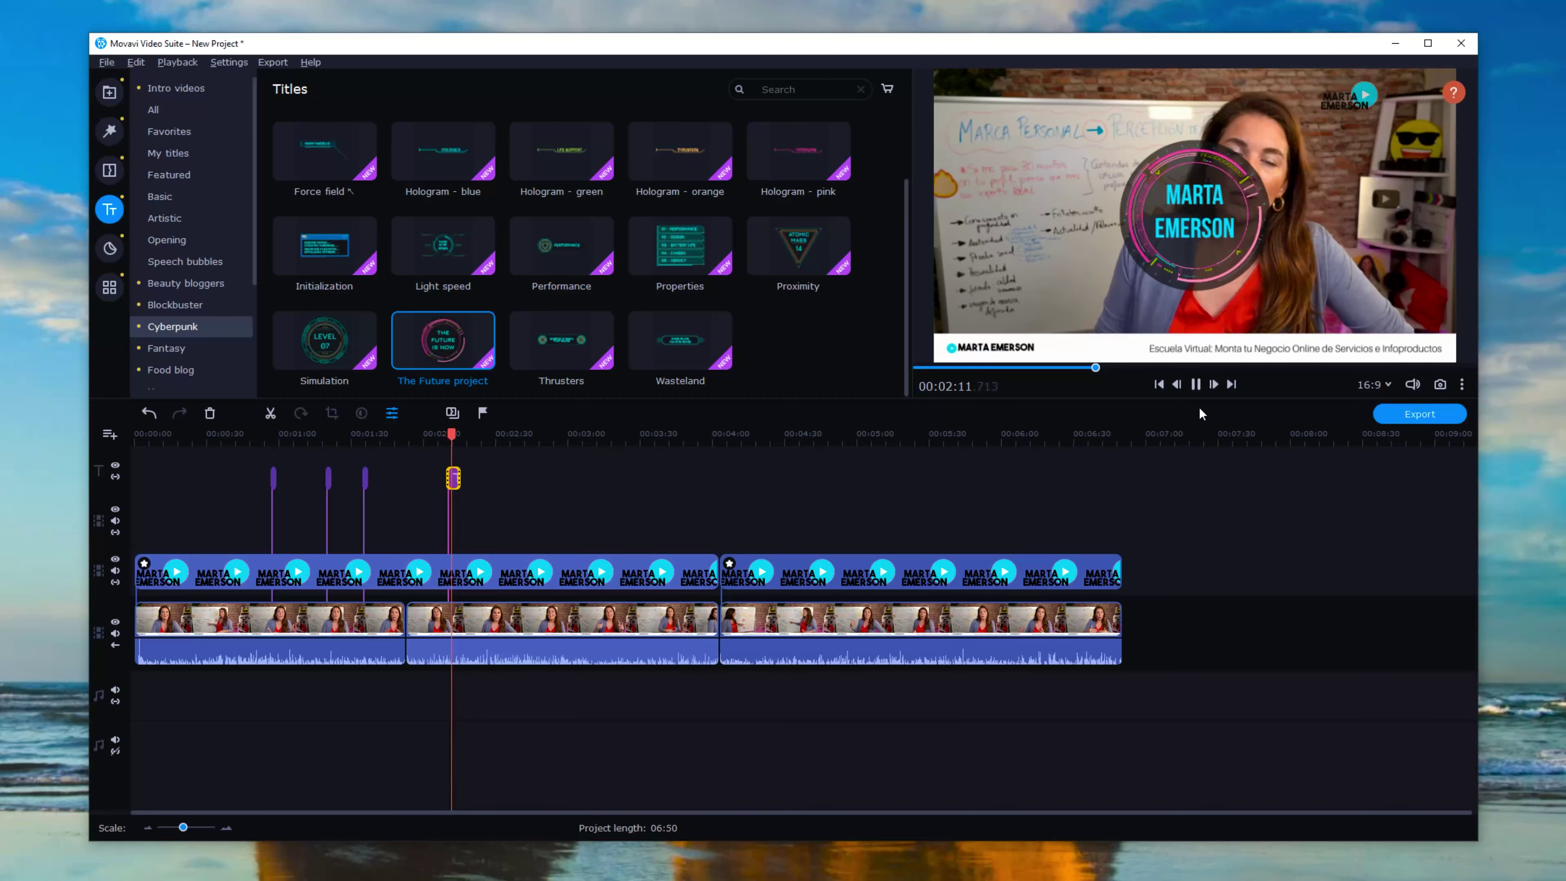
left_click(1195, 384)
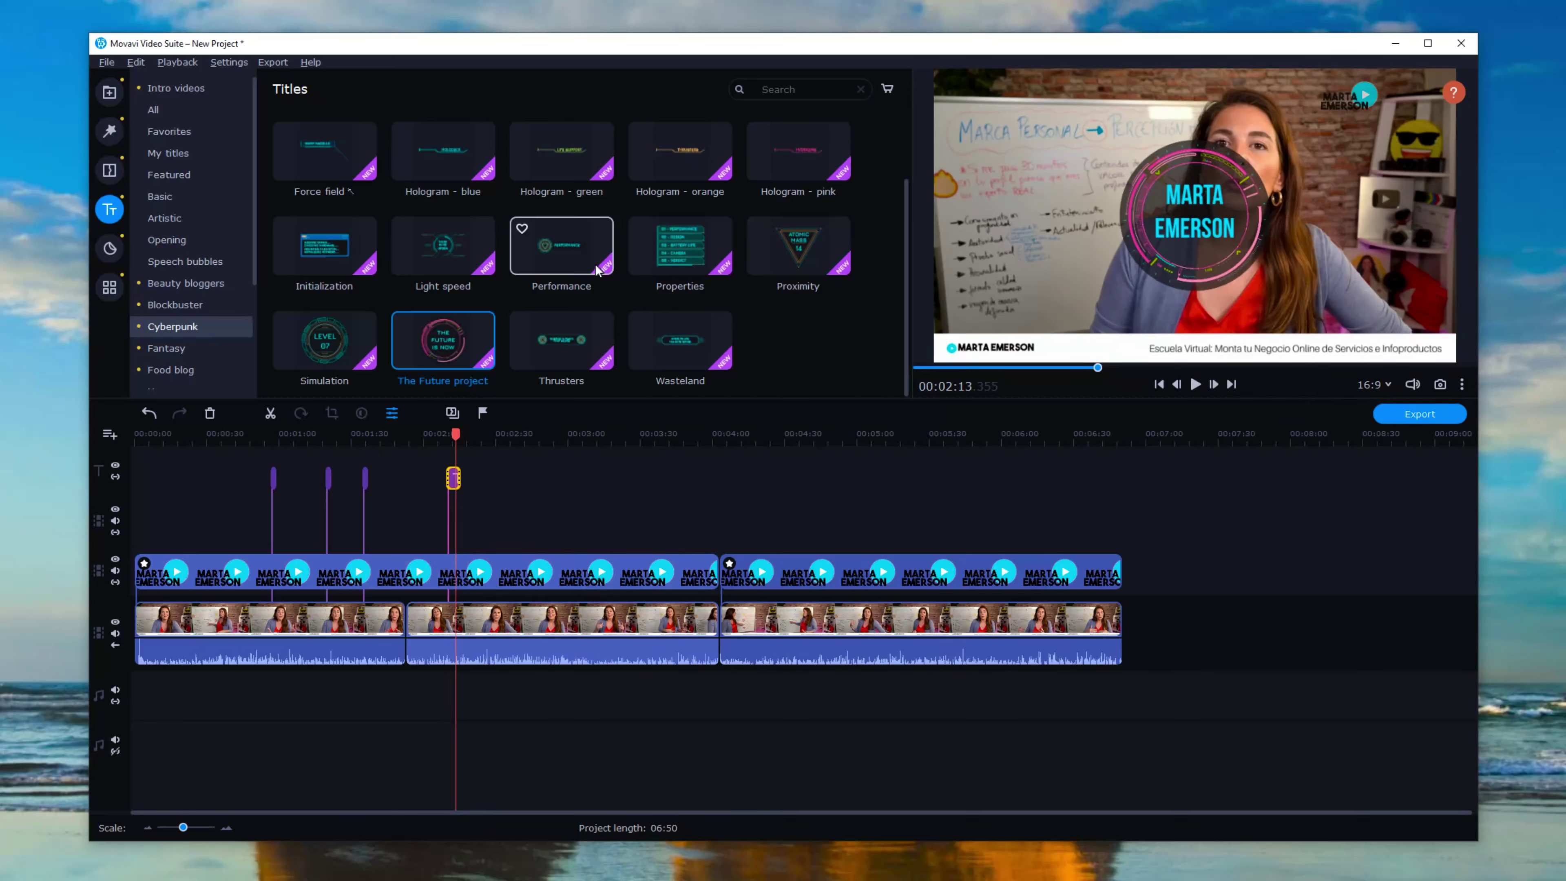
Step: Add the Cyberpunk title "Properties" to the title track at 00:02:51.300 and change its first line to "01 - Edición"
left_click_drag(656, 258, 547, 470)
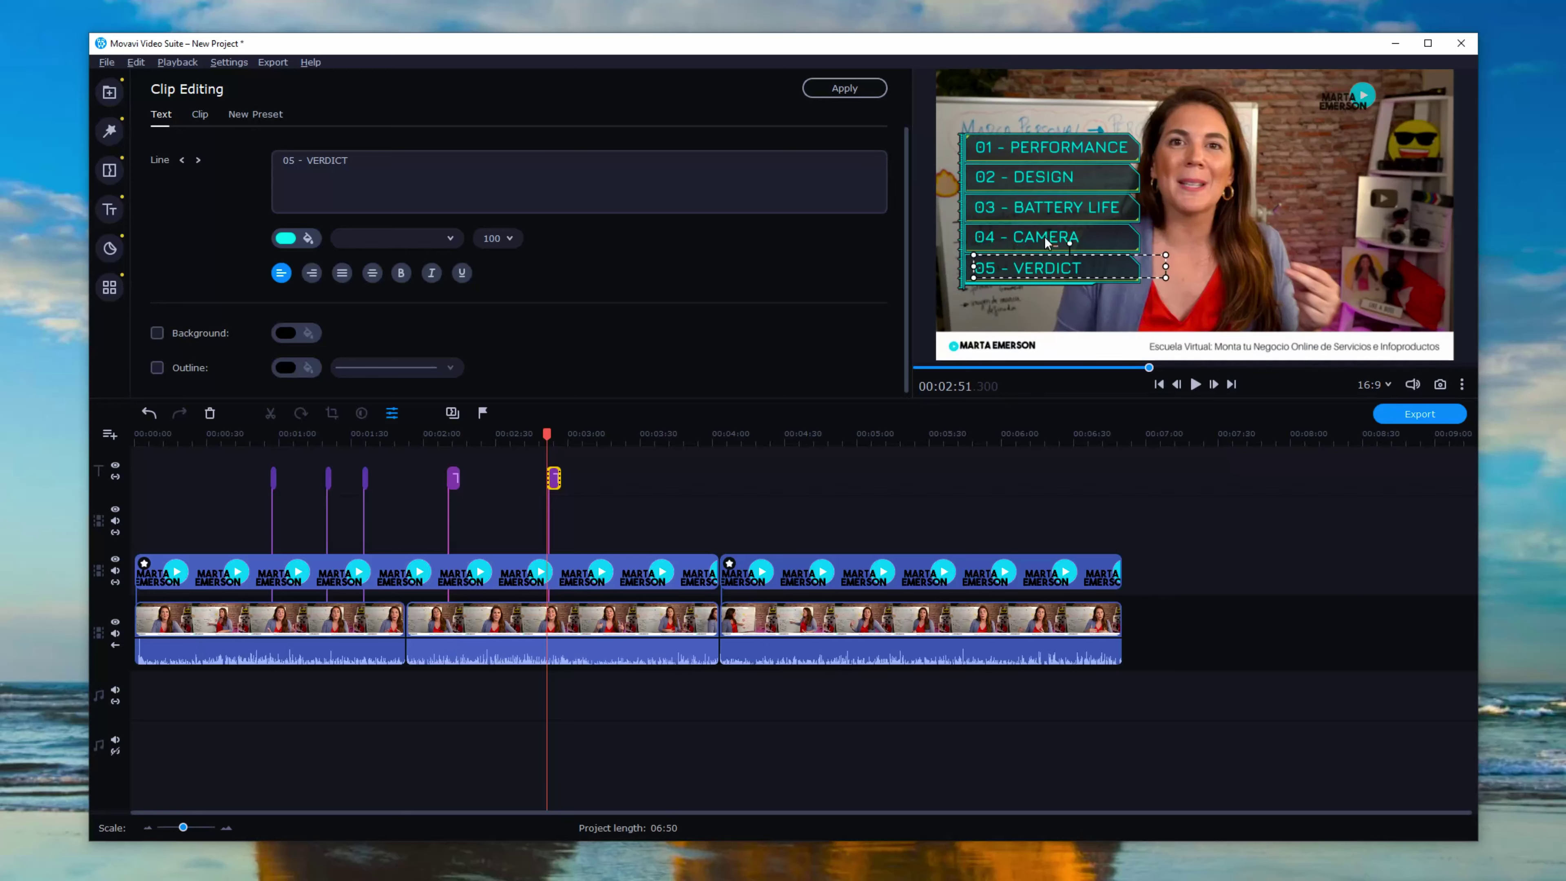
left_click(1044, 156)
double_click(1044, 156)
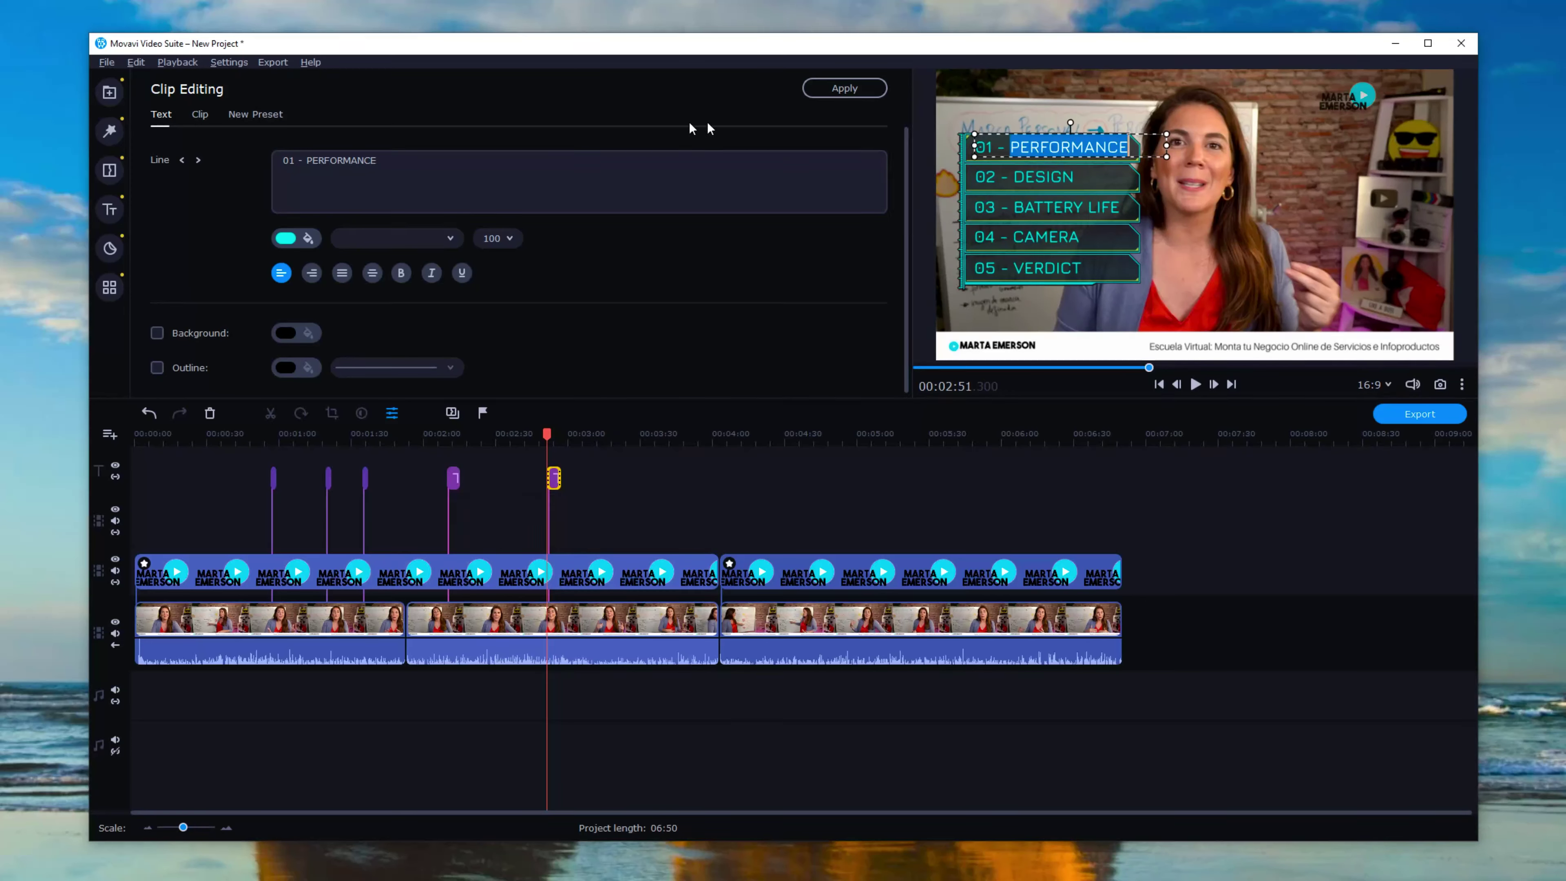
left_click(311, 164)
left_click(311, 165)
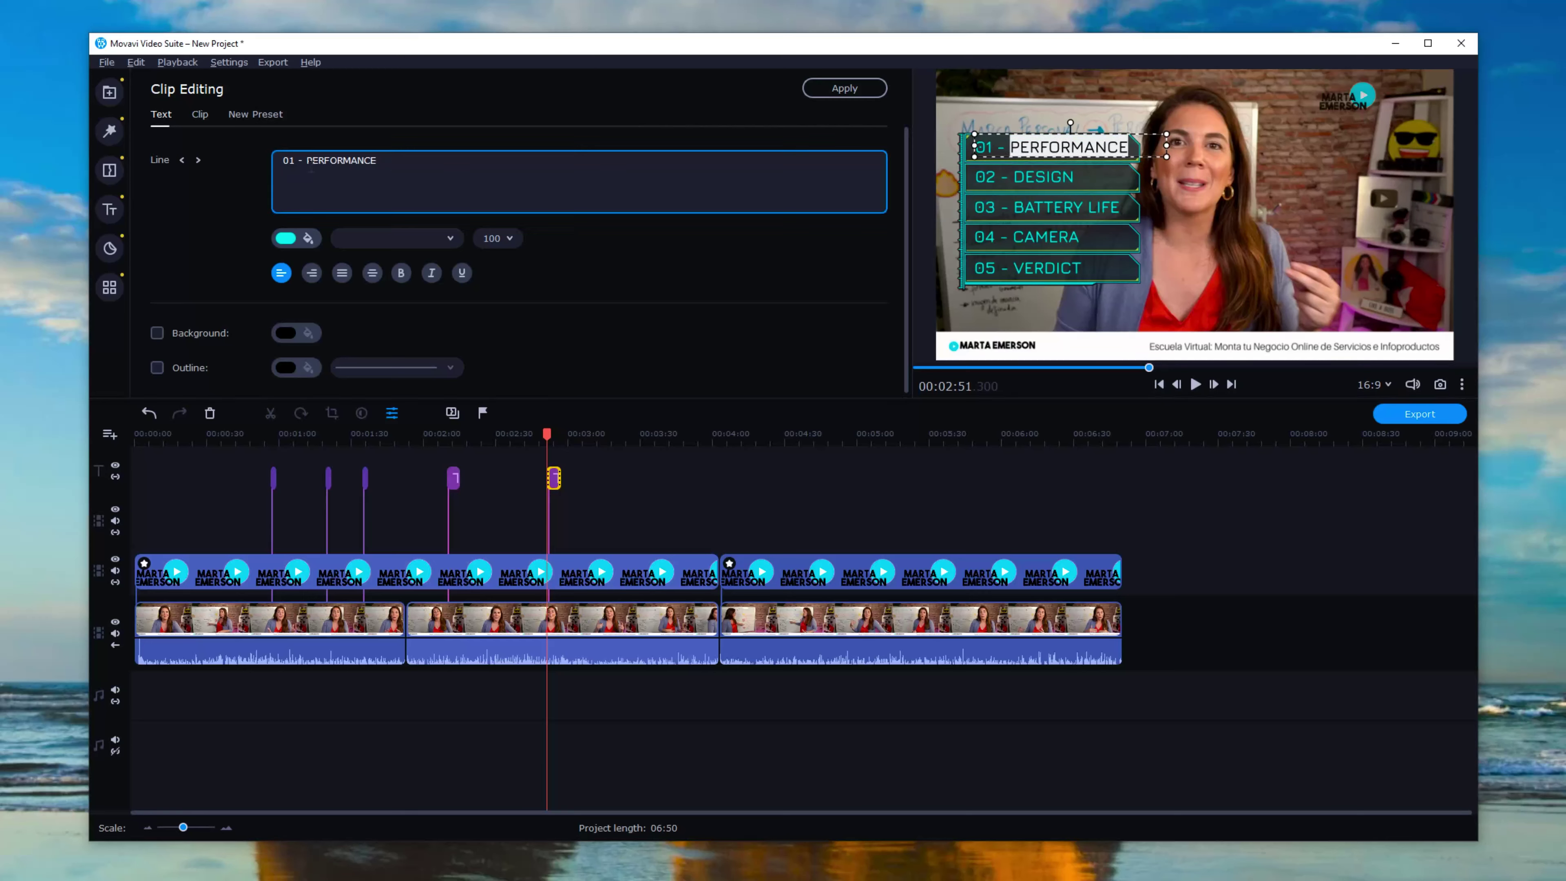
double_click(353, 160)
type("Edición")
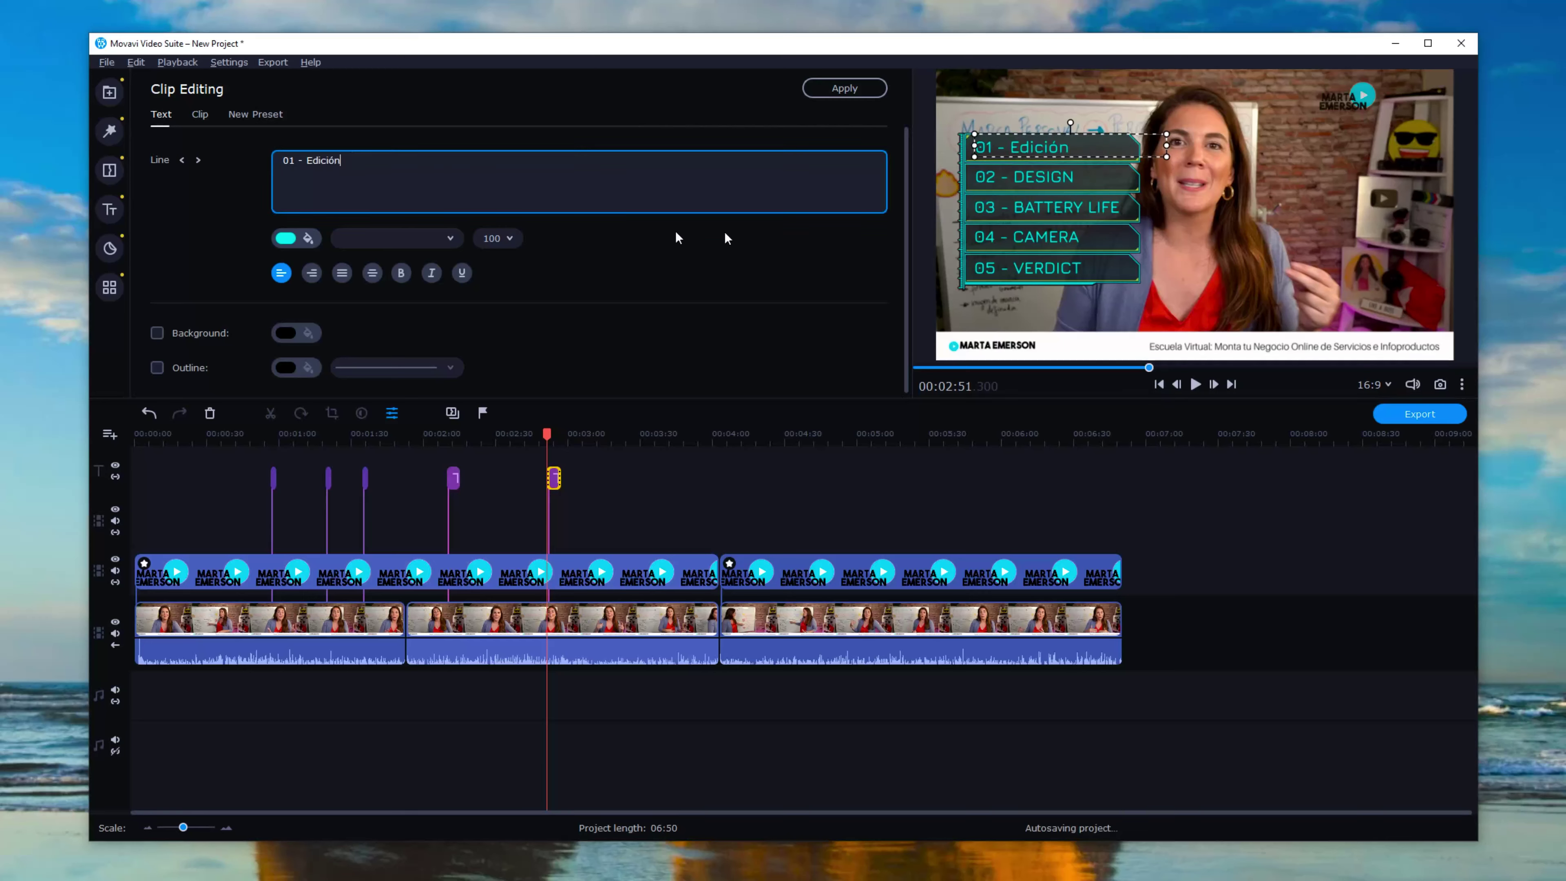
Step: Change the Properties title's second line to "02 - Diseño" and colour it white (#ffffff)
left_click(1060, 179)
double_click(337, 162)
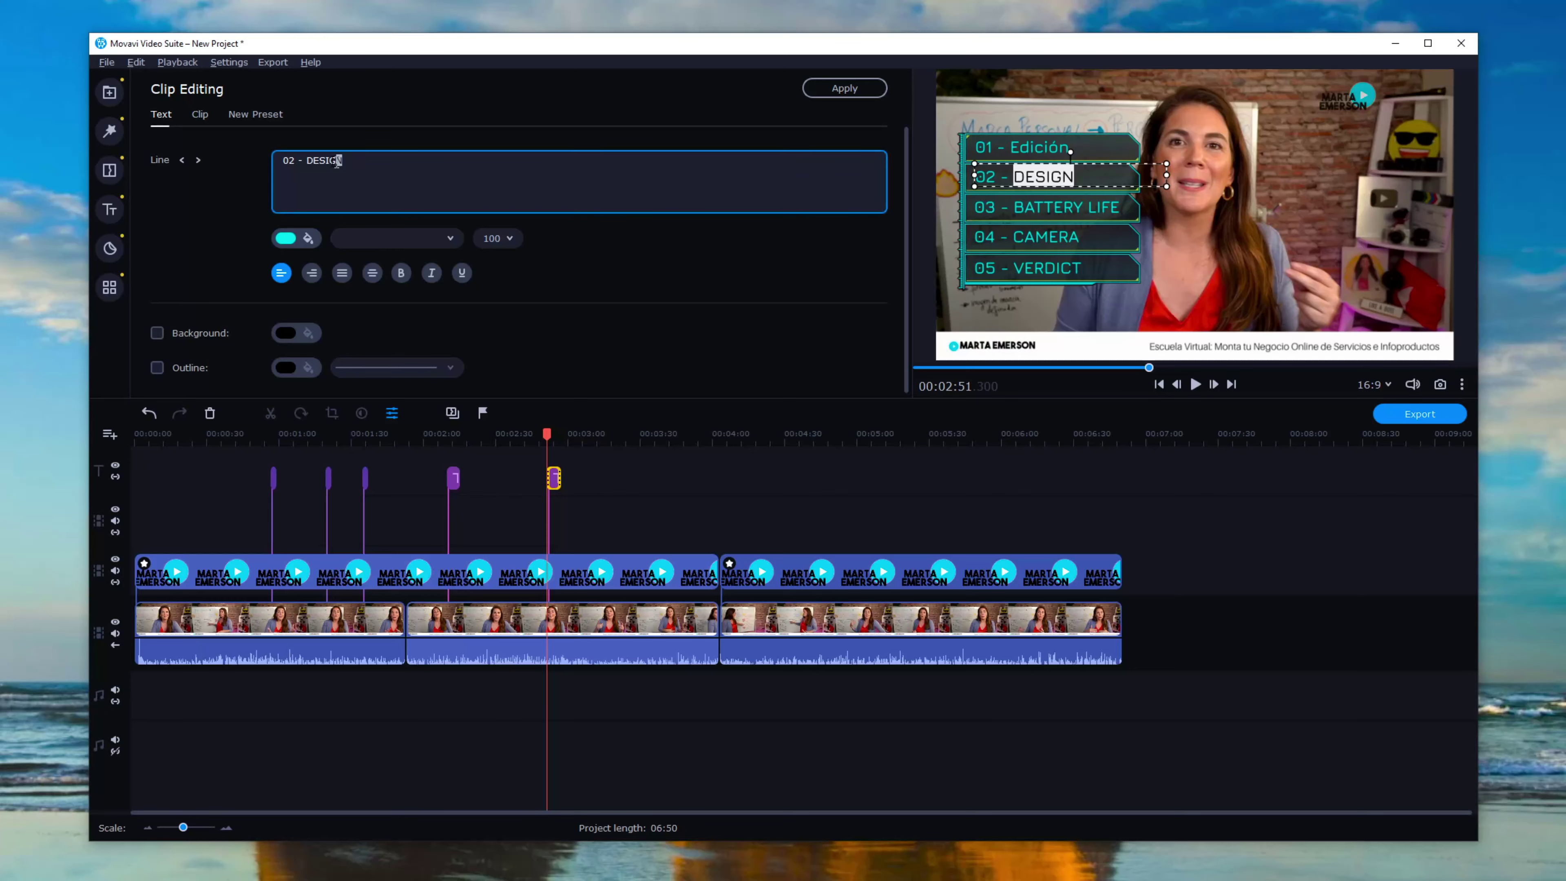
type("Diseño")
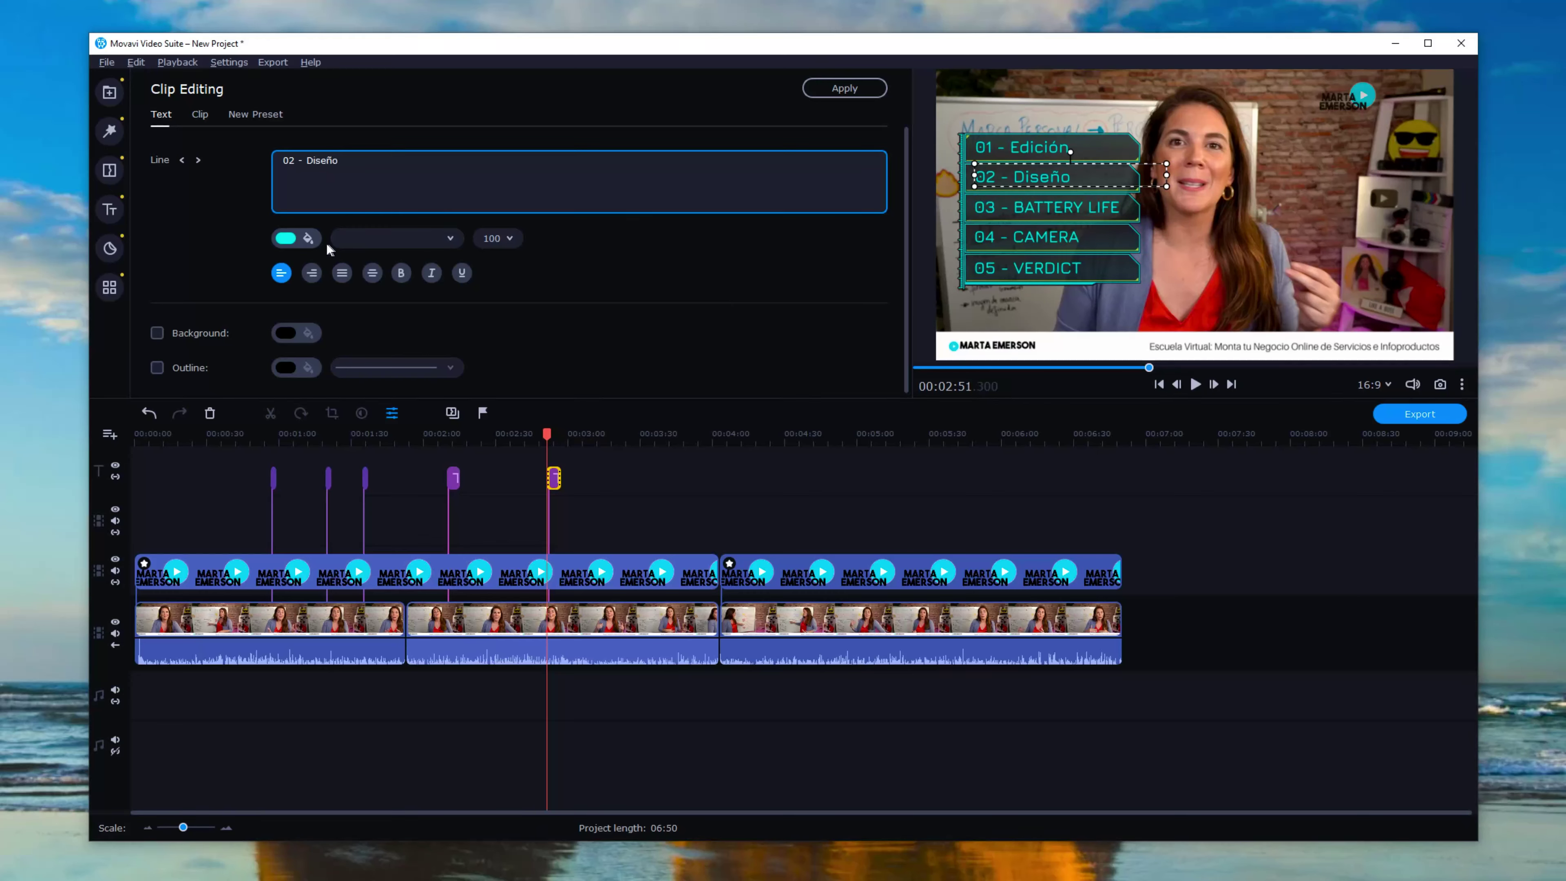
left_click(310, 240)
left_click(298, 306)
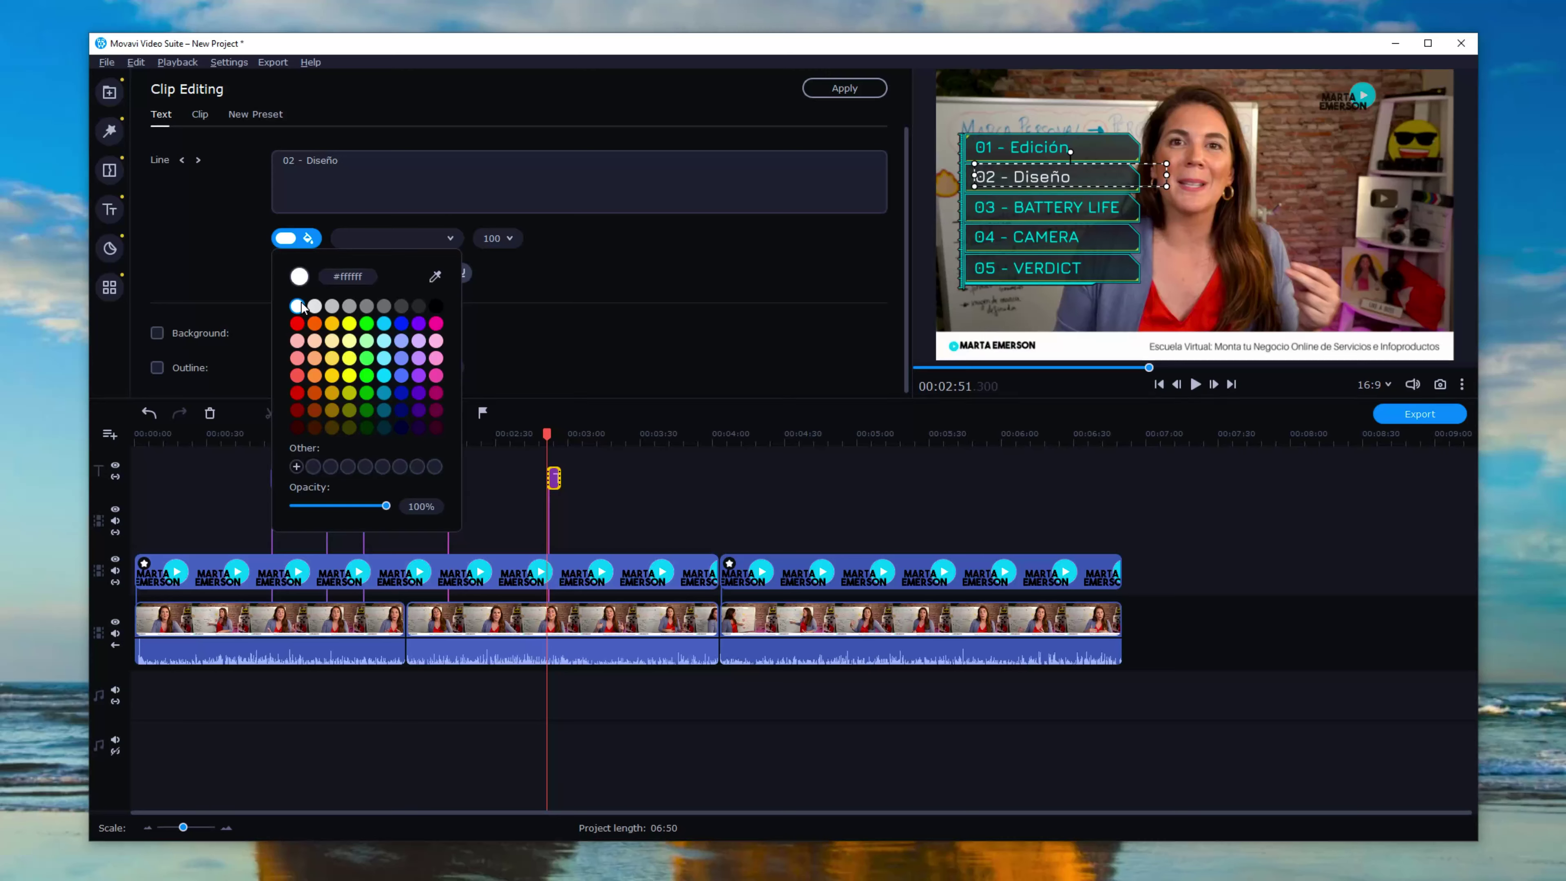
Step: Colour the Properties title's third line yellow (#f6ff3d) and preview the title
left_click(1043, 217)
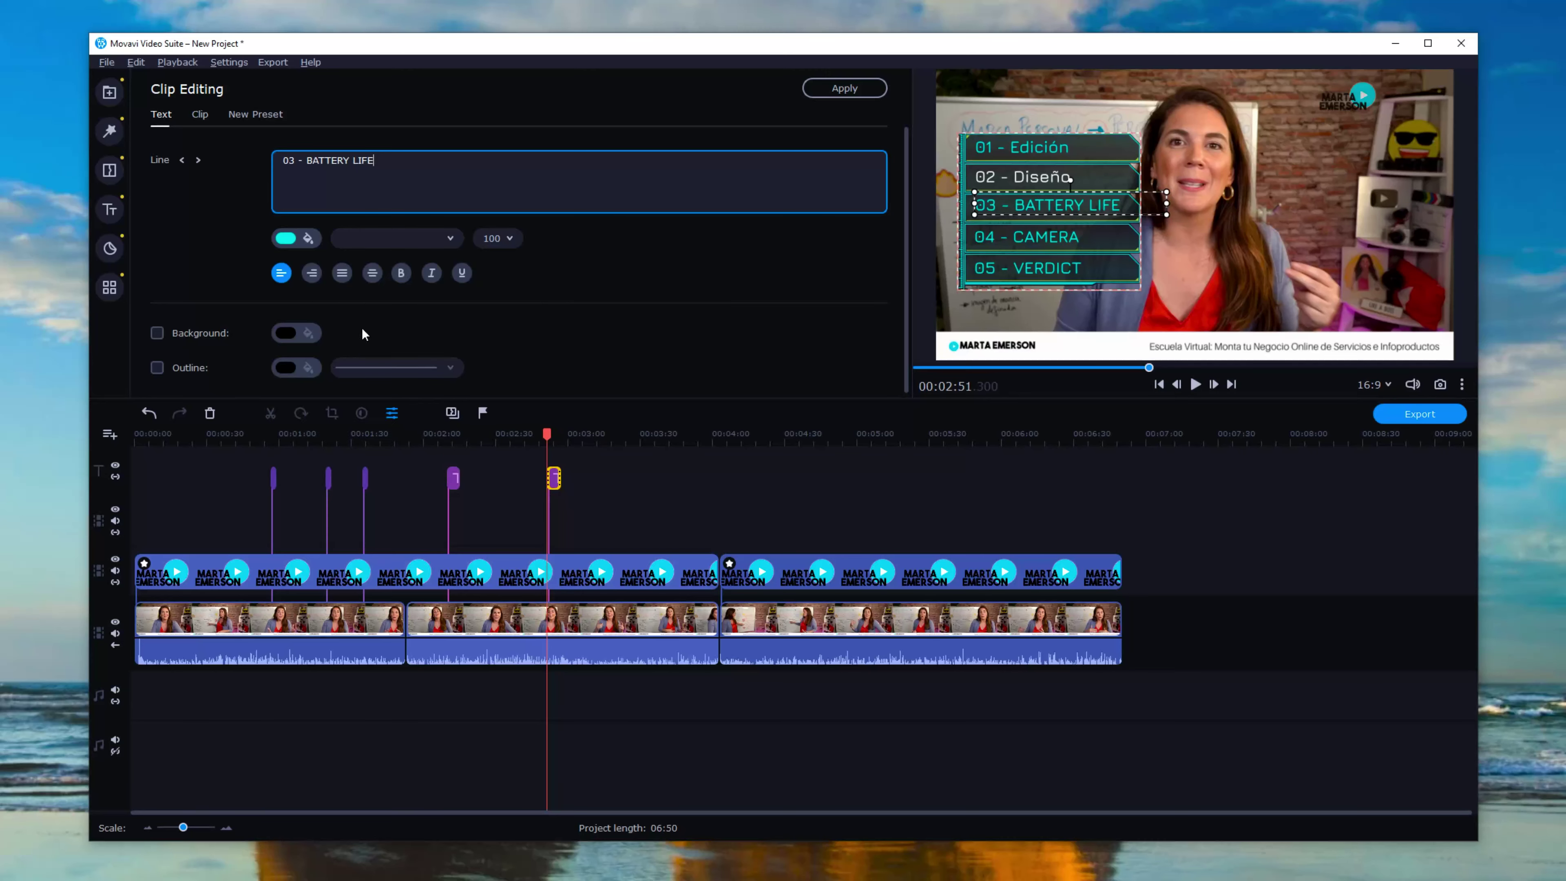
left_click(306, 240)
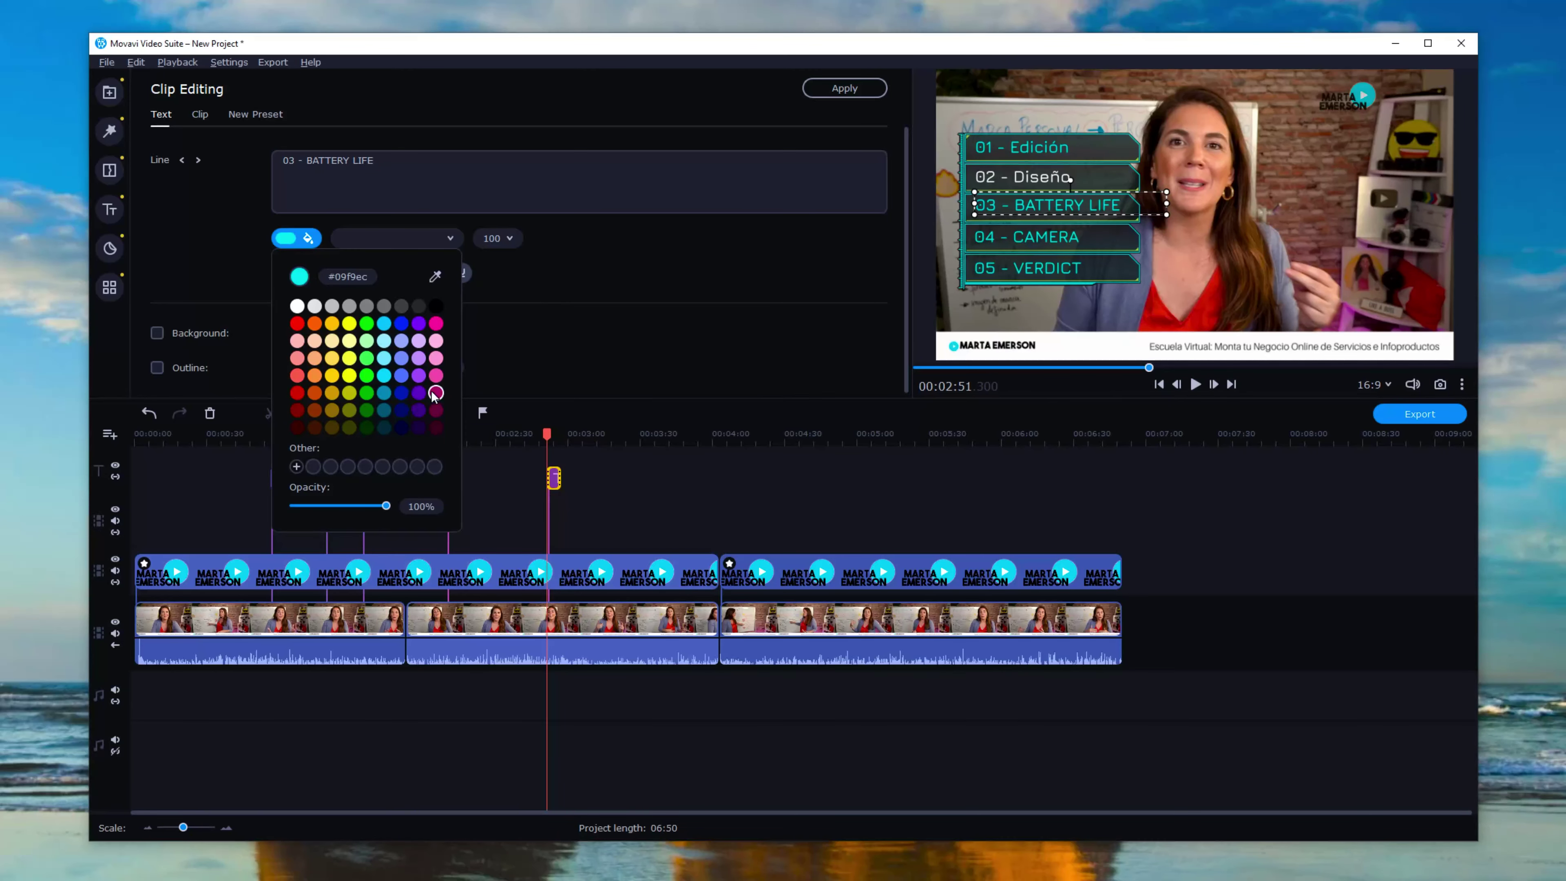
left_click(349, 376)
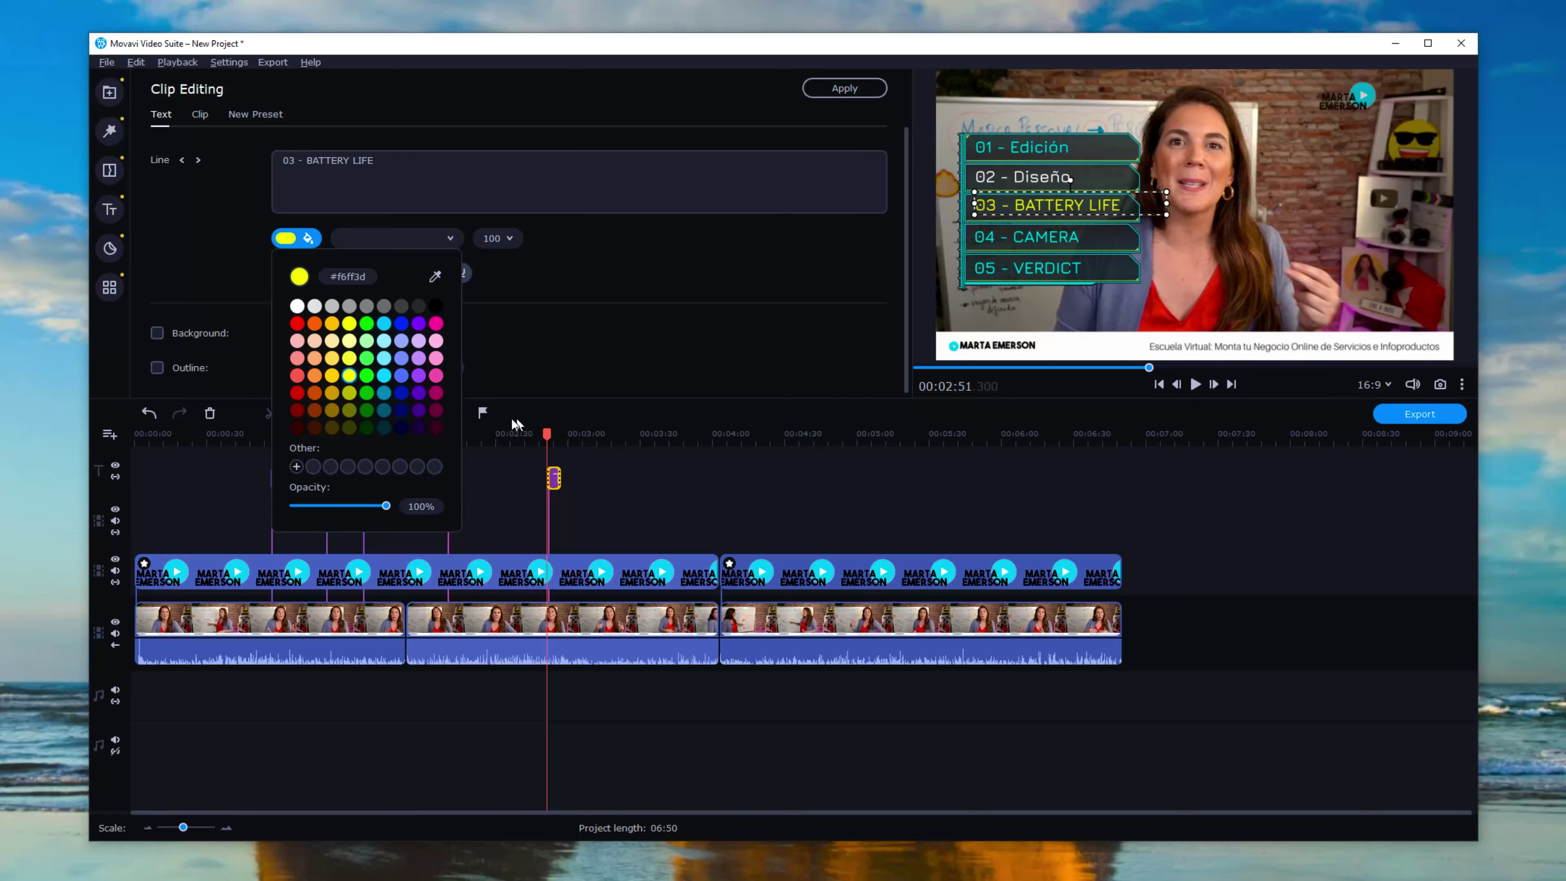
left_click(579, 298)
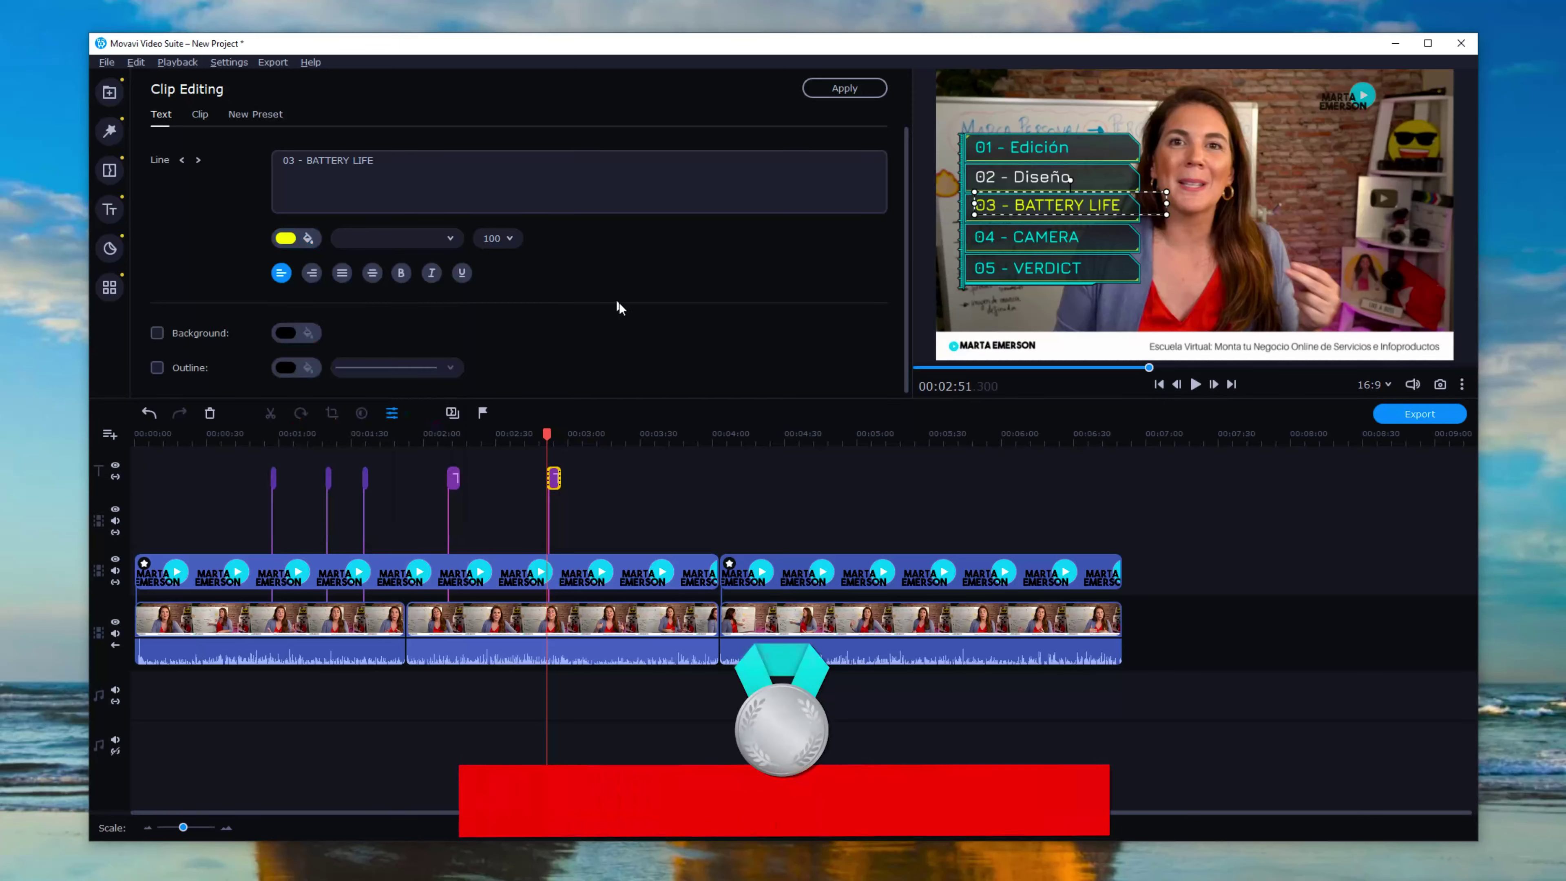
left_click(1197, 385)
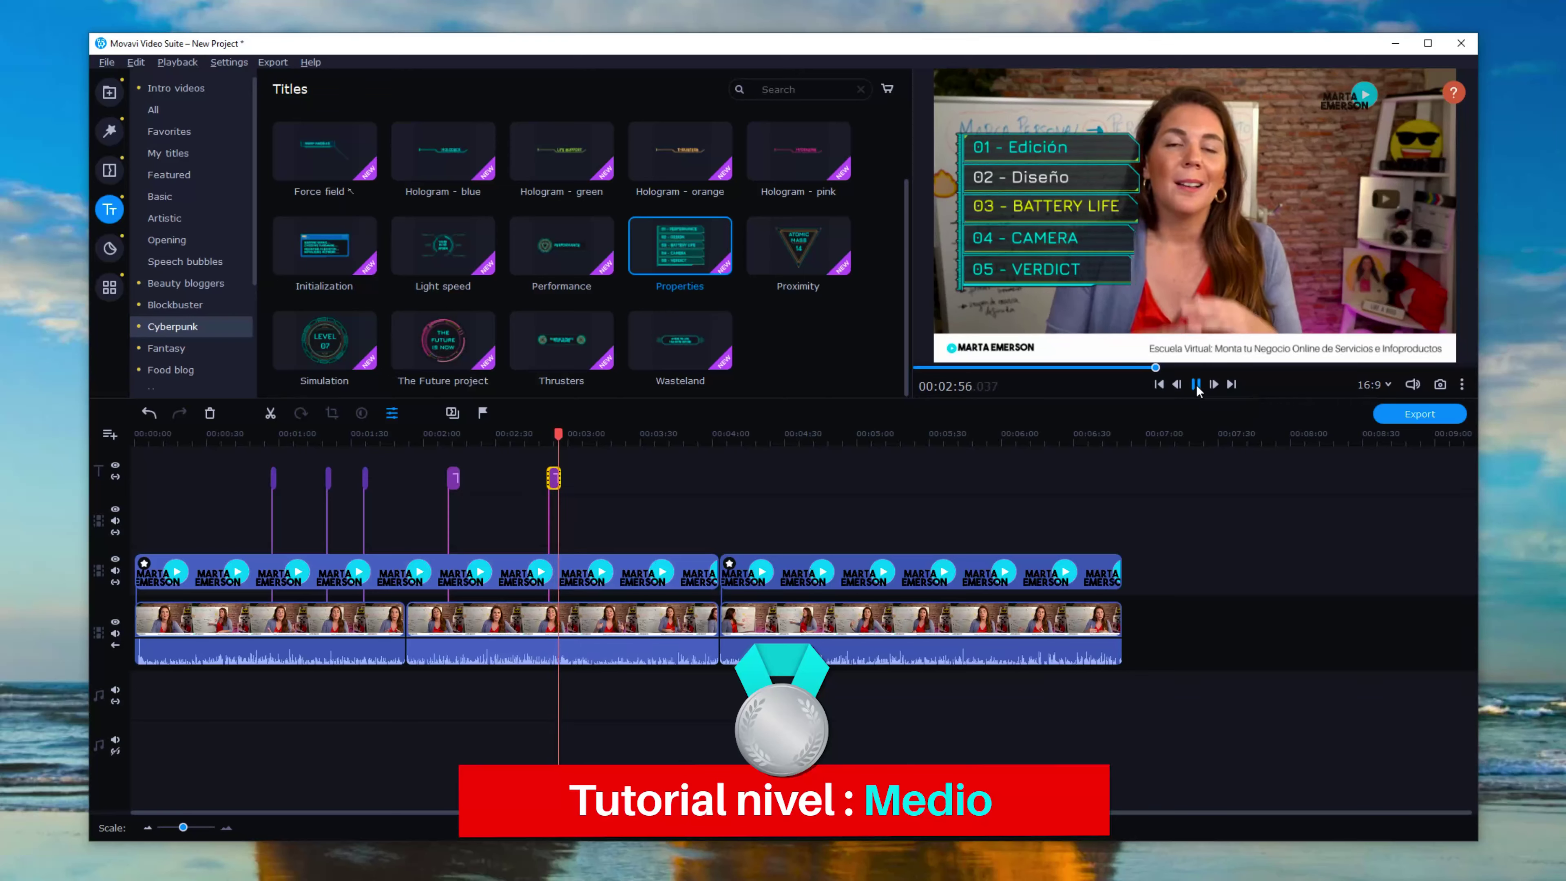
left_click(1196, 385)
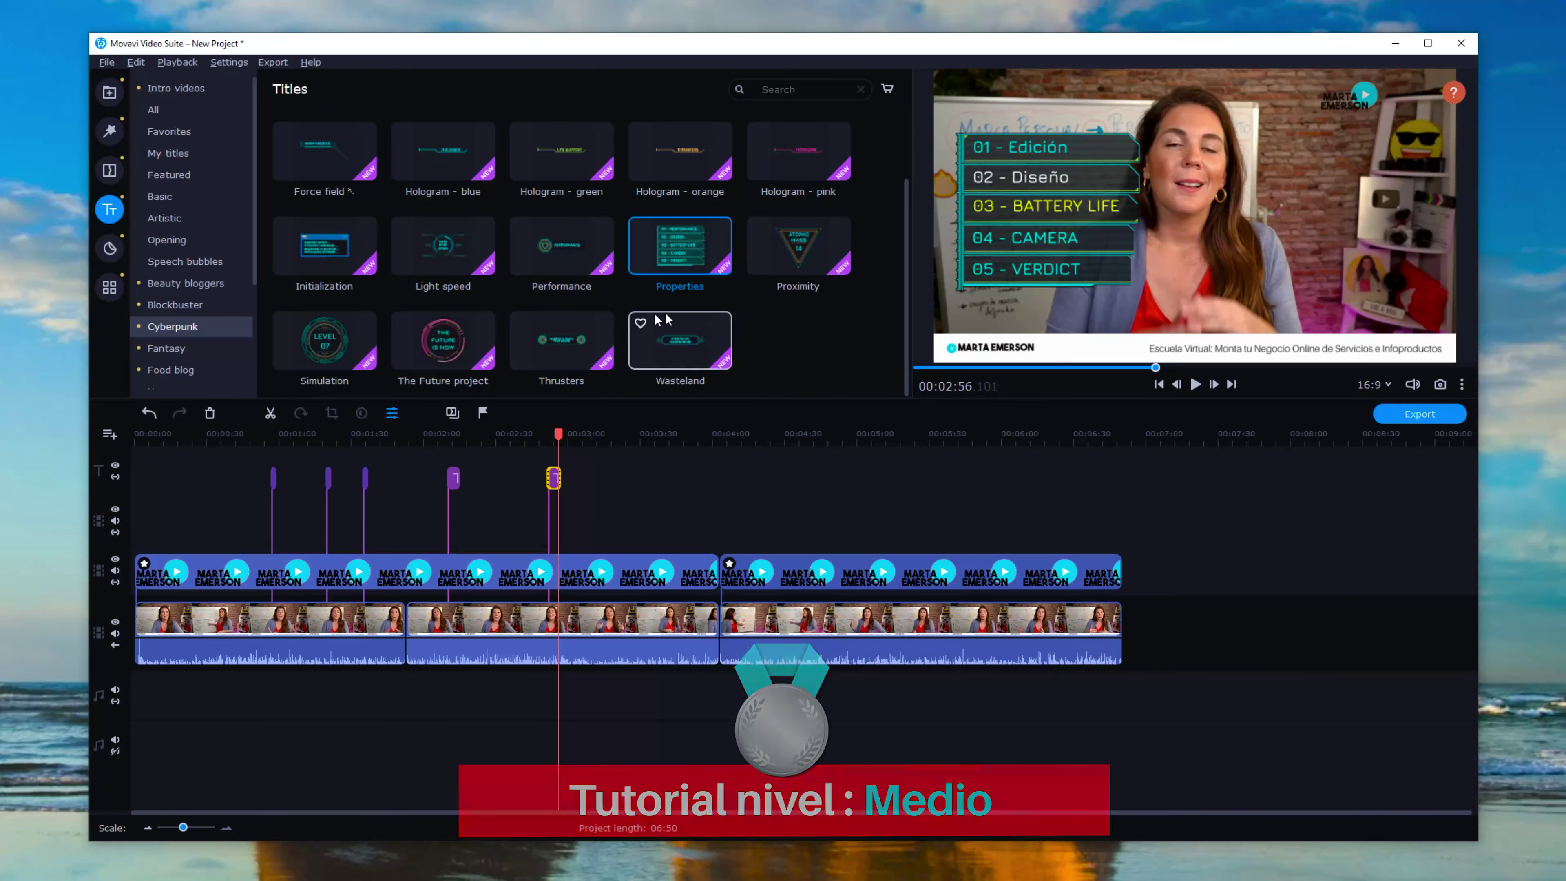
Step: Browse the Fantasy titles and add the Lifestyle bloggers title "Shopping list" to the title track at 00:03:21.300
scroll(589, 322, "up", 2)
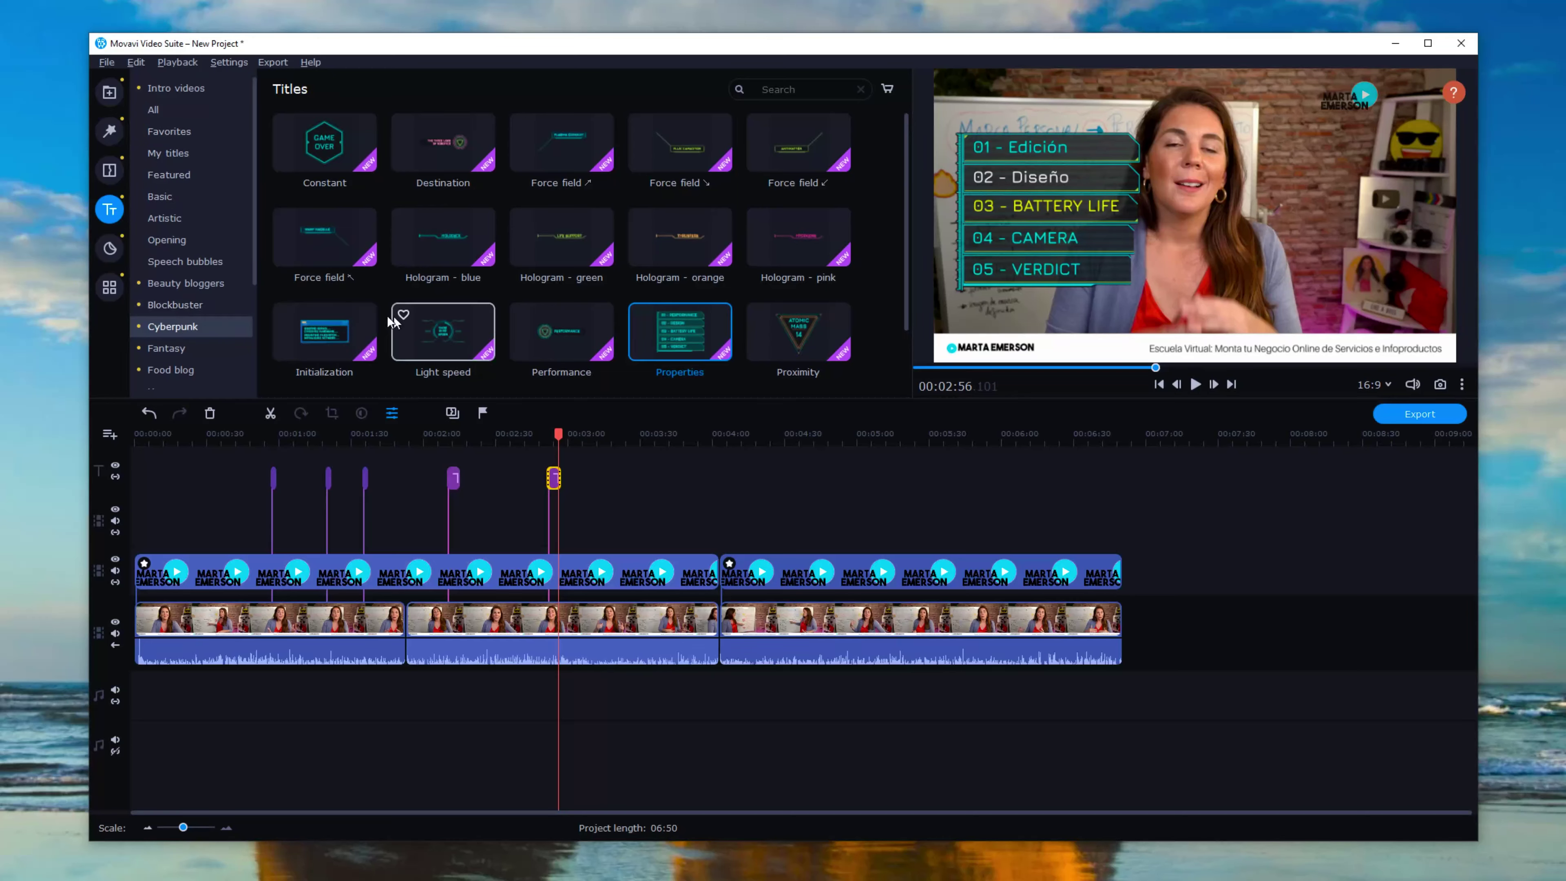
left_click(182, 346)
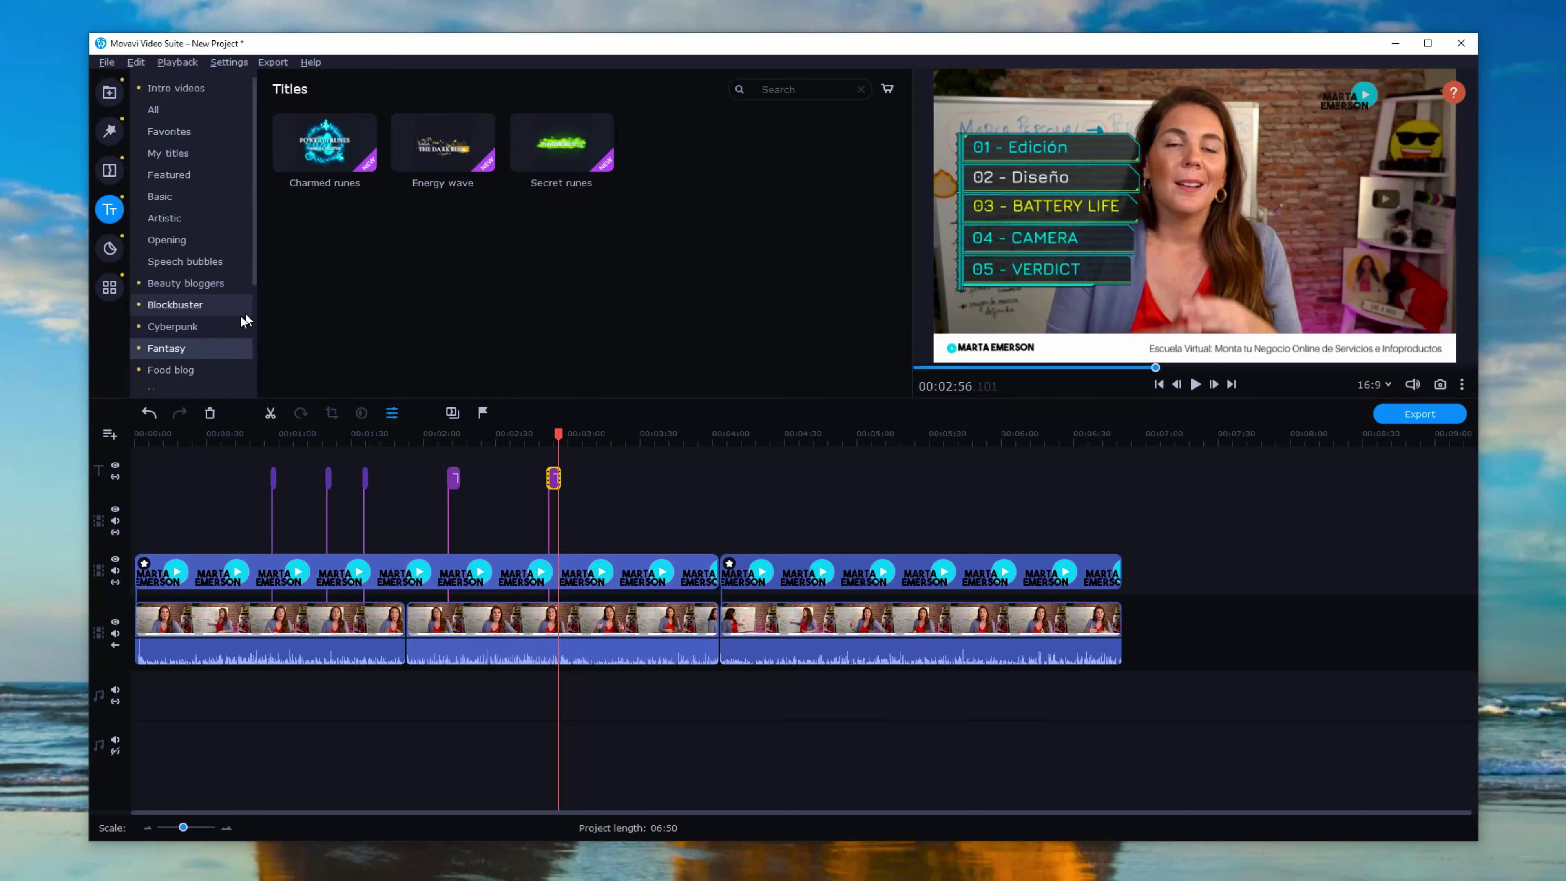
scroll(215, 323, "down", 3)
left_click(200, 329)
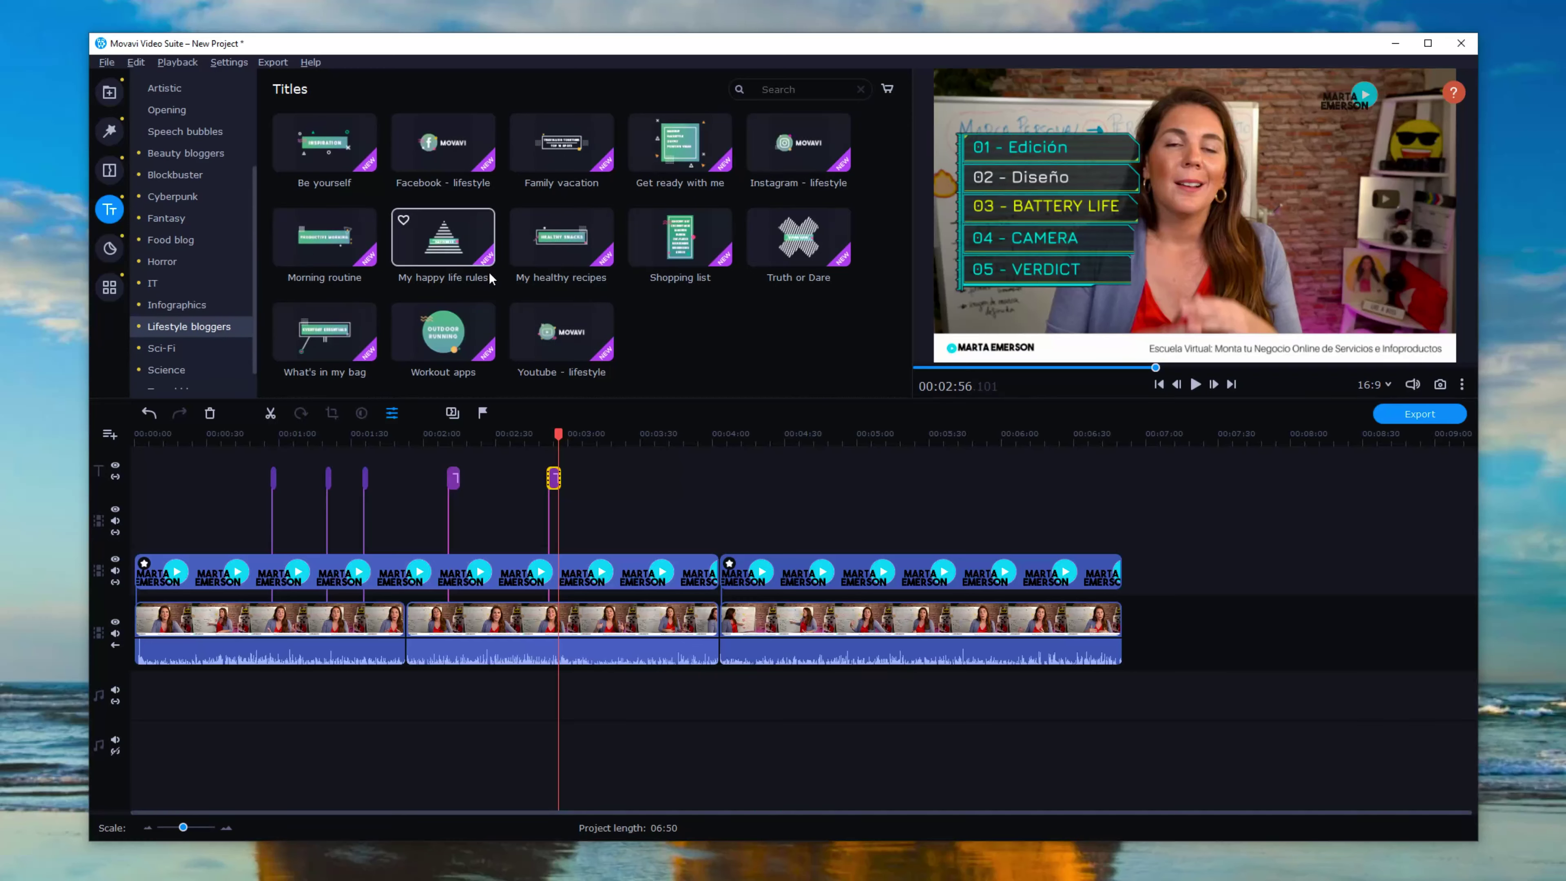
left_click_drag(655, 239, 619, 471)
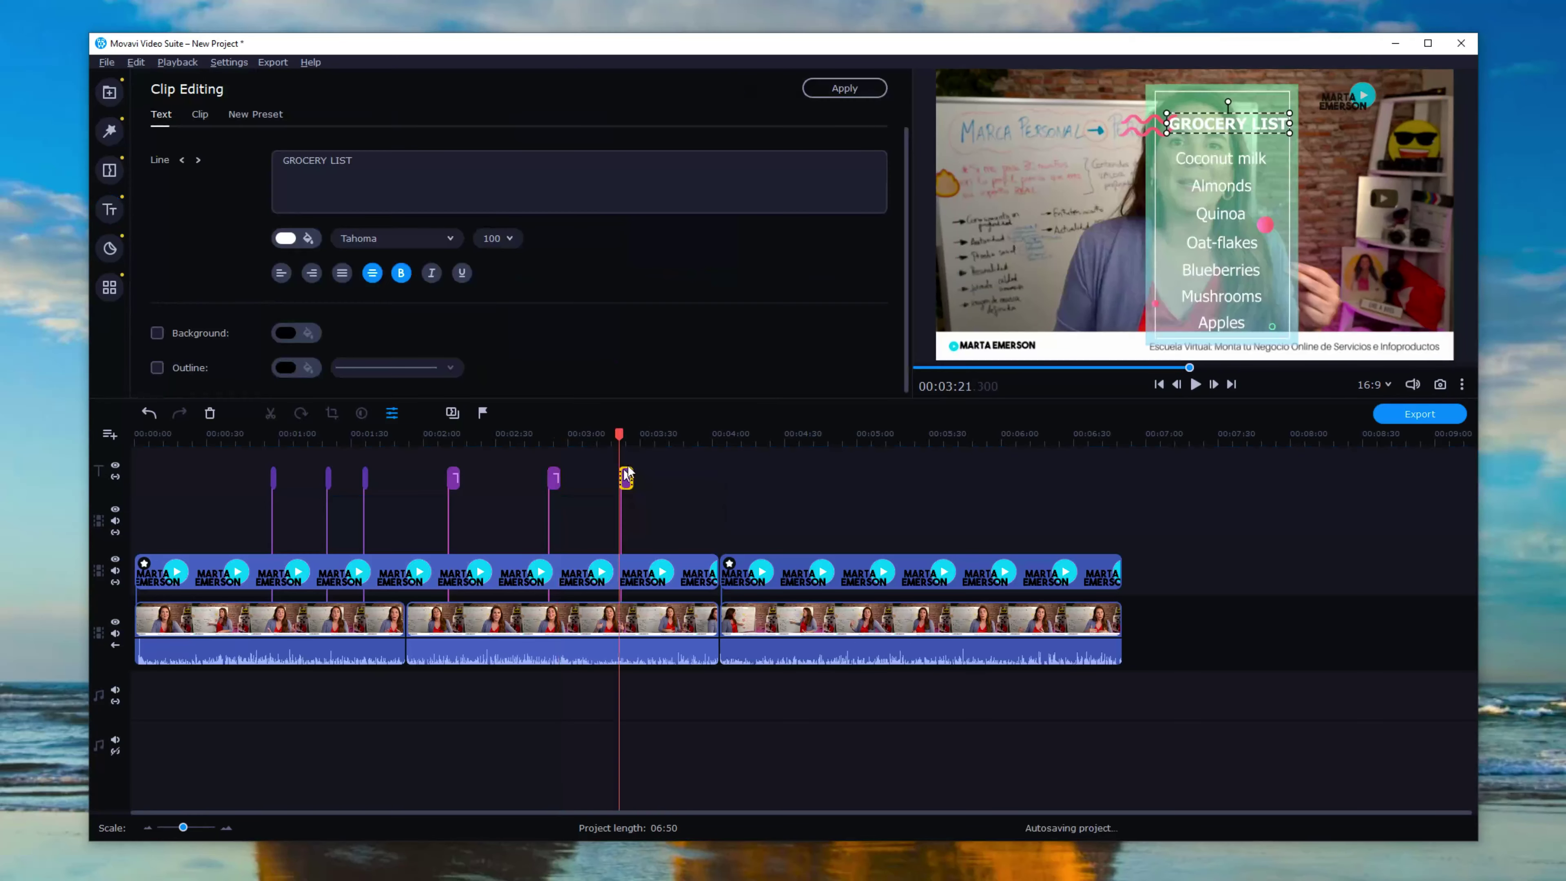
Step: Undo the separate panel move and heading tilt, and place the whole Shopping list title over the whiteboard beside the presenter
left_click_drag(1185, 84, 992, 77)
left_click(149, 413)
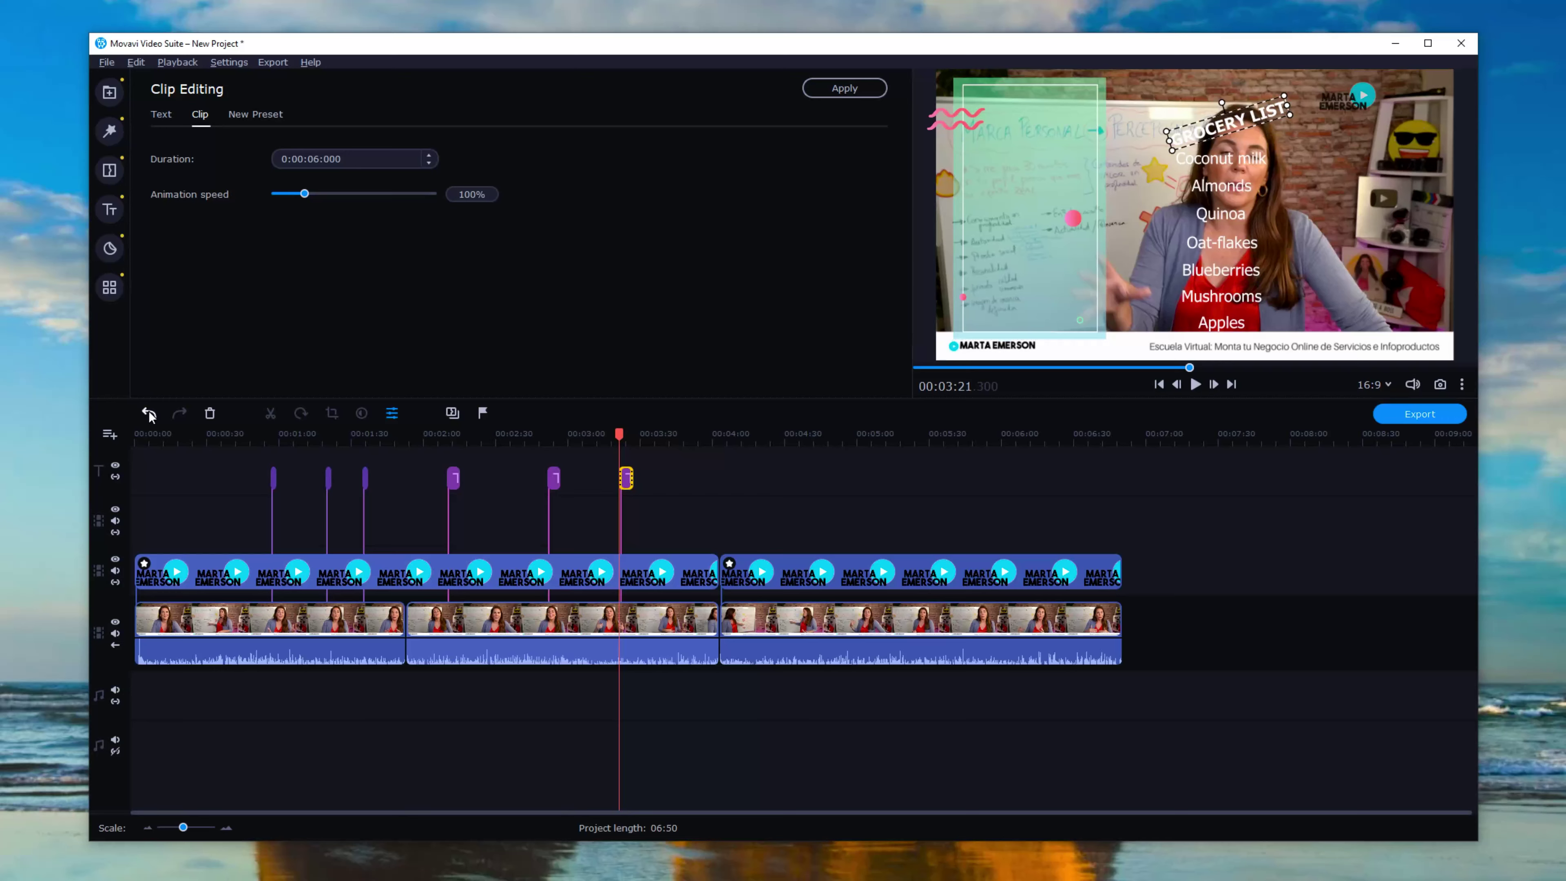
left_click(149, 414)
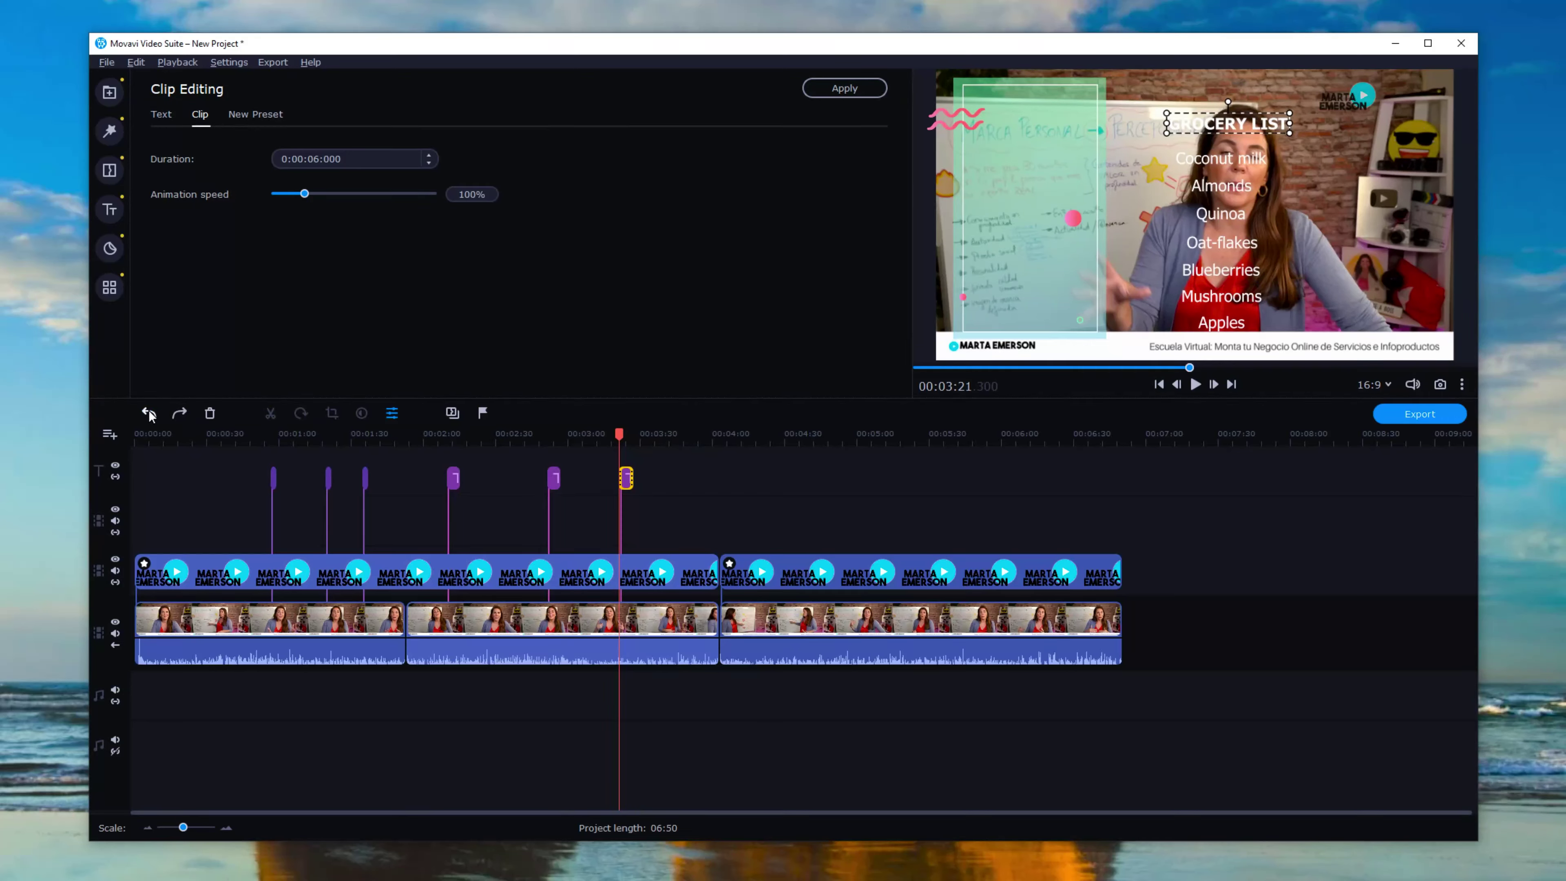
left_click(149, 415)
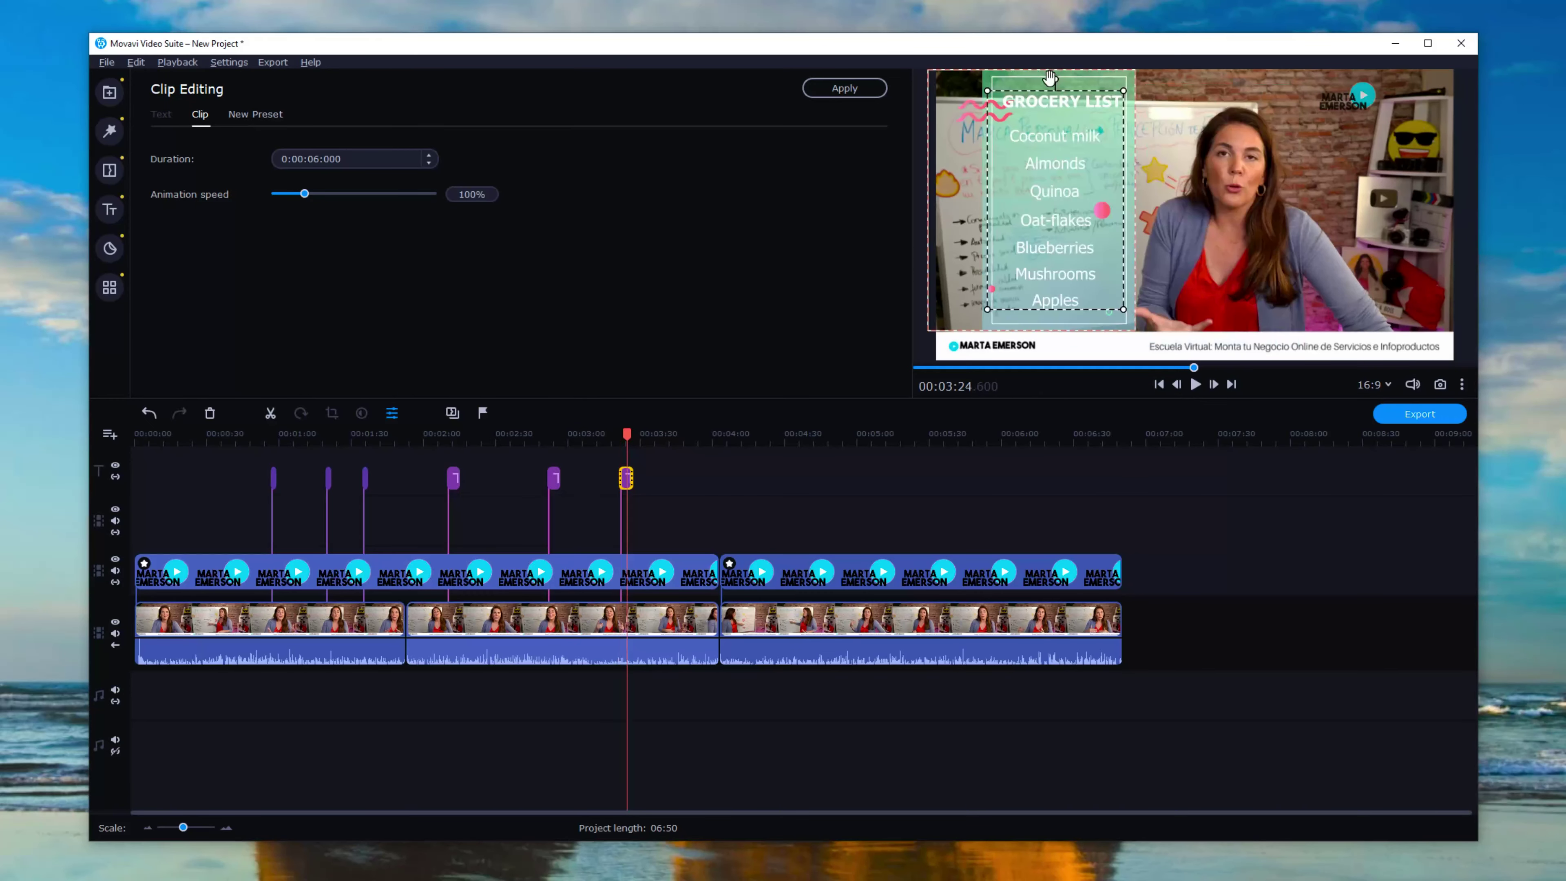
Step: Change the Shopping list heading to "Lista de Ideas" and return the playhead to 00:03:21.000, just before the title
double_click(1046, 103)
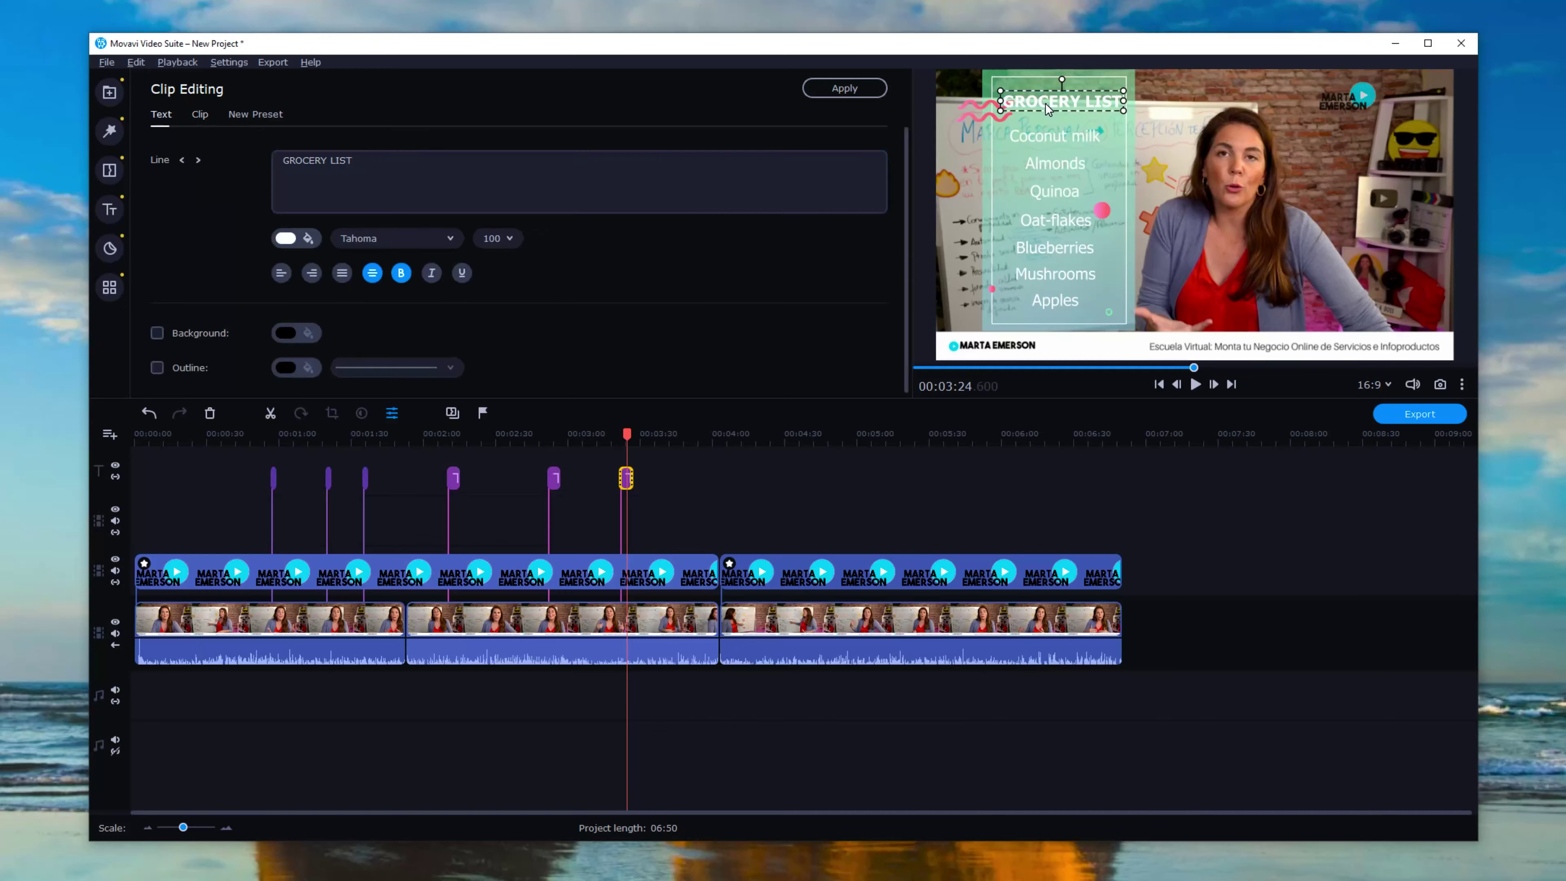
type("Li")
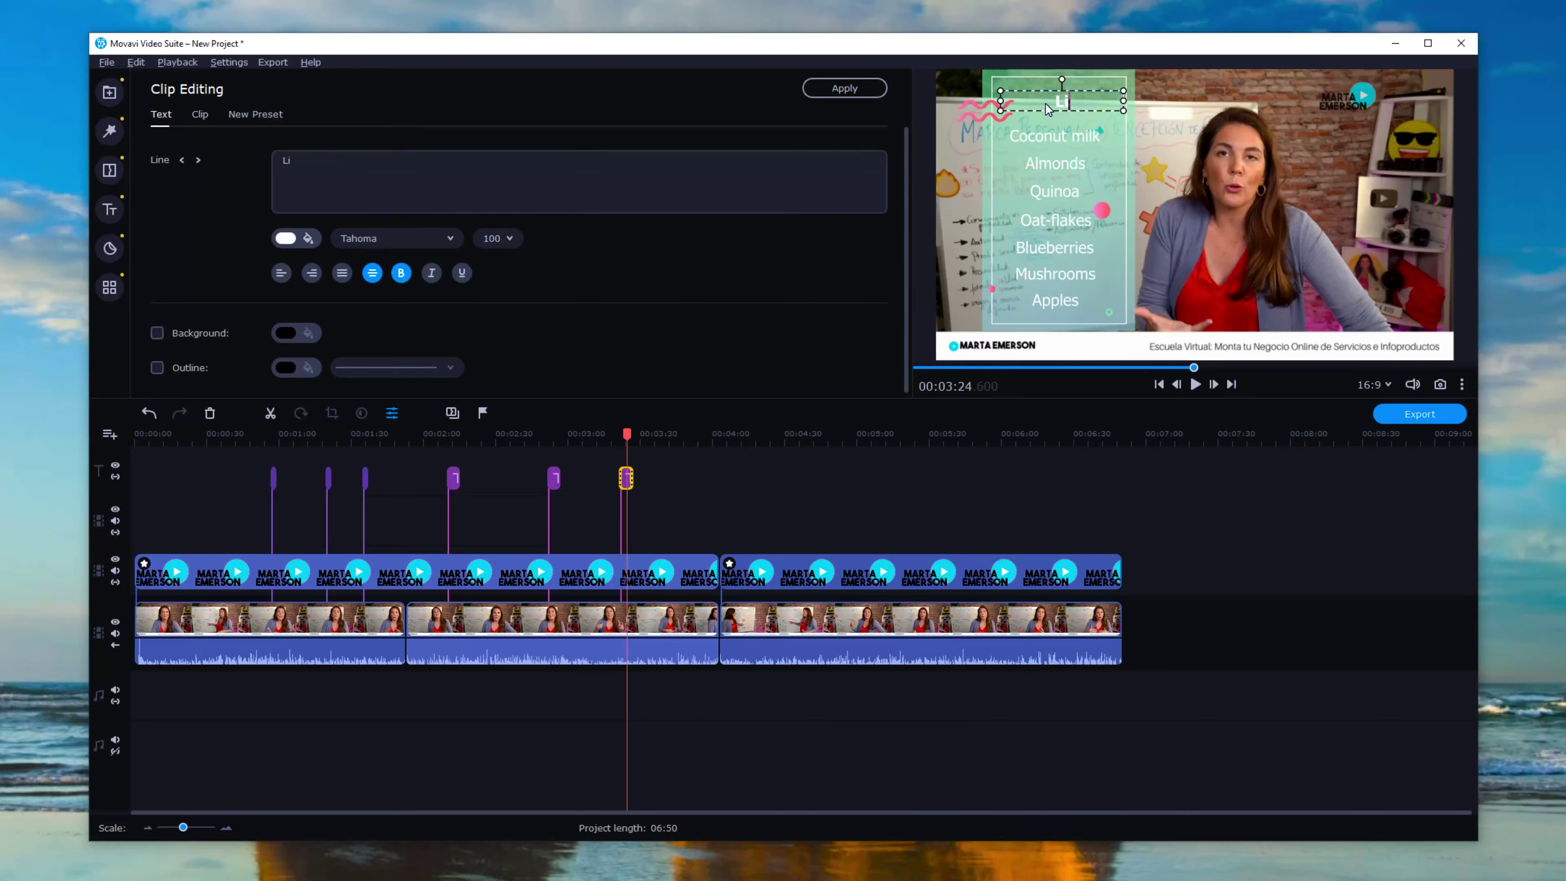
type("sta de Ideas")
left_click(1051, 141)
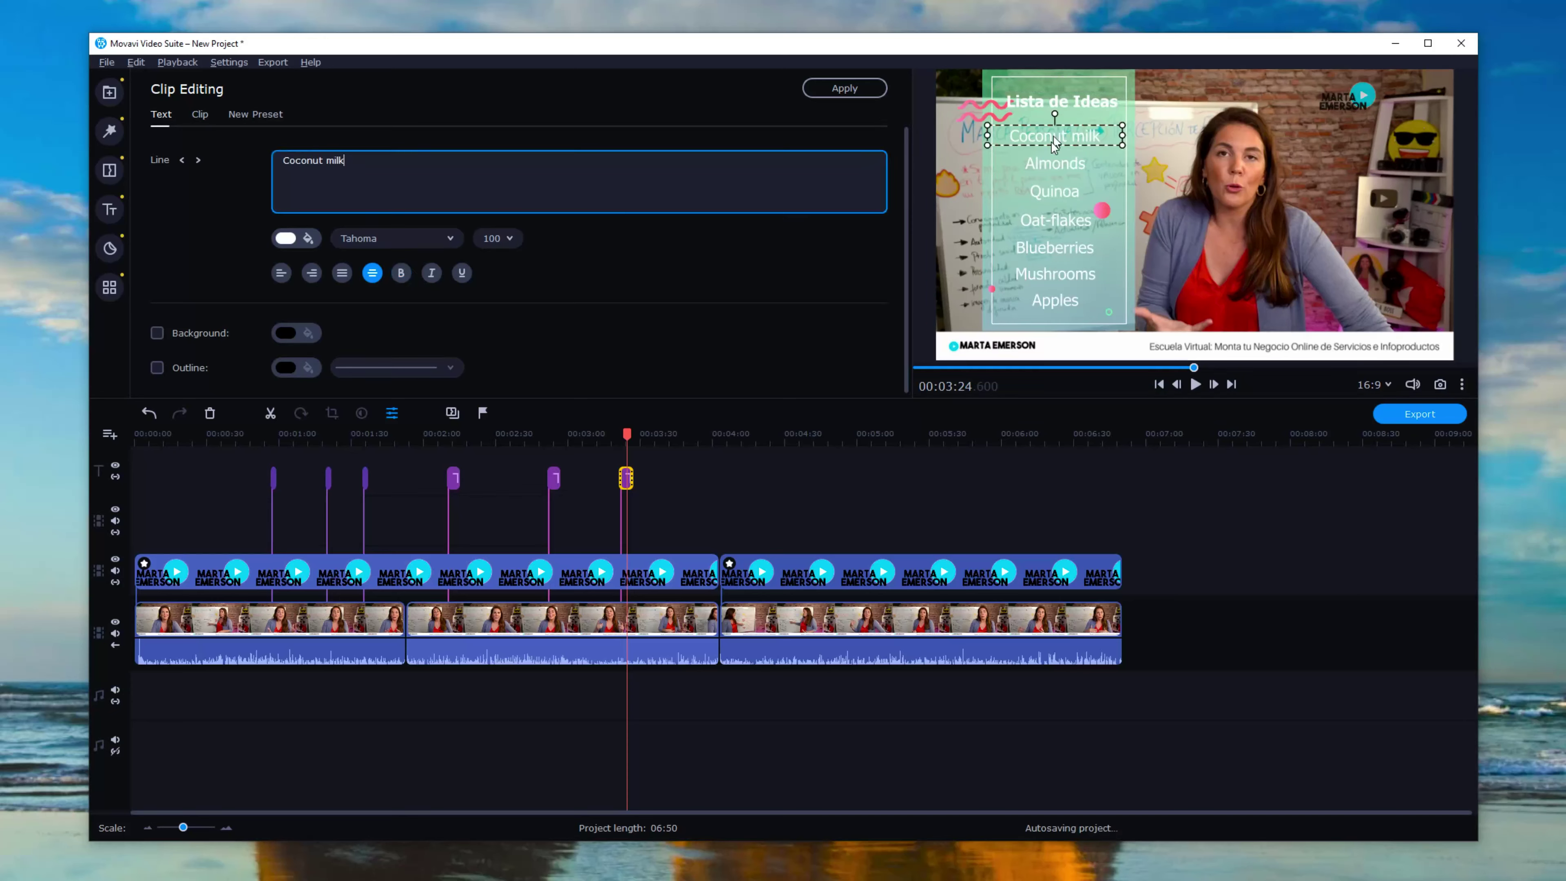
left_click(1049, 168)
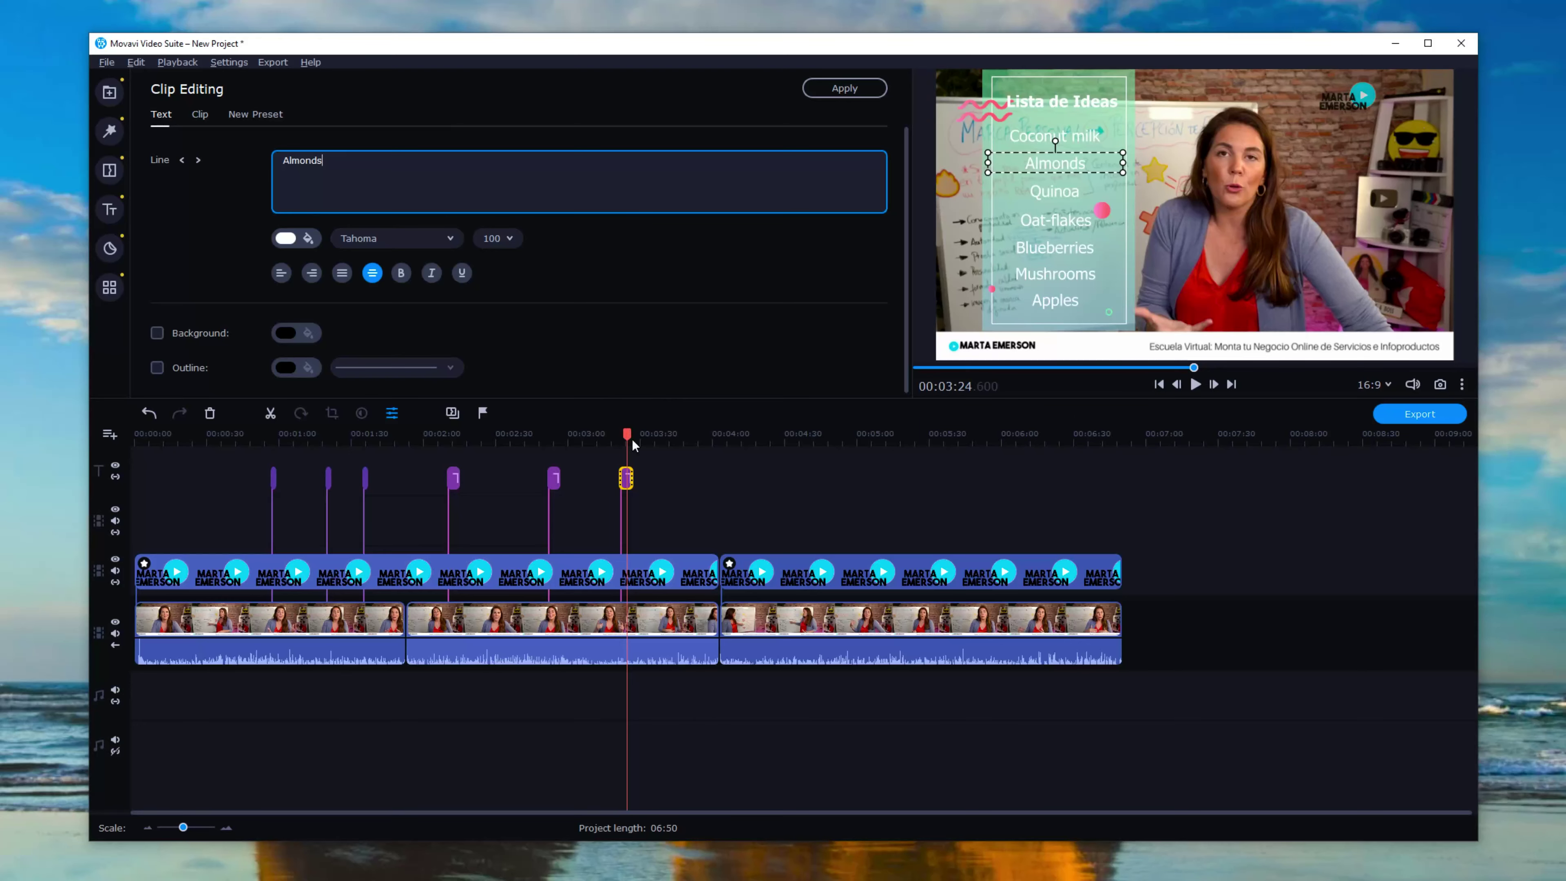
left_click_drag(627, 434, 616, 433)
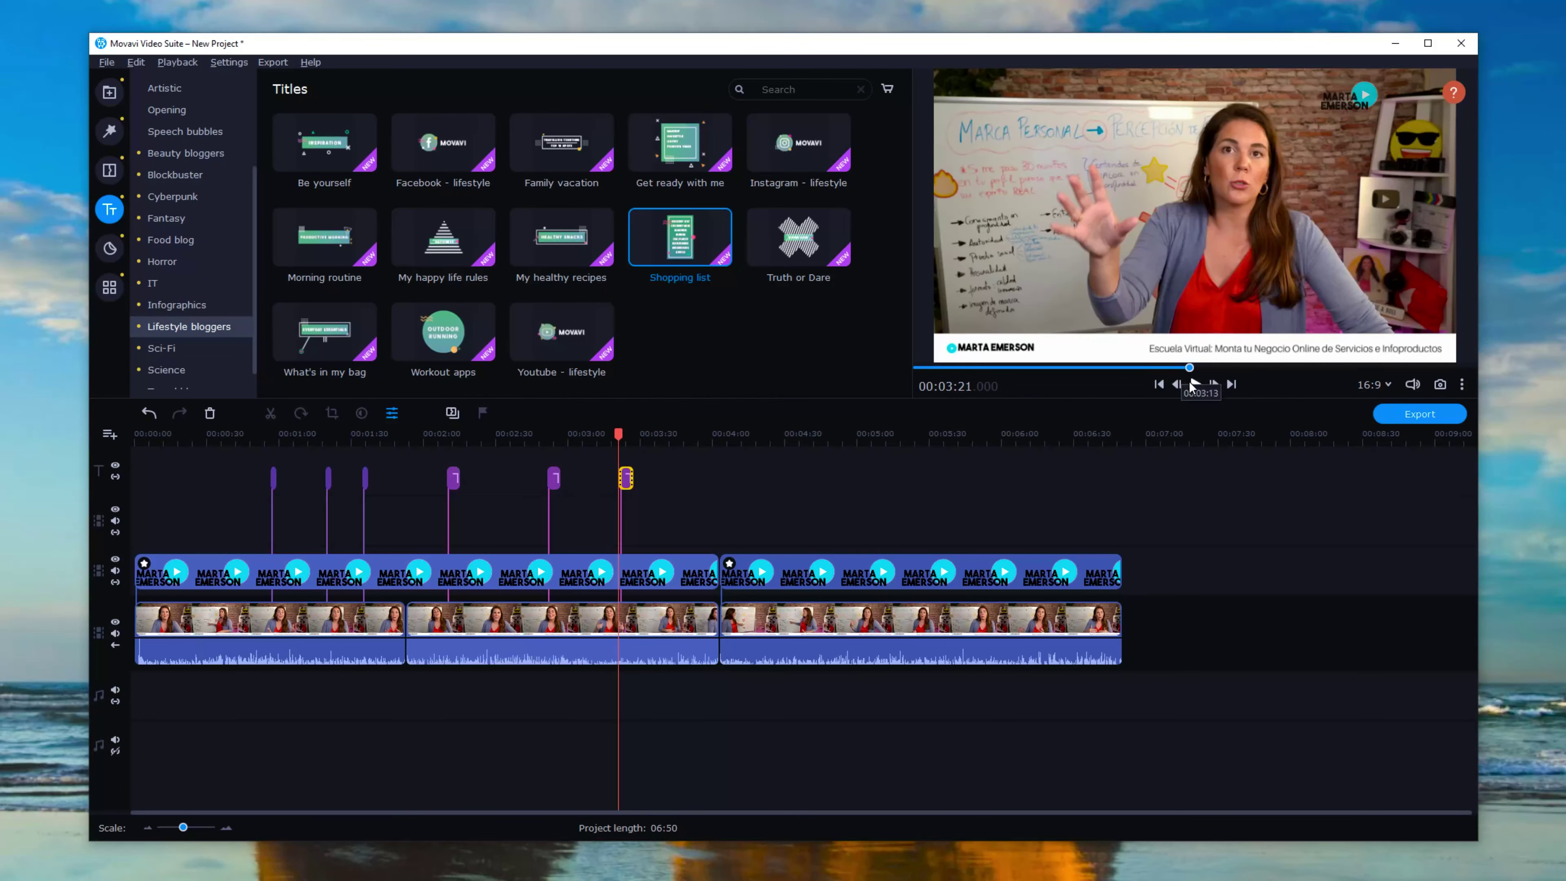
Step: Preview the Shopping list title and add the Beauty bloggers title "Hand mirror" to the title track at about 00:04:11
left_click(1195, 384)
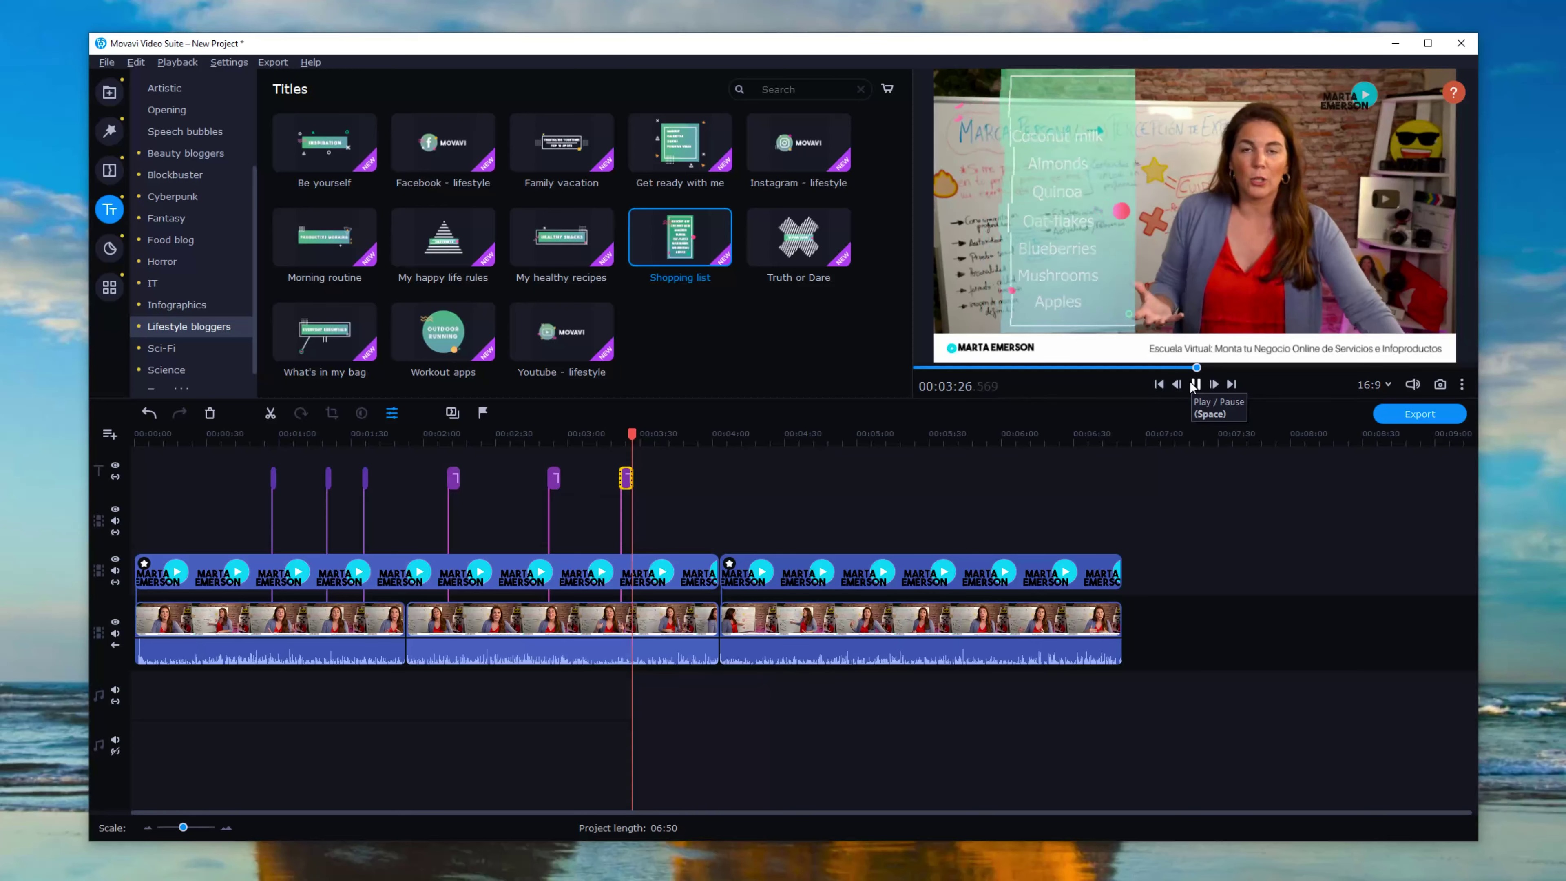
left_click(1194, 385)
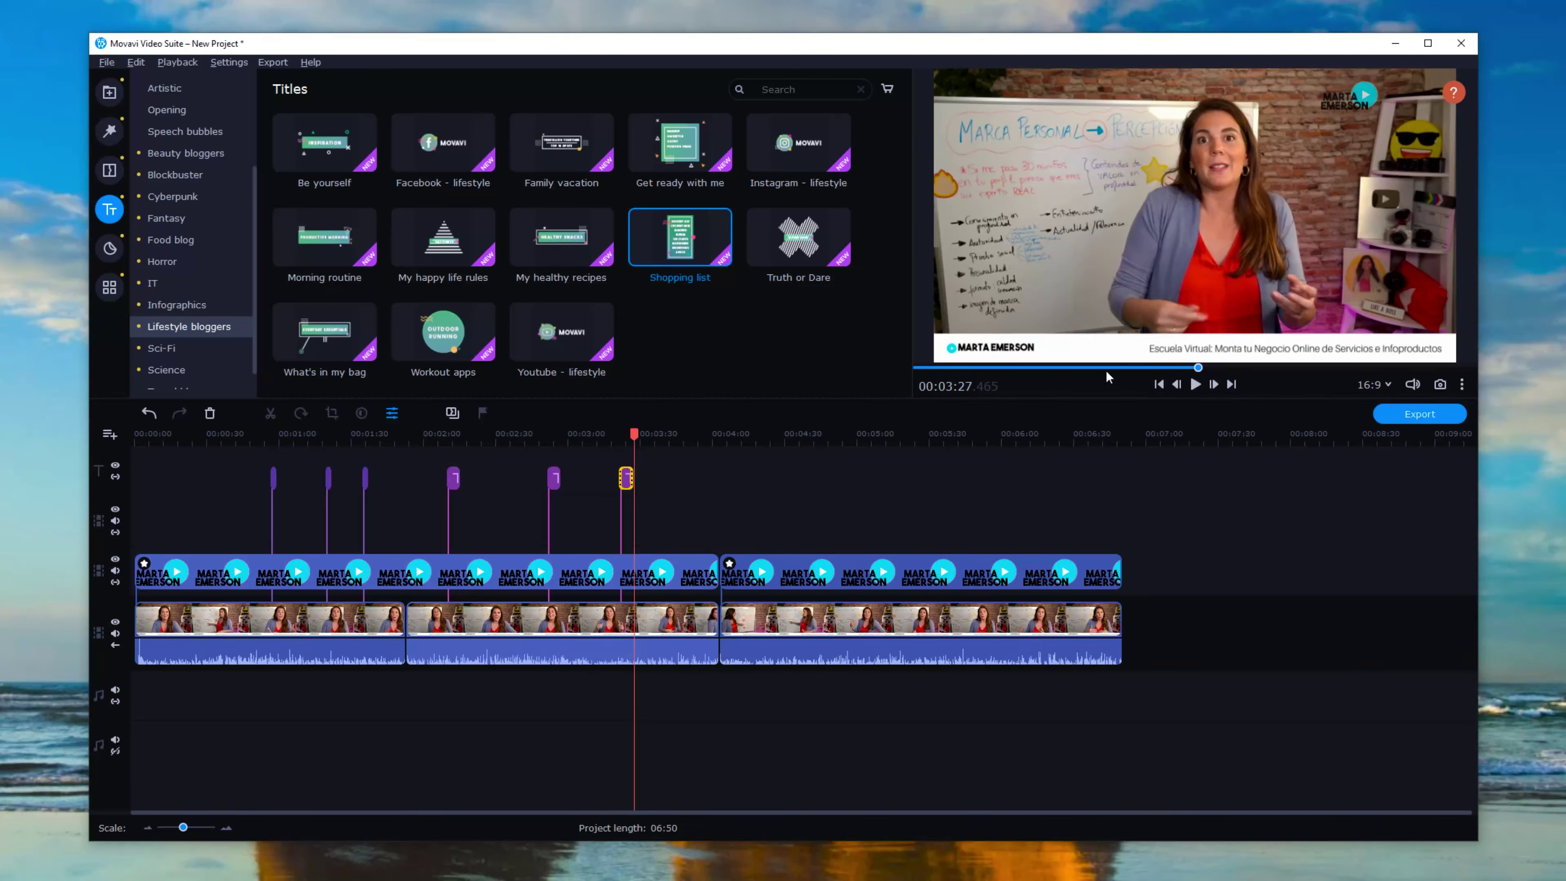
scroll(773, 315, "up", 10)
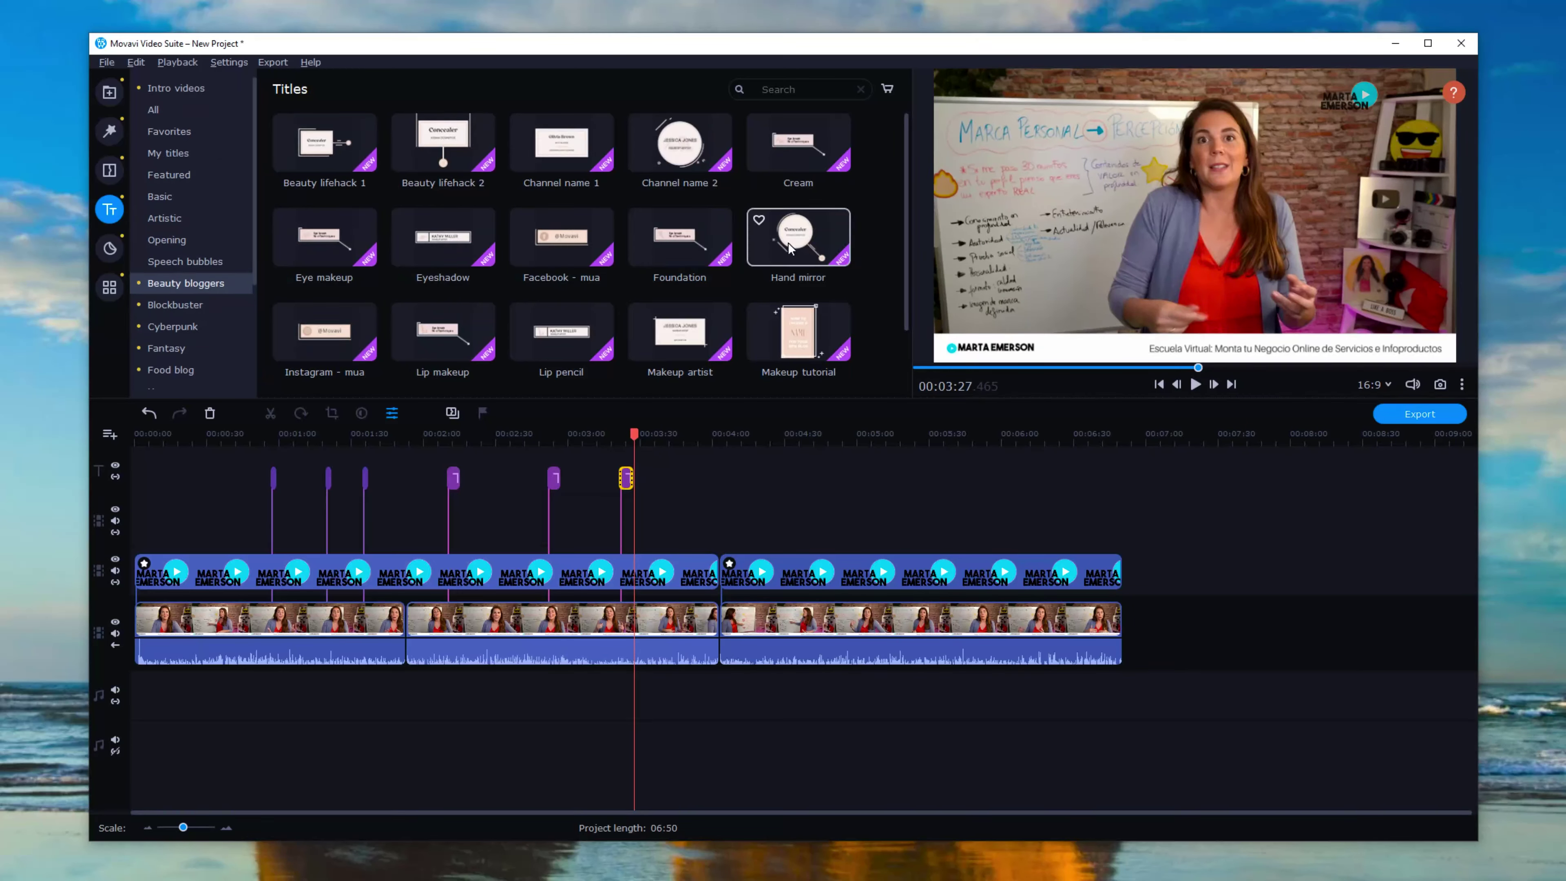
left_click_drag(789, 244, 745, 479)
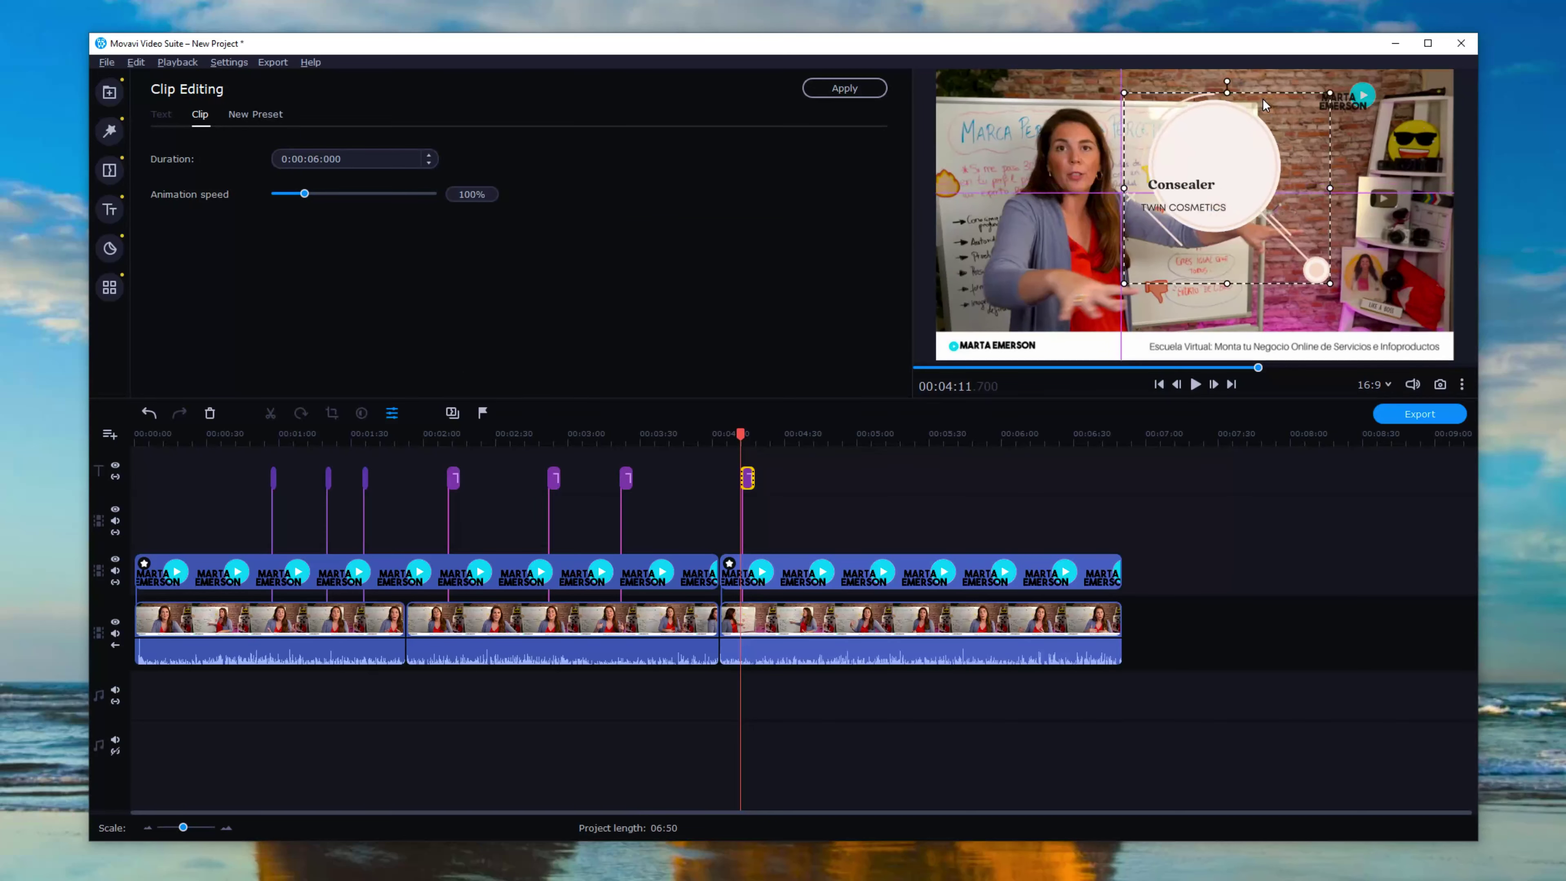
Step: Rotate the Hand mirror graphic so its handle points toward the presenter, centre both text lines inside the circle and preview the title
mouse_move(1277, 216)
left_mouse_down()
mouse_move(1276, 110)
mouse_move(1277, 232)
left_mouse_up()
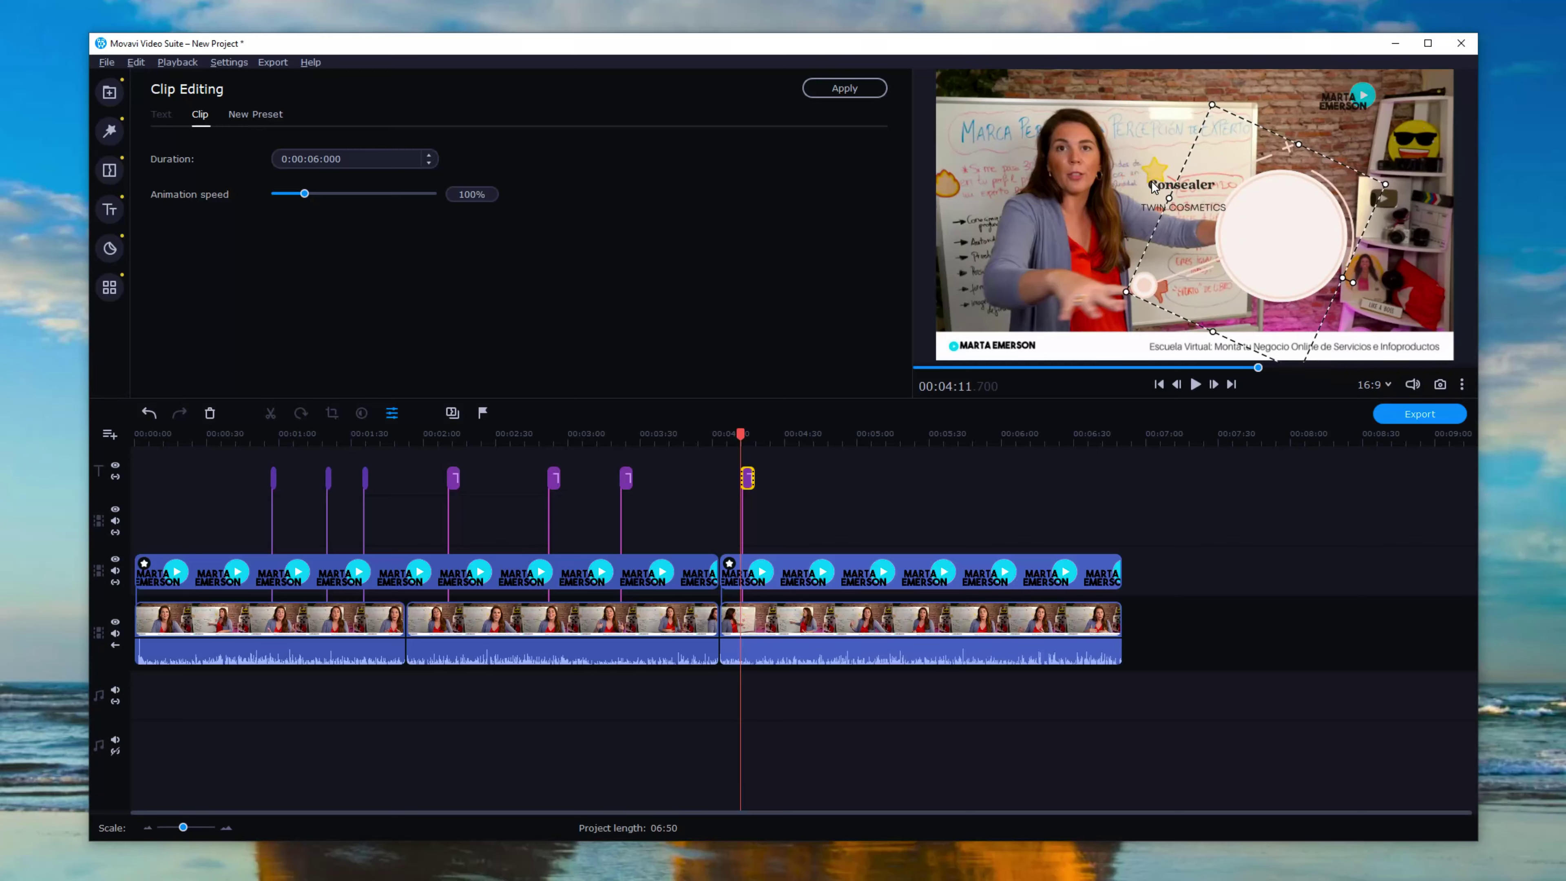
left_click(1152, 183)
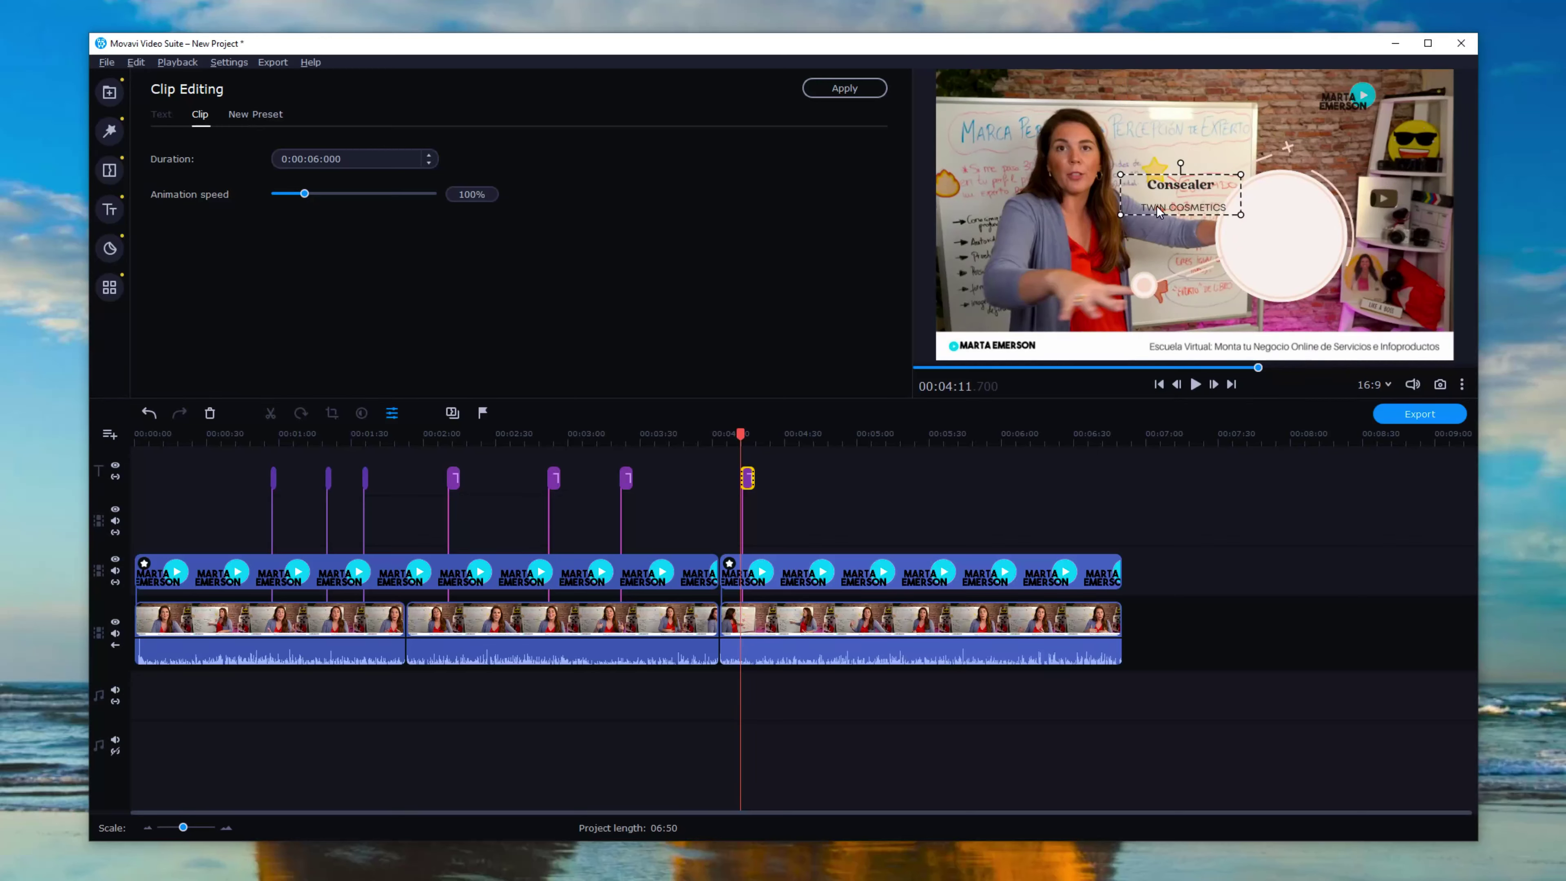
left_click_drag(1159, 226, 1261, 275)
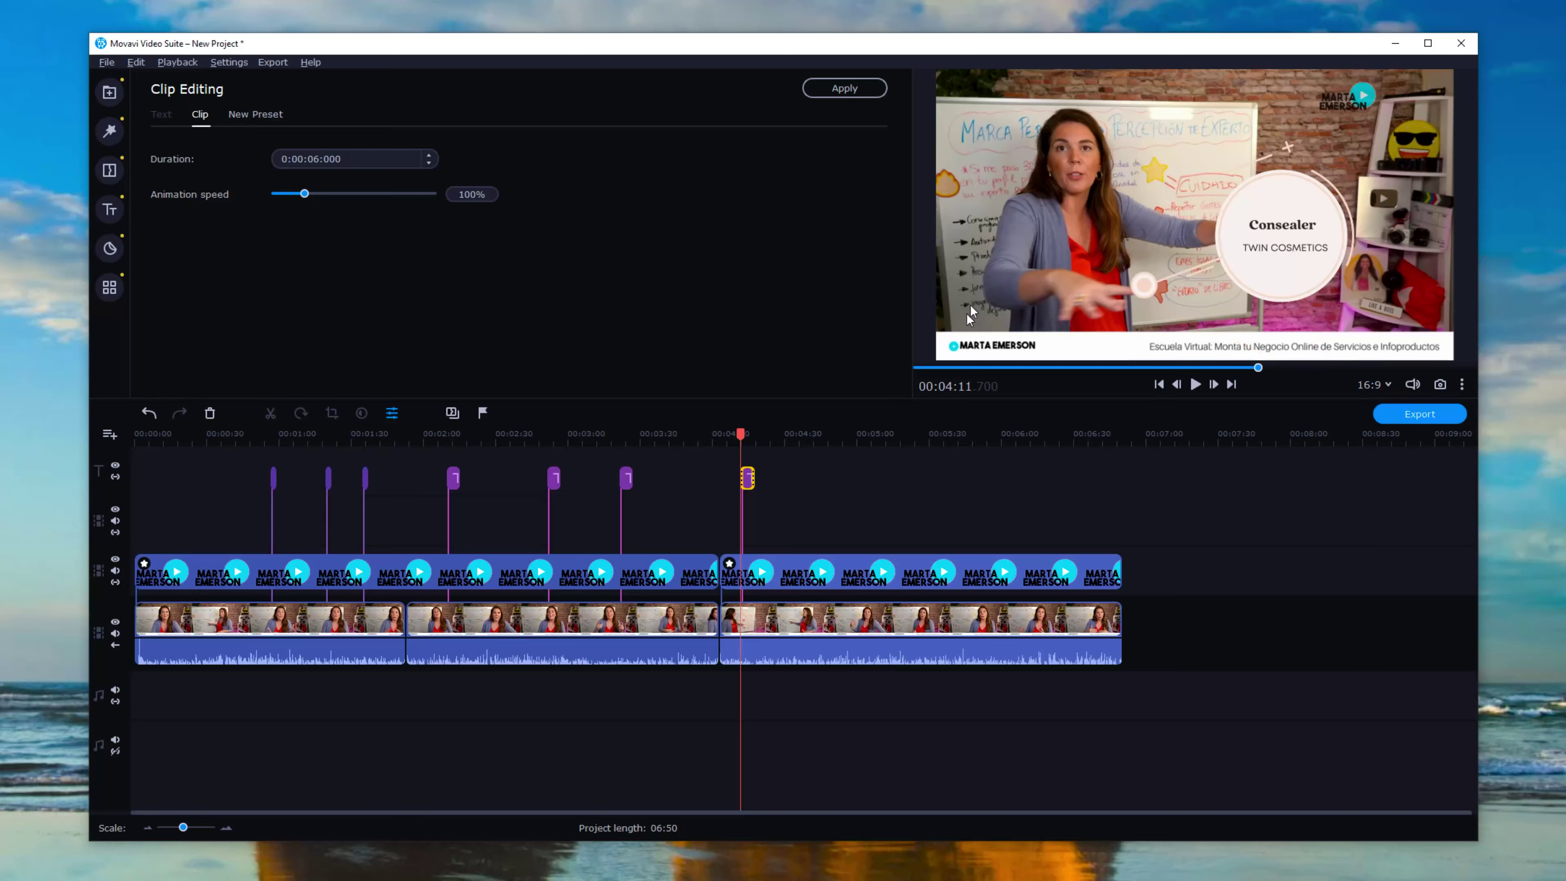
left_click(1195, 384)
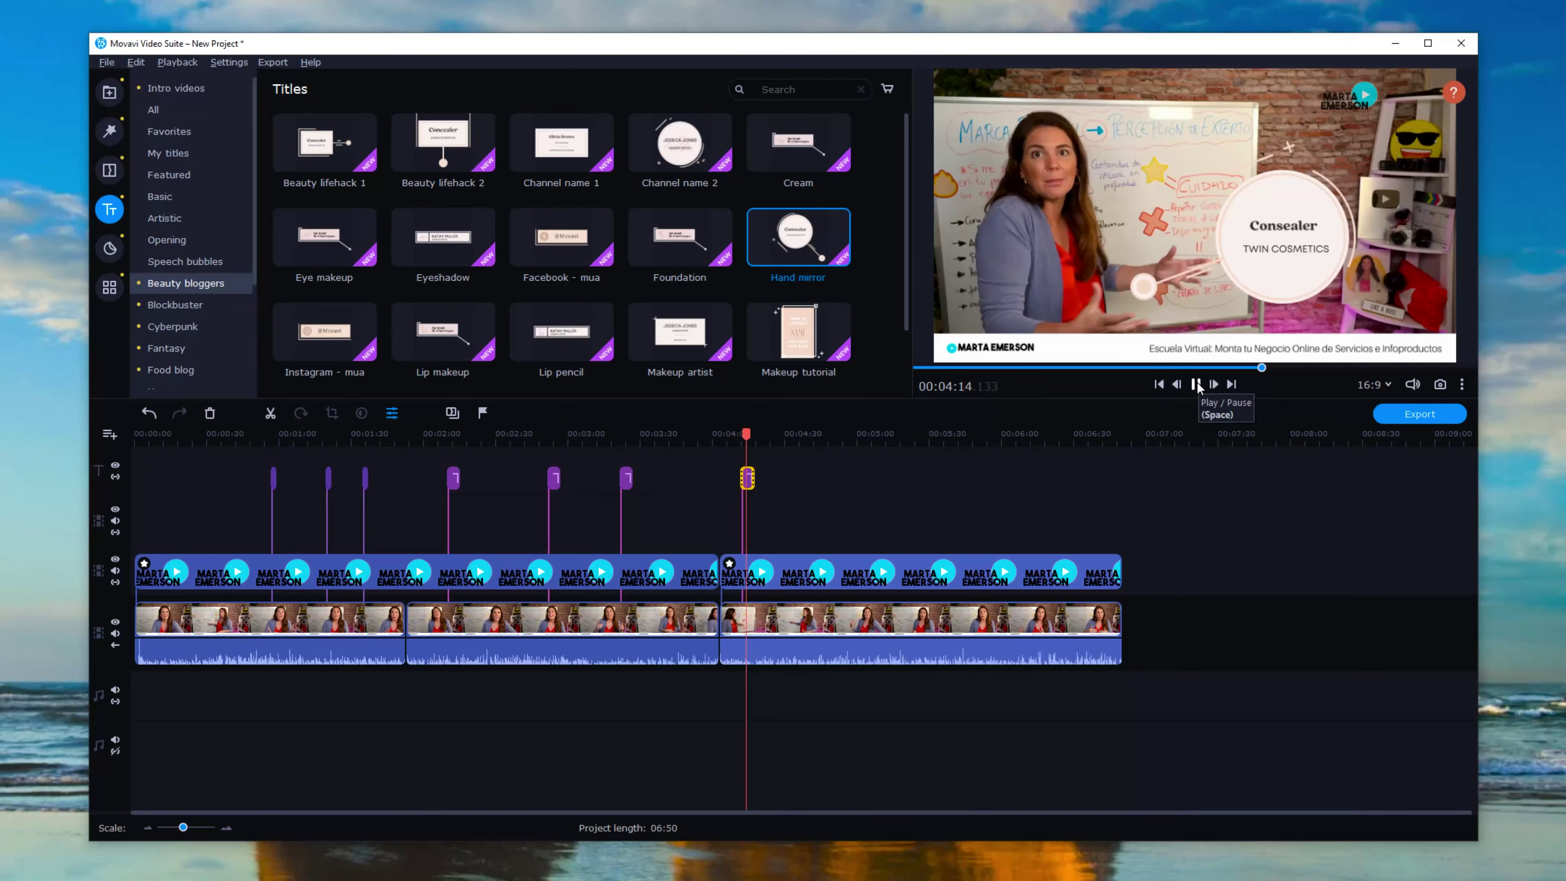
left_click(1196, 384)
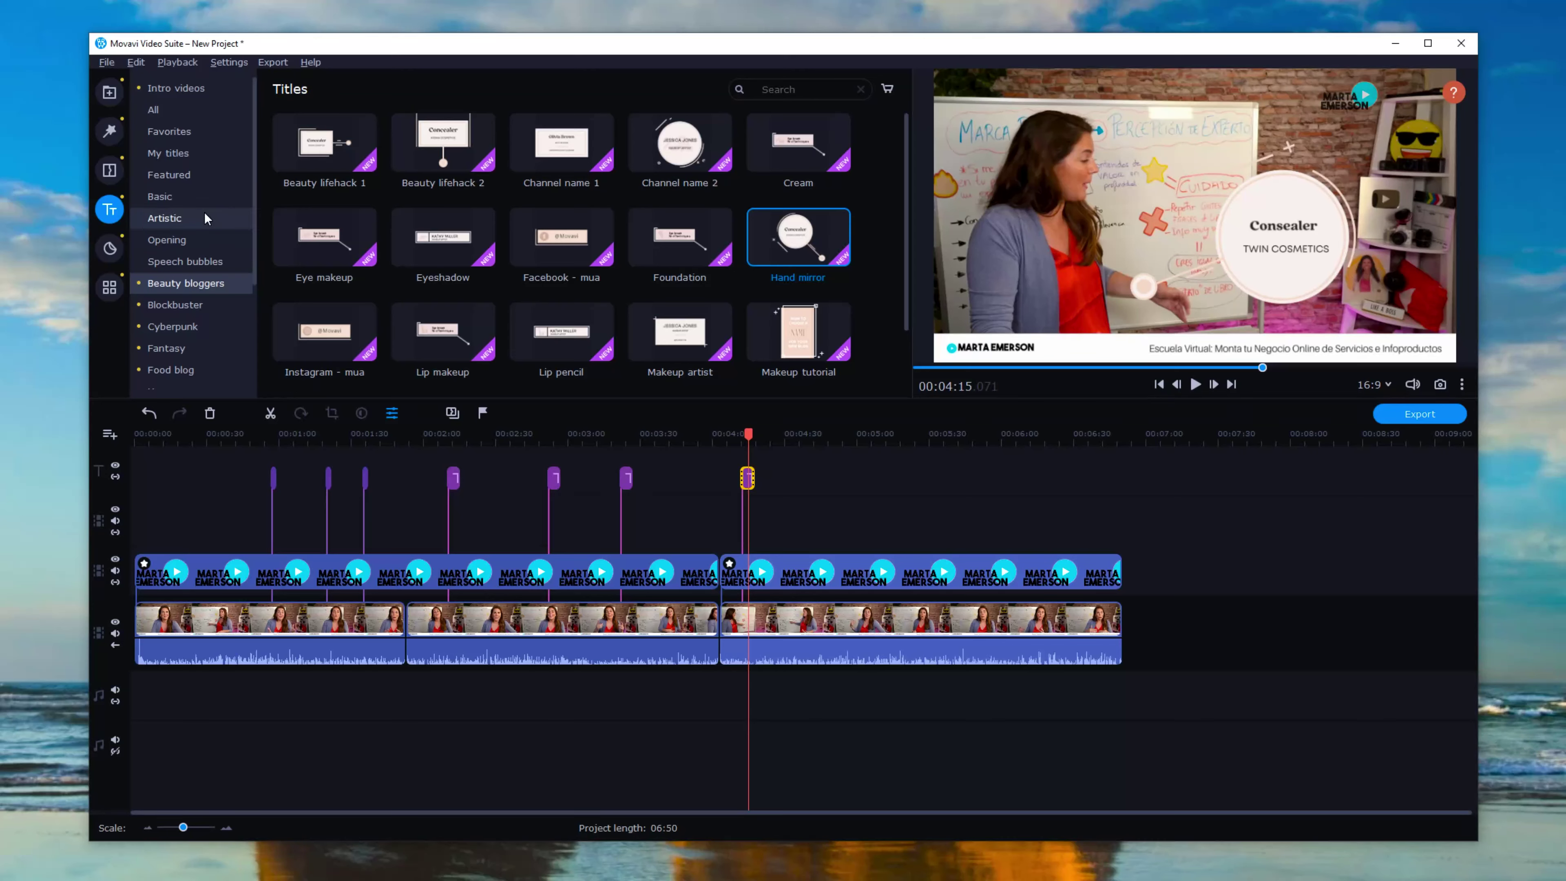
Step: Browse the Featured transitions, previewing Warp - 2 waves, Wipe - triangle, Ripple - smooth and Fade to black
left_click(106, 173)
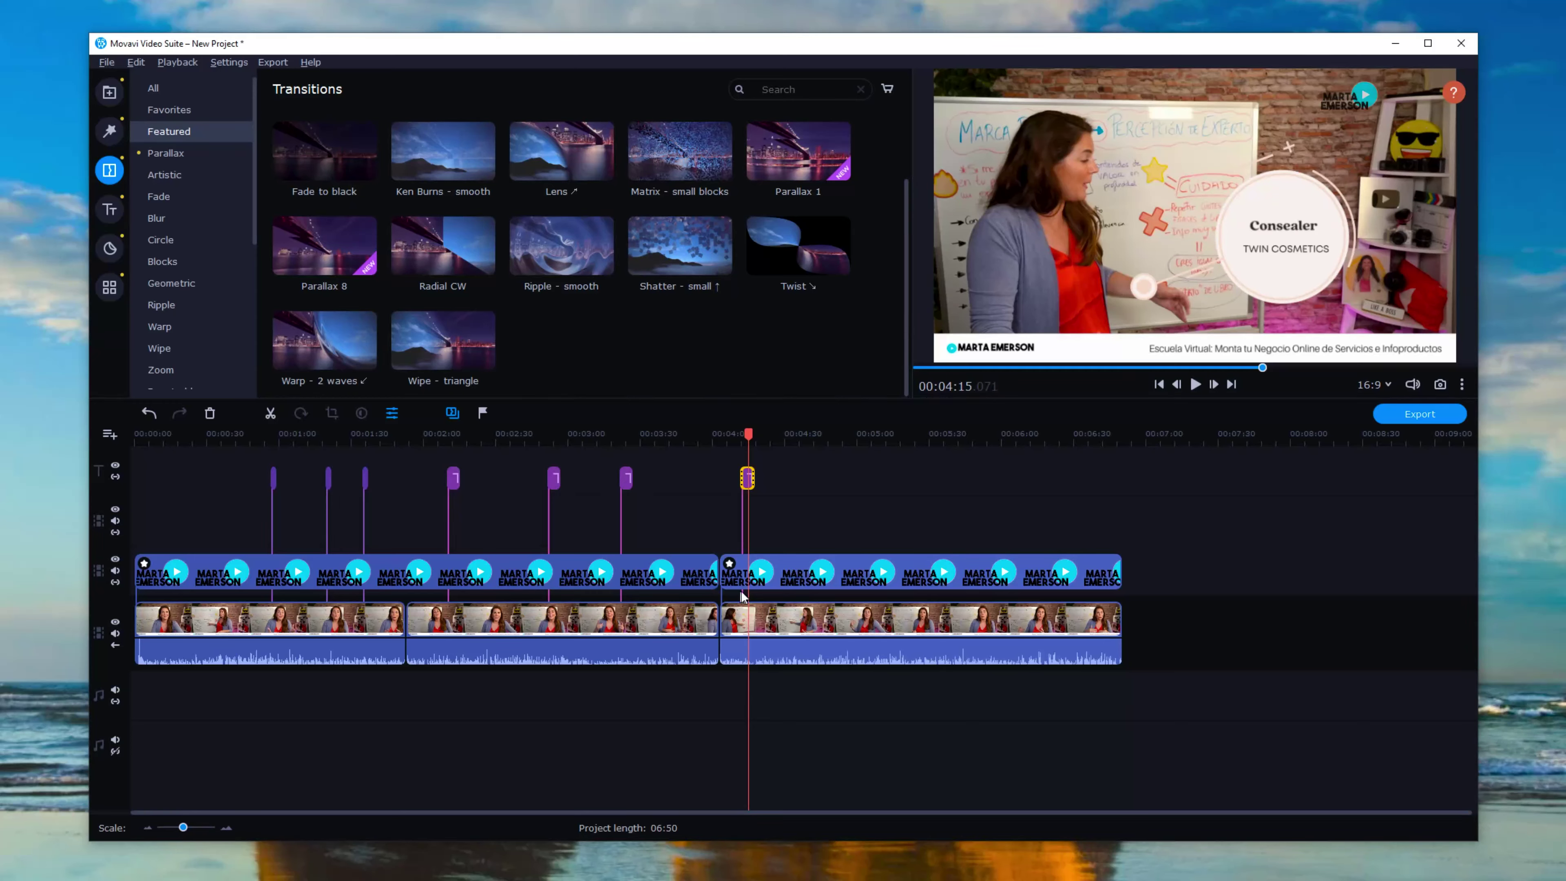
left_click(307, 349)
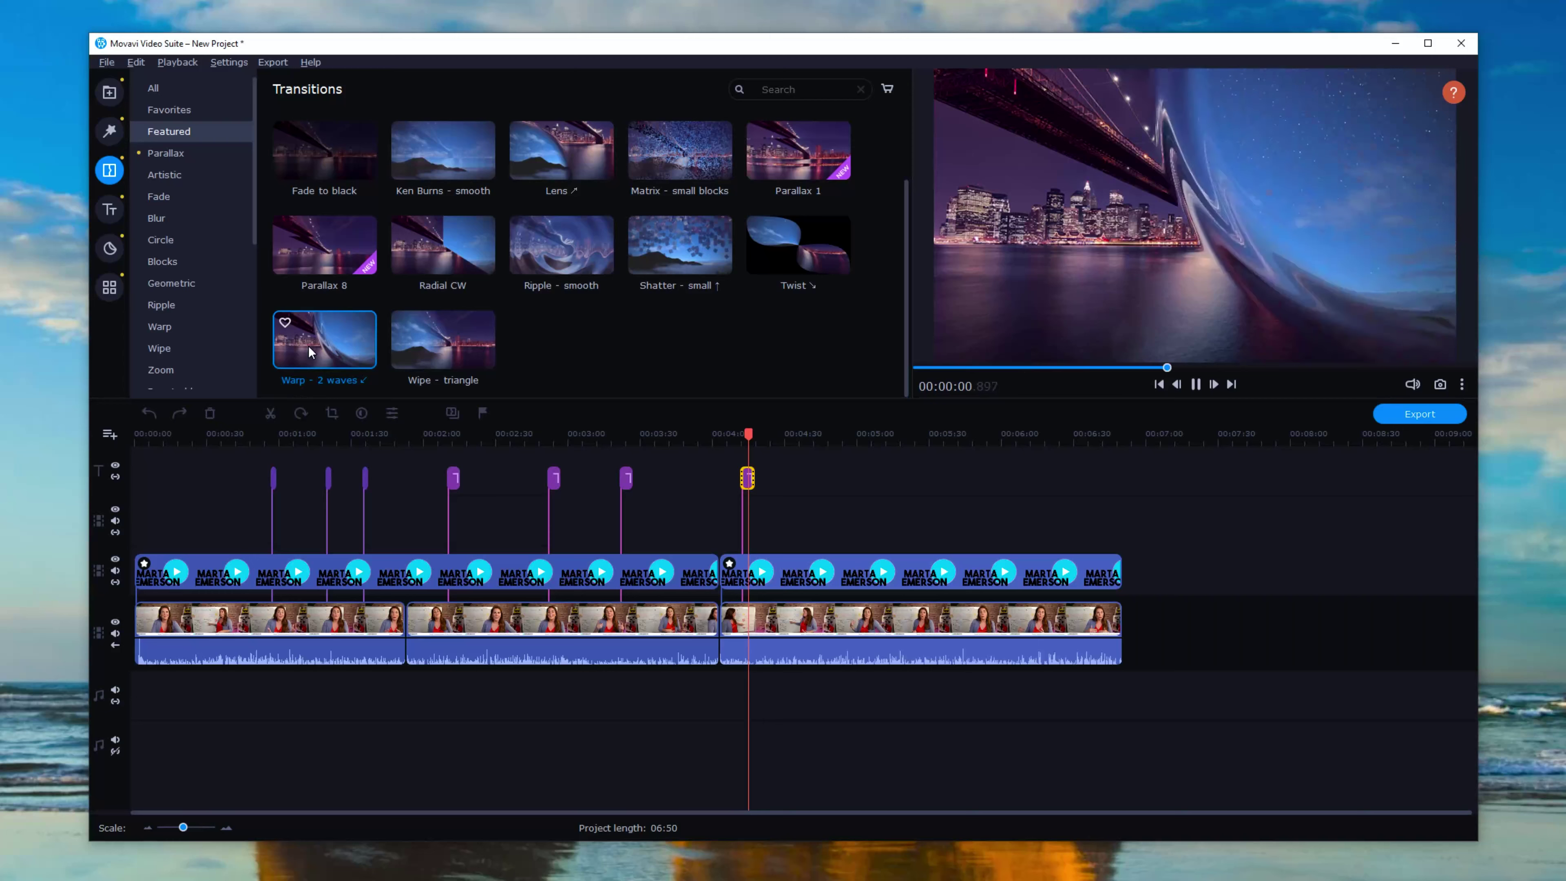
left_click(428, 336)
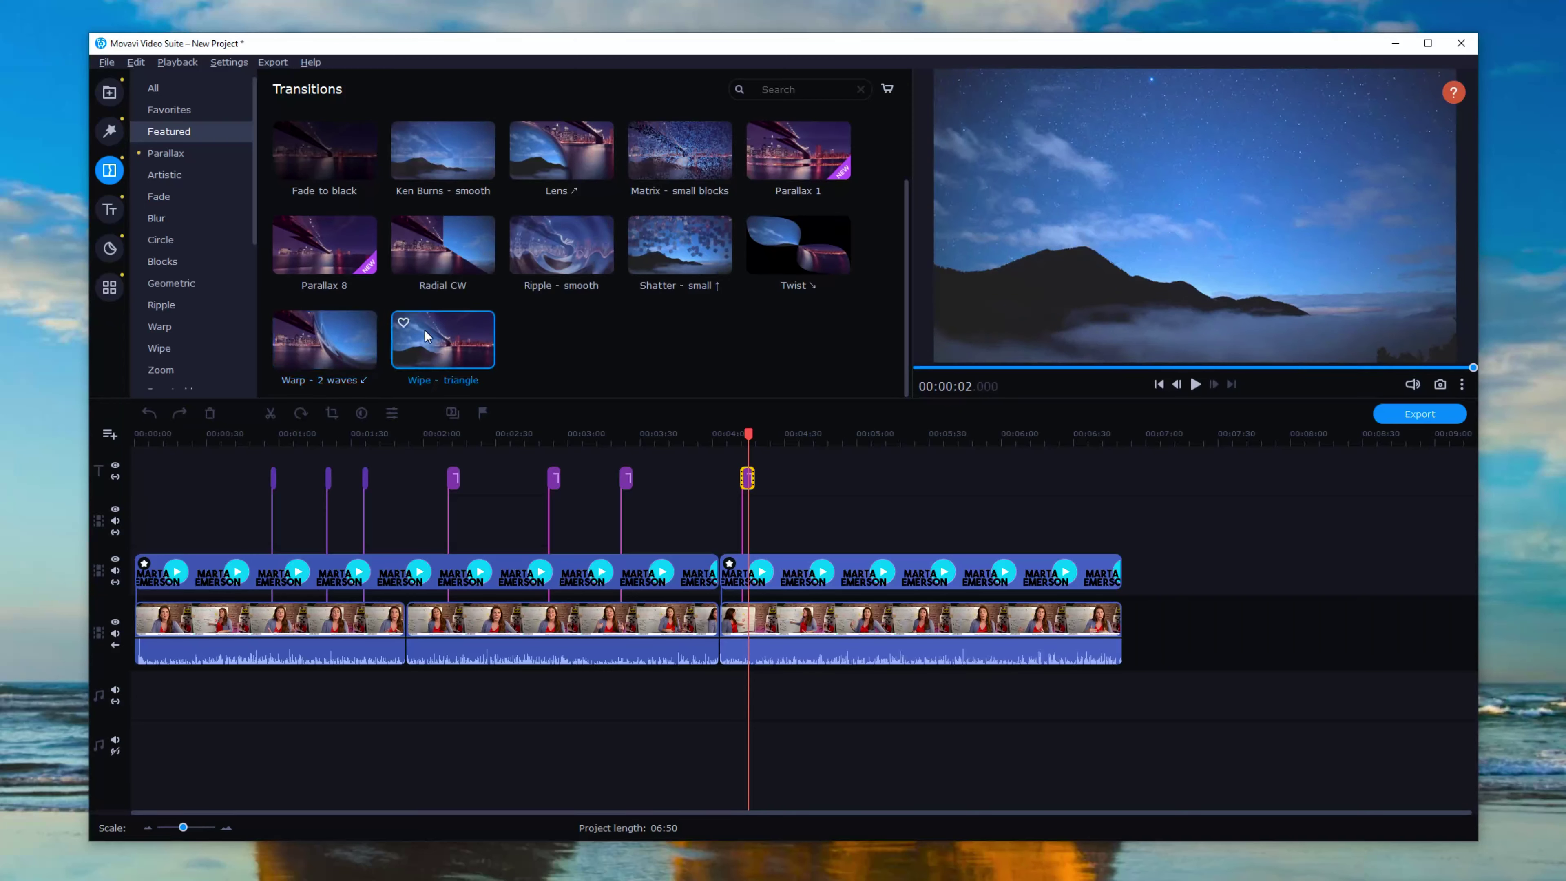
left_click(590, 253)
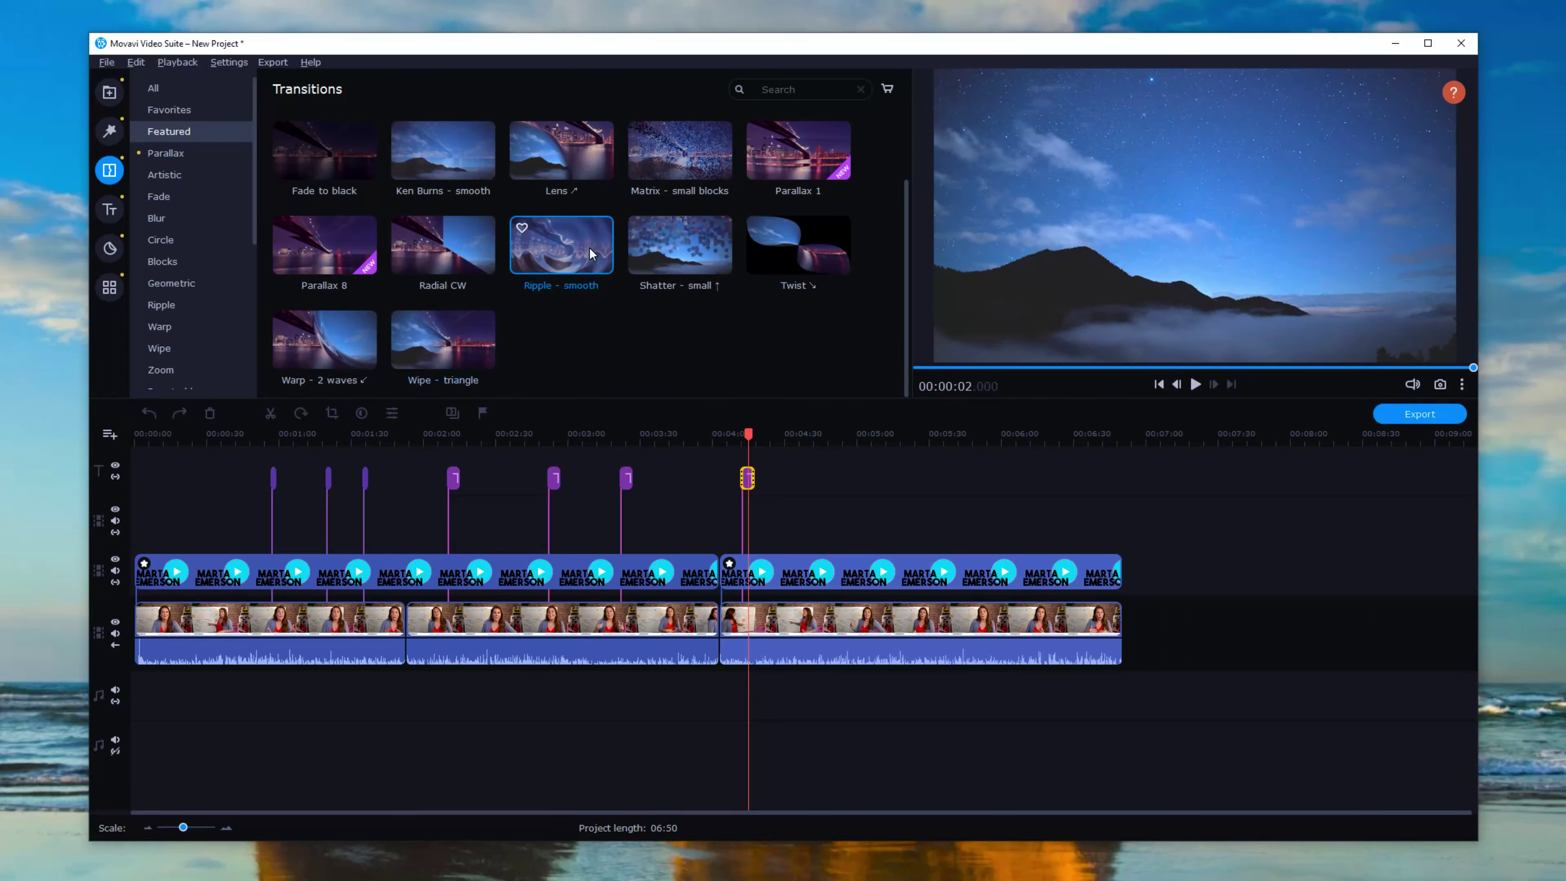
left_click(317, 169)
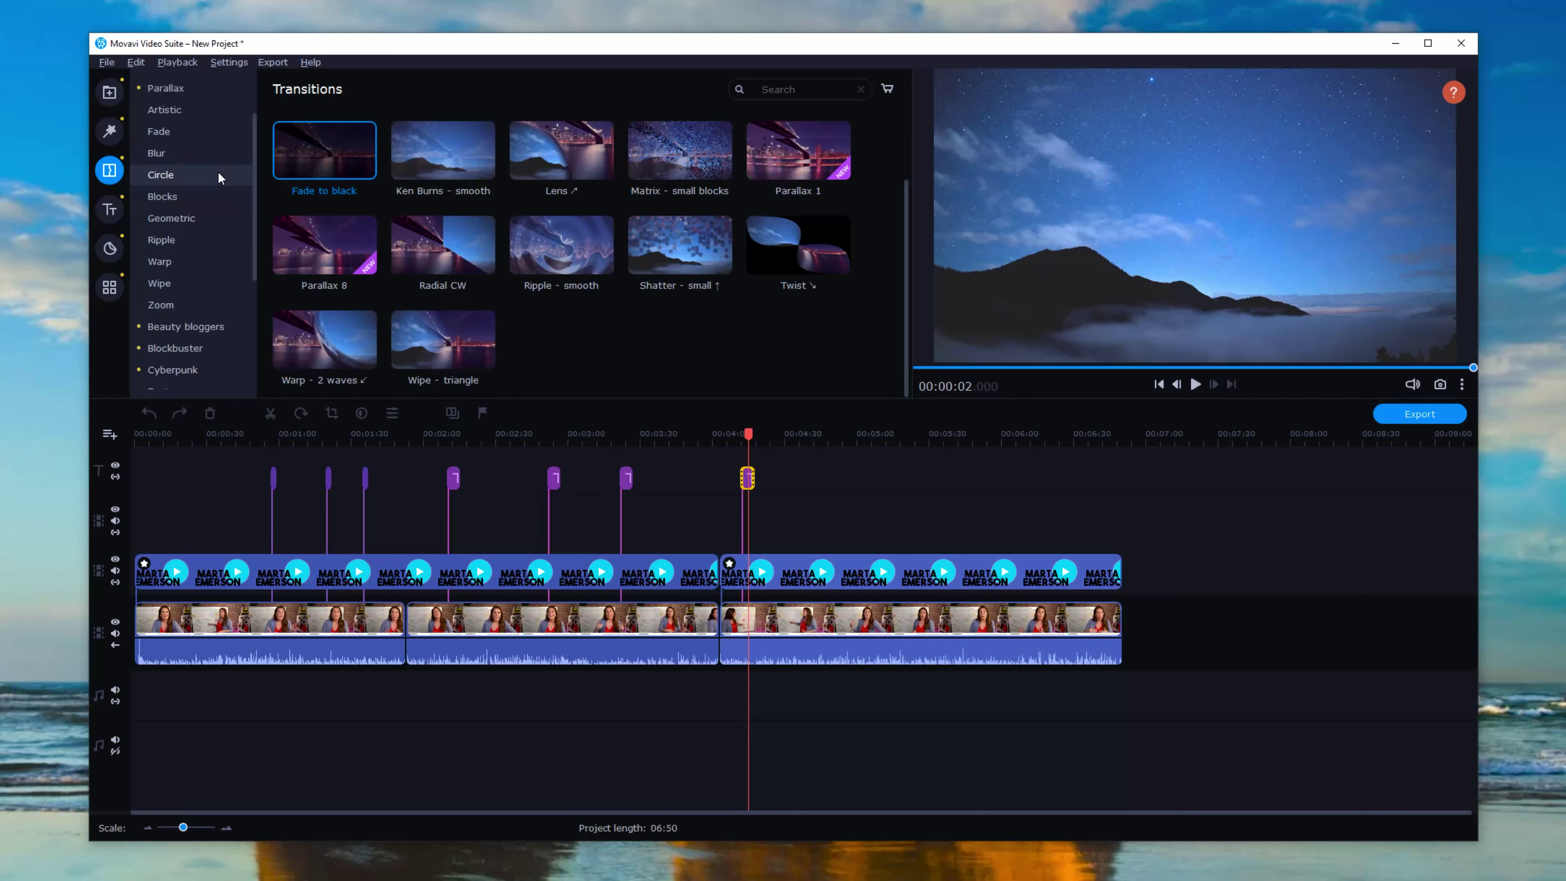
Step: Try to add the Beauty bloggers transition Highlighter at the cut before the last clip, and play that passage twice
scroll(185, 222, "down", 3)
left_click(188, 198)
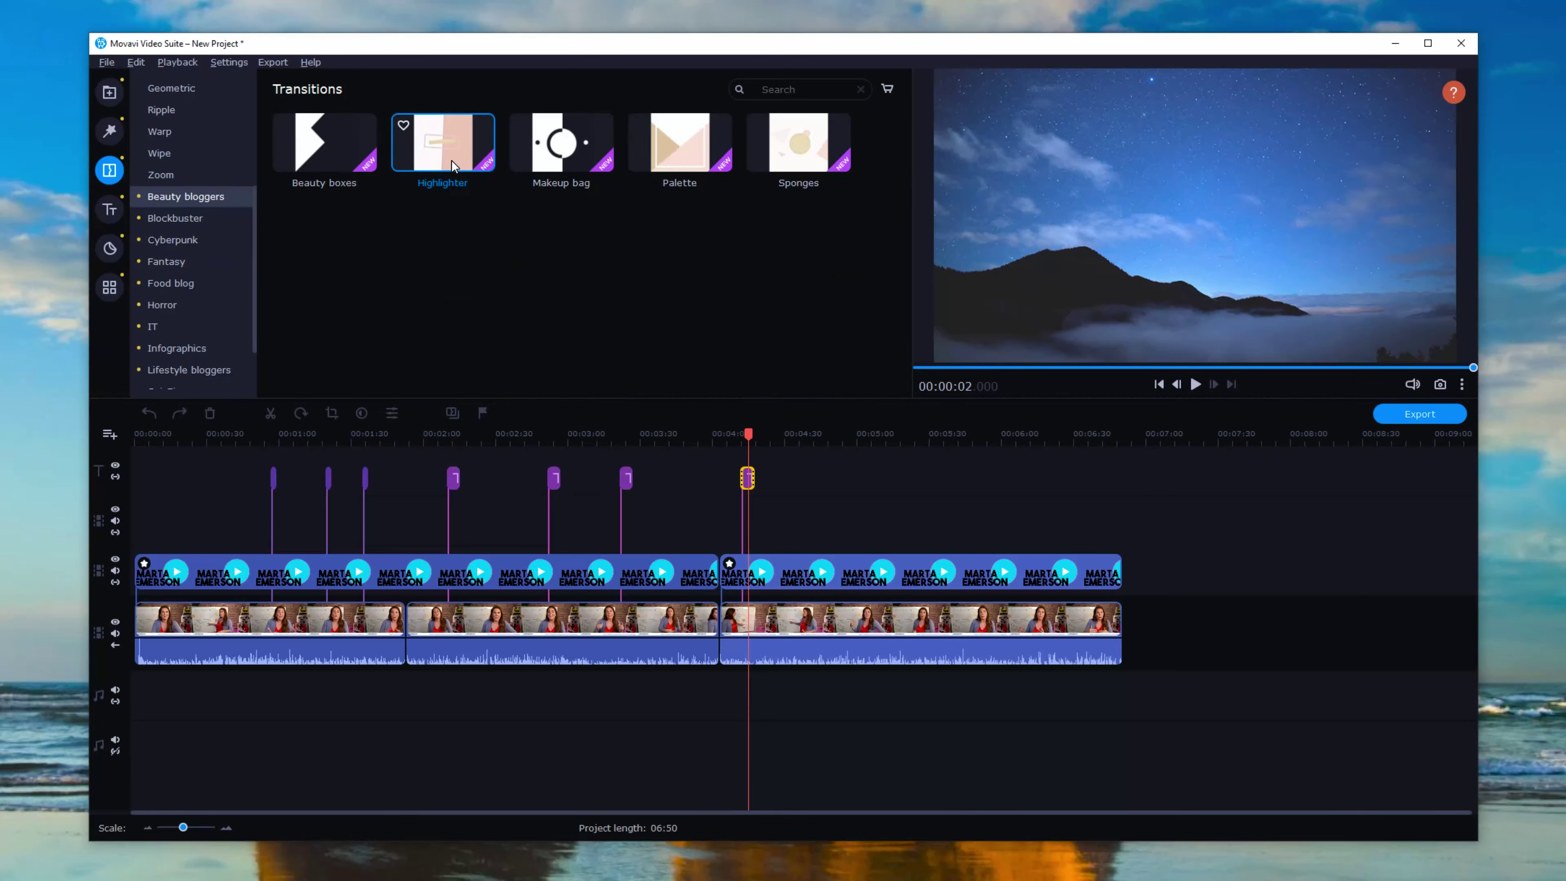
mouse_move(454, 154)
left_mouse_down()
mouse_move(749, 565)
mouse_move(698, 551)
left_mouse_up()
left_click(718, 435)
left_click(1195, 384)
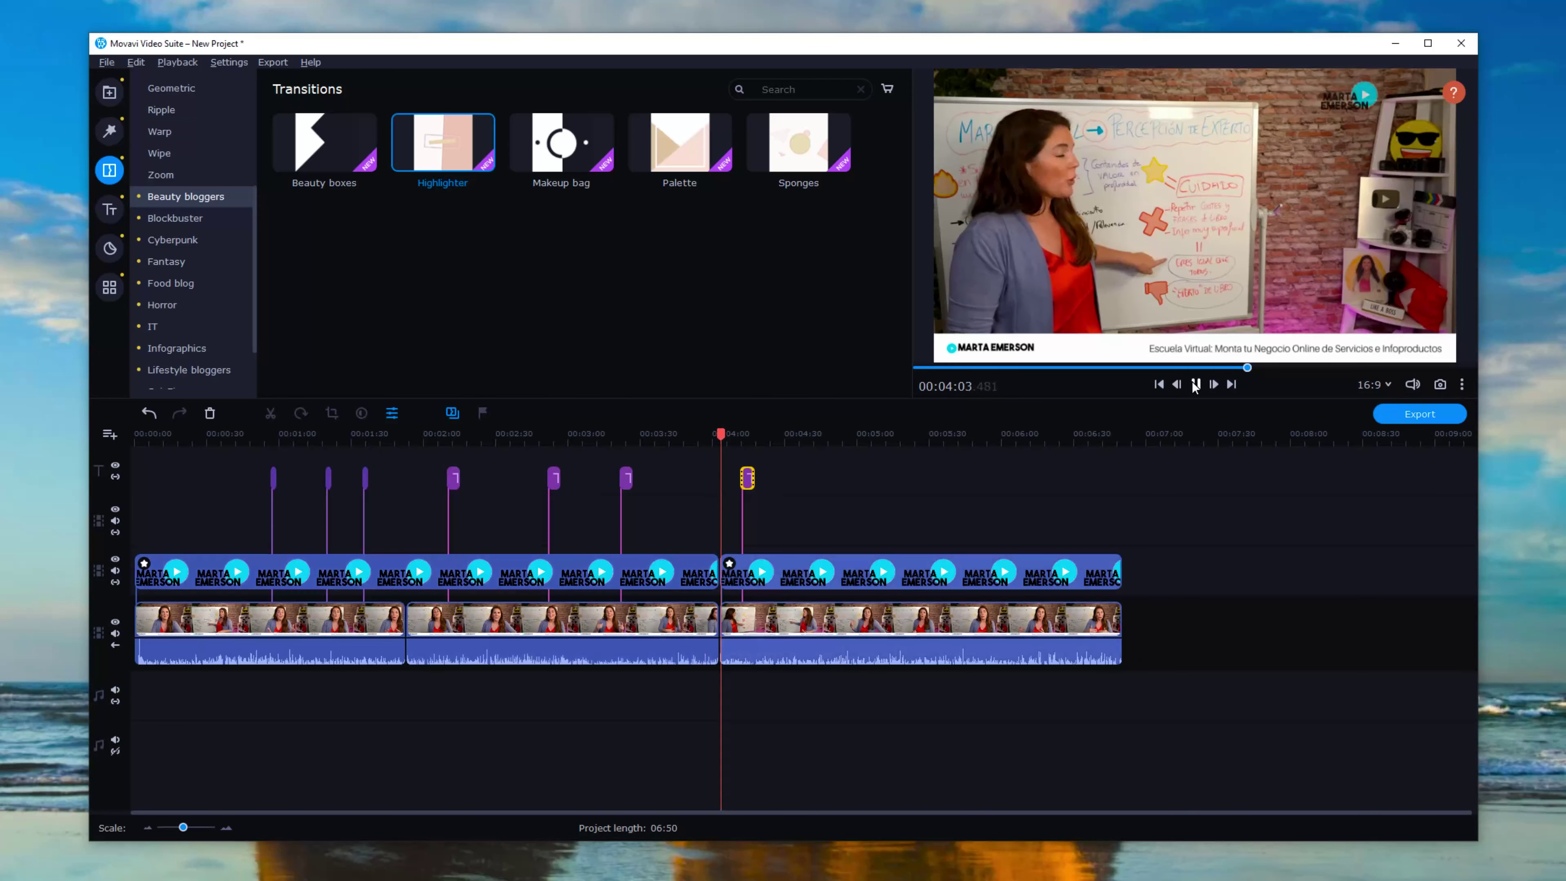
left_click(1195, 385)
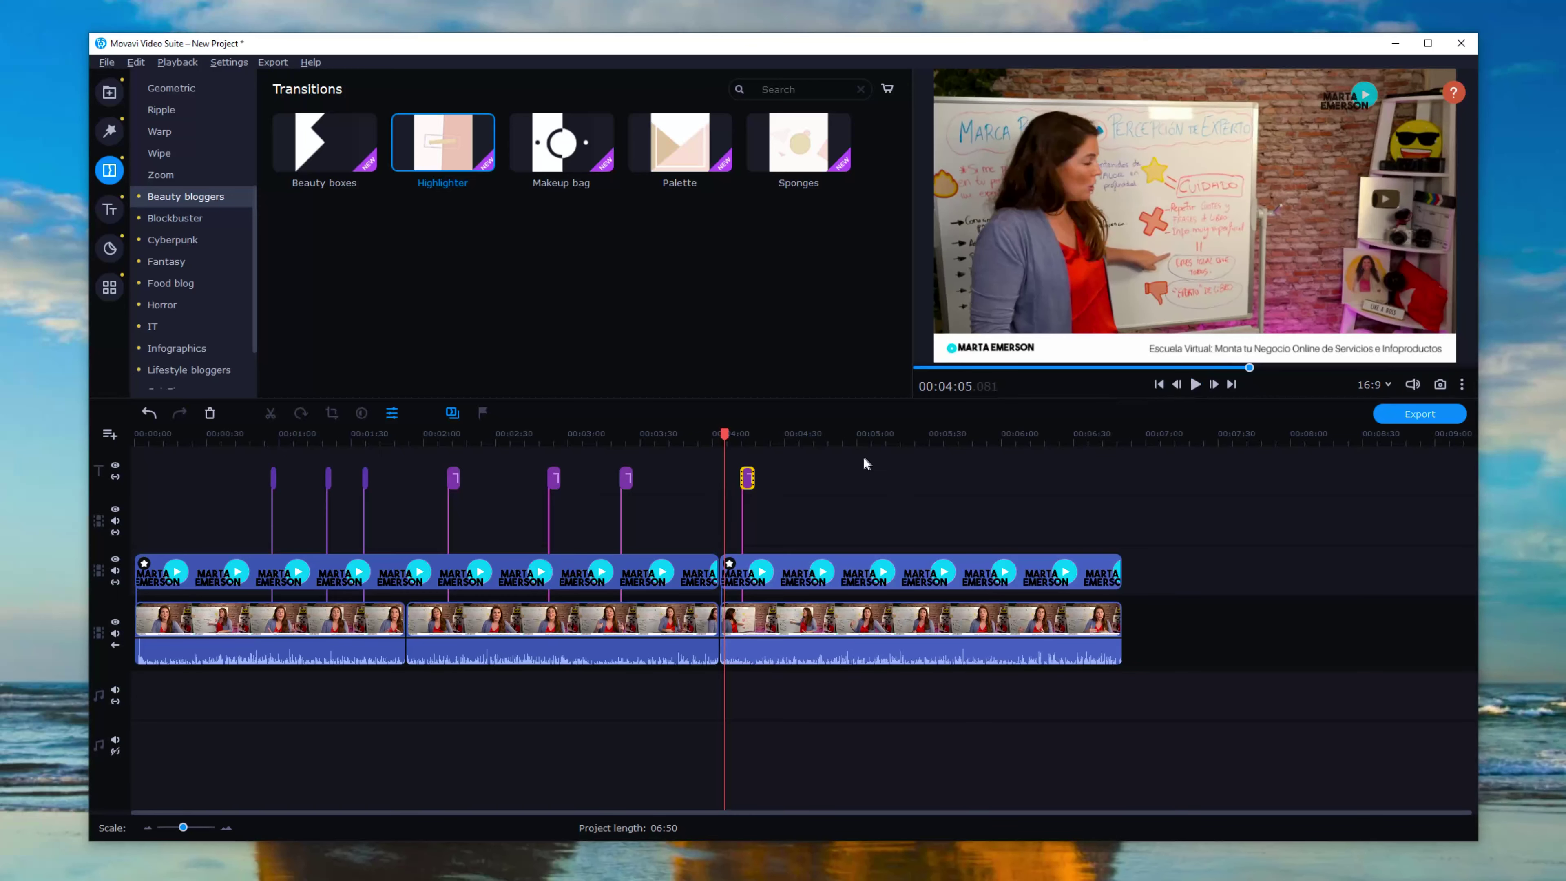
left_click(711, 434)
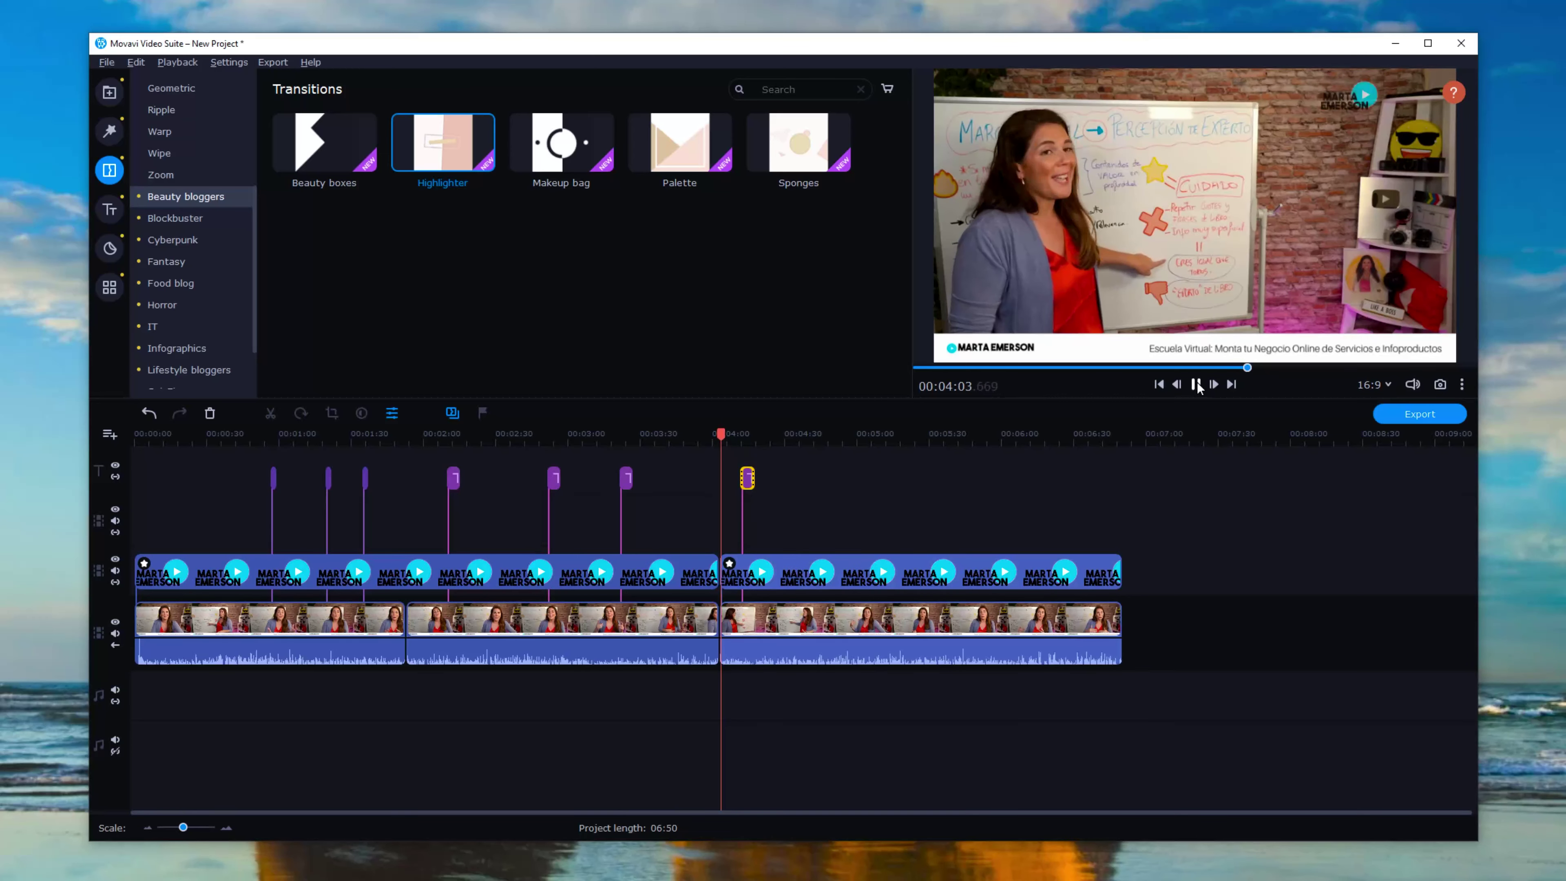
left_click(1197, 386)
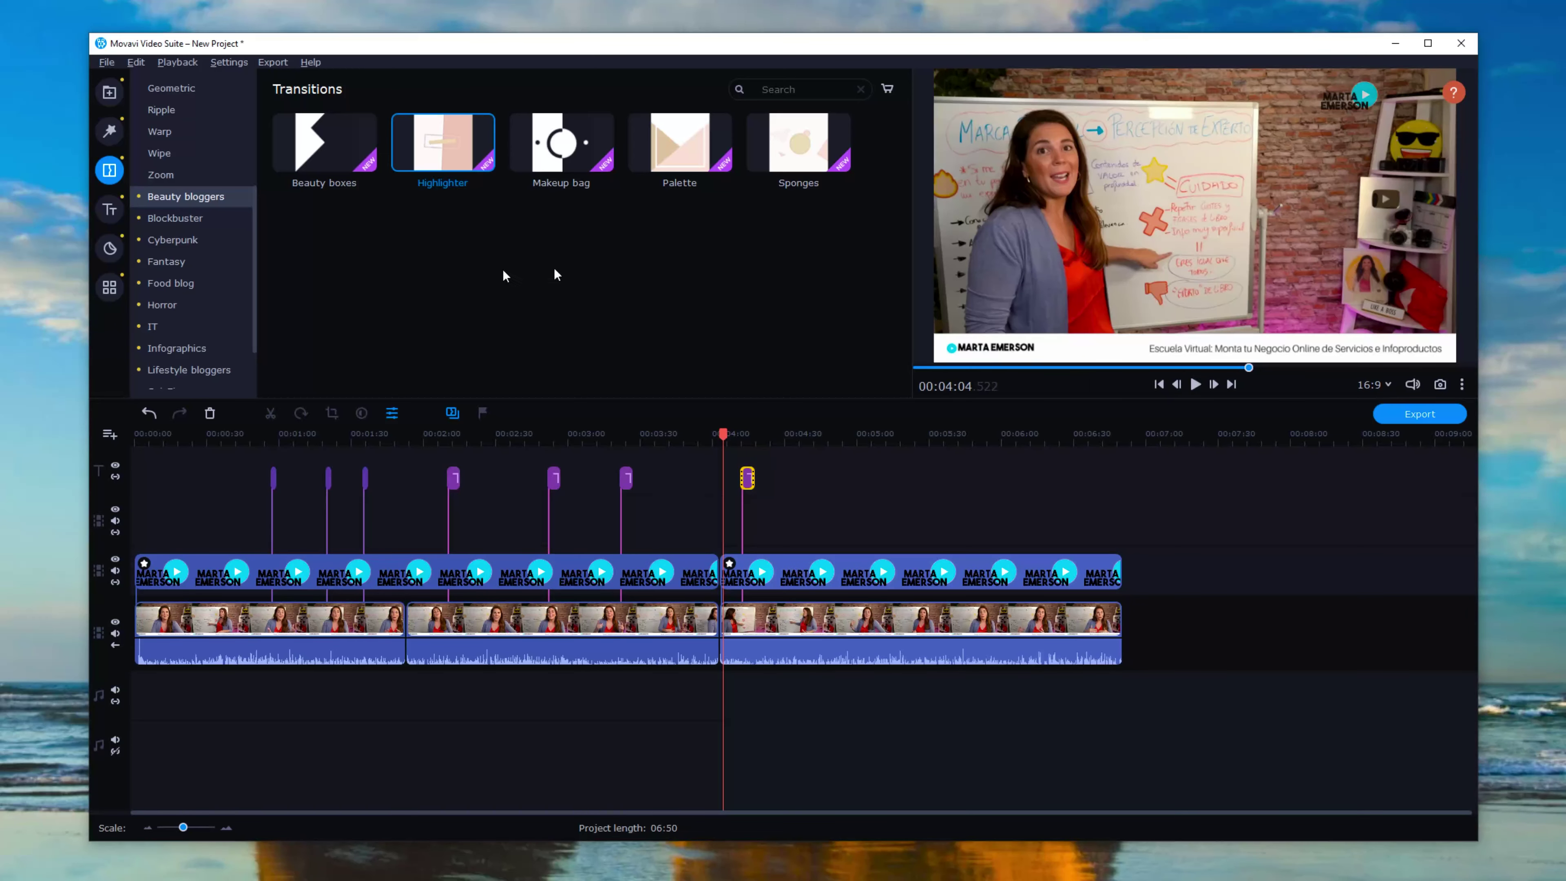
Step: Browse the themed transition categories from Blockbuster through Food blog
key("Down")
key("Down")
key("Down")
key("Down")
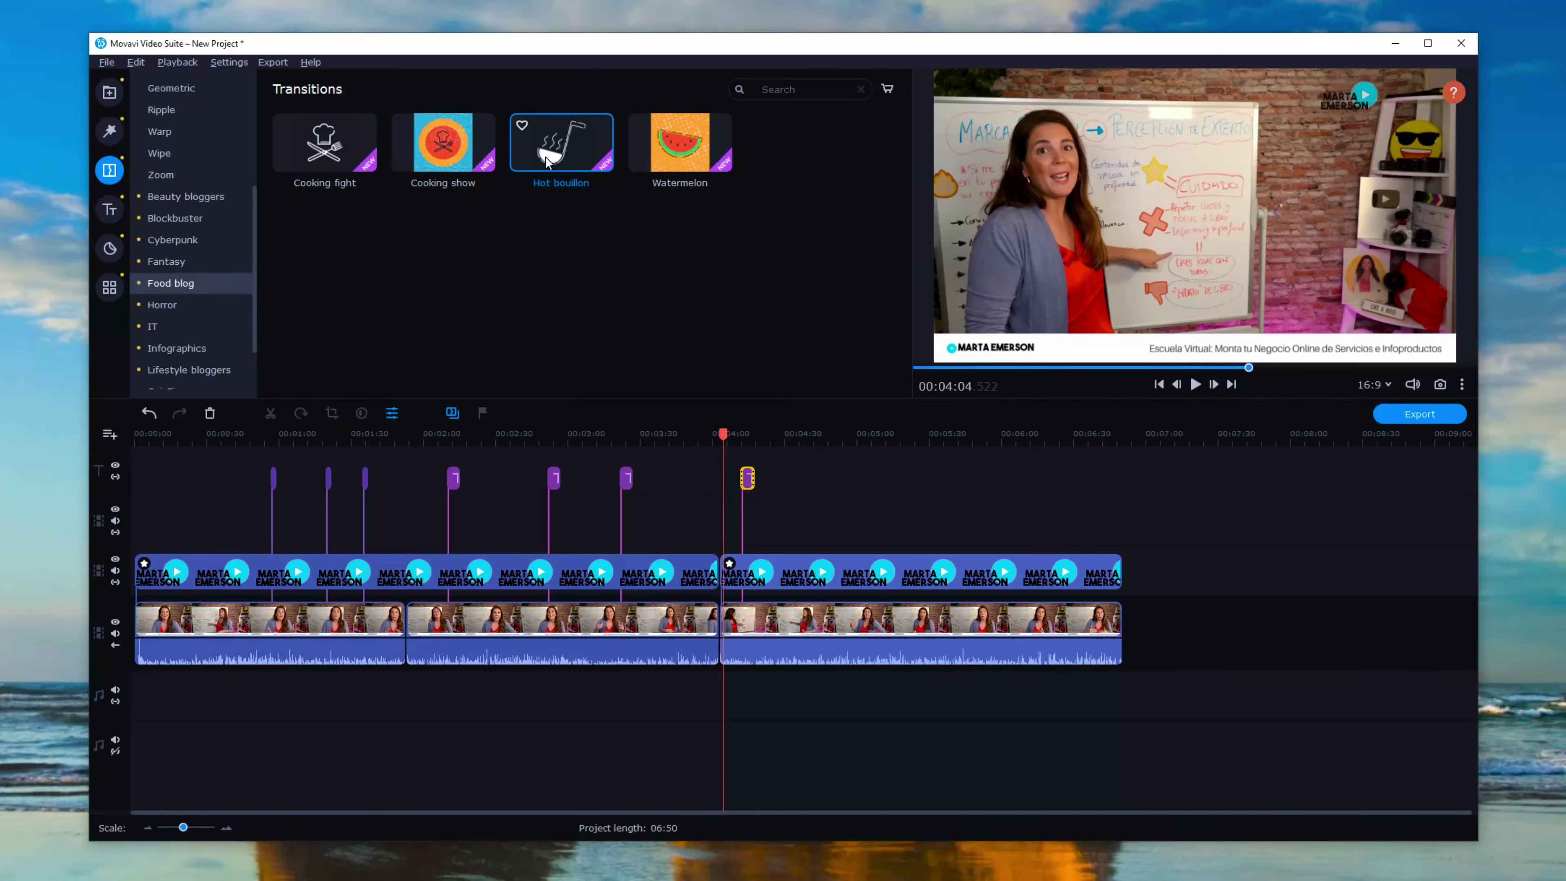
Step: Look through the Artistic filters
left_click(109, 131)
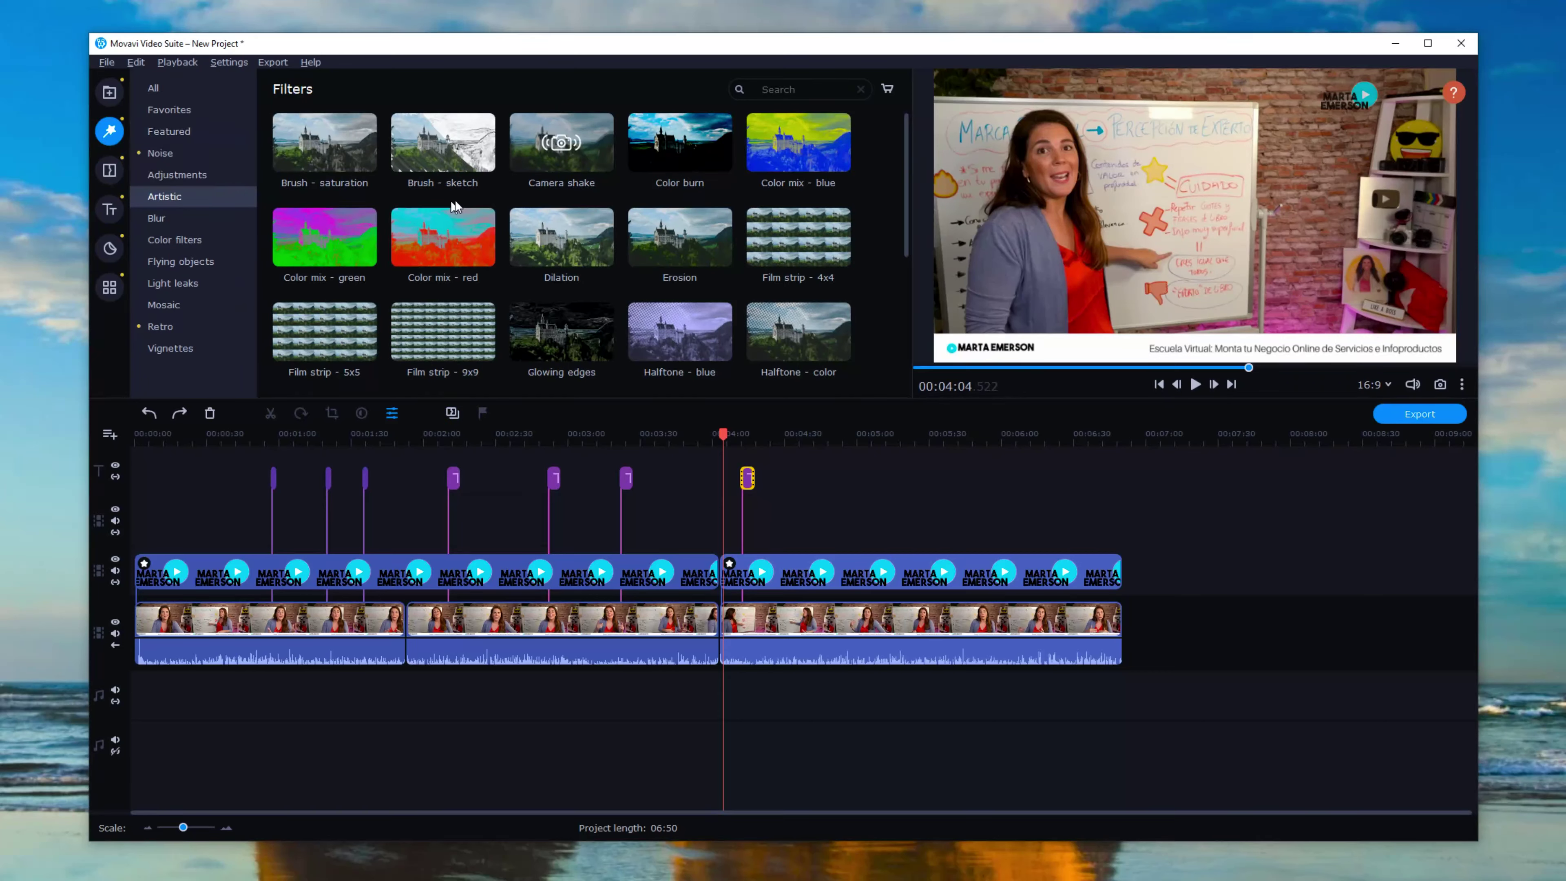
scroll(599, 261, "down", 1)
scroll(599, 261, "down", 2)
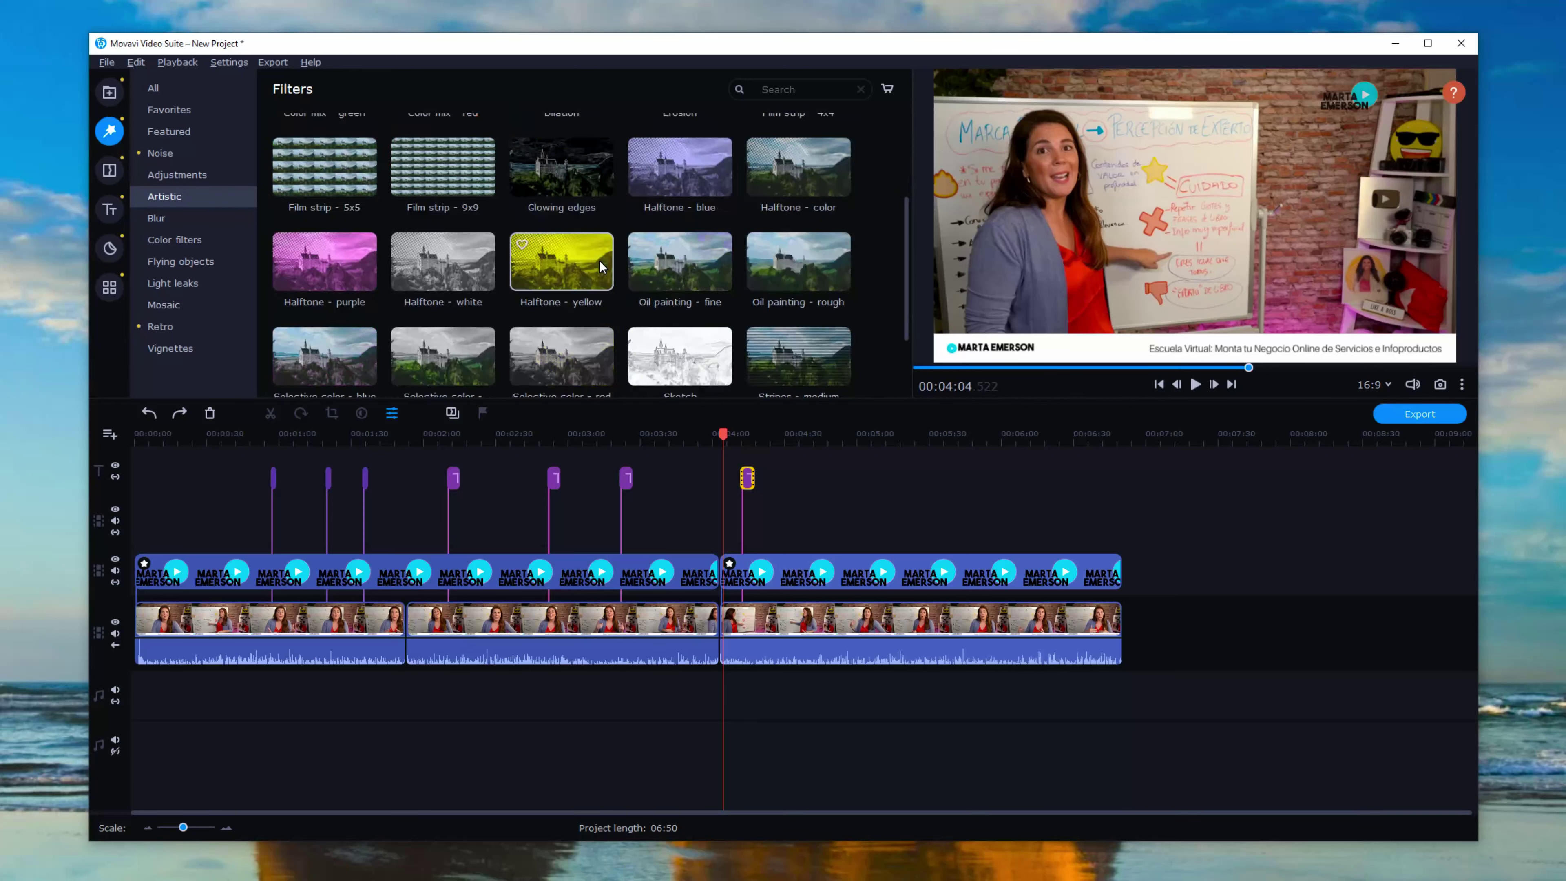
scroll(599, 265, "up", 3)
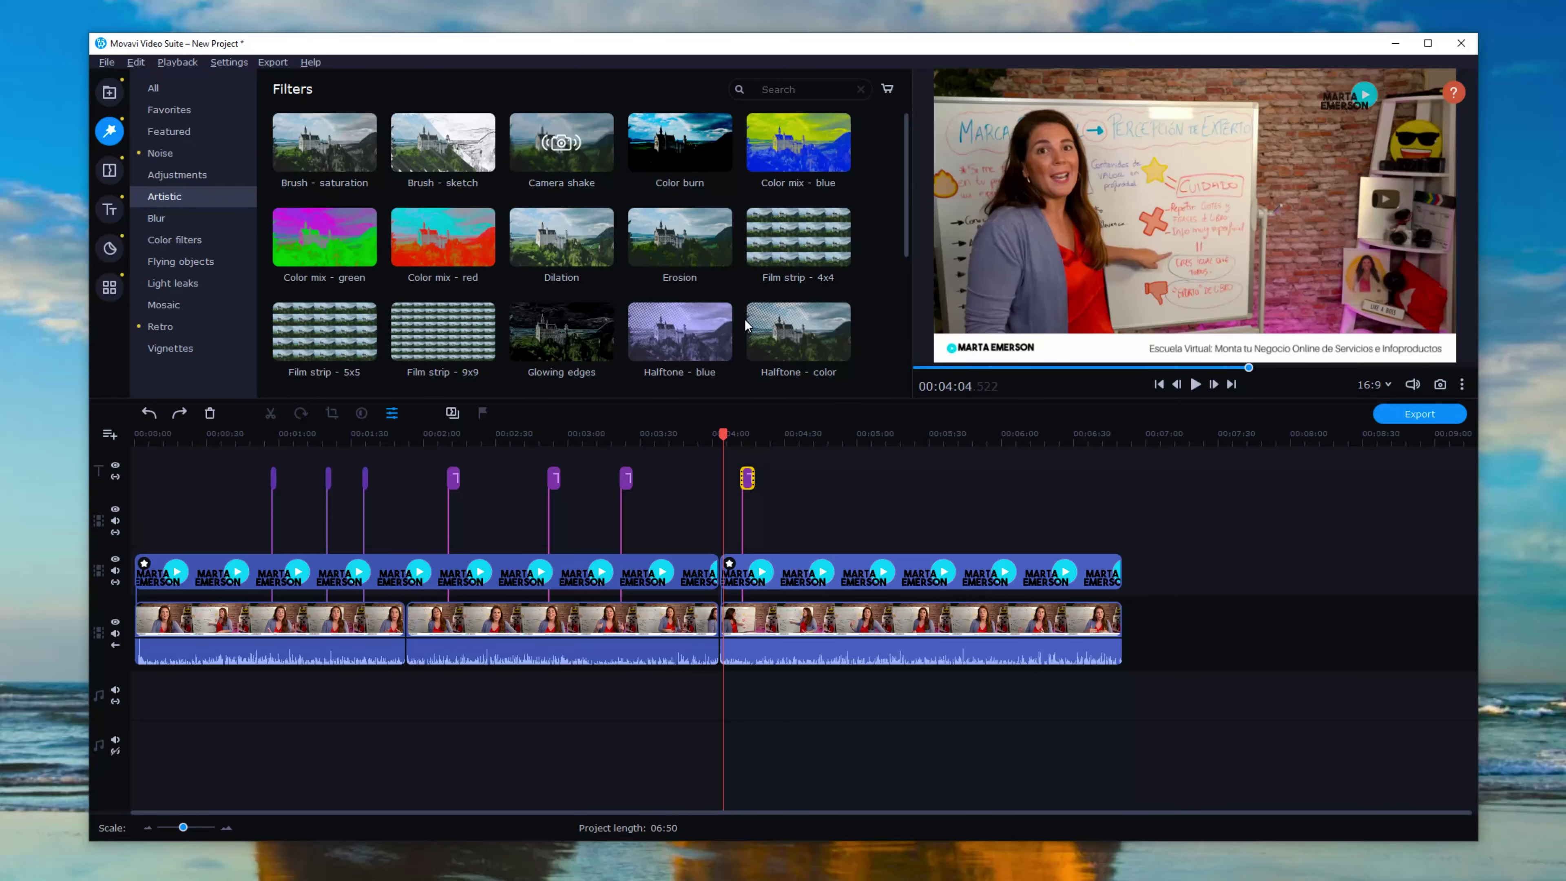
Step: Split the last course clip at about 00:05:21 and at 00:05:24.600, and select the short piece between the cuts
left_click_drag(724, 434, 916, 434)
left_click(903, 434)
key("ctrl+b")
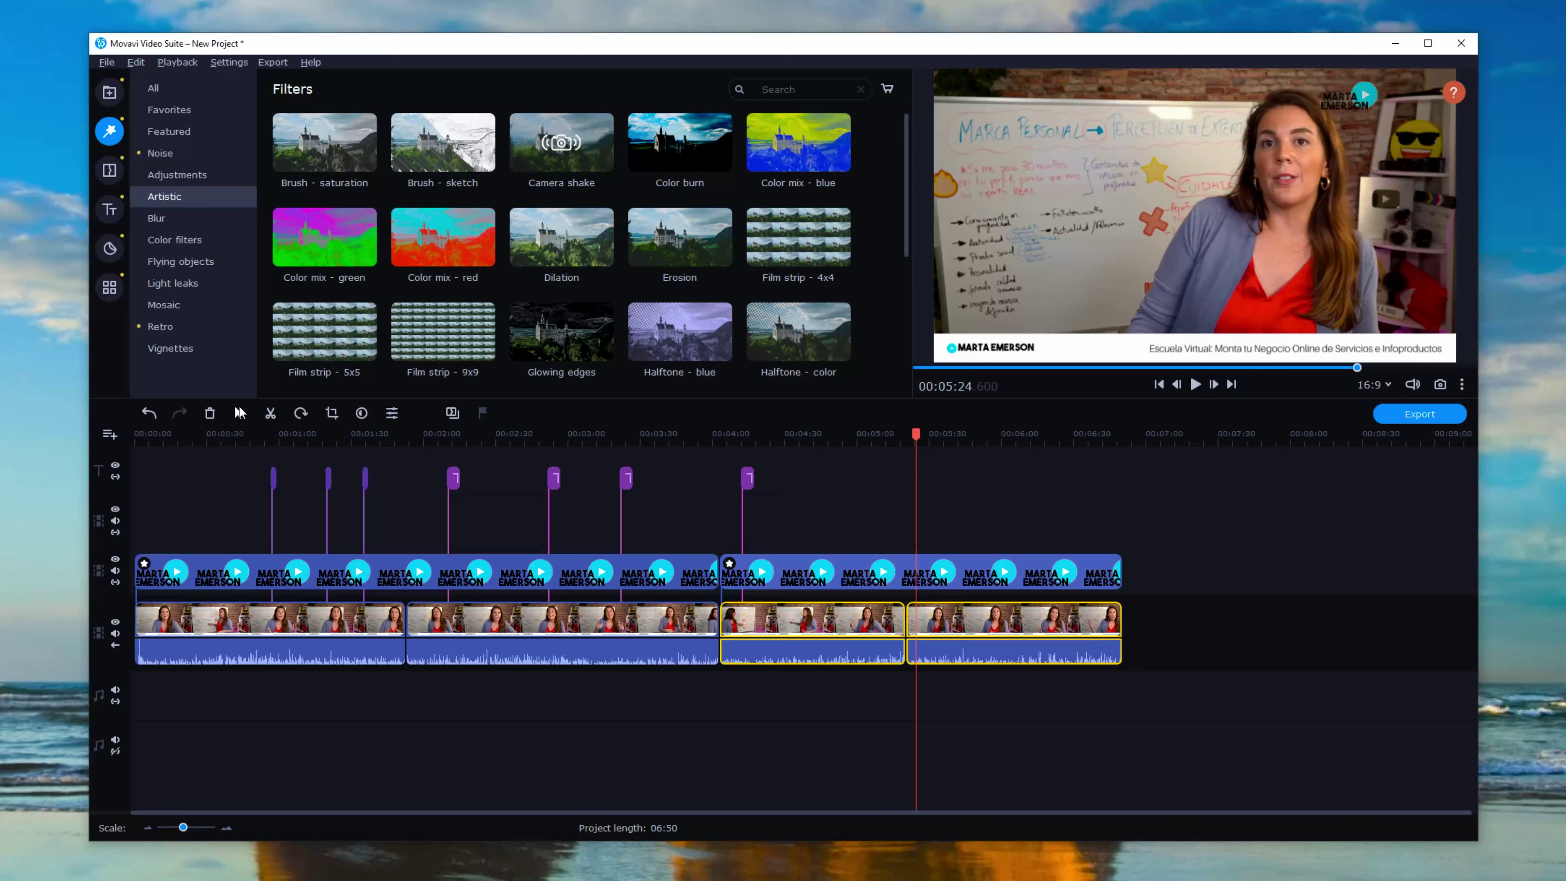
key("ctrl+b")
left_click(908, 618)
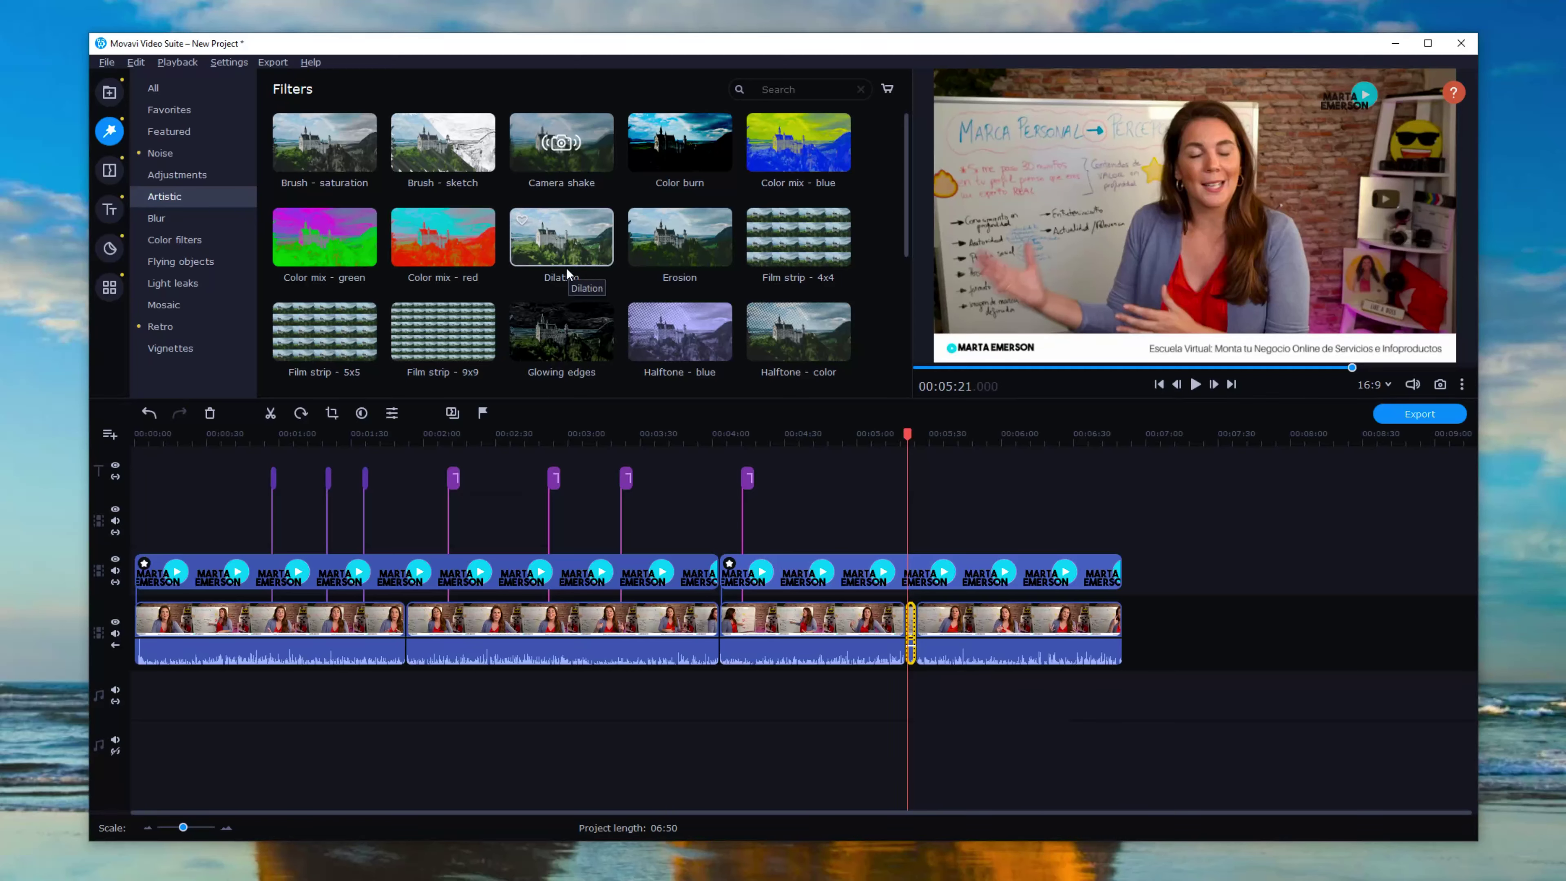
Step: Try the Camera shake filter on the clip part before the short piece, and undo it together with the splits
left_click(540, 153)
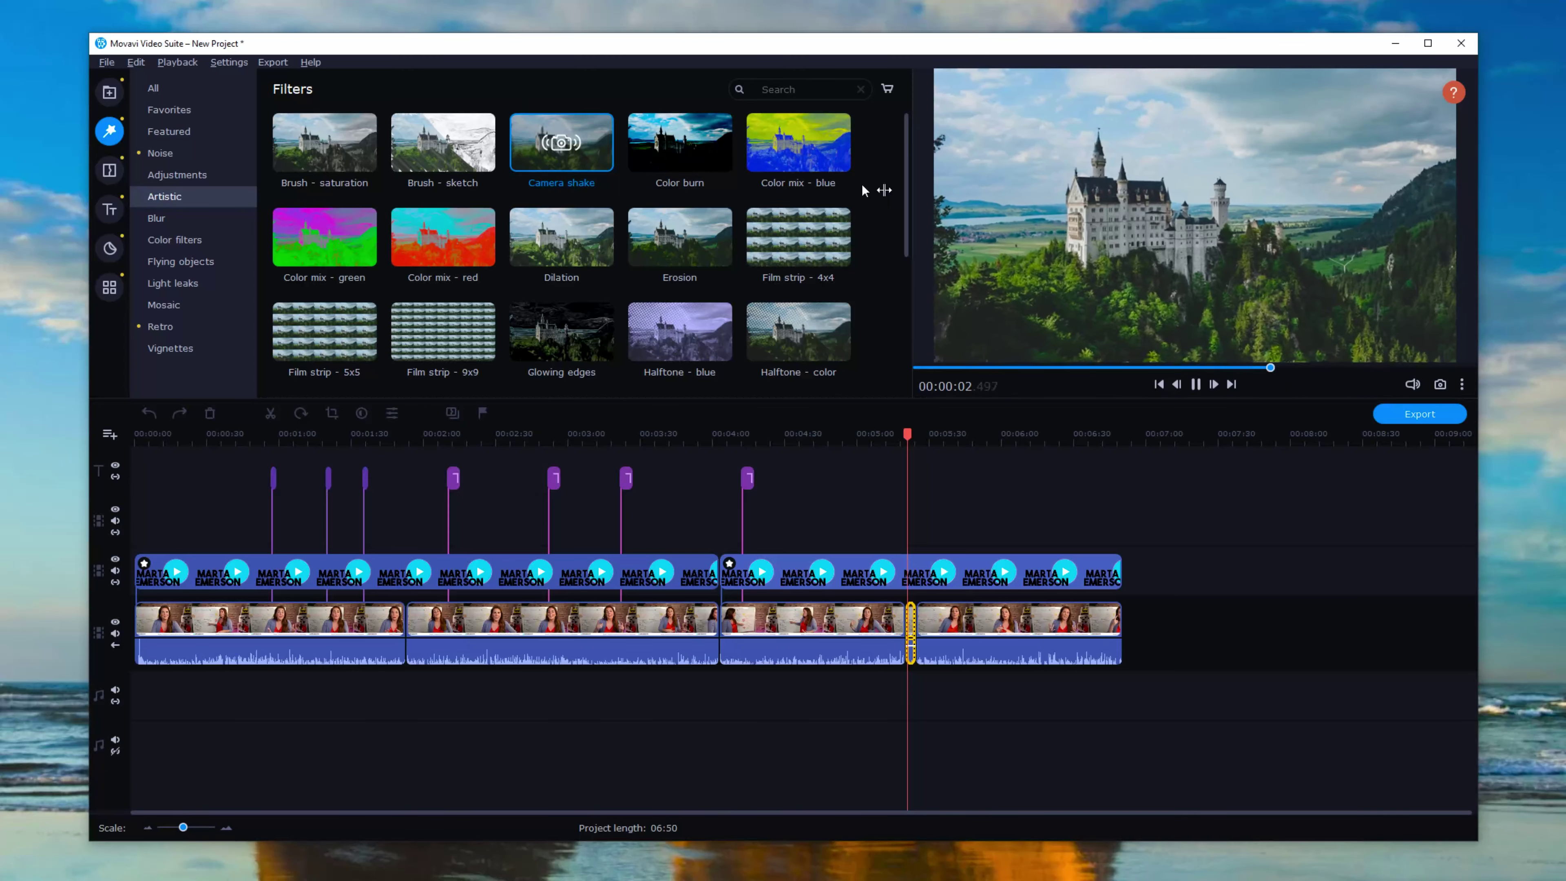
left_click_drag(530, 148, 863, 617)
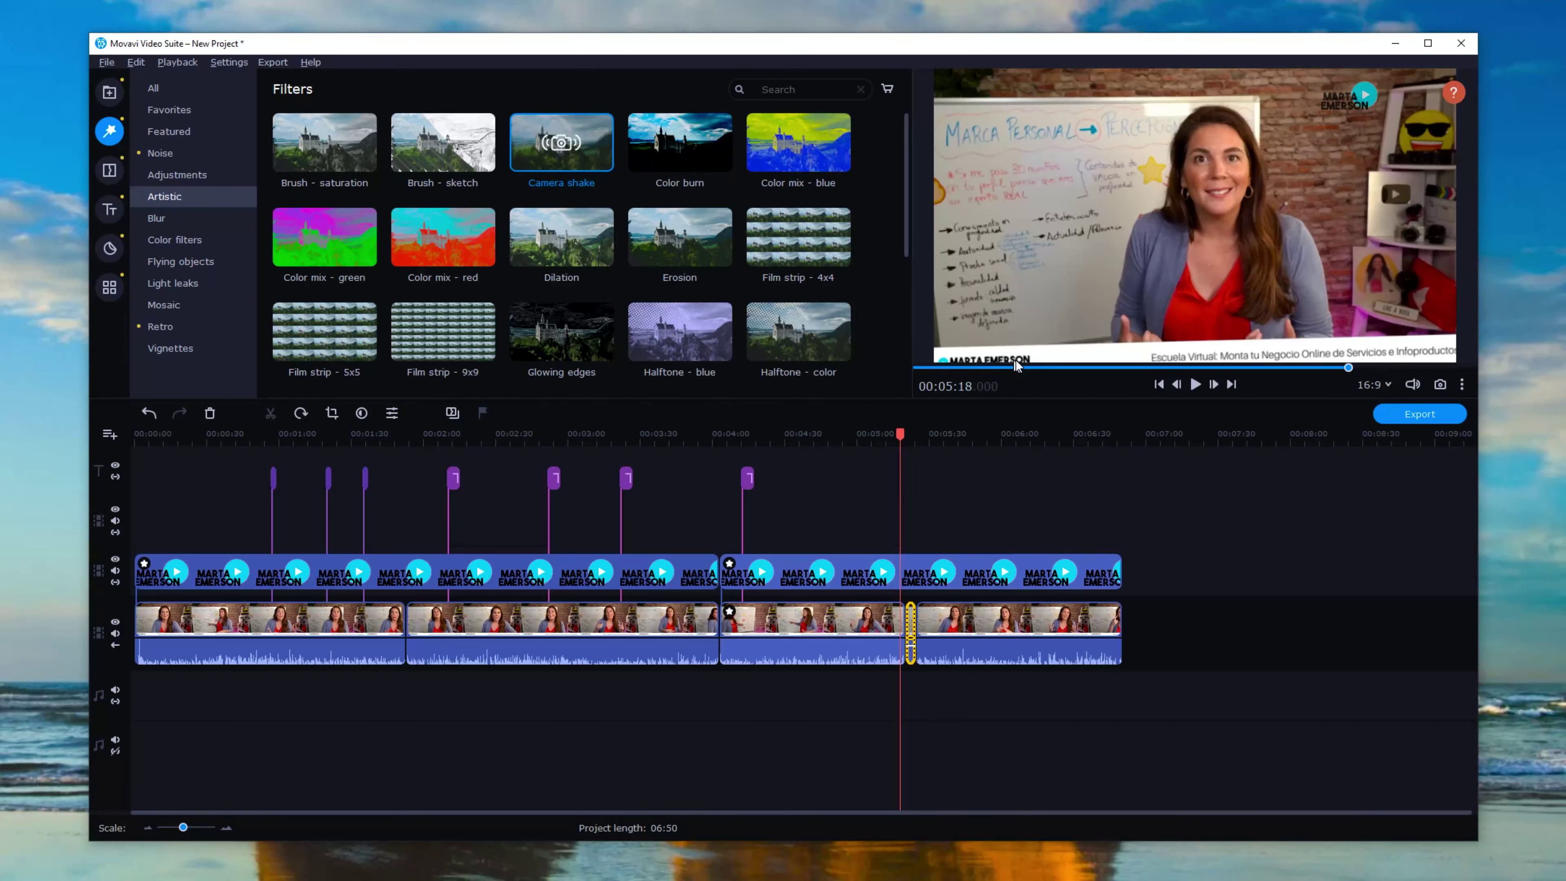
left_click(1193, 385)
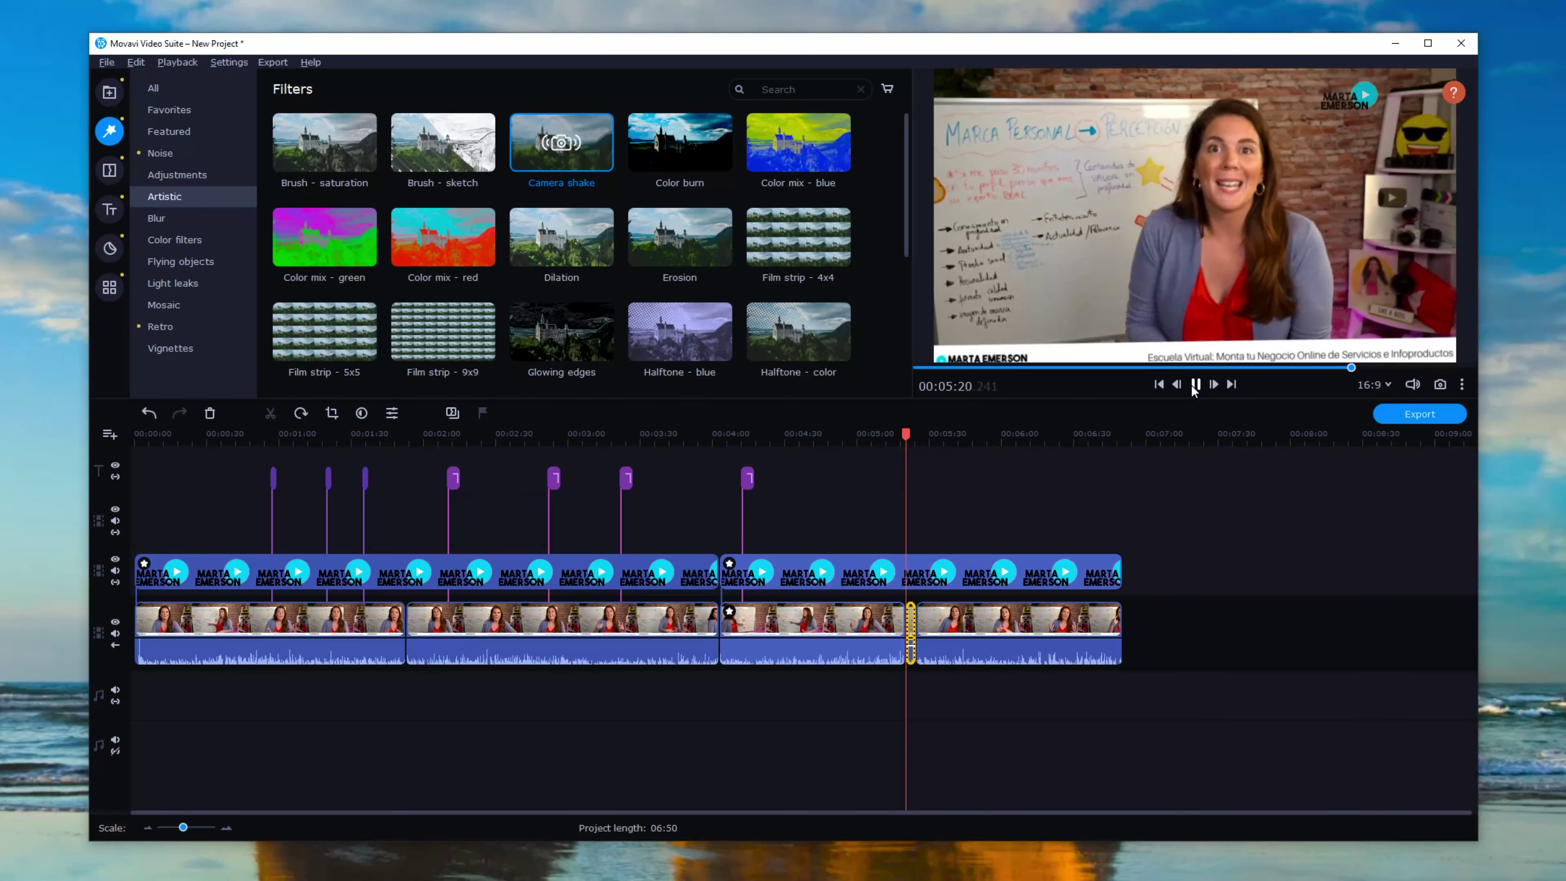
left_click(1195, 385)
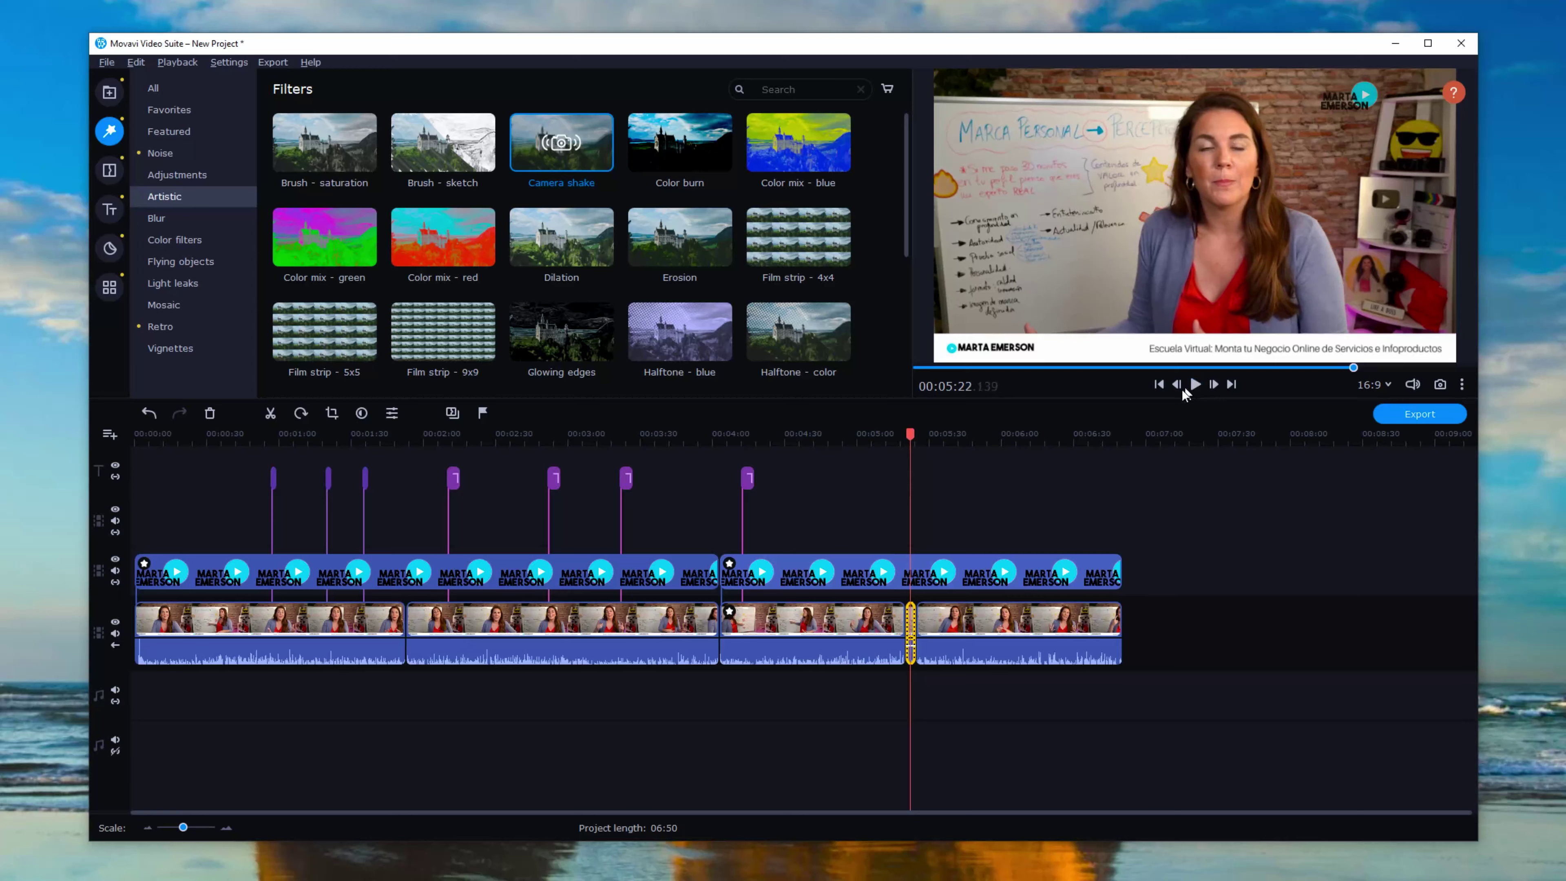
key("ctrl+z")
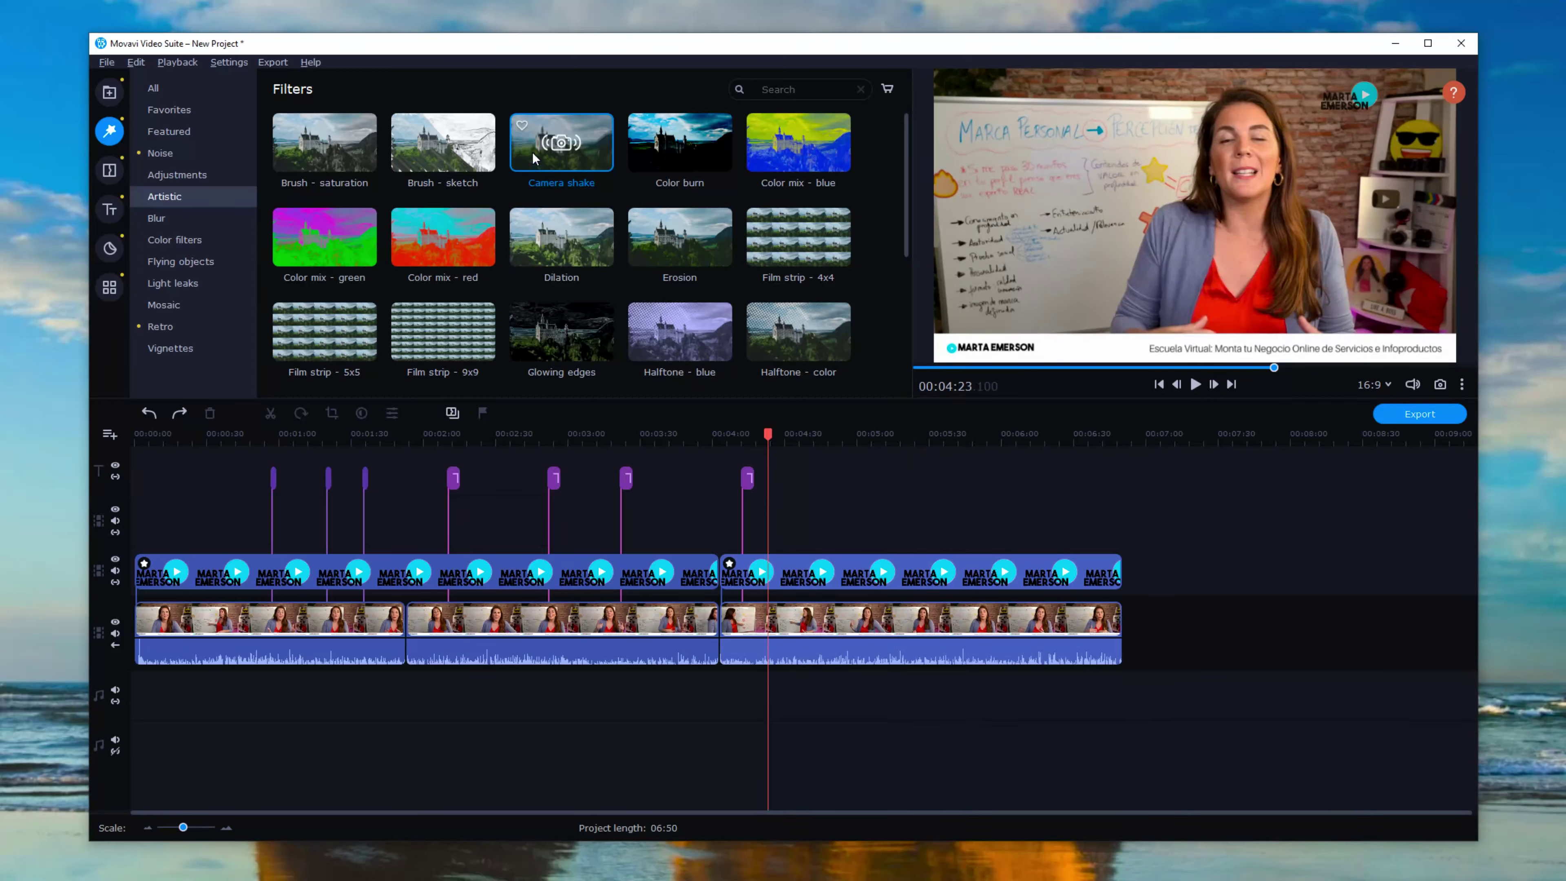
Step: Apply the Artistic filters Camera shake and Film strip - 5x5 to the whole last course clip, playing back each effect
left_click_drag(534, 154, 774, 621)
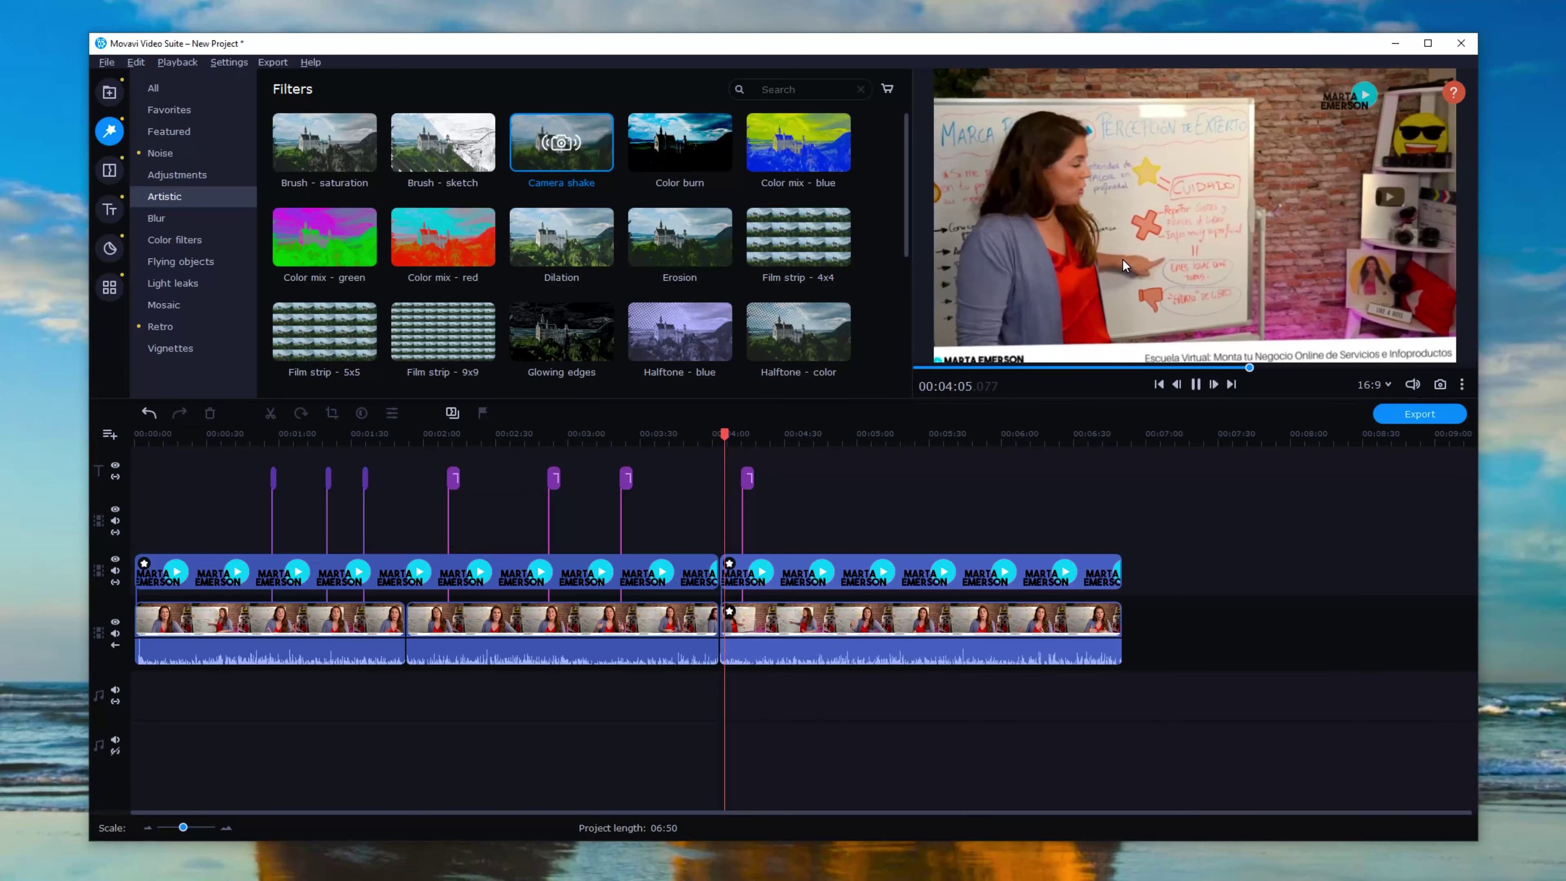
left_click(1197, 387)
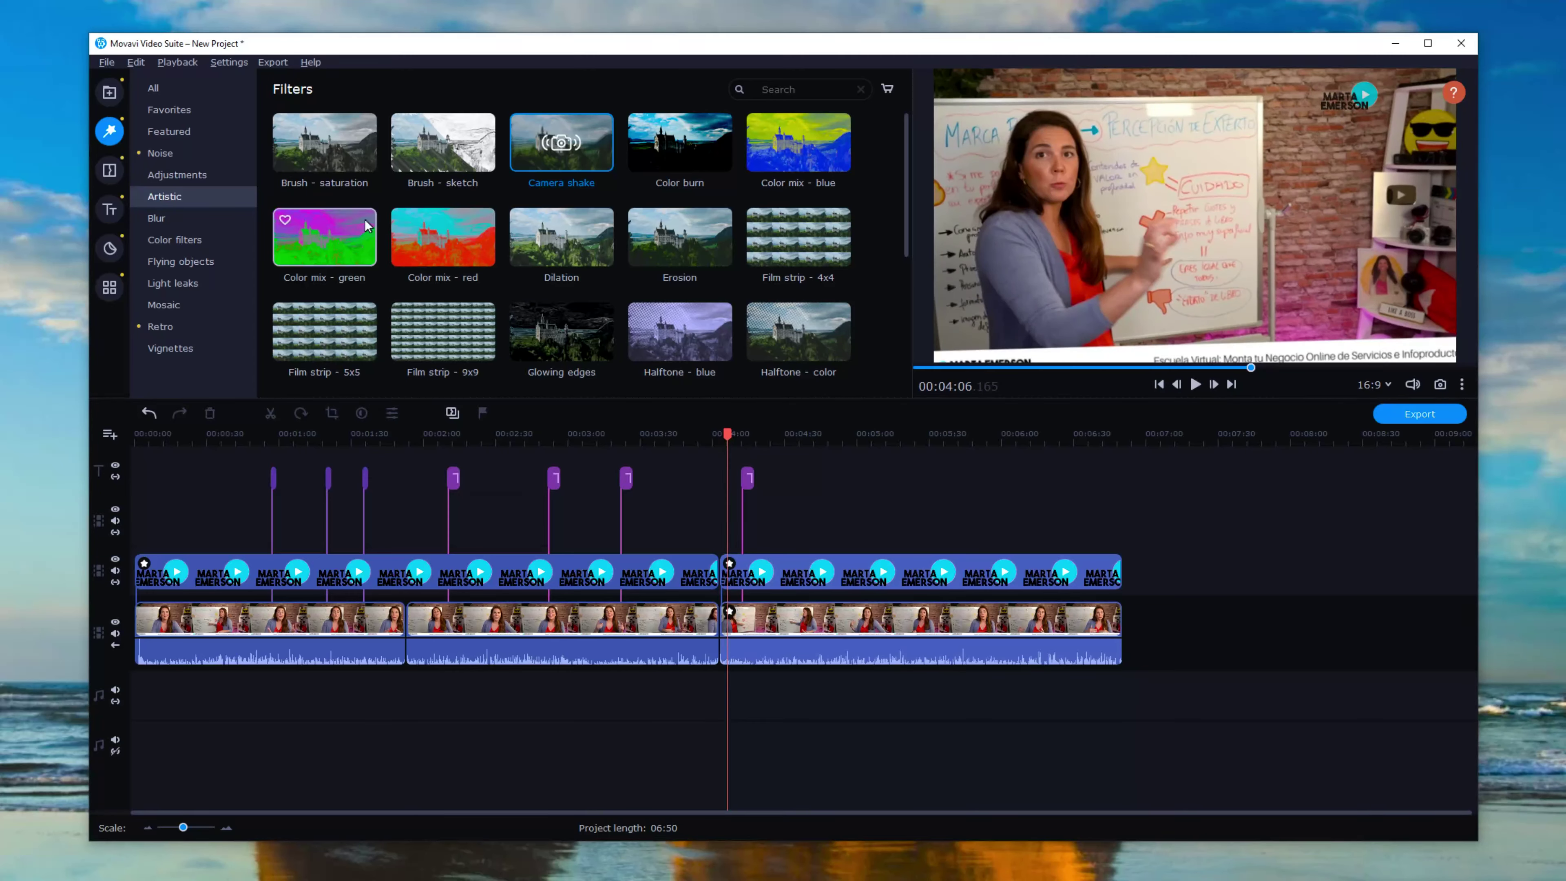
scroll(442, 334, "down", 1)
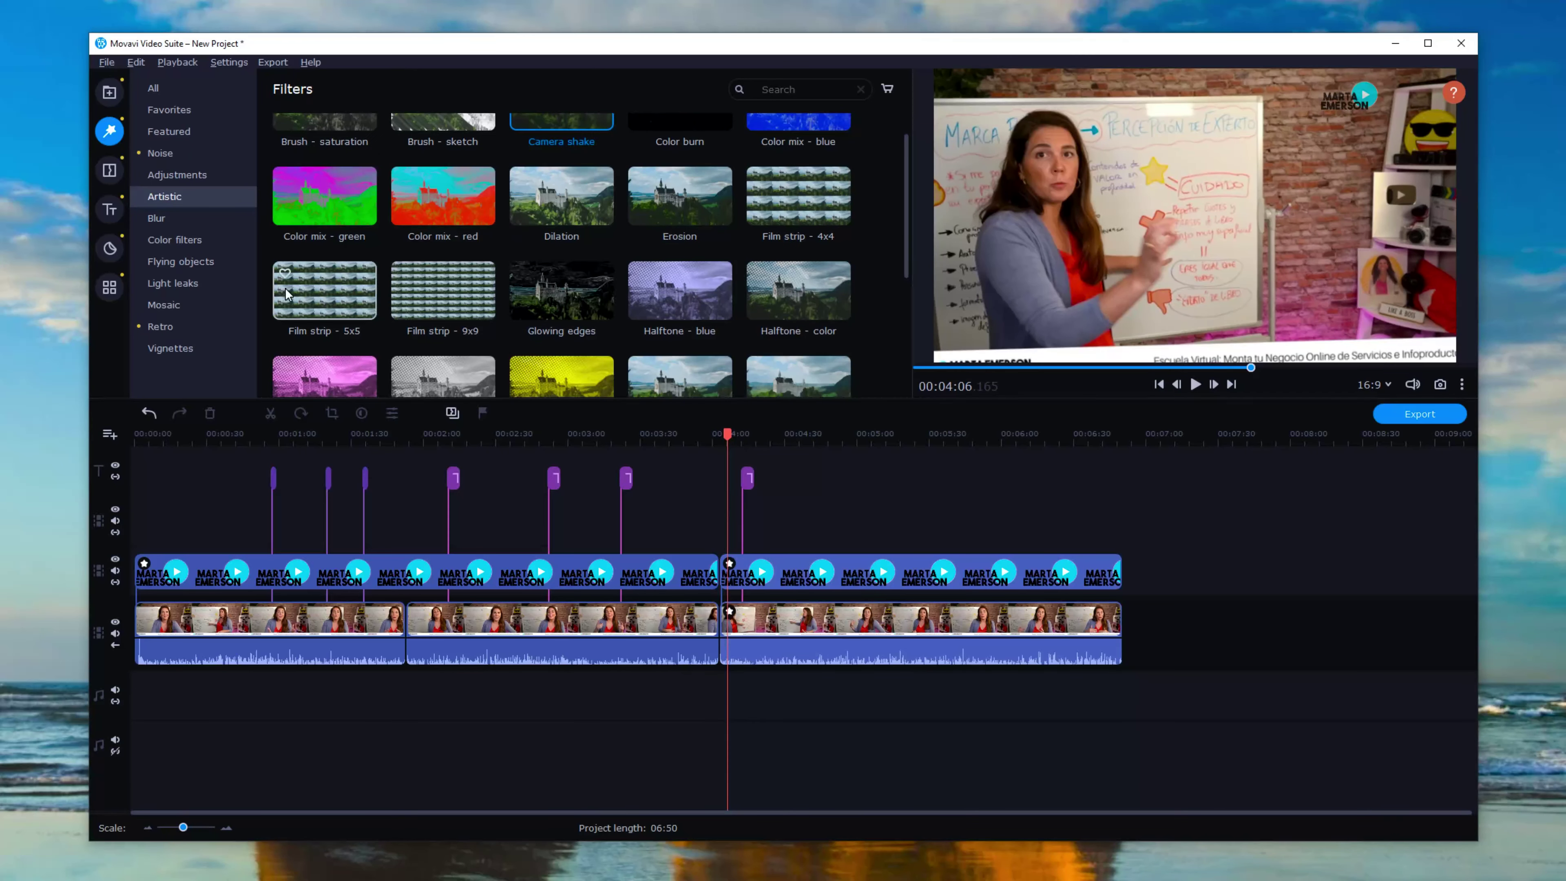
left_click_drag(298, 307, 786, 665)
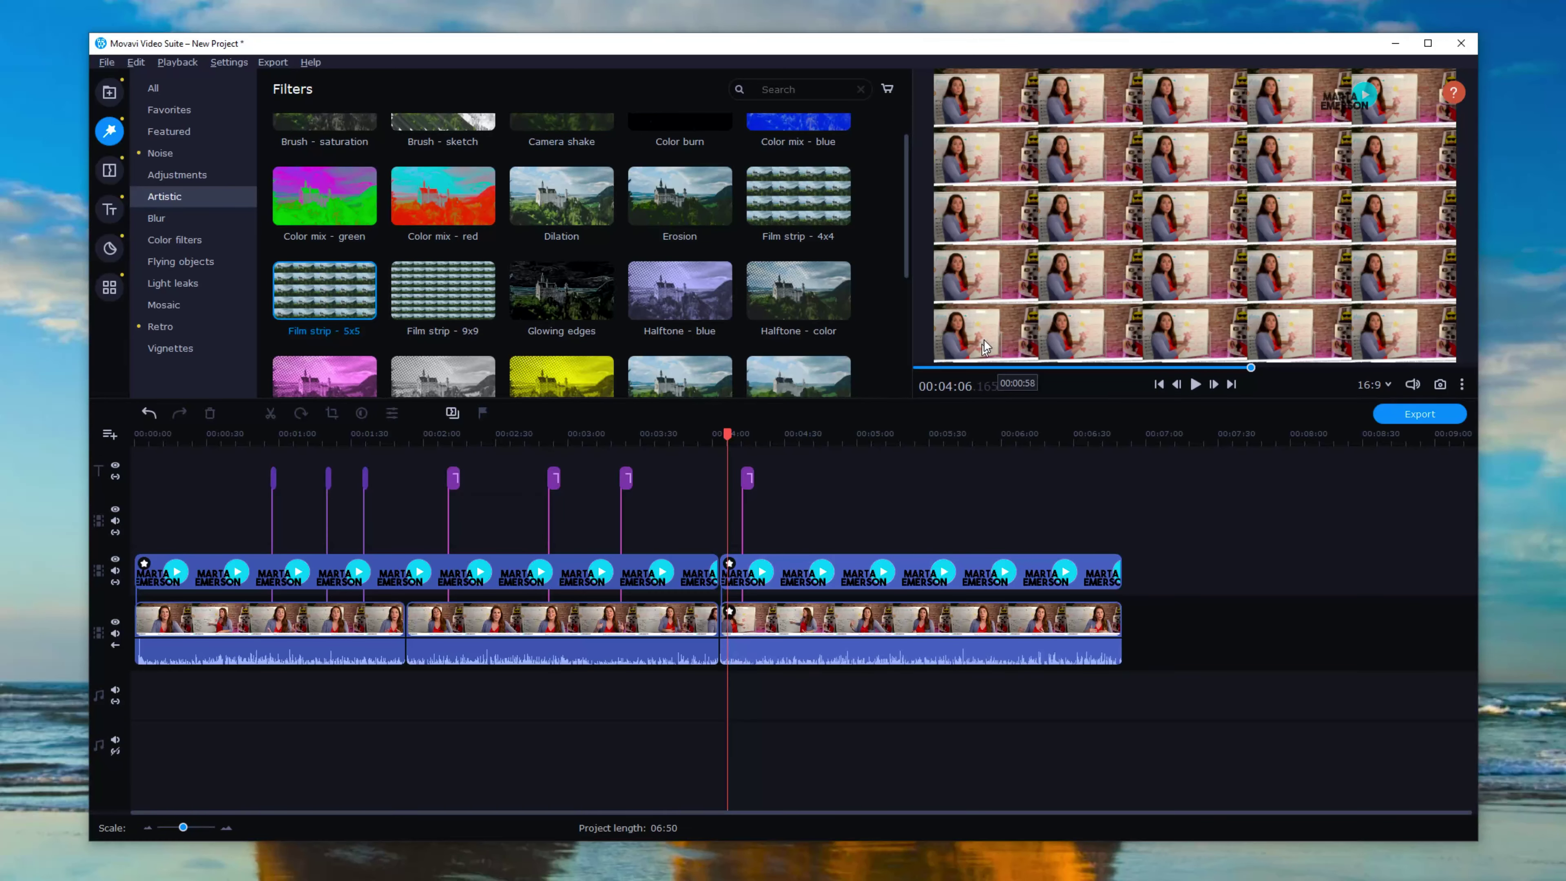
left_click(1195, 384)
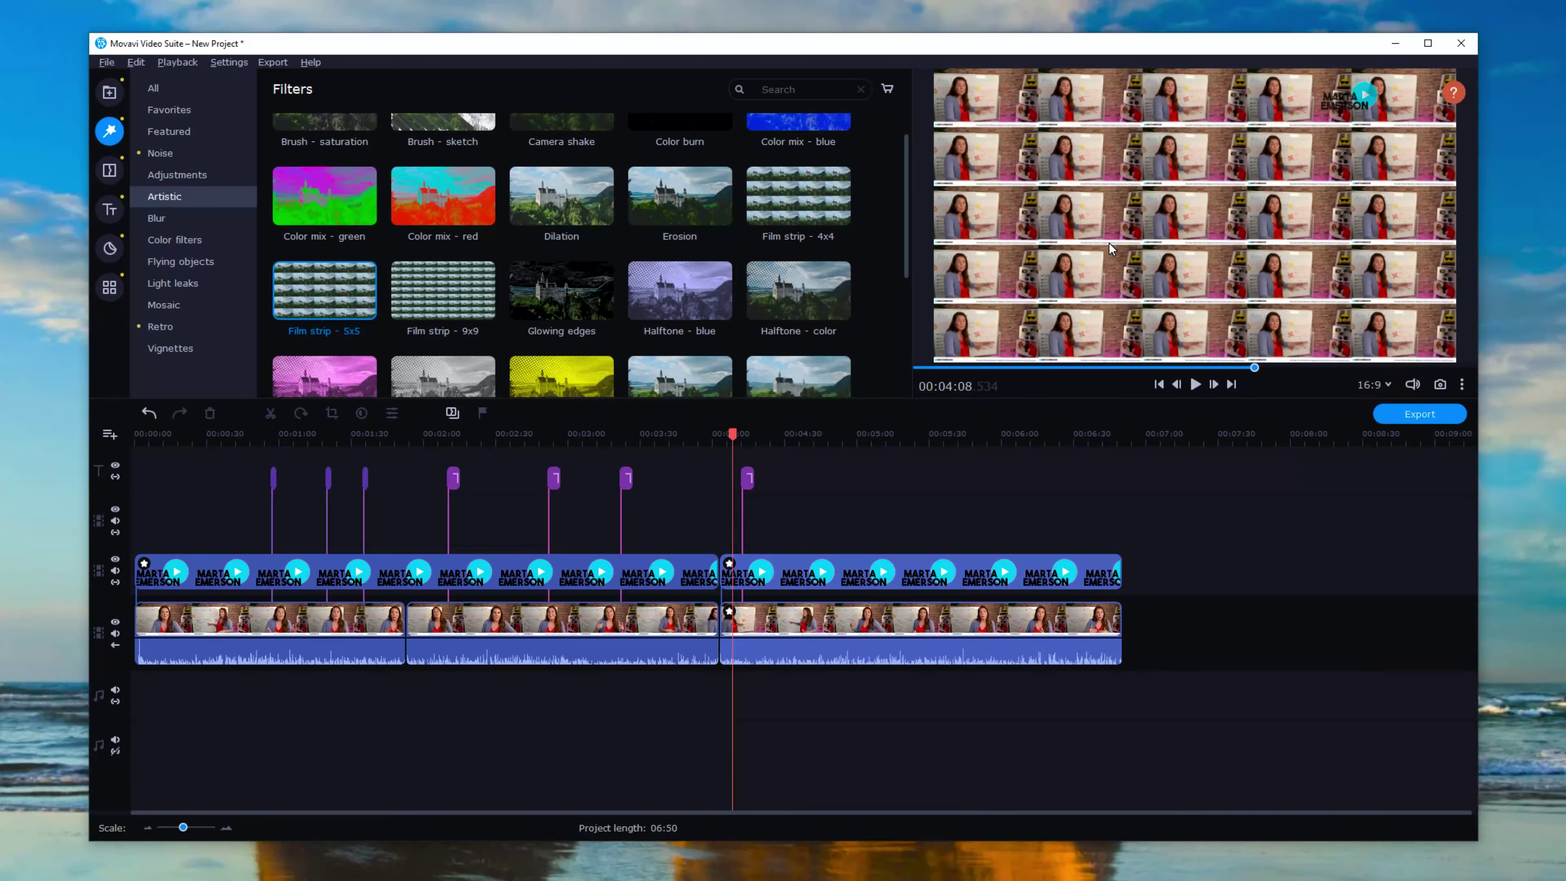
Step: Apply the Artistic filter Halftone - purple to the last course clip, and look through the remaining Artistic filters
scroll(634, 226, "down", 2)
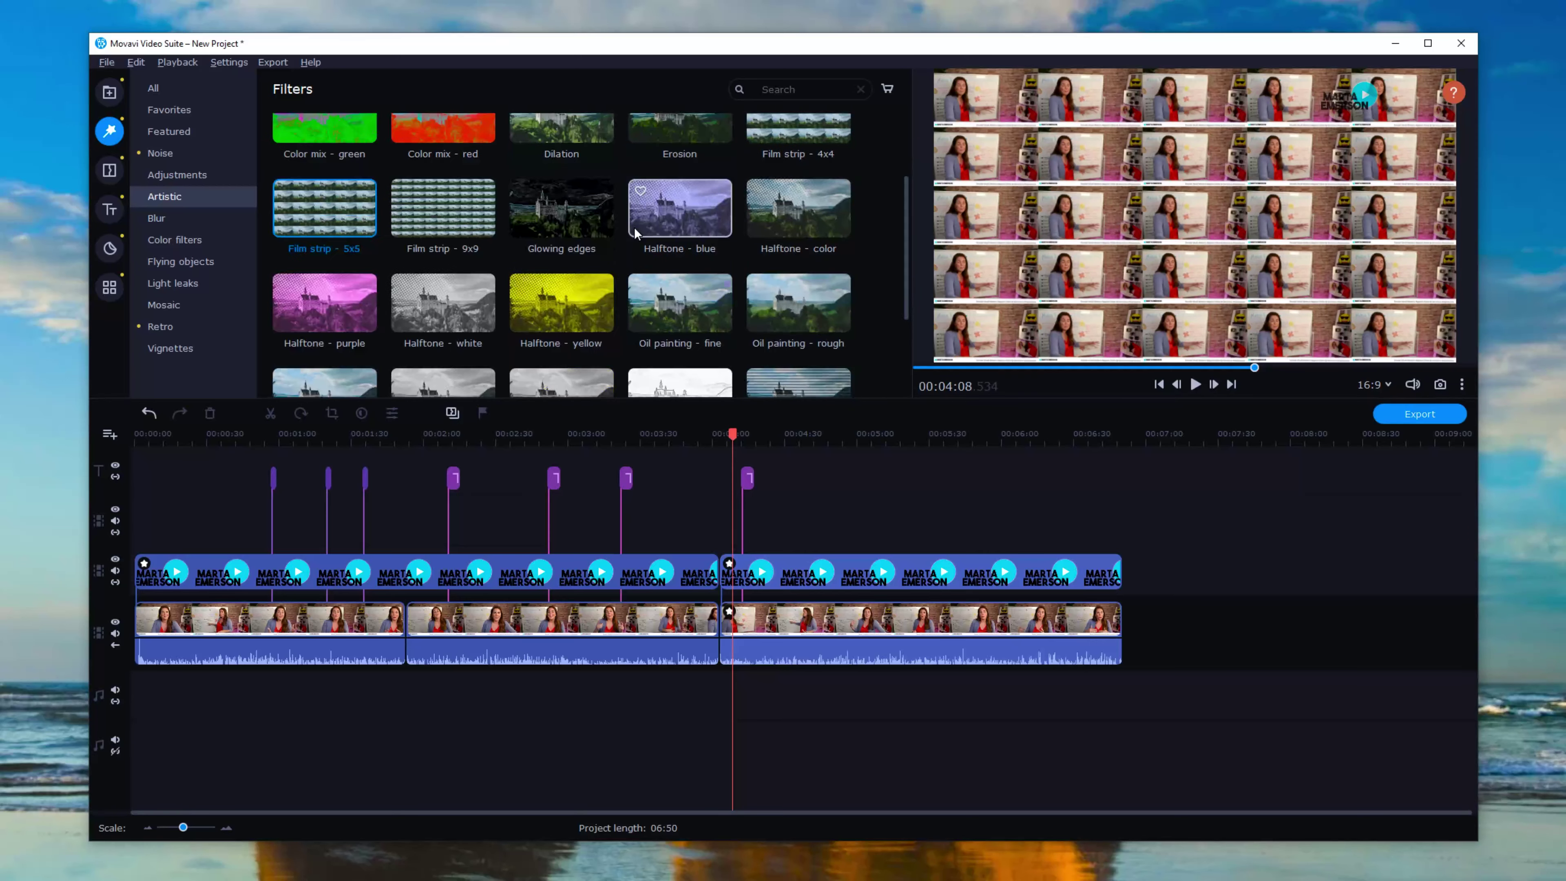
left_click_drag(311, 270, 759, 626)
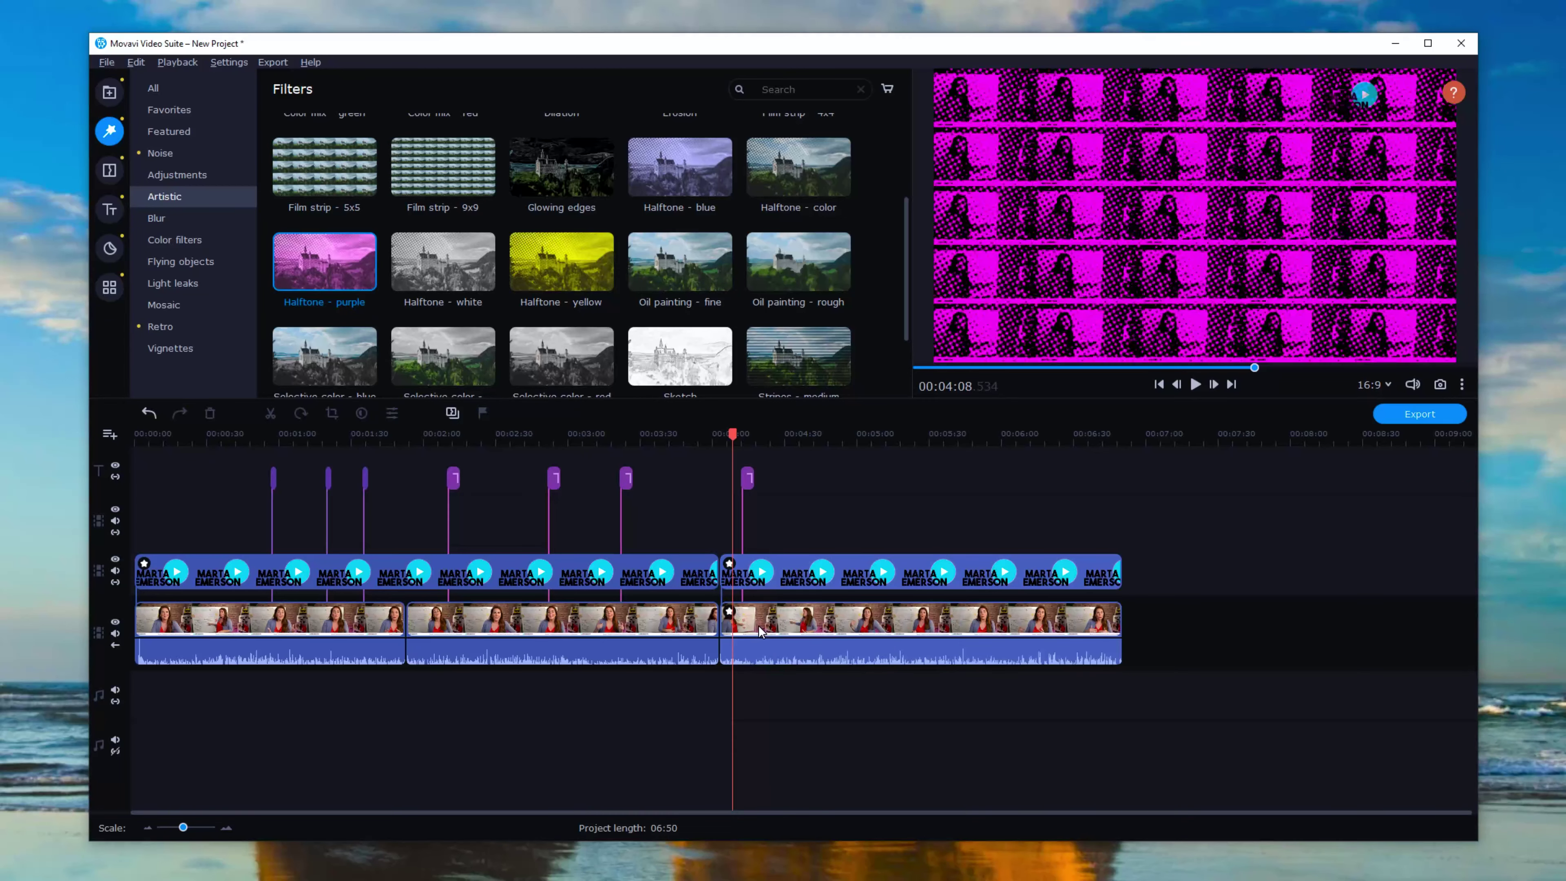
scroll(605, 312, "down", 2)
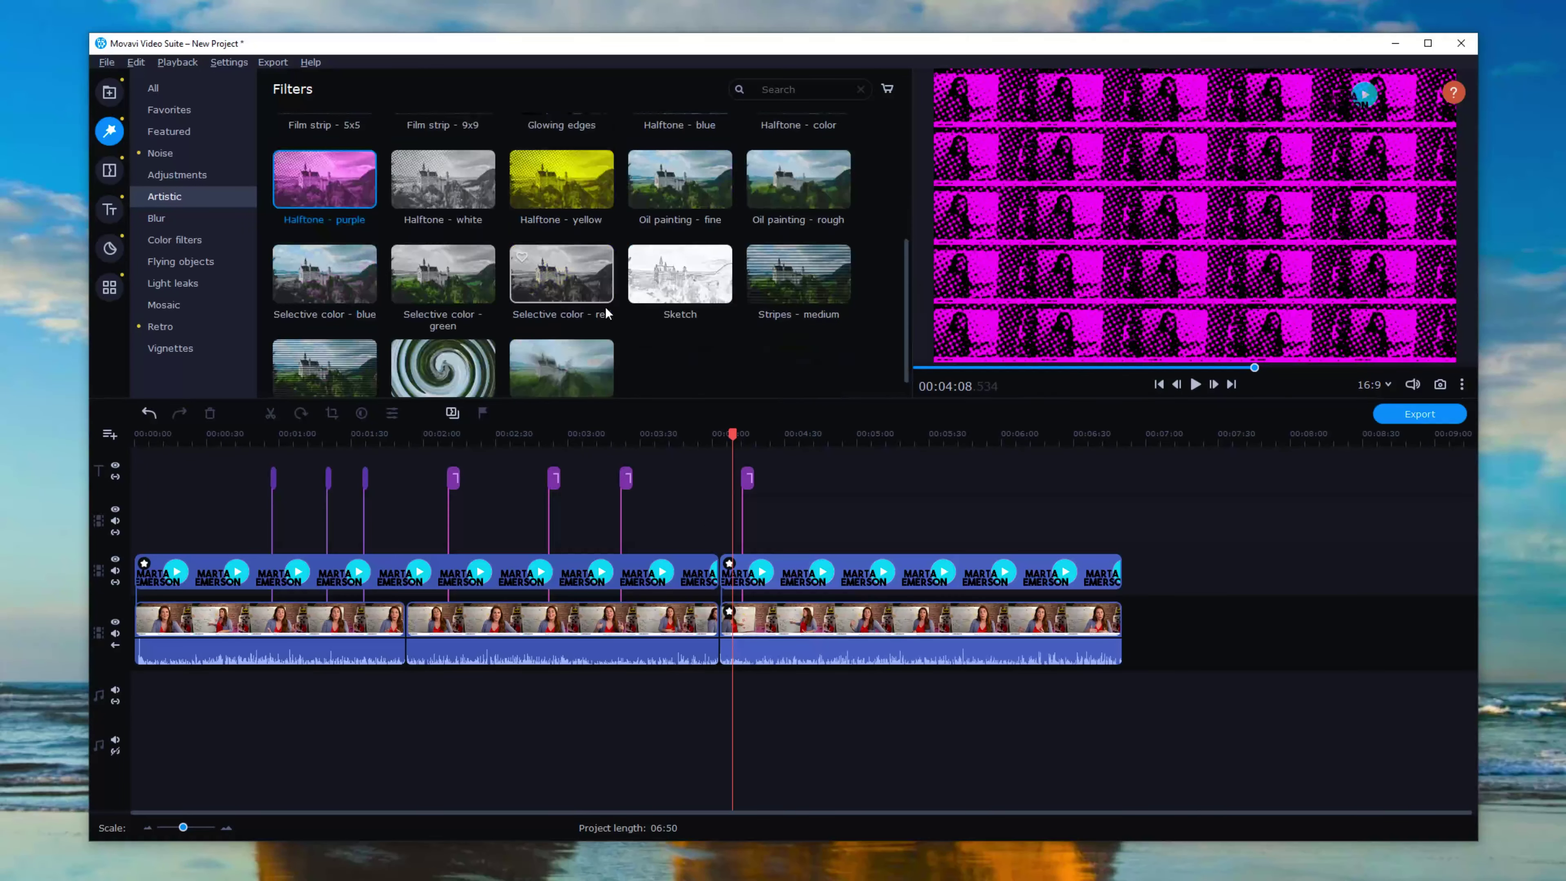
scroll(605, 311, "up", 5)
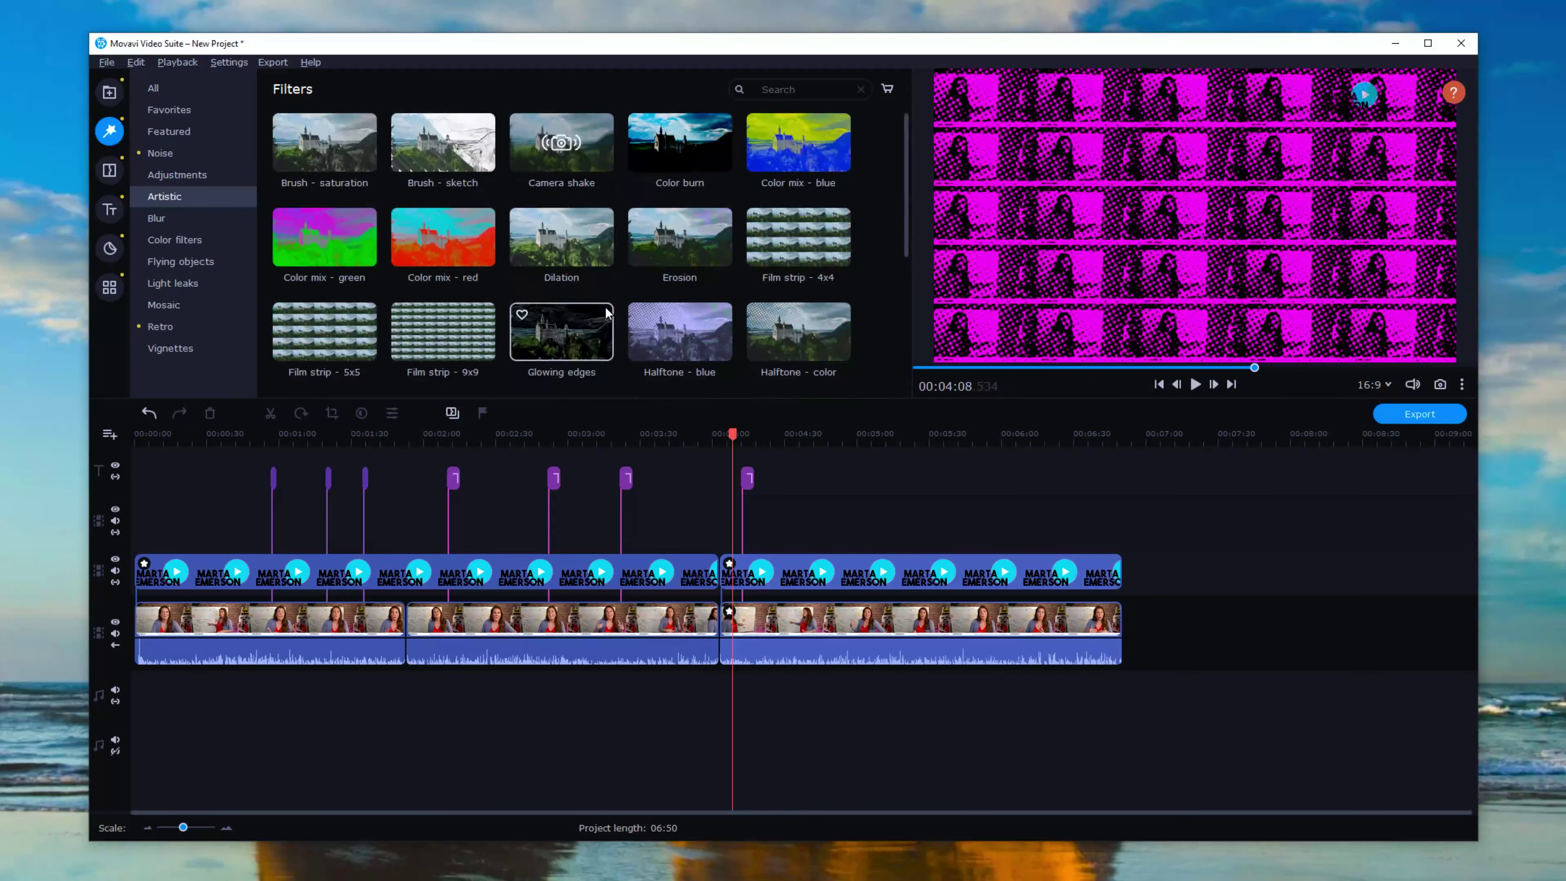
Step: Try the Artistic filter Color burn on the first course clip and preview it from the clip's start
left_click(651, 146)
mouse_move(651, 146)
left_mouse_down()
mouse_move(407, 610)
mouse_move(238, 620)
left_mouse_up()
left_click(148, 450)
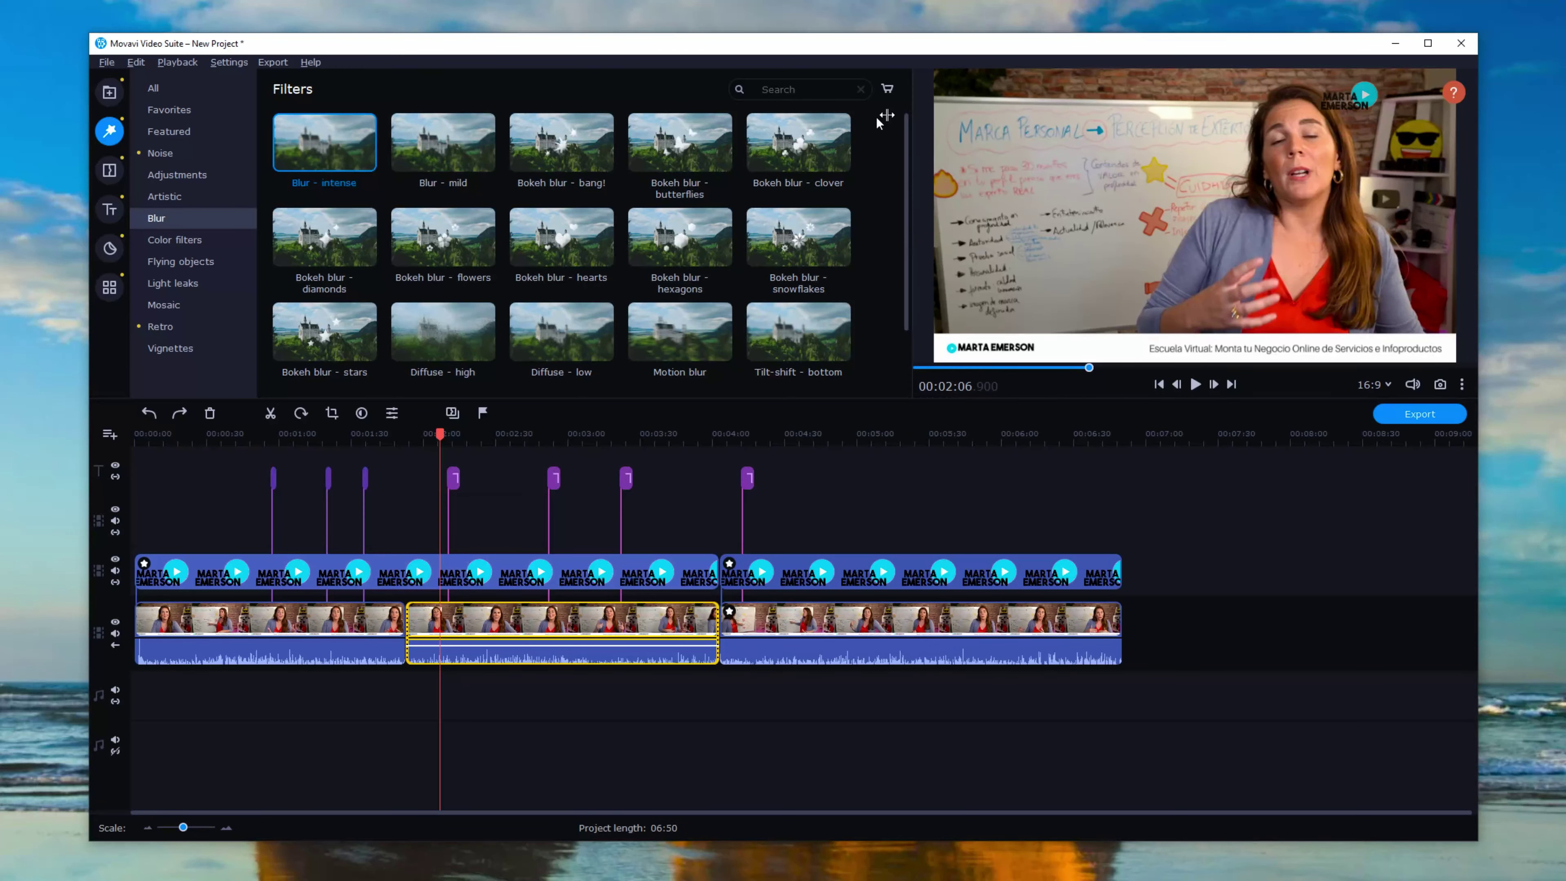
Step: Look through the filters in the Color filters, Light leaks and Flying objects categories
left_click(166, 238)
scroll(515, 284, "down", 4)
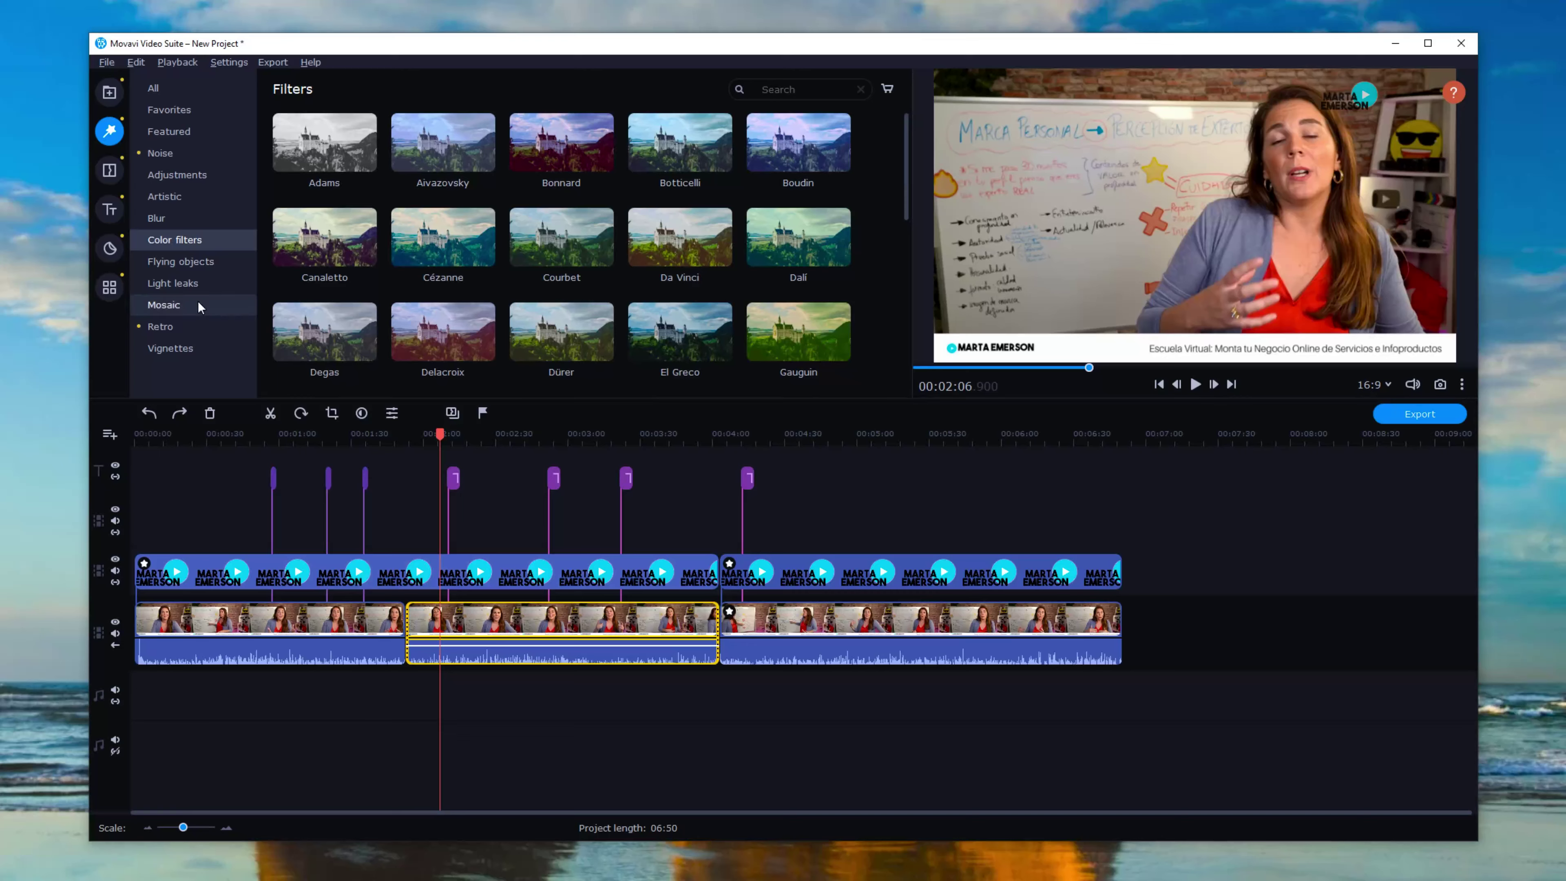
left_click(185, 284)
left_click(194, 259)
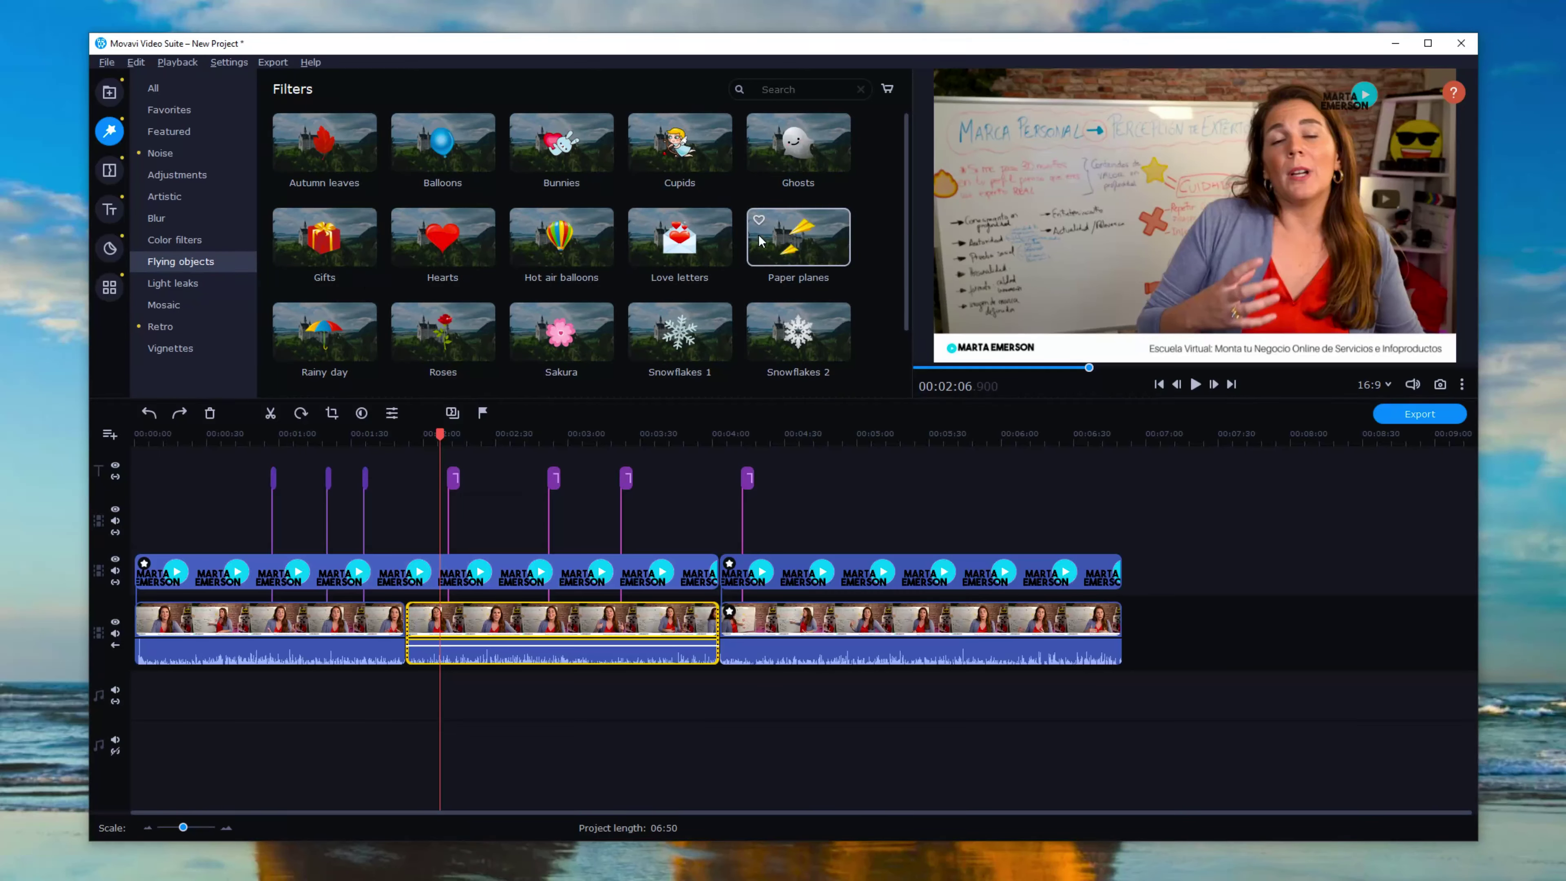
scroll(562, 265, "down", 2)
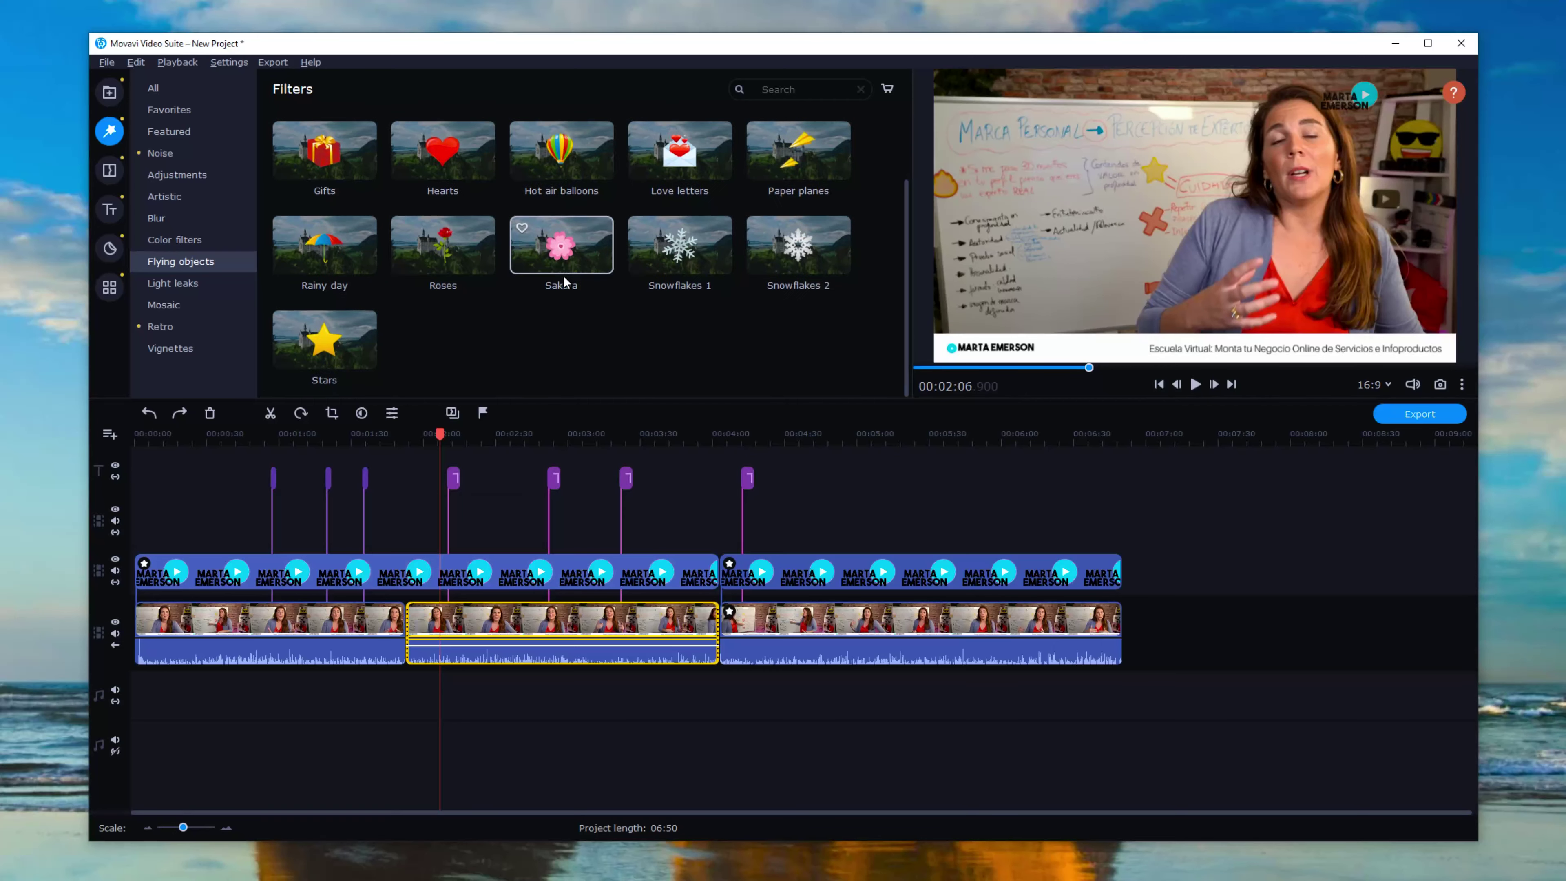
scroll(563, 278, "up", 2)
Step: Try the Ghosts filter on the first course clip, check the clip's applied effects, and undo the filter
left_click(775, 156)
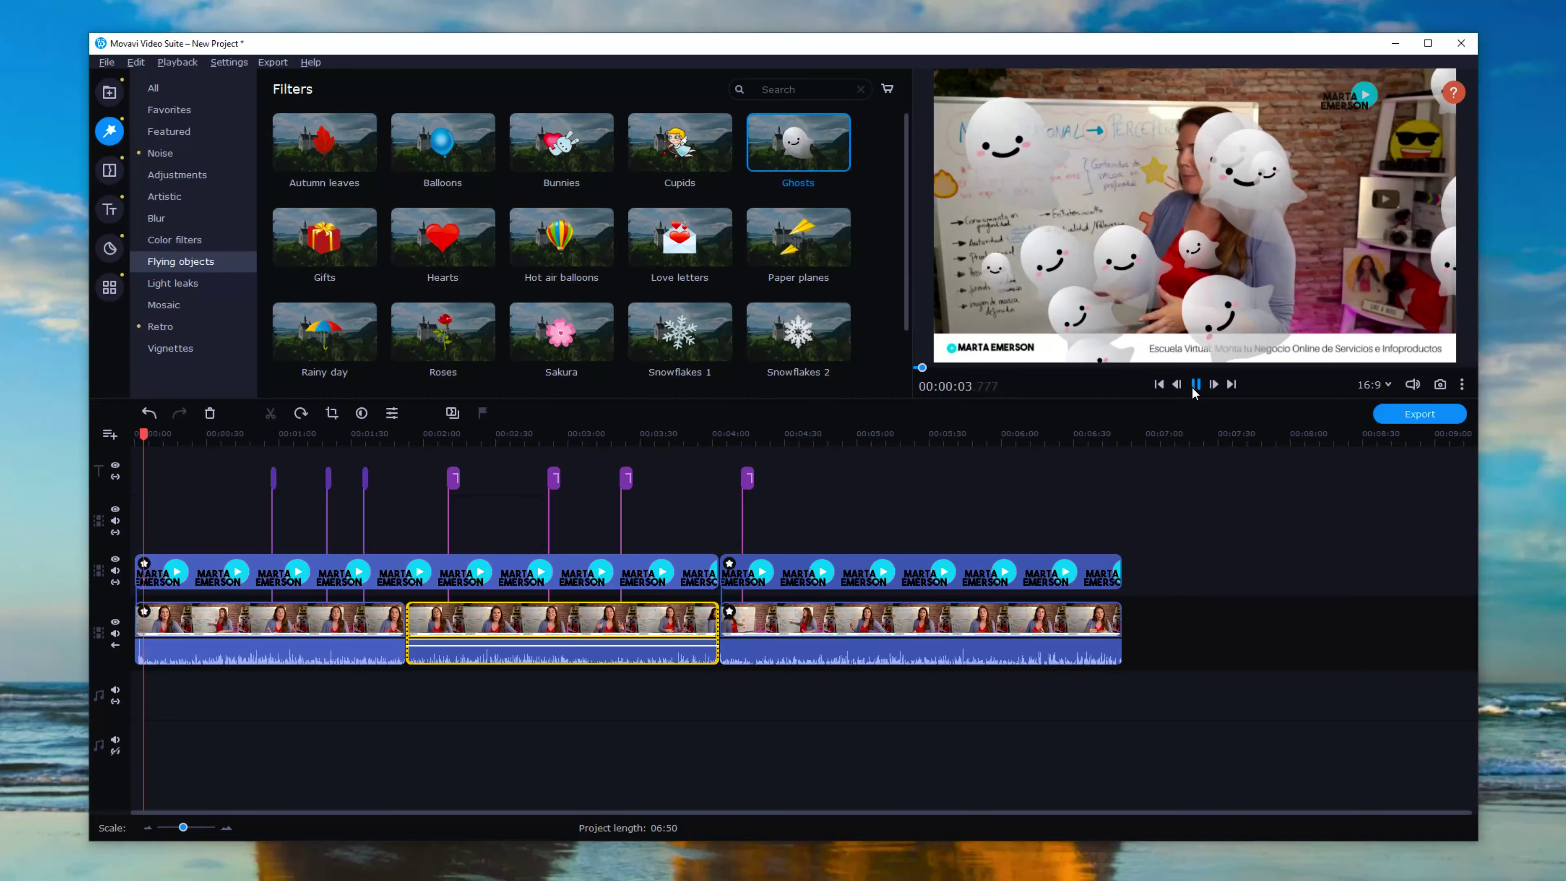
left_click(1195, 386)
left_click(146, 614)
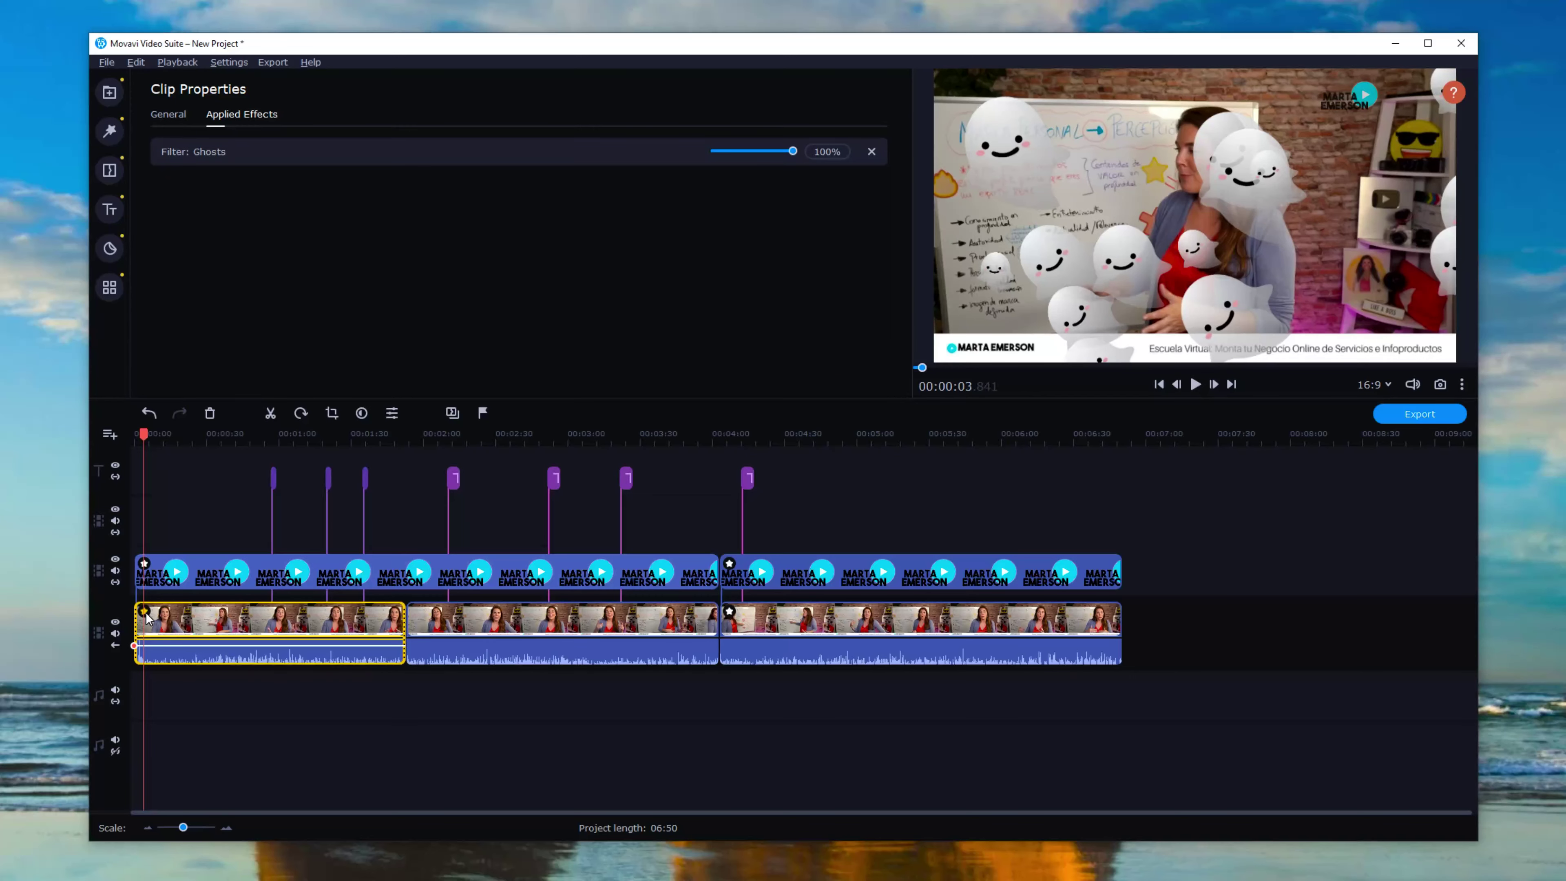
key("ctrl+z")
Step: Crop the second course clip to a tighter frame around the presenter and the whiteboard, and play back the result
left_click(619, 434)
key("space")
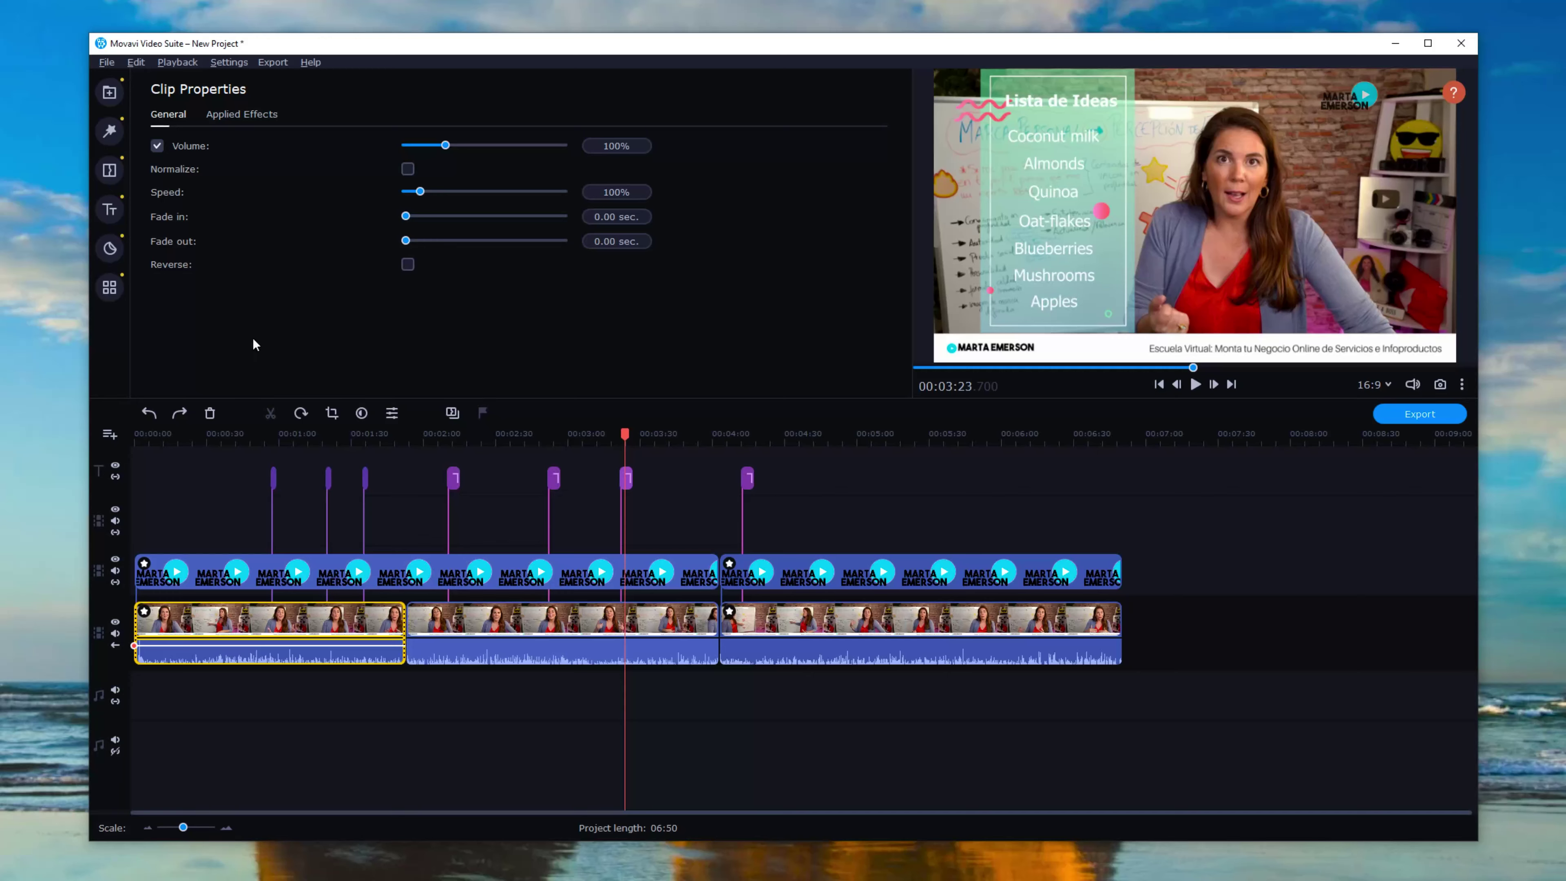
left_click(681, 630)
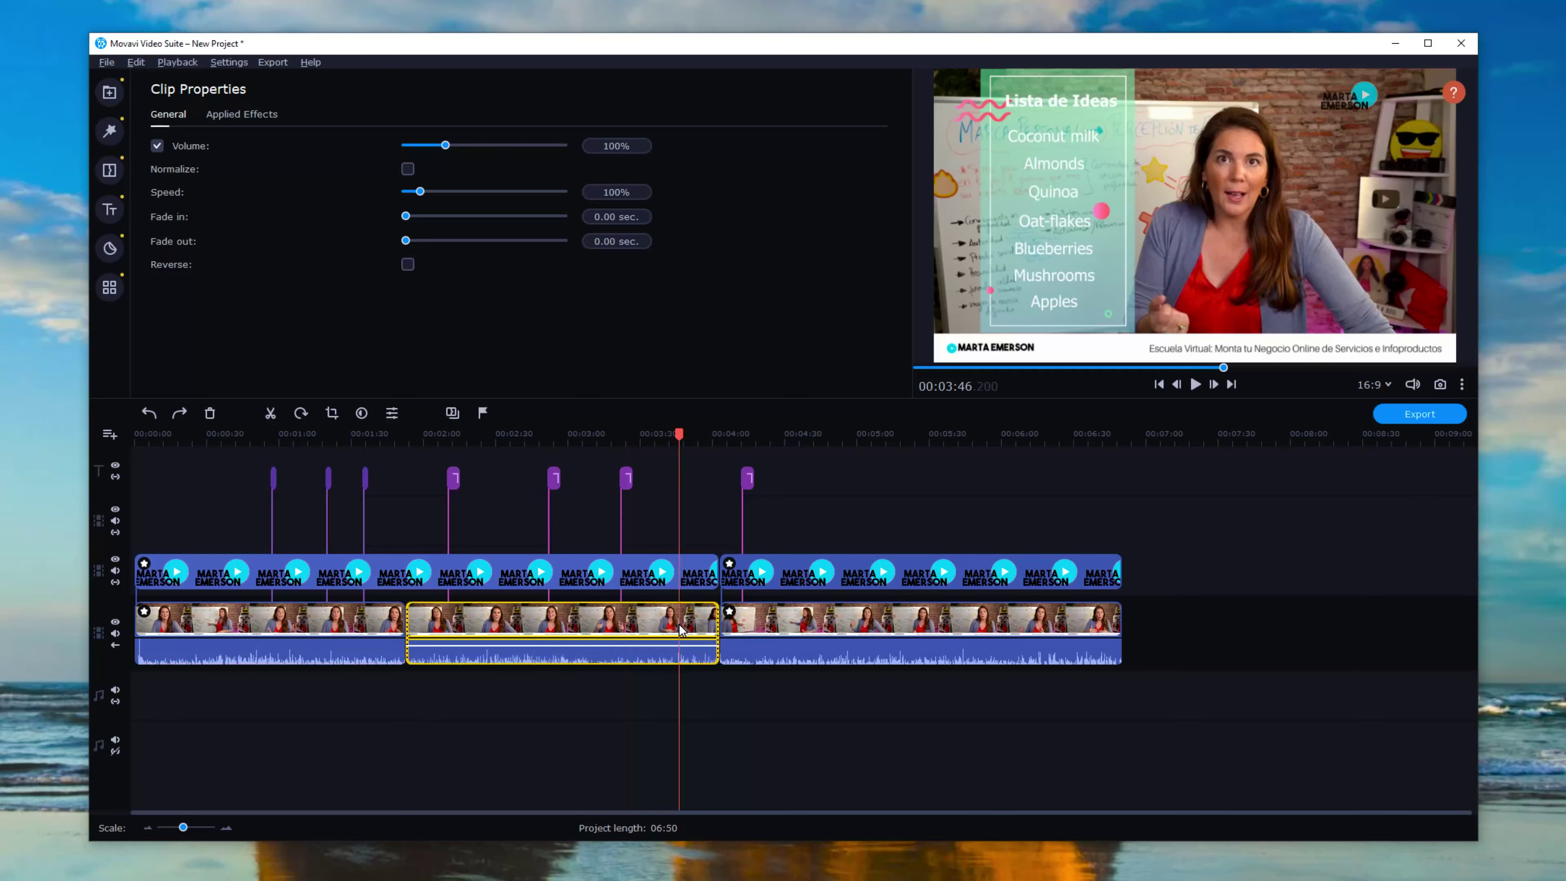
left_click(331, 414)
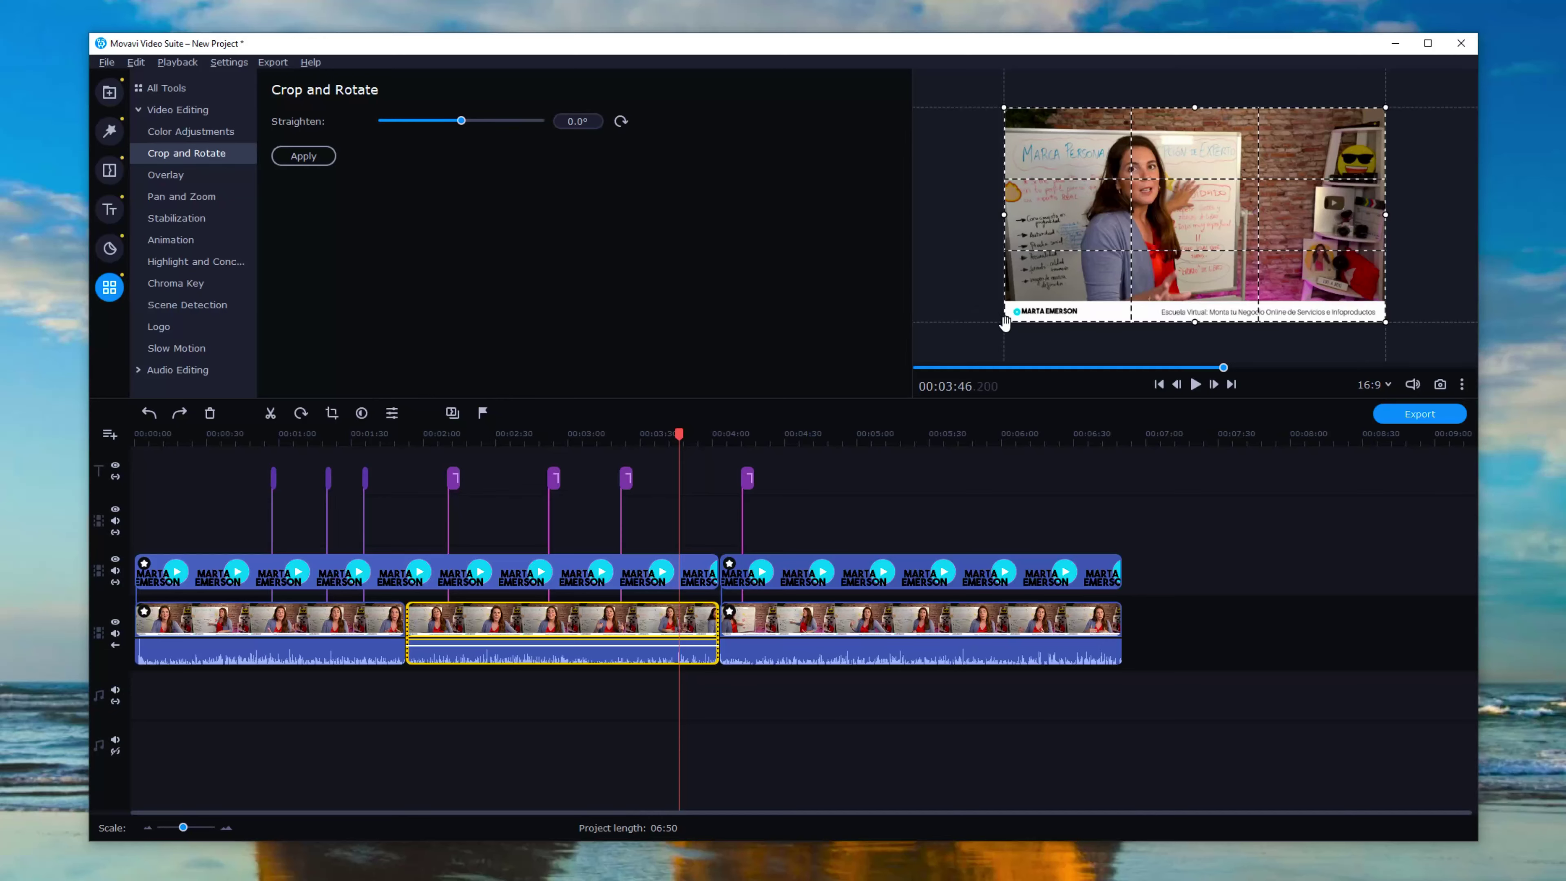
left_click_drag(1004, 322, 1161, 234)
left_click_drag(1311, 192, 1183, 214)
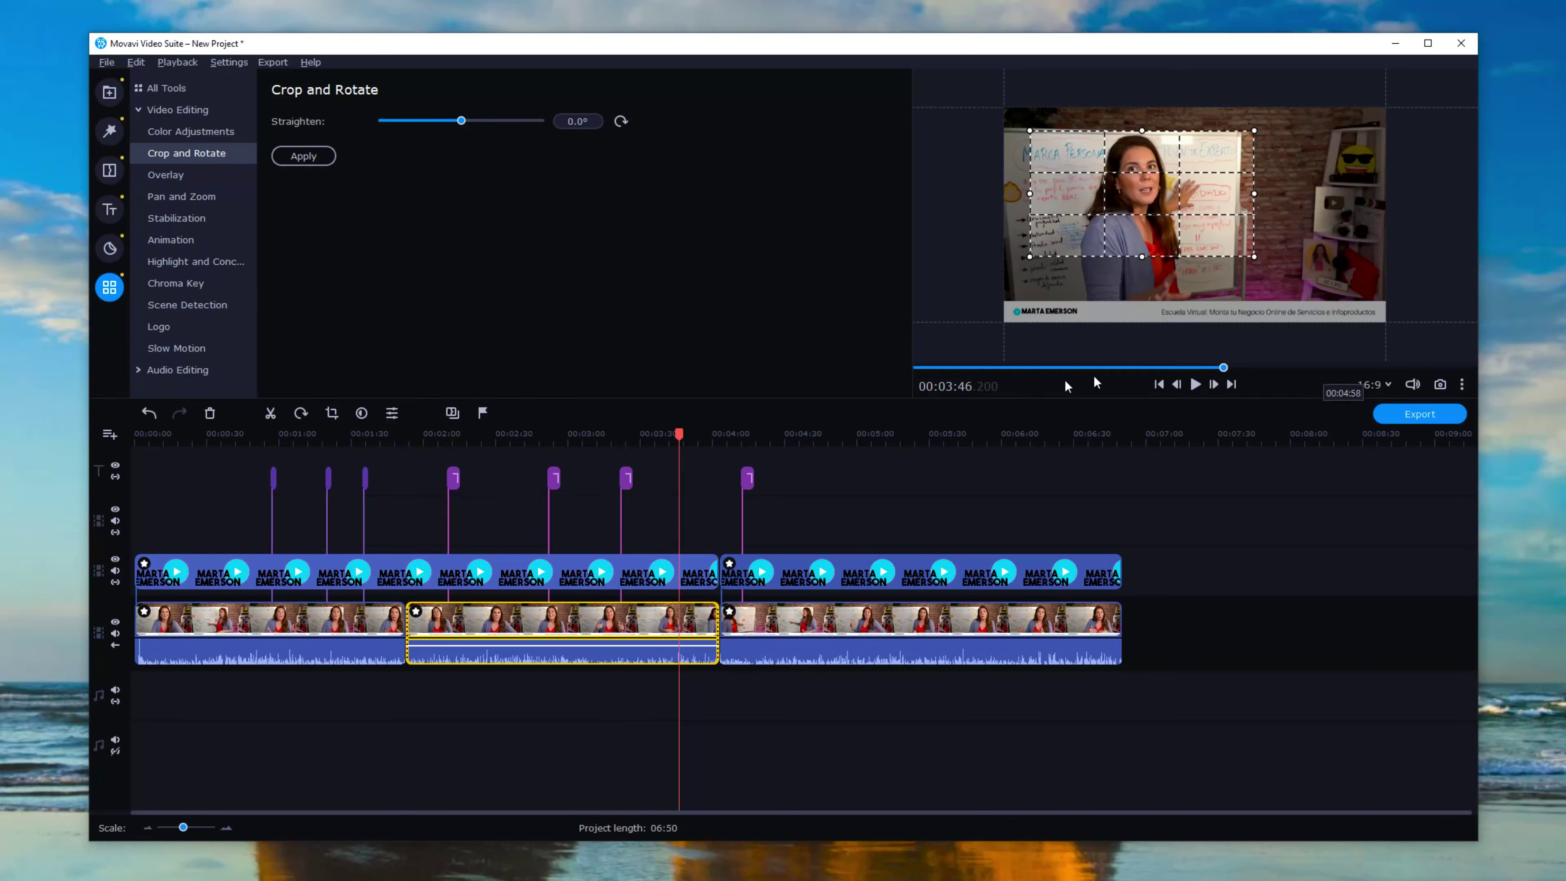
left_click(1195, 383)
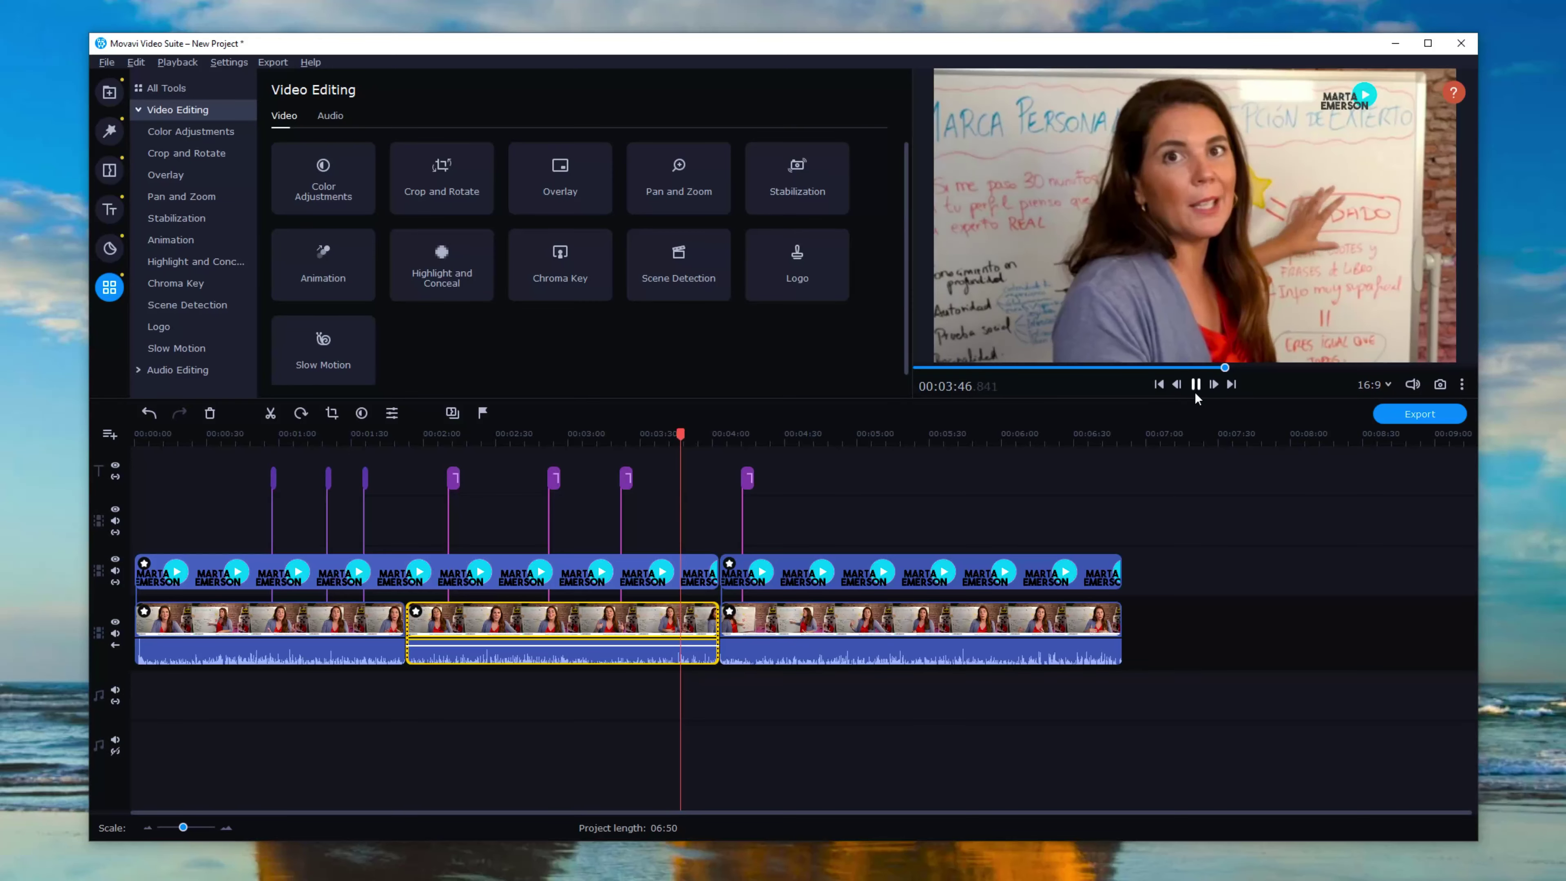
left_click(1197, 384)
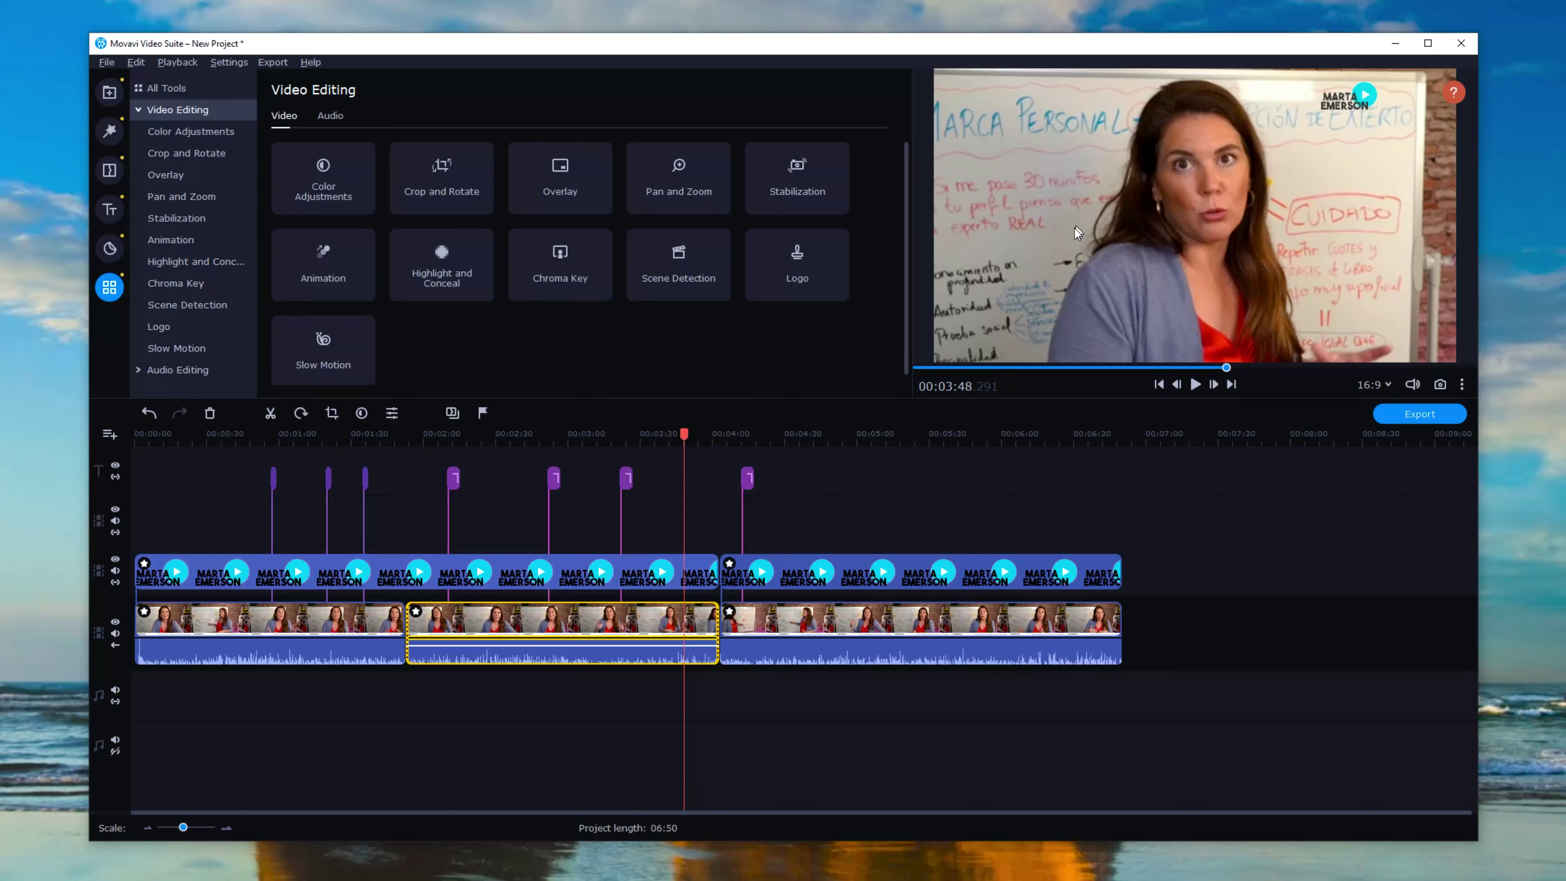
Step: Add the Right to left Pan and Zoom effect to the second course clip at about 00:03:06 and play it back
left_click(679, 179)
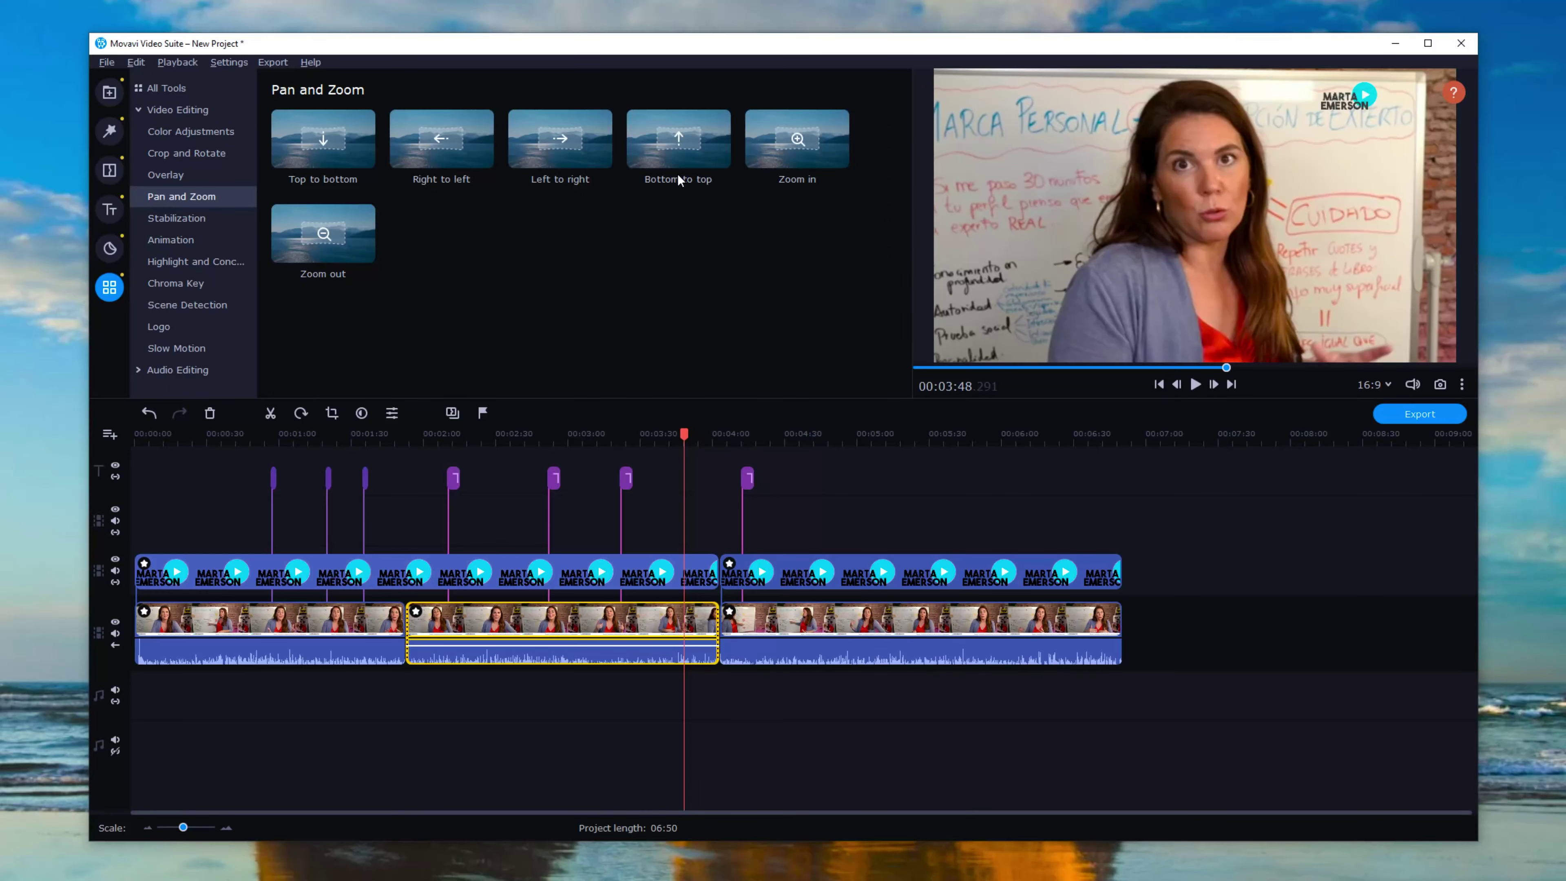
left_click(447, 152)
left_click_drag(434, 151, 583, 617)
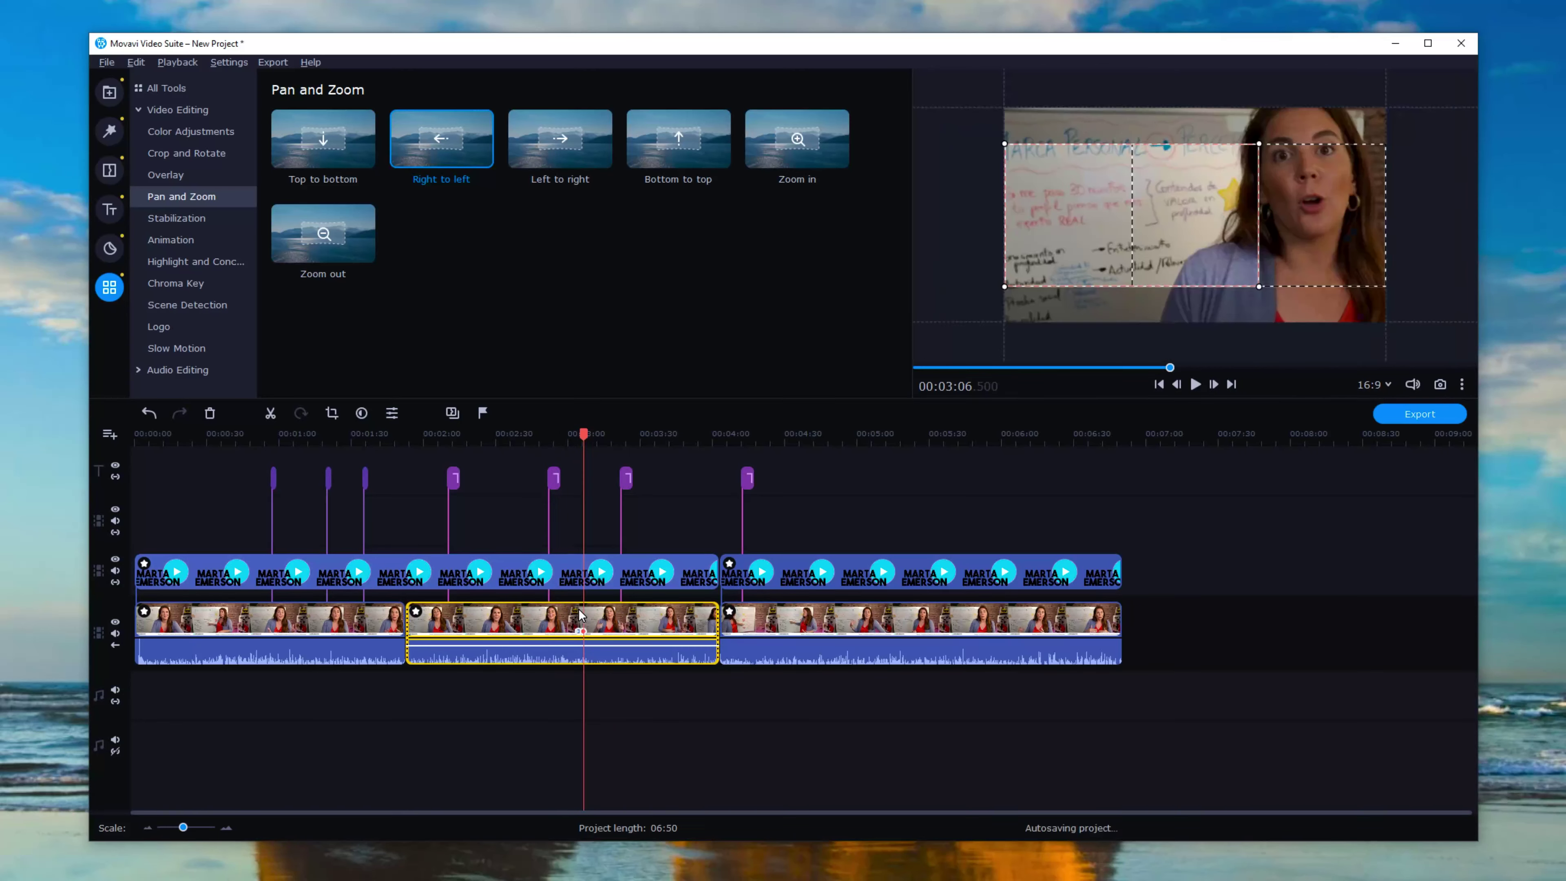
left_click(1195, 385)
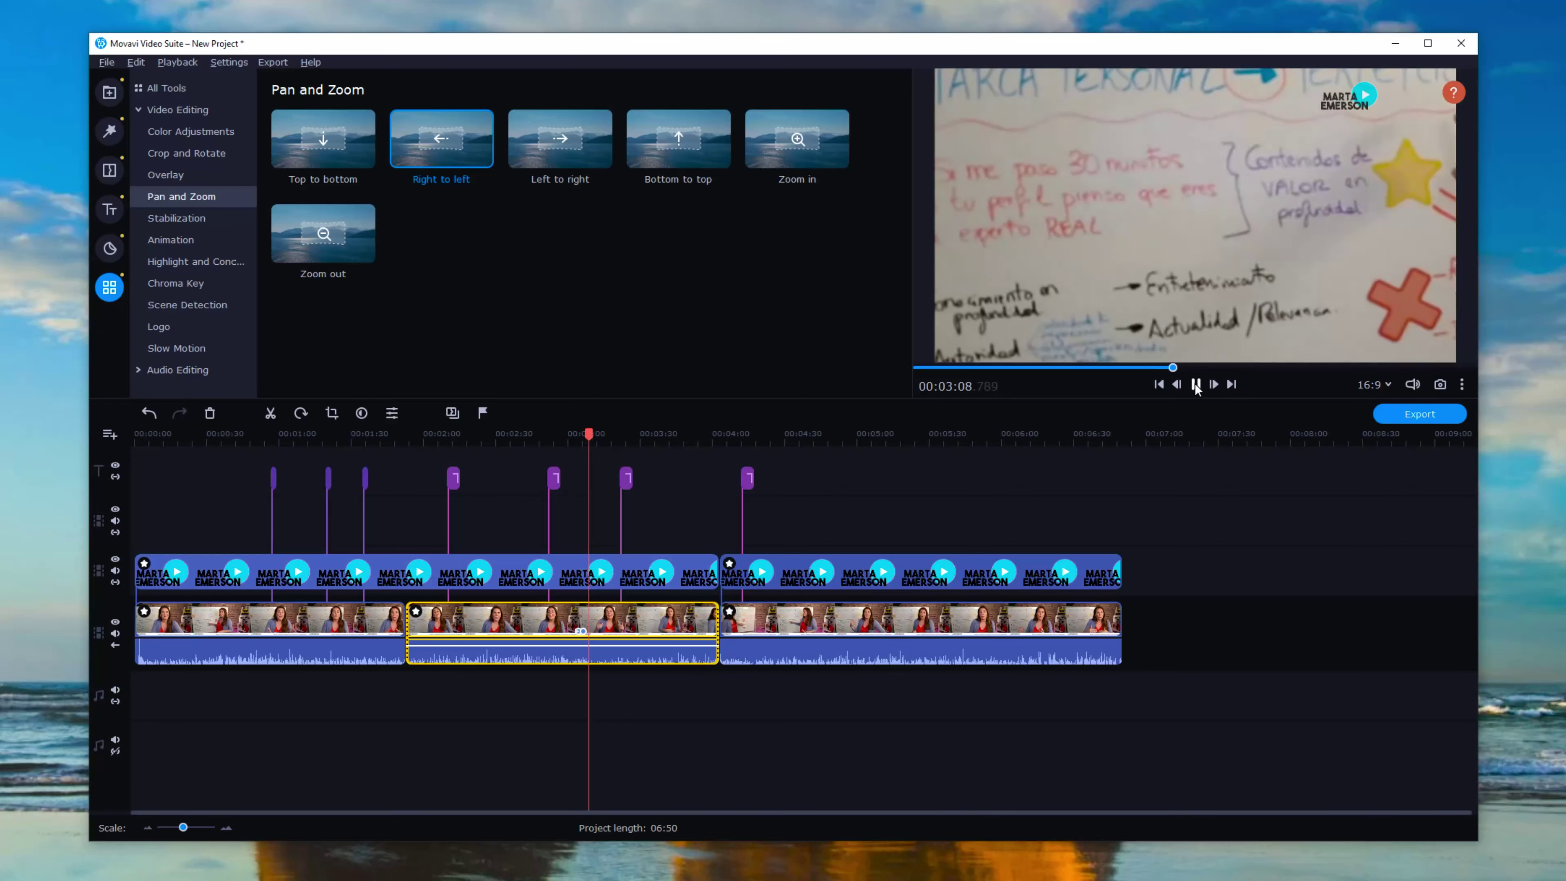
left_click(1196, 385)
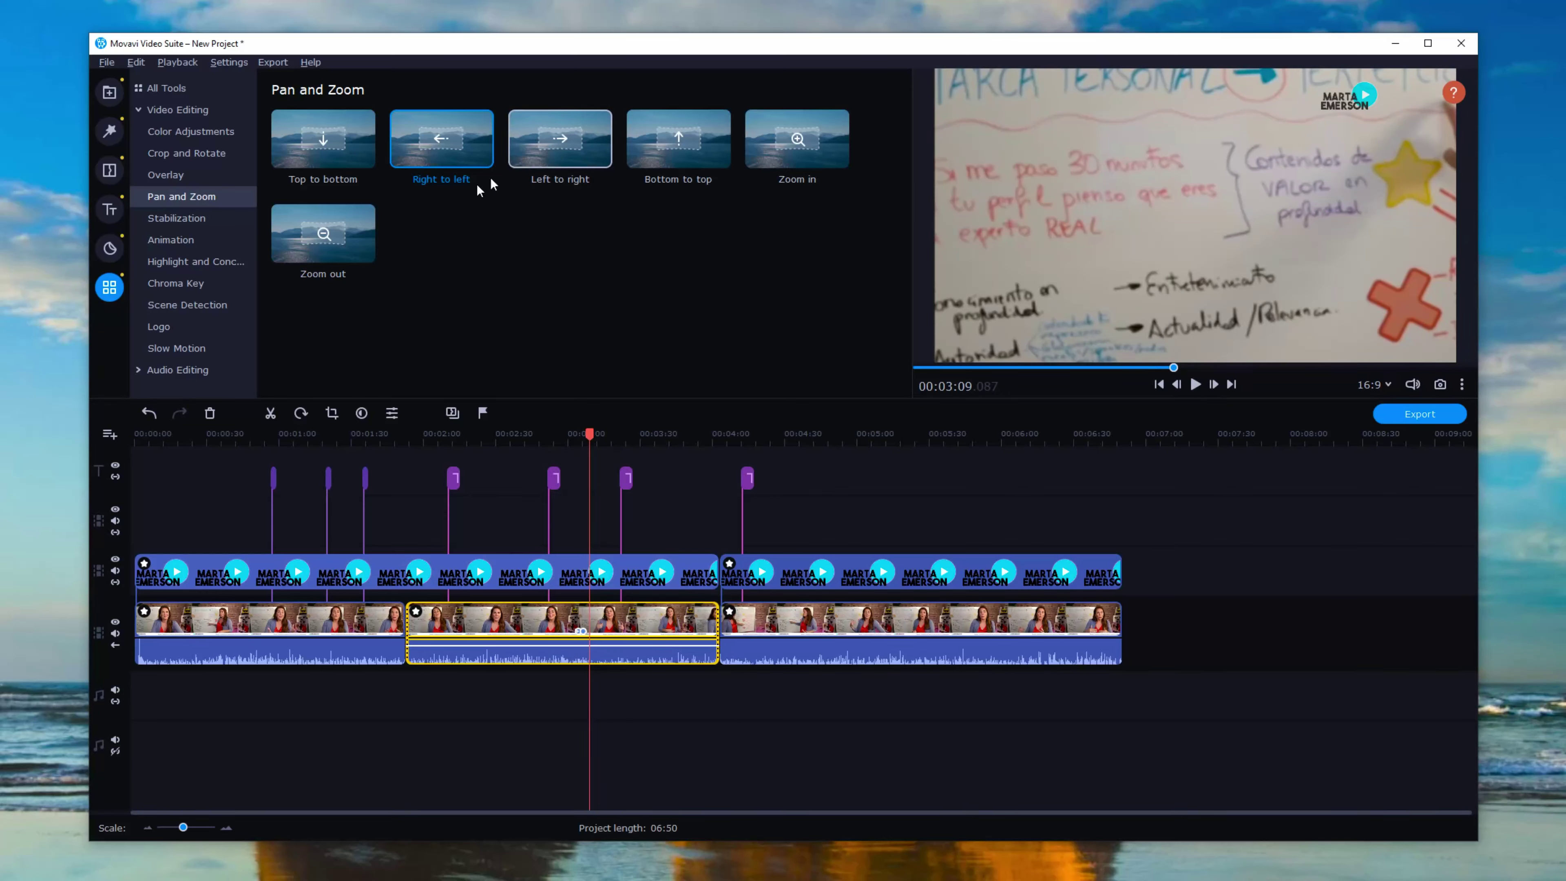
Step: Add the Zoom out effect to the second course clip at about 00:02:43 and play it back
left_click_drag(323, 233, 530, 619)
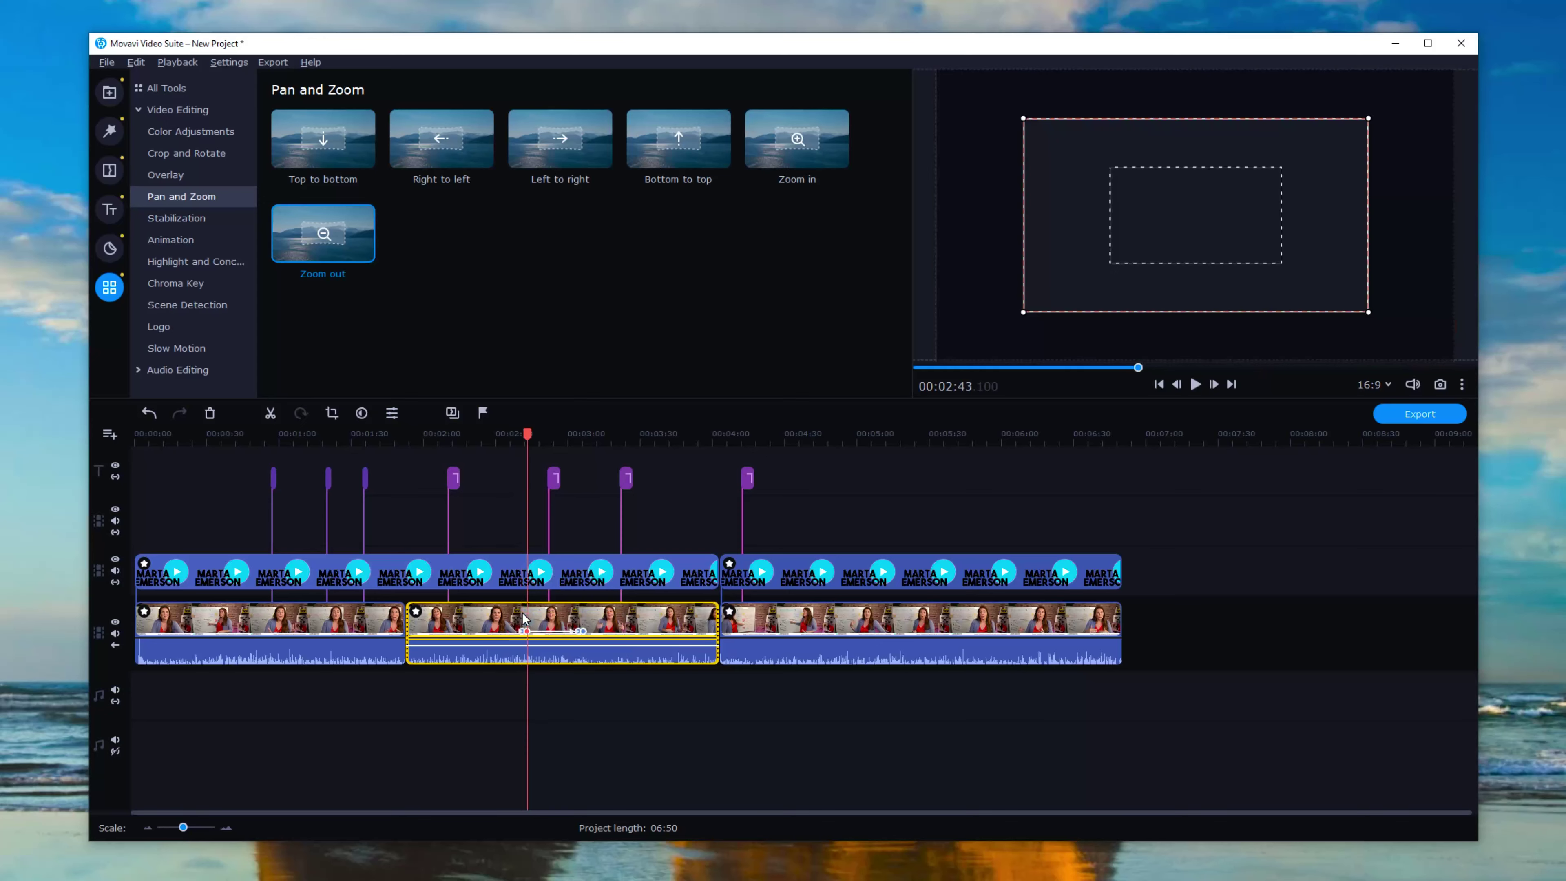
left_click(1199, 385)
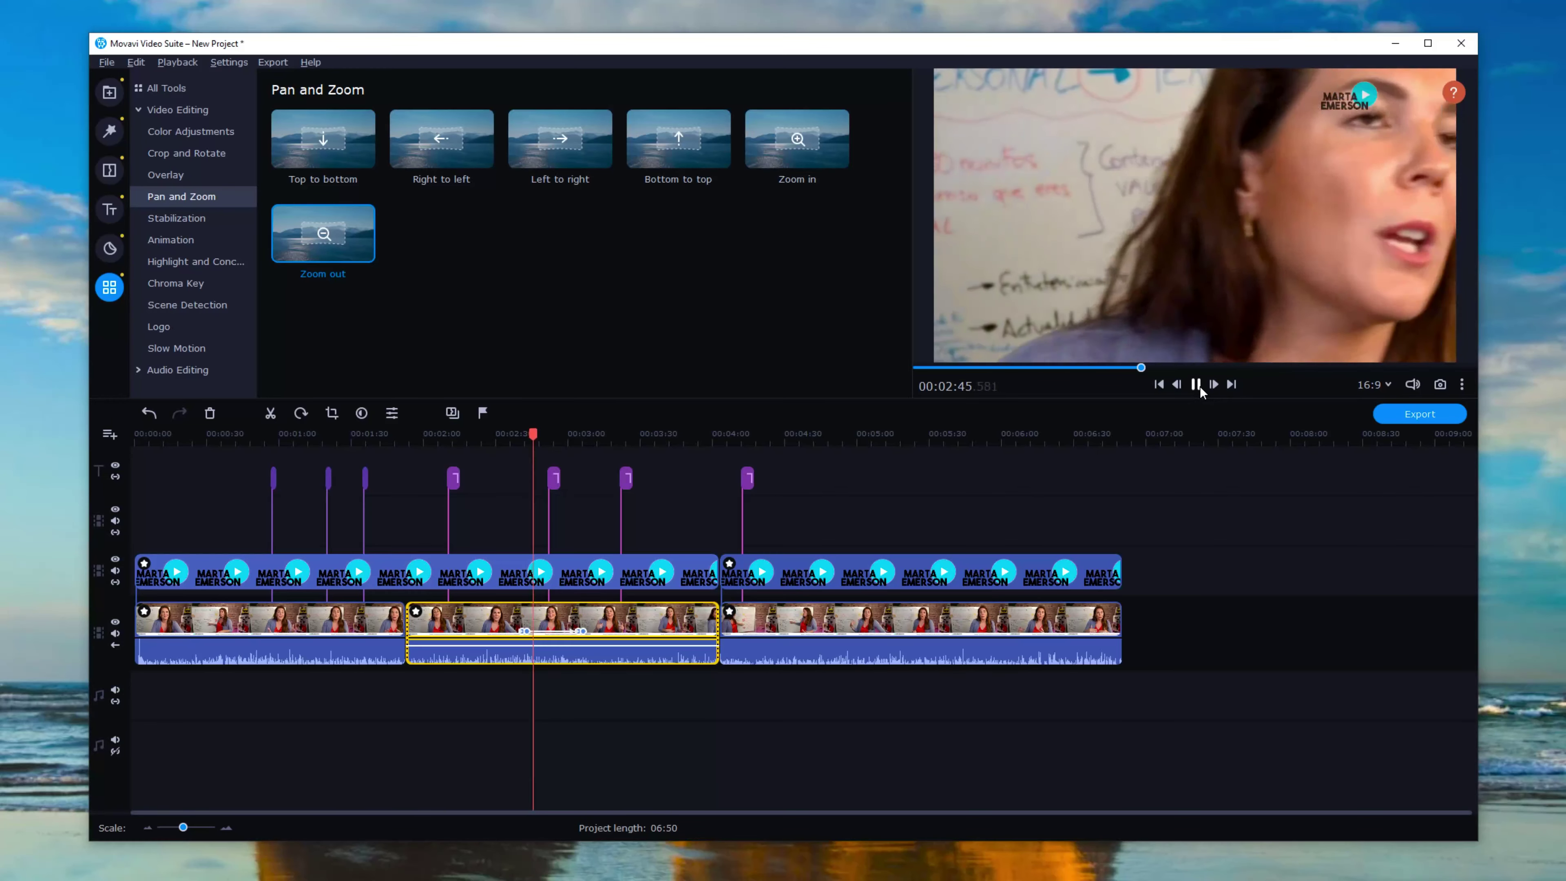
left_click(1196, 384)
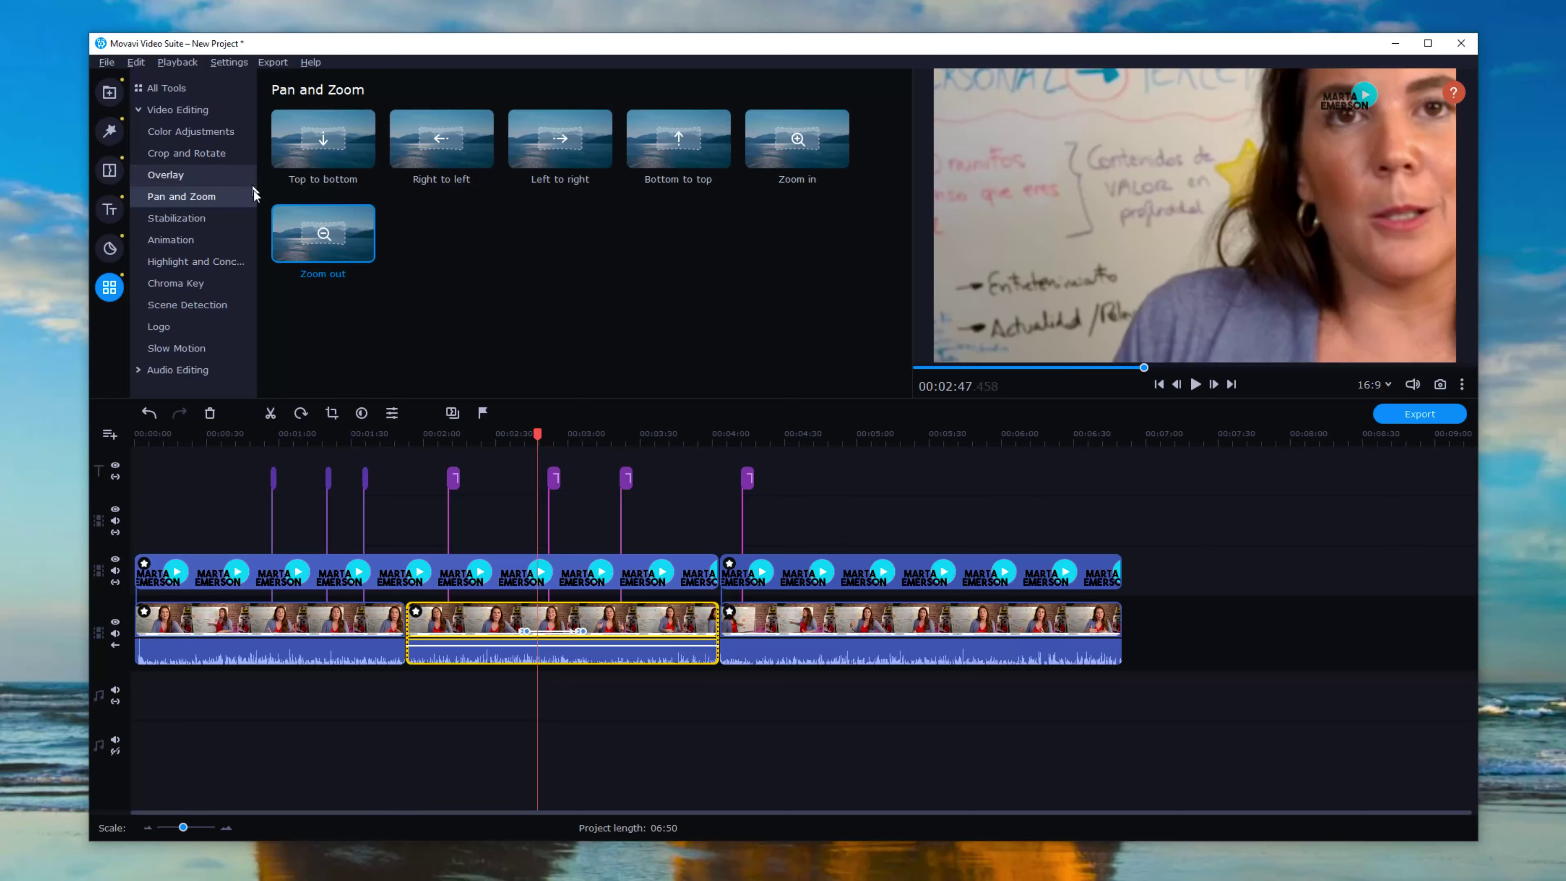
Step: Check the Stabilization and Chroma Key tools, and import the green-screen website banner clip from Downloads onto the upper overlay track before 00:05:23
left_click(192, 224)
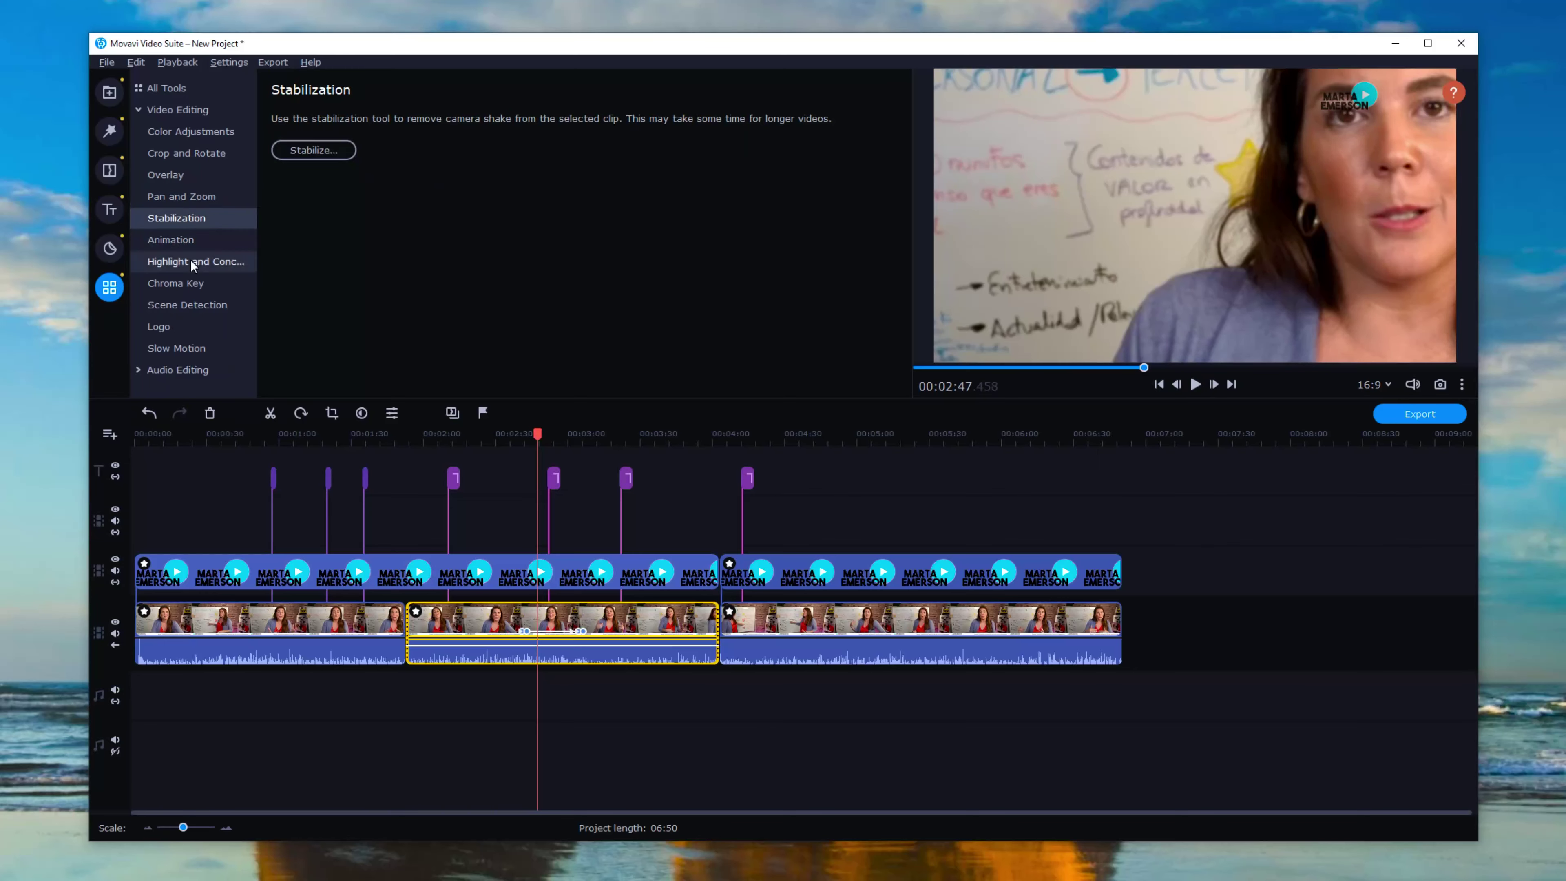
left_click(185, 283)
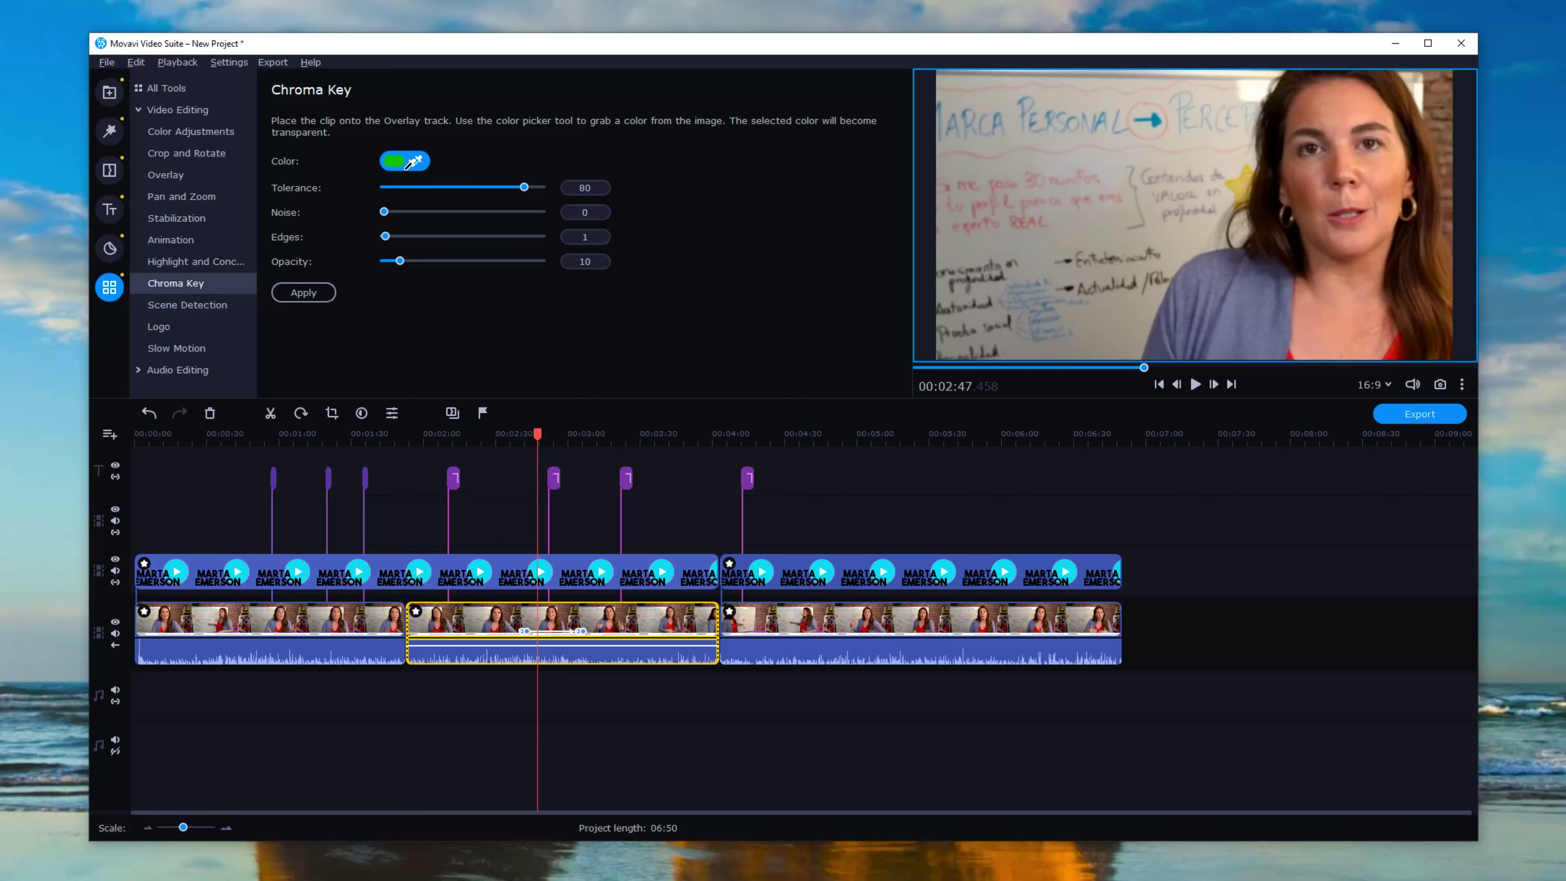
left_click(104, 100)
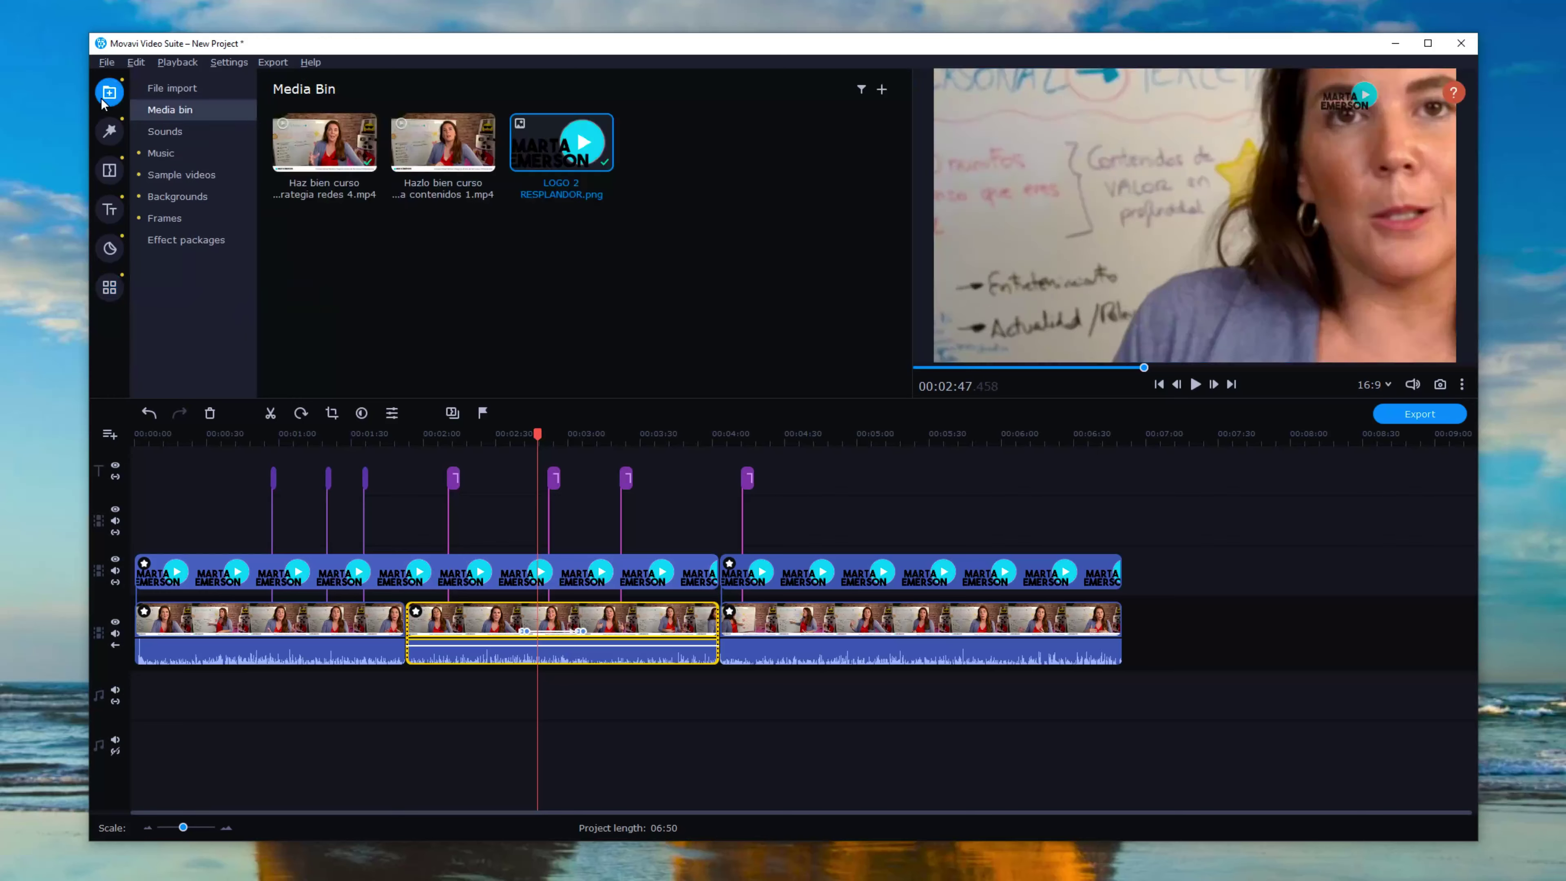
left_click(196, 95)
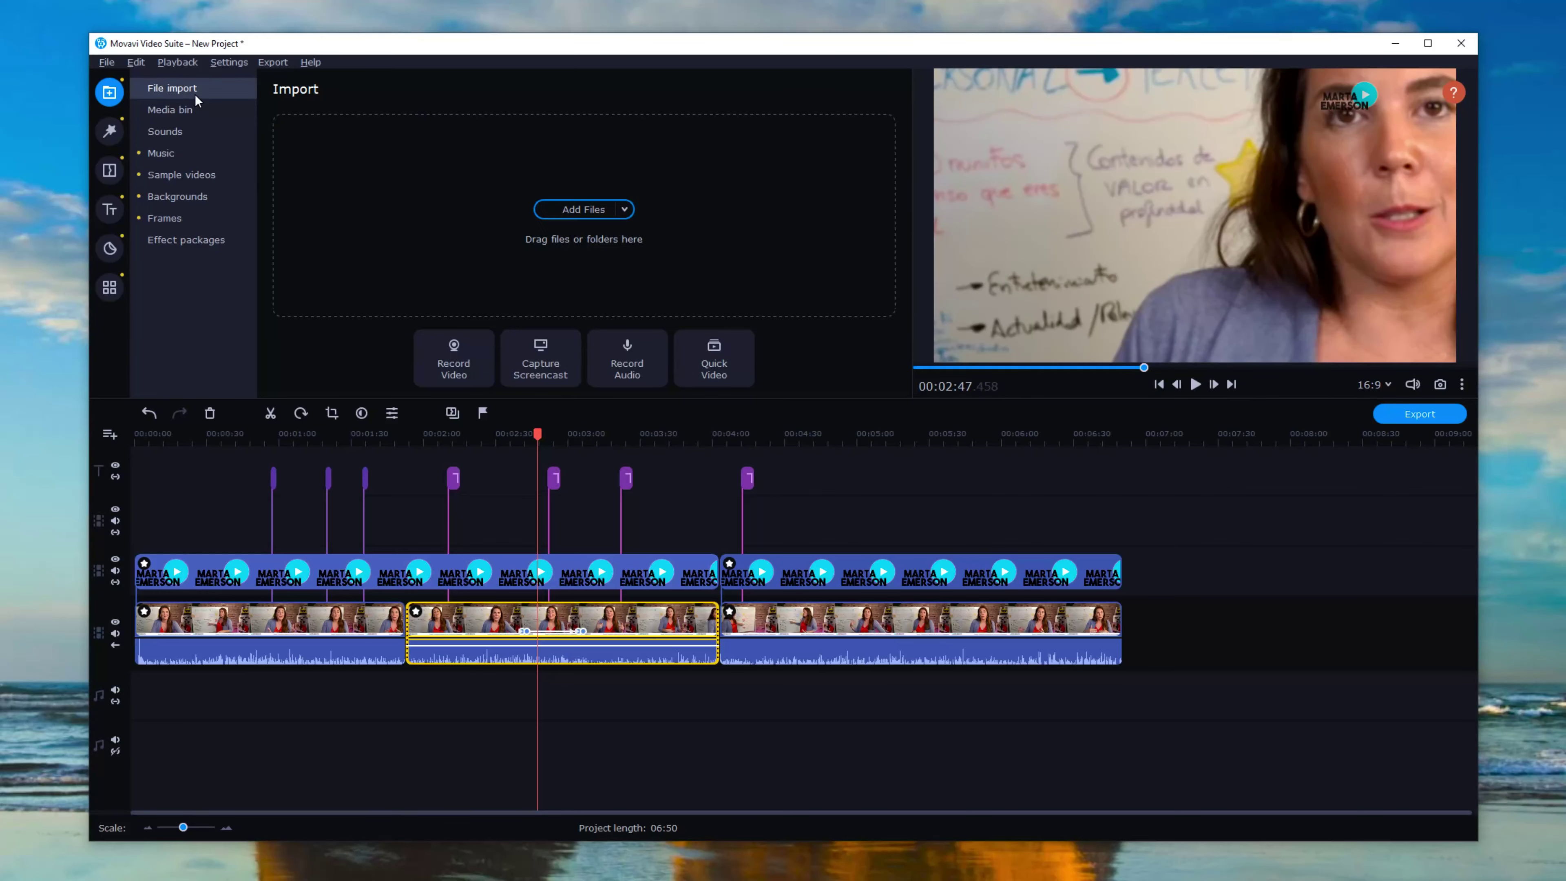
left_click(573, 212)
left_click(826, 370)
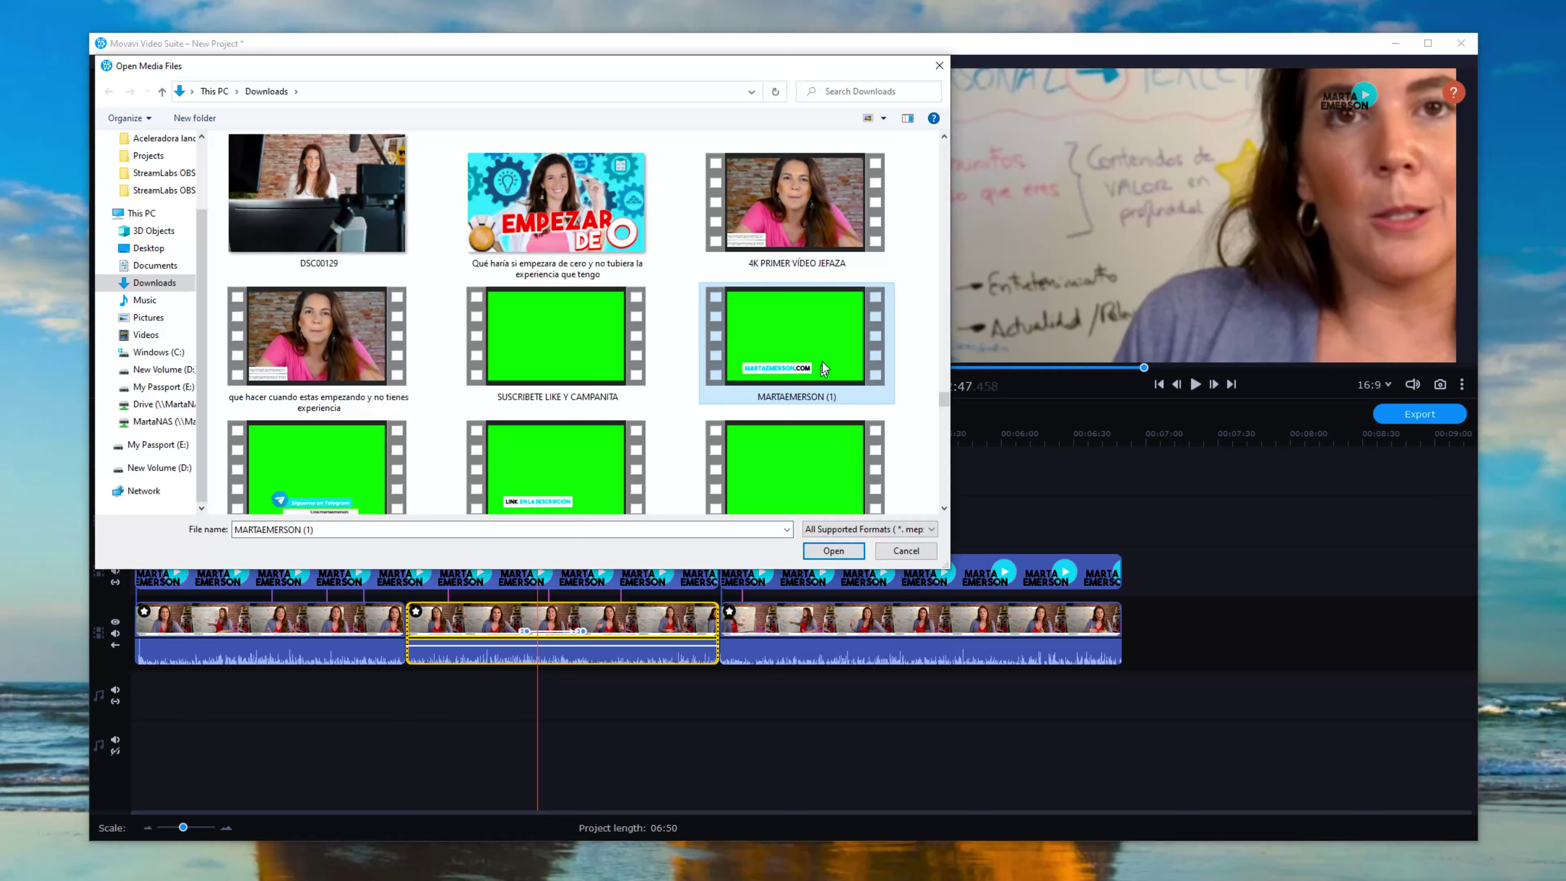
left_click(826, 551)
left_click_drag(681, 142, 901, 518)
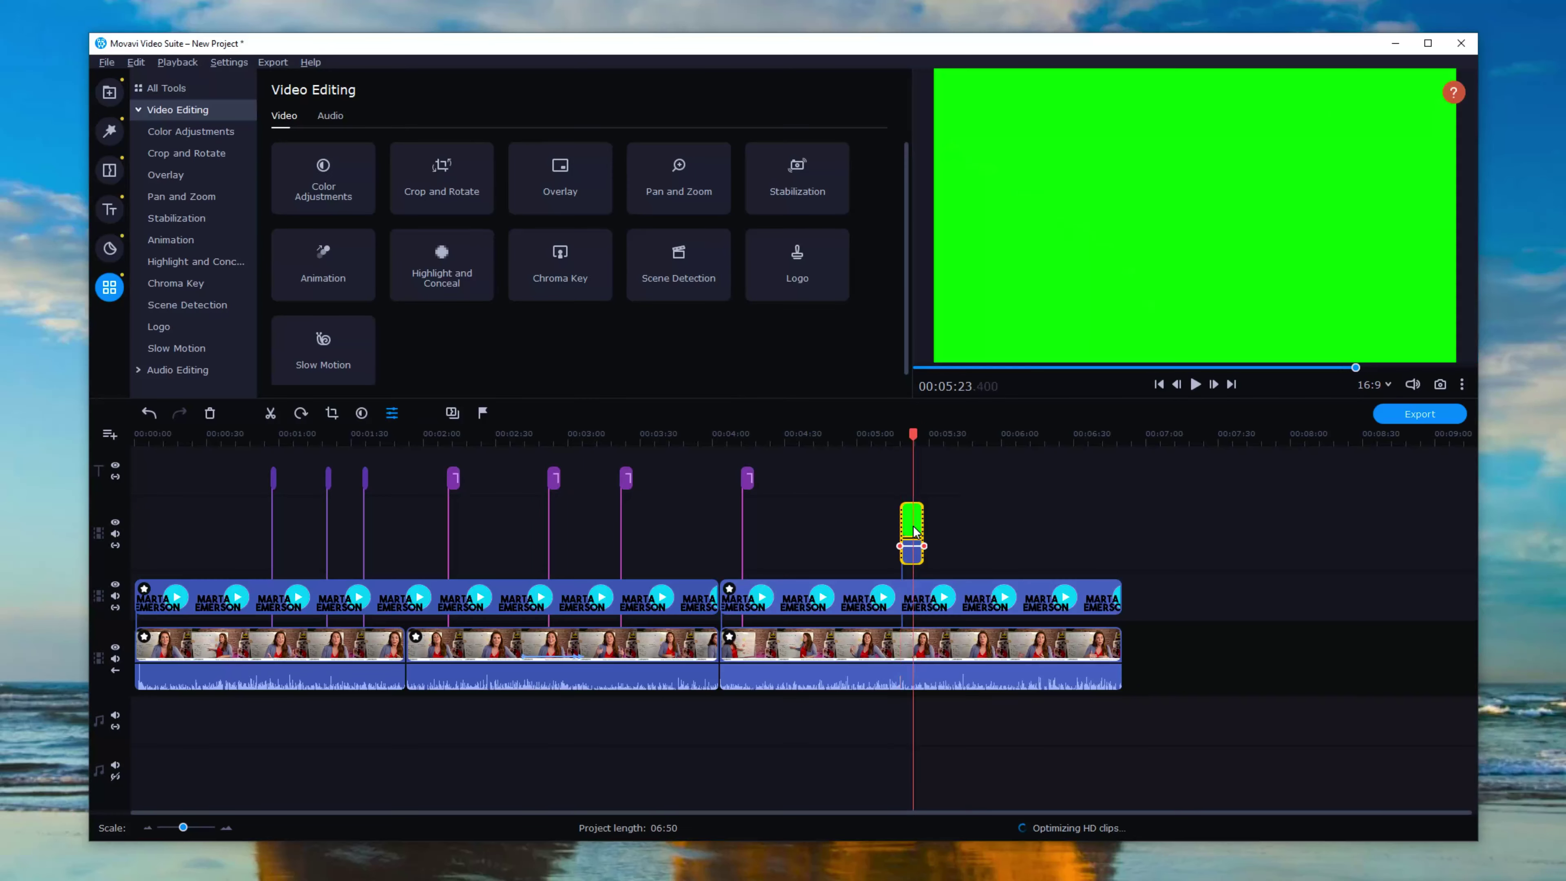
Step: Remove the banner clip's green background with Chroma Key by sampling its green, and play back the overlay from 00:05:16
left_click(549, 264)
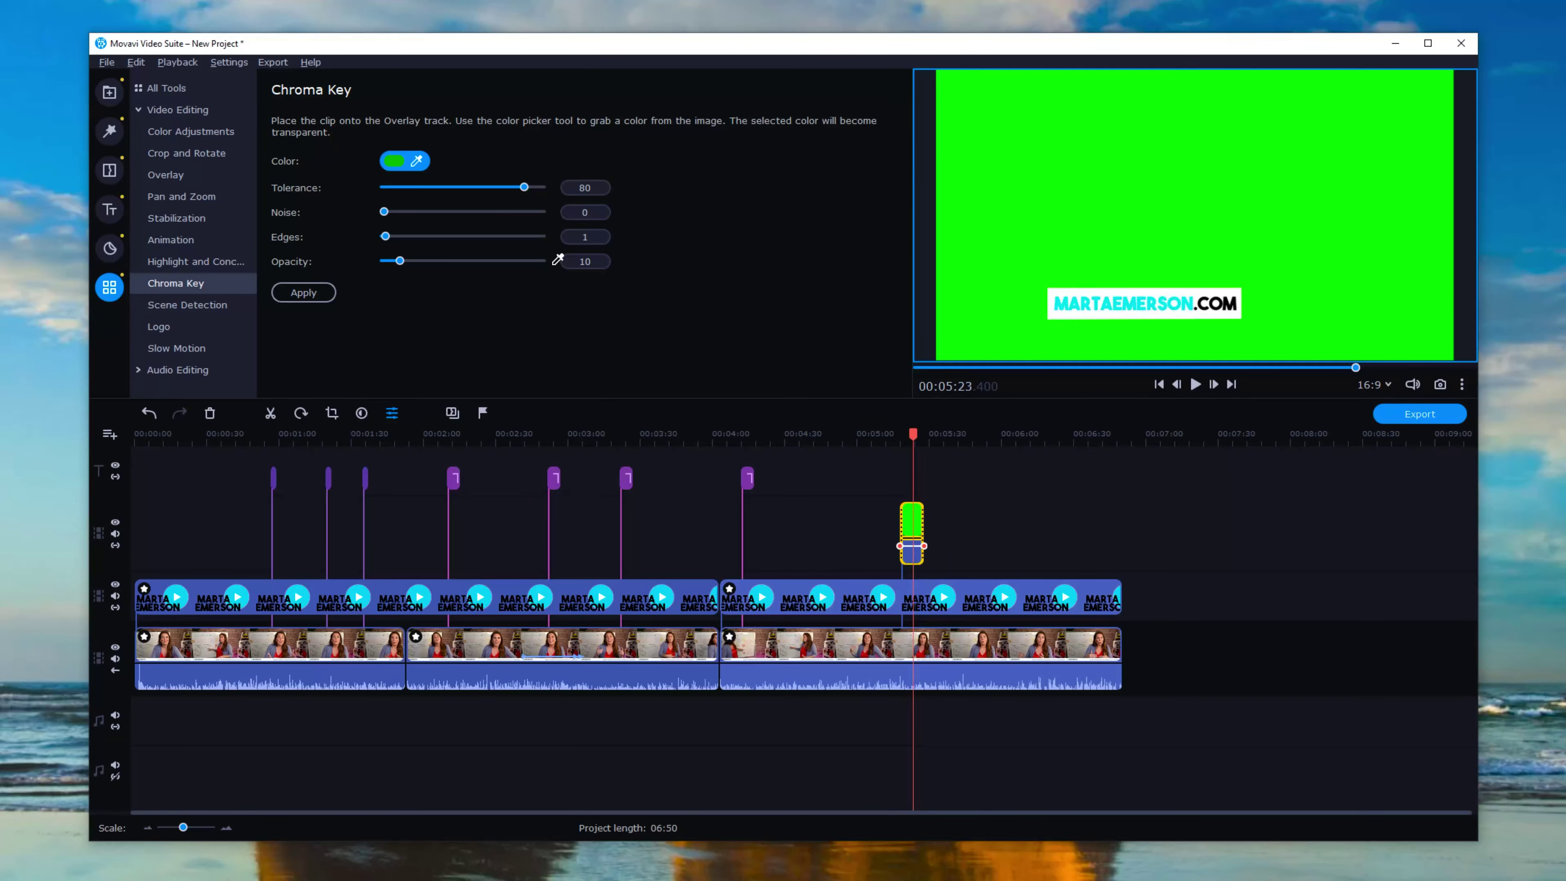
left_click(987, 170)
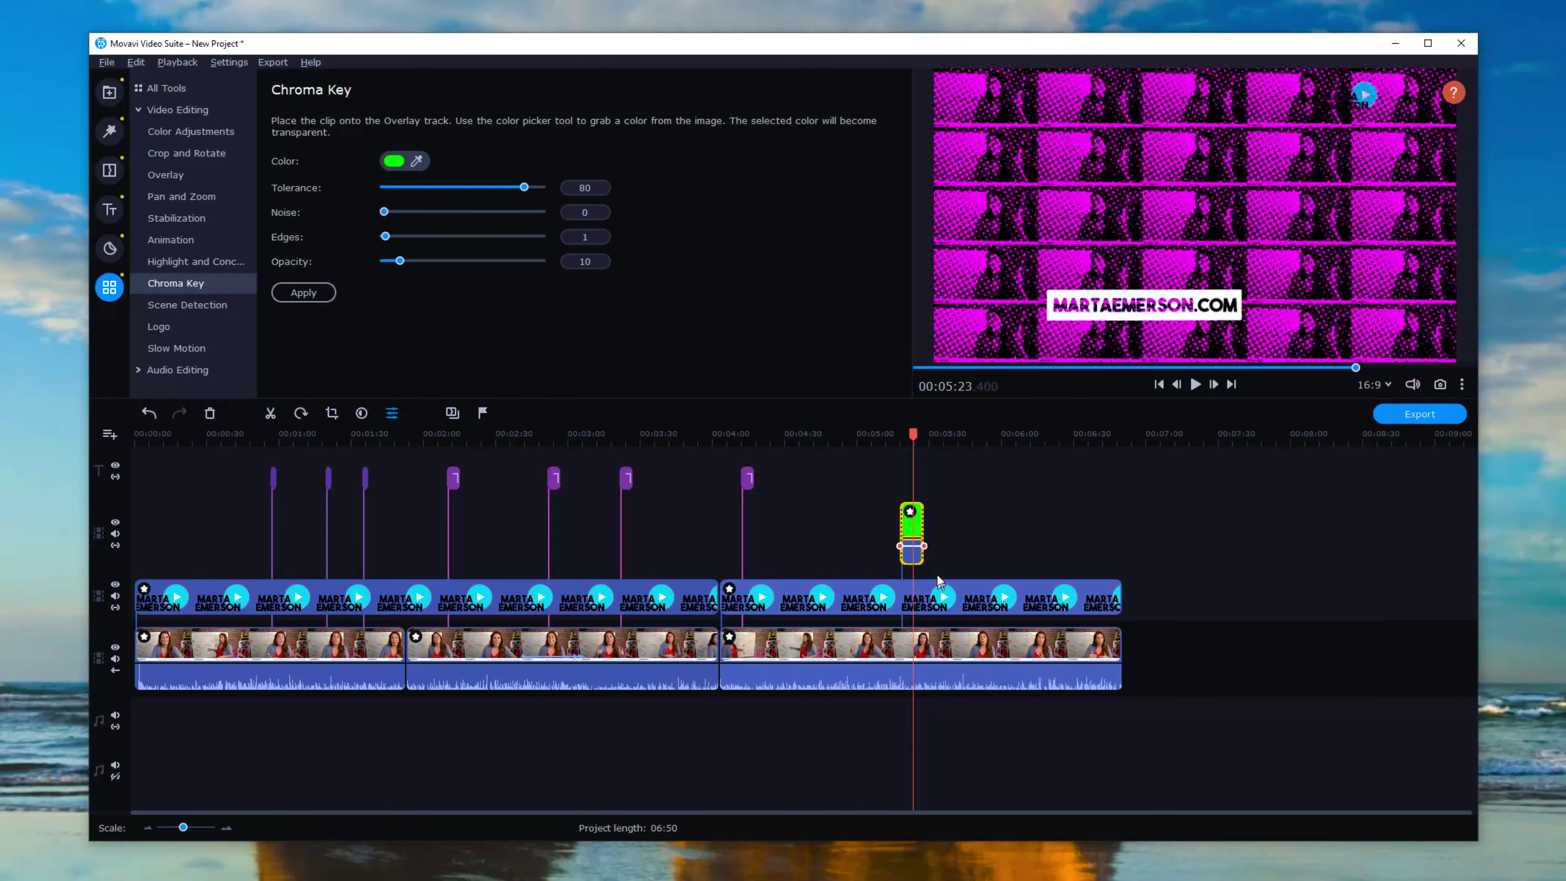
left_click_drag(915, 435, 897, 435)
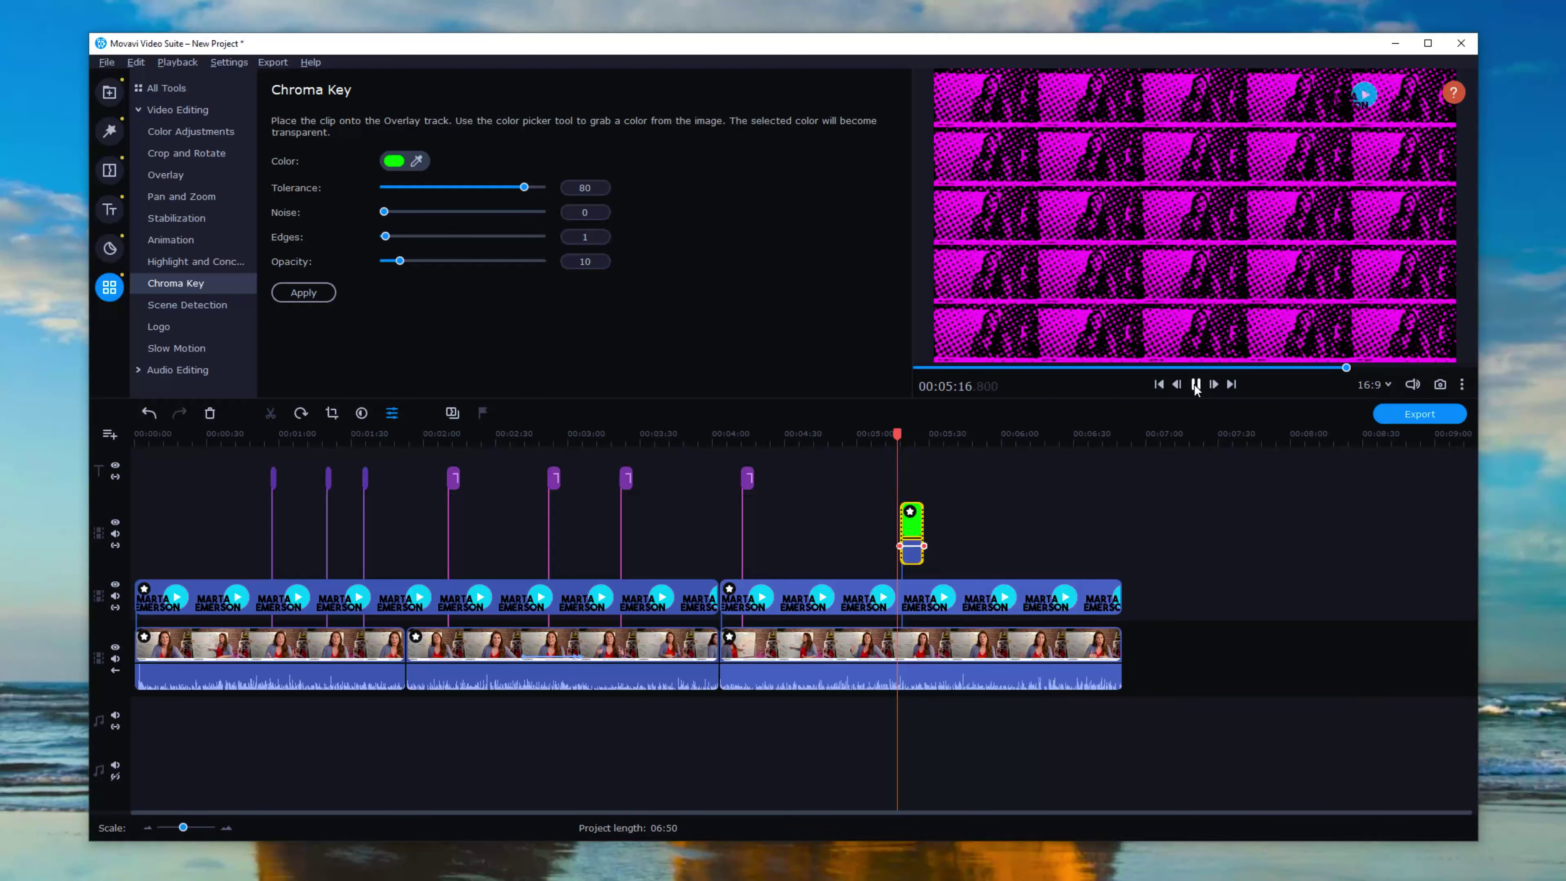
left_click(1197, 385)
Step: Set the banner's Chroma Key to tolerance 81, noise 7, edges 3 and opacity 6, move the clip to about 00:03:35 and play it back
mouse_move(524, 188)
left_mouse_down()
mouse_move(503, 188)
mouse_move(526, 189)
left_mouse_up()
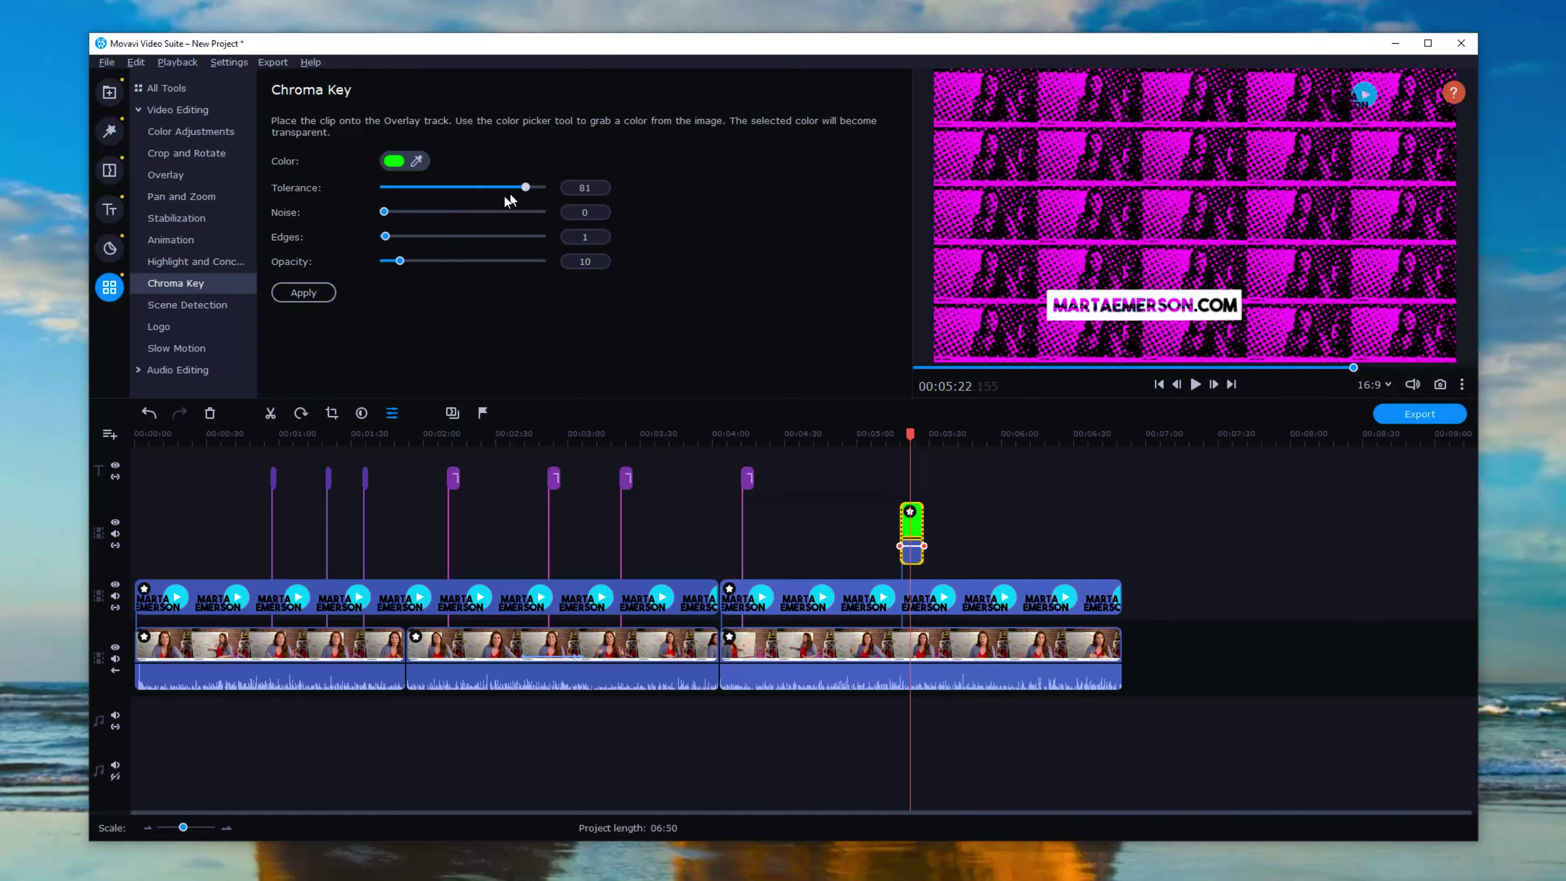
left_click_drag(384, 214, 393, 261)
left_click(388, 236)
left_click_drag(916, 529, 664, 528)
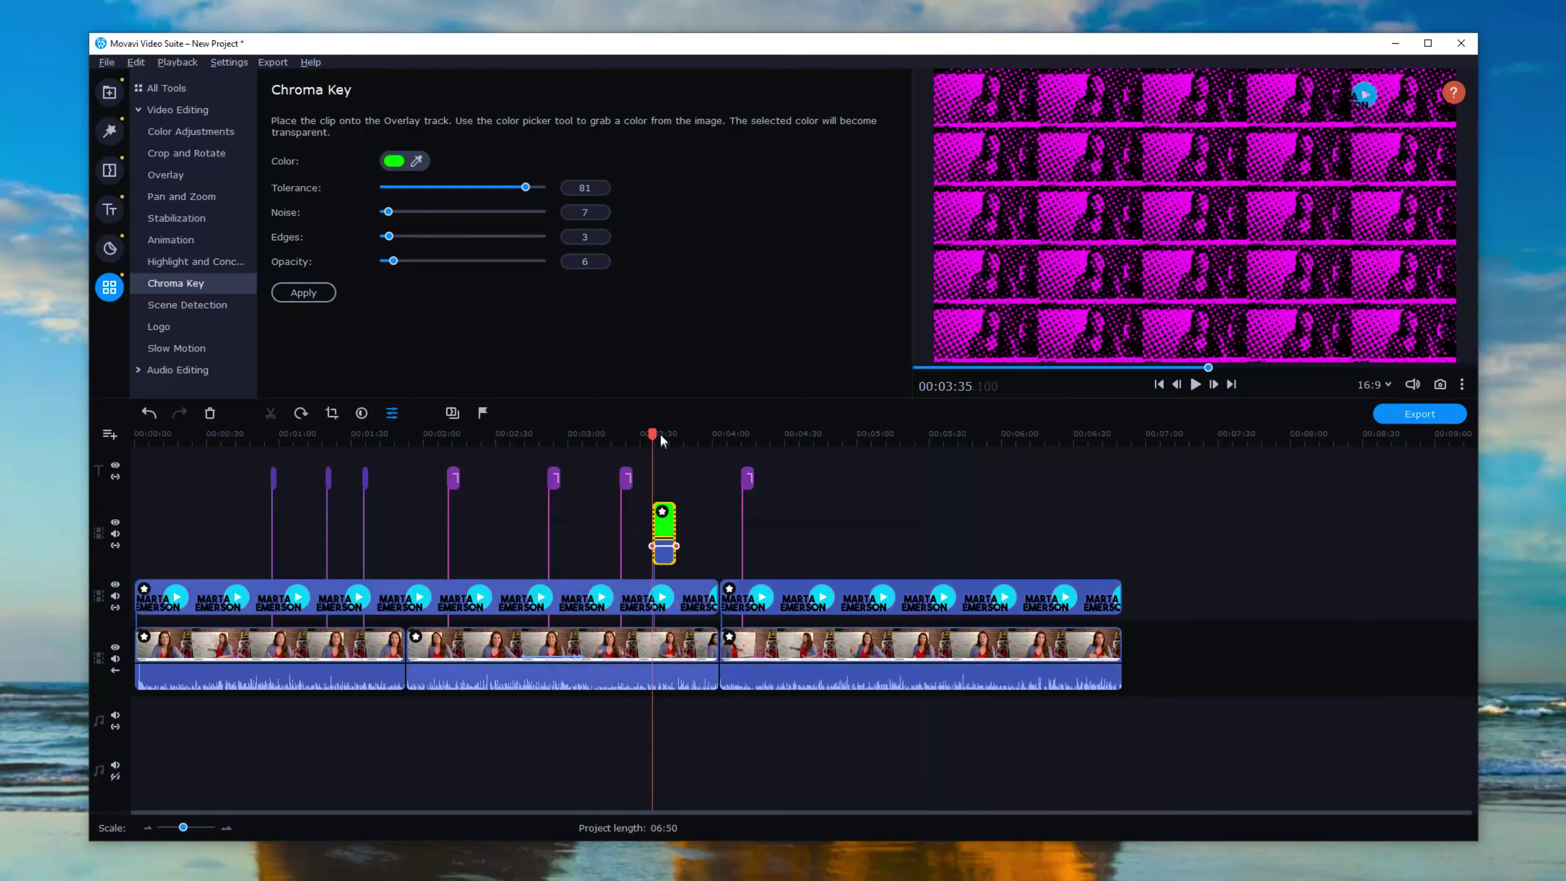
left_click(1194, 389)
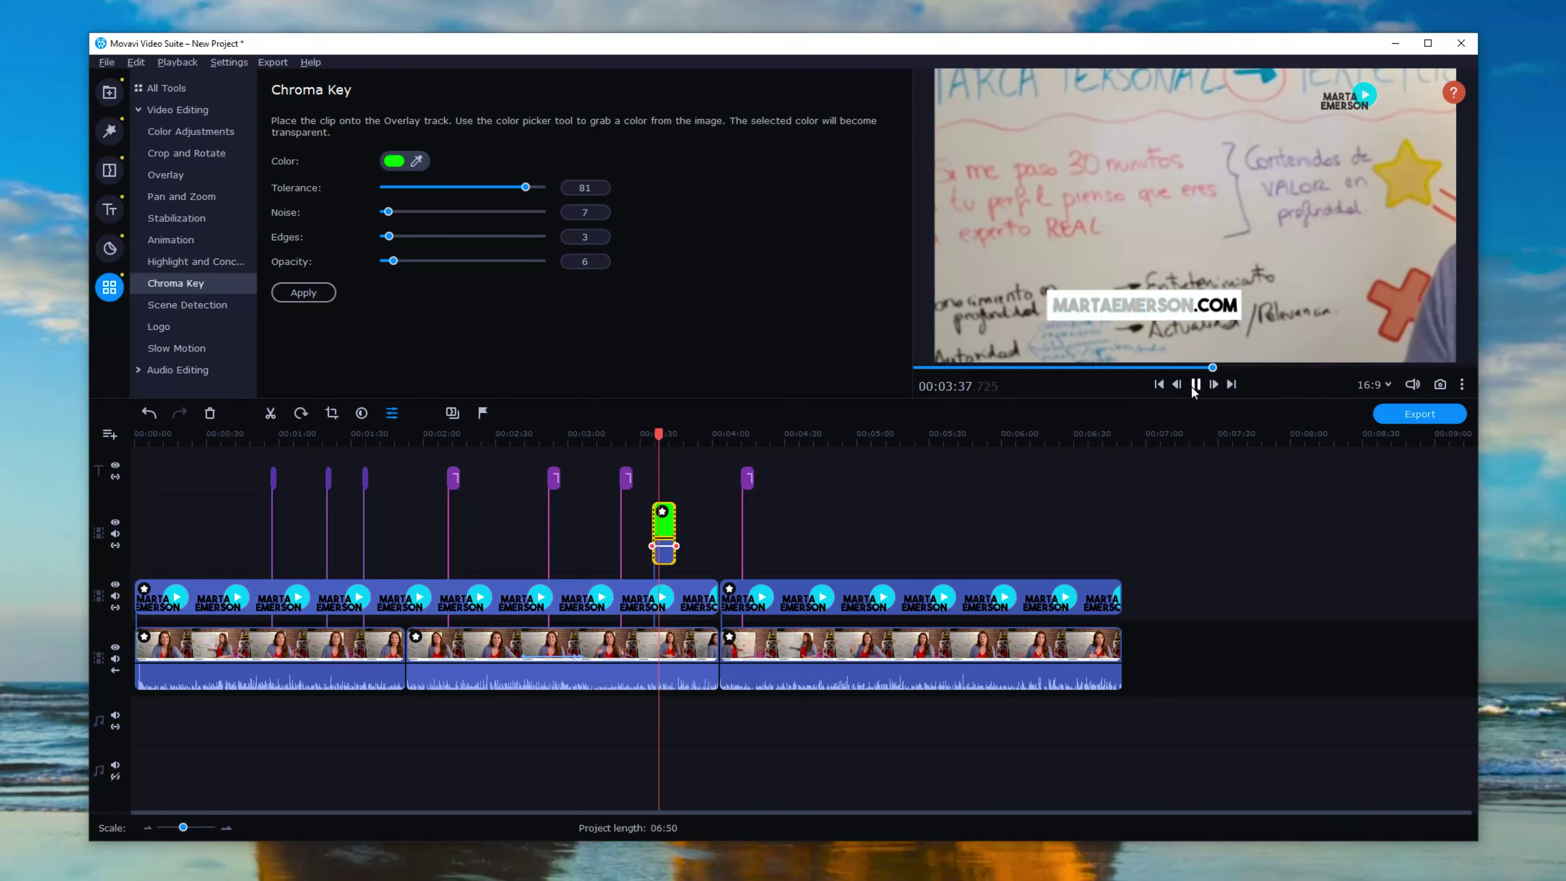
Step: Replay the keyed banner overlay from about 00:03:36 to check it over the course video
left_click(1196, 385)
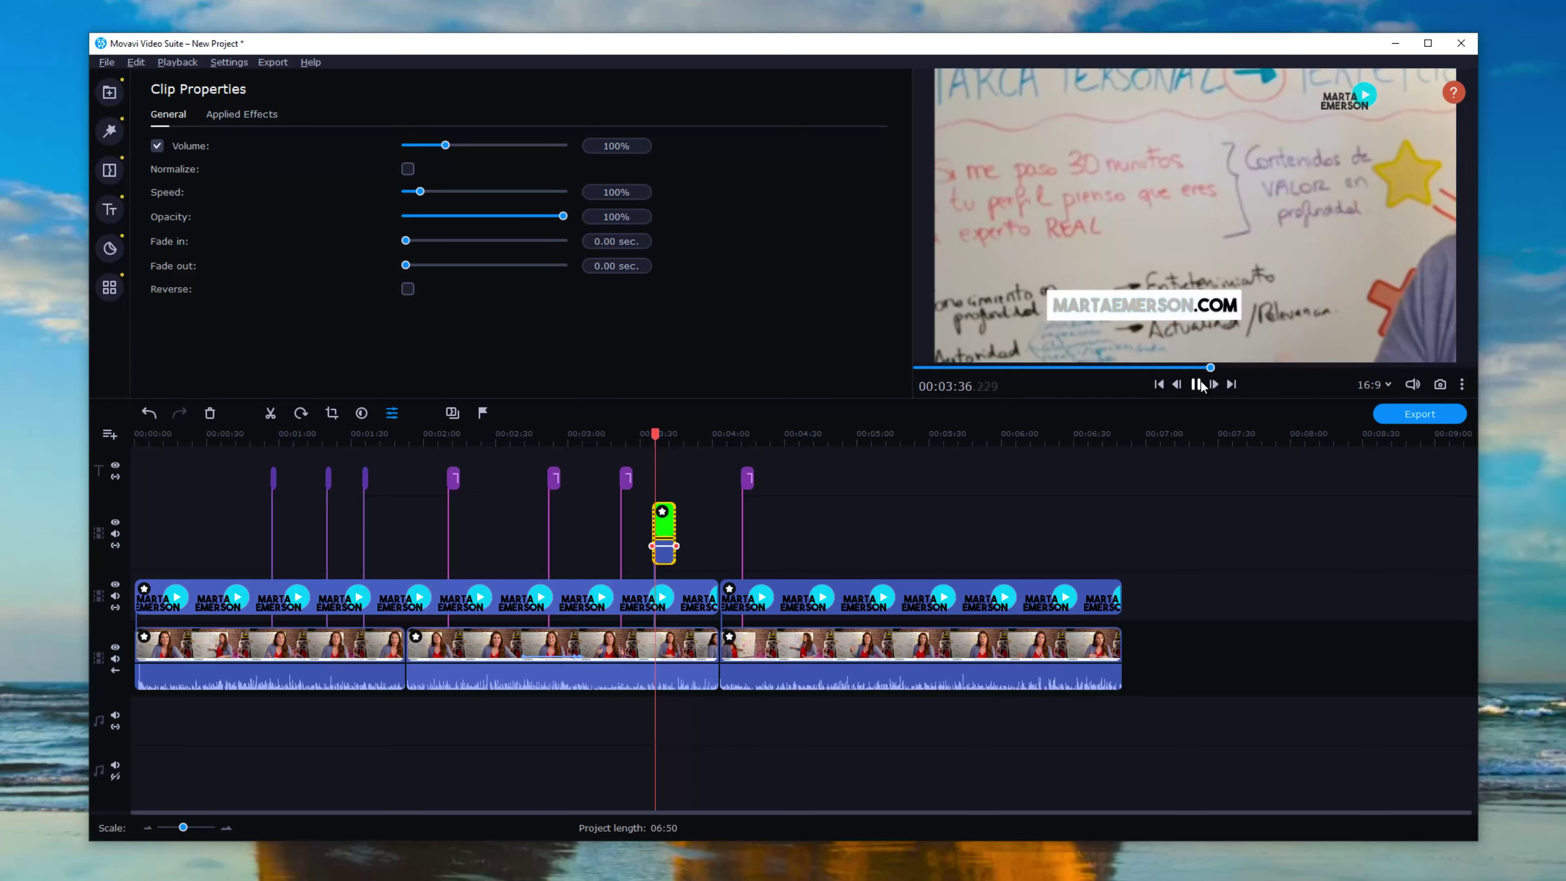
left_click(1196, 385)
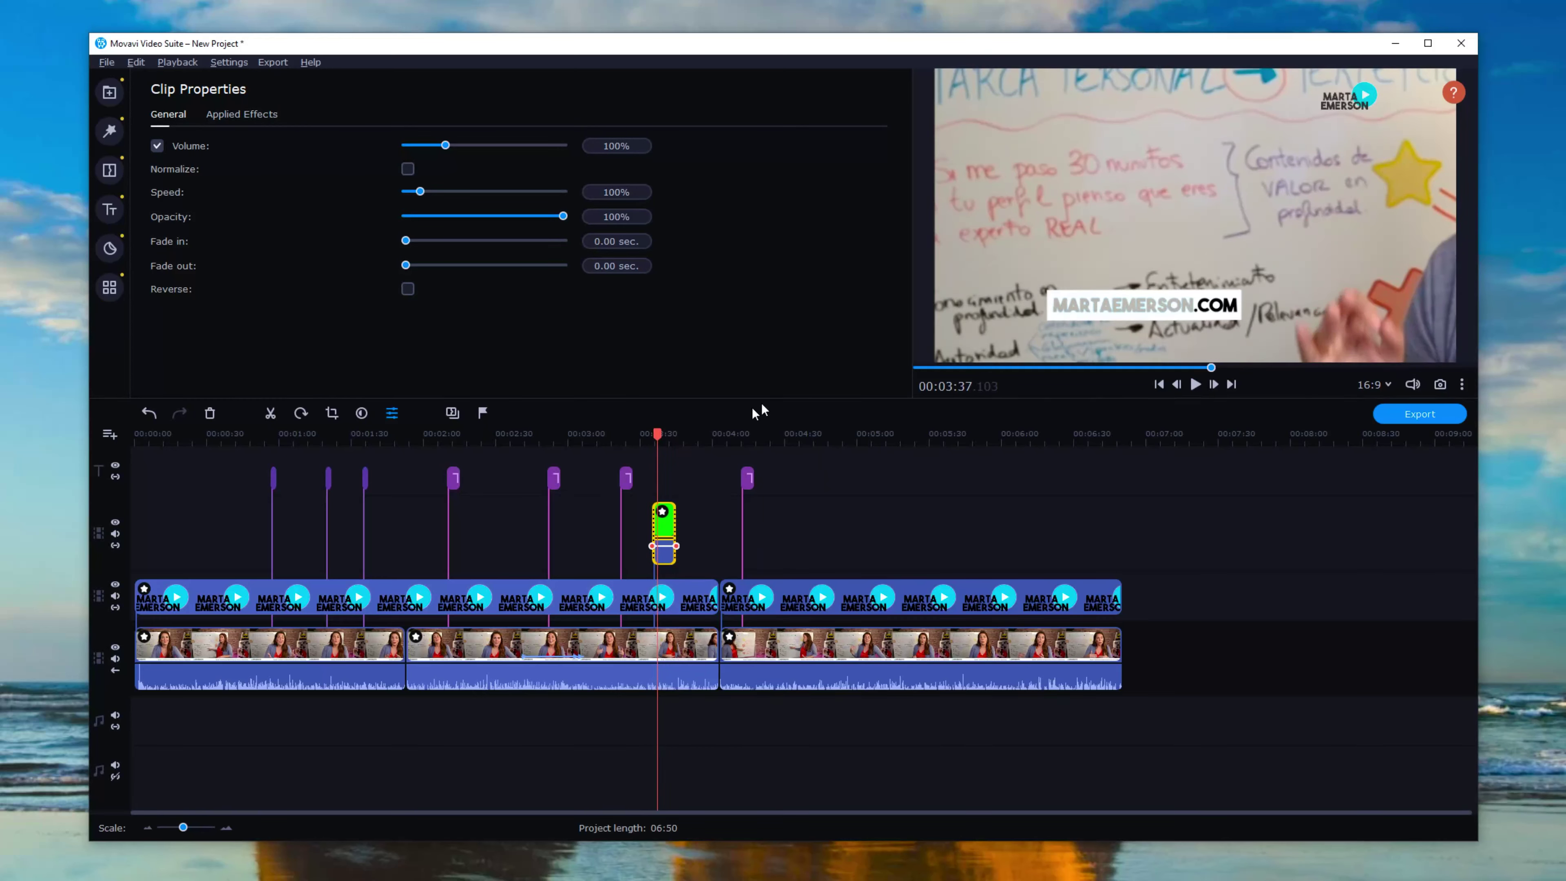
left_click(665, 525)
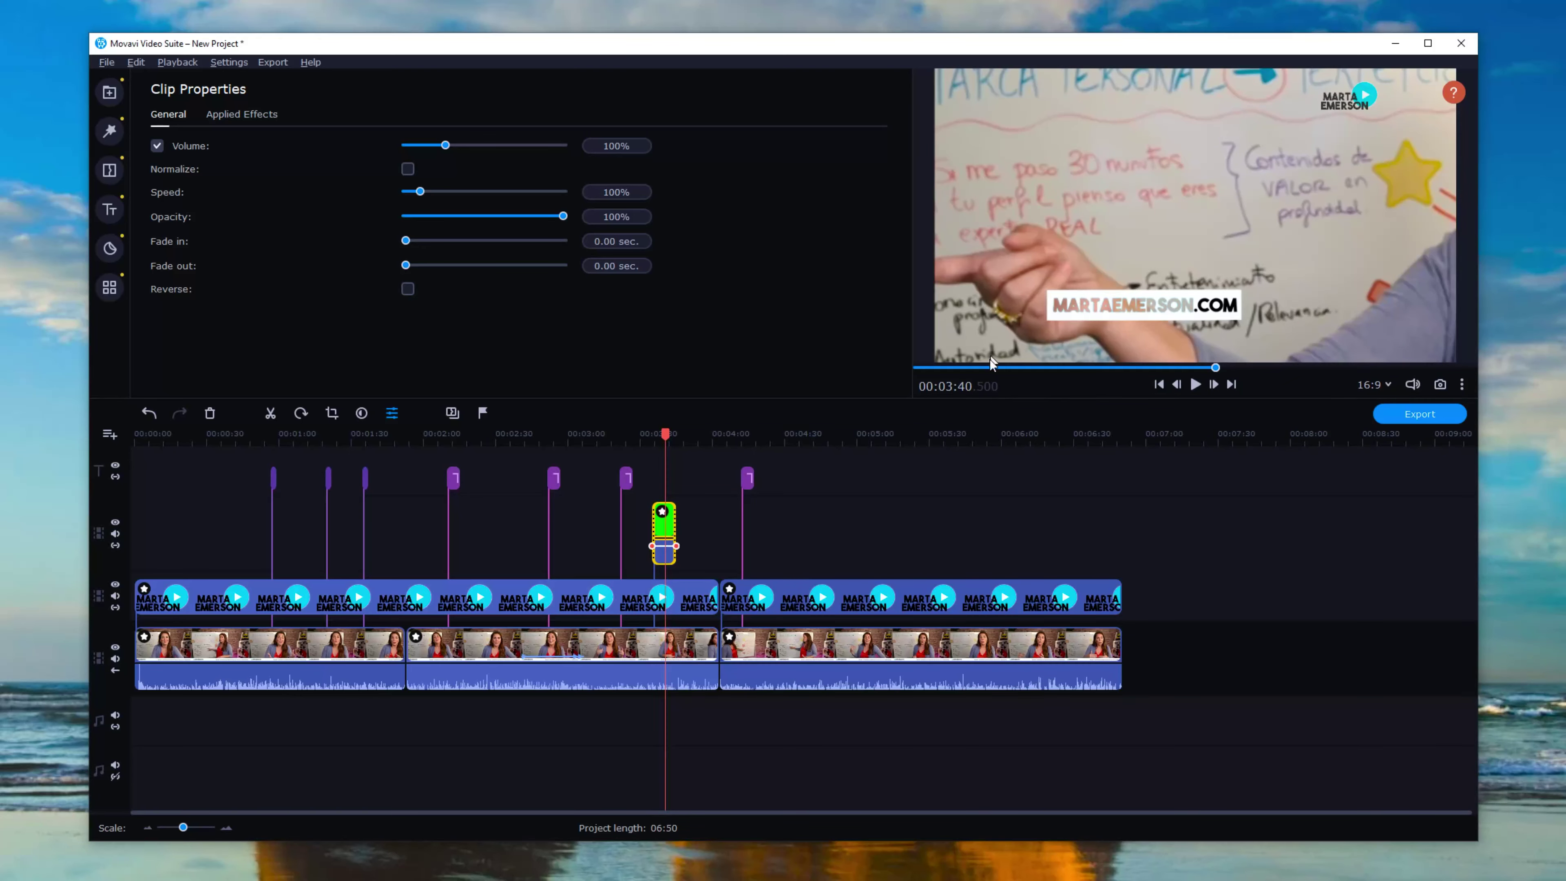
Step: Look through the filters, the media bin and the title collections, including the Horror and Infographics categories
left_click(110, 130)
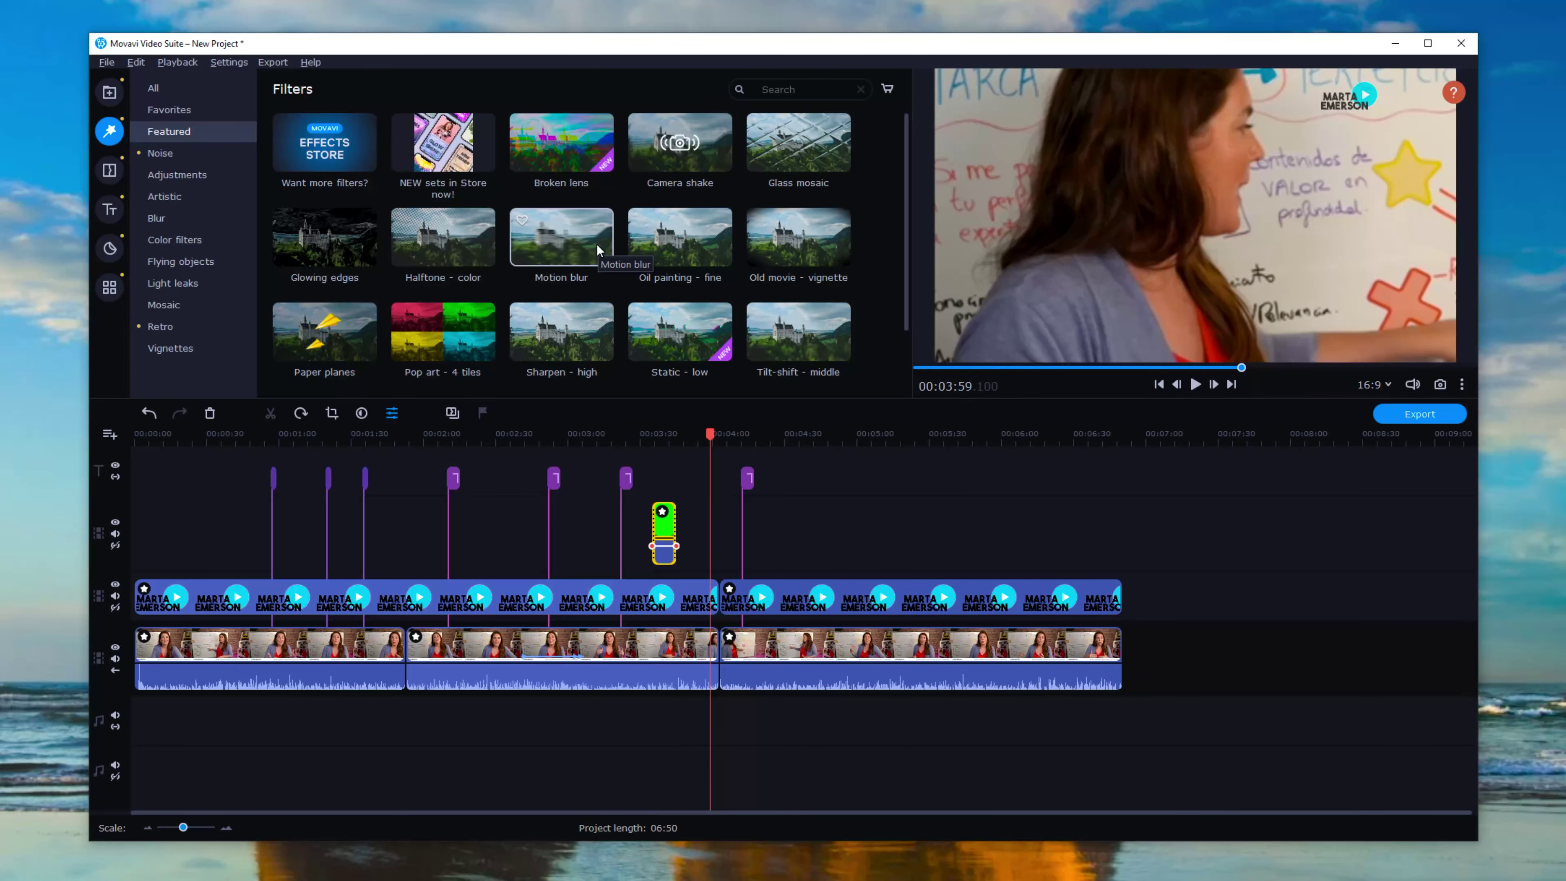
left_click(109, 92)
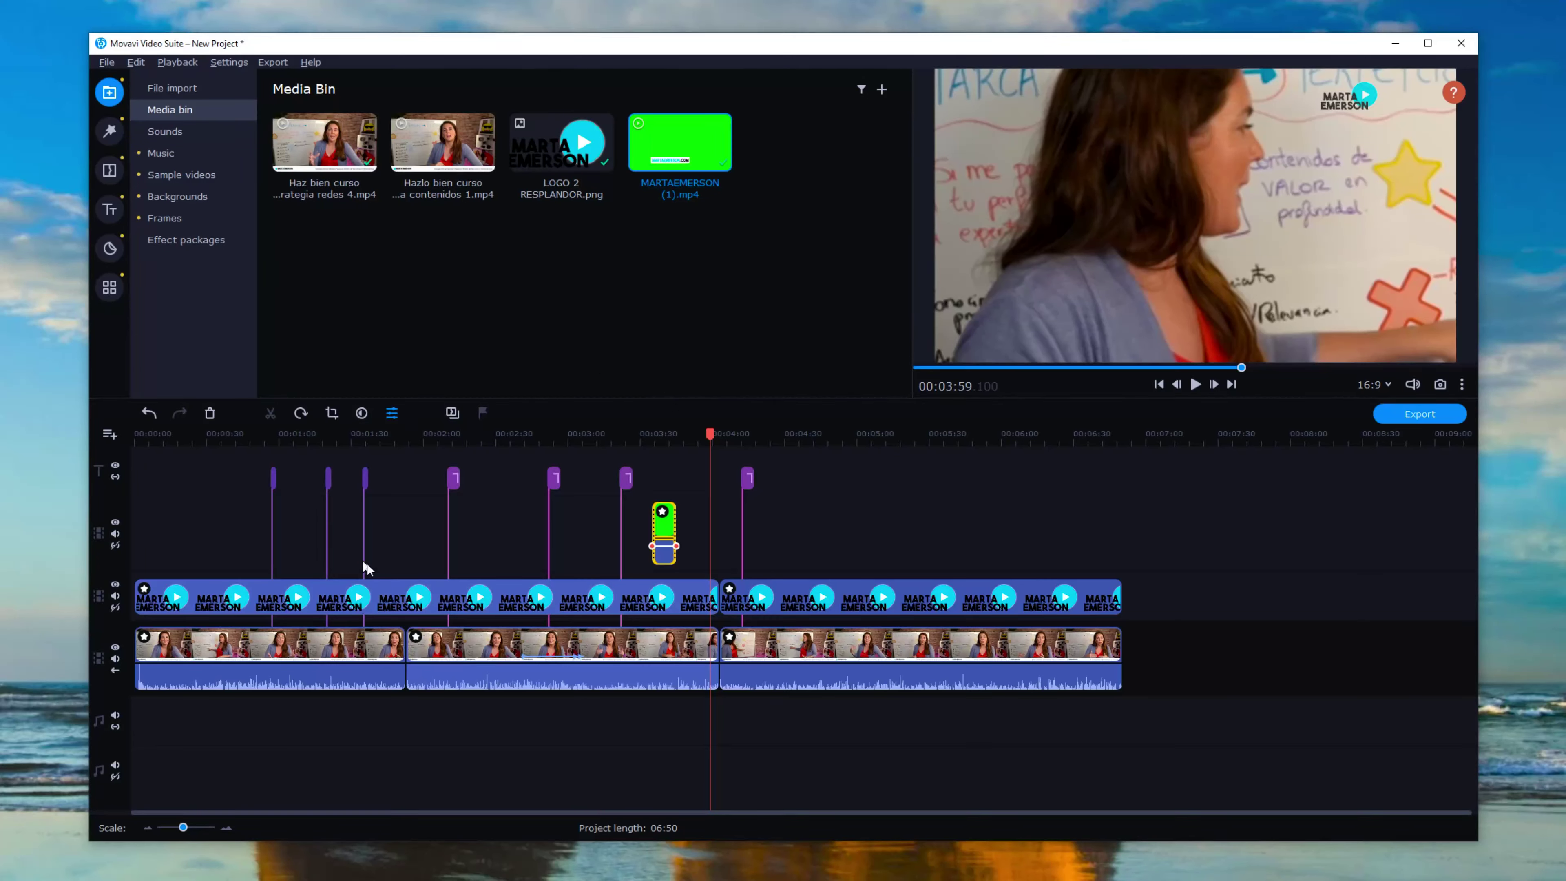
left_click(110, 210)
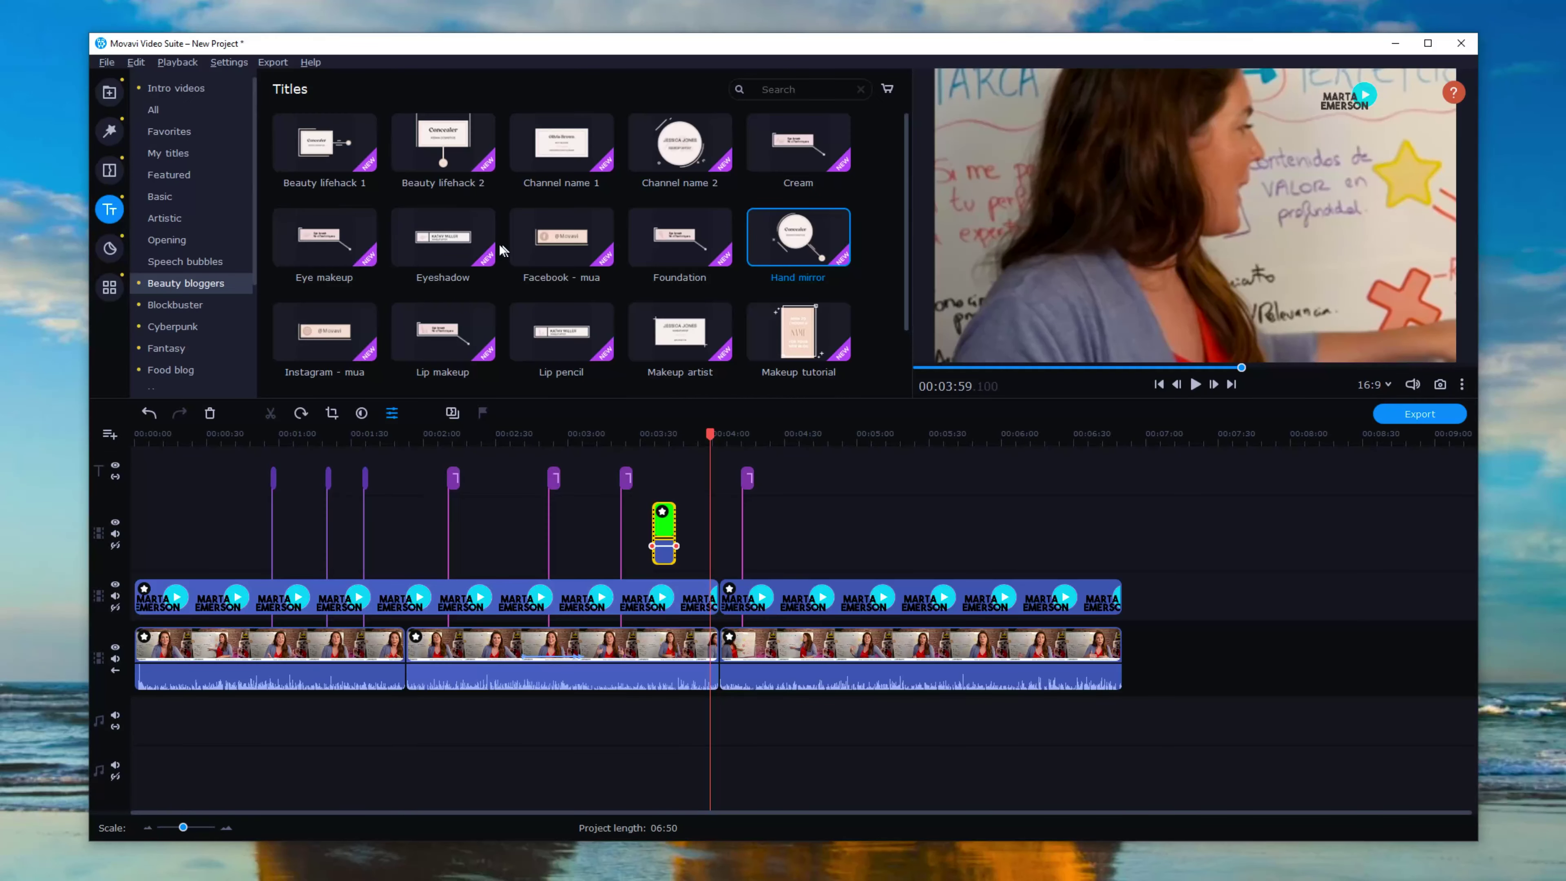
scroll(185, 259, "down", 2)
left_click(166, 261)
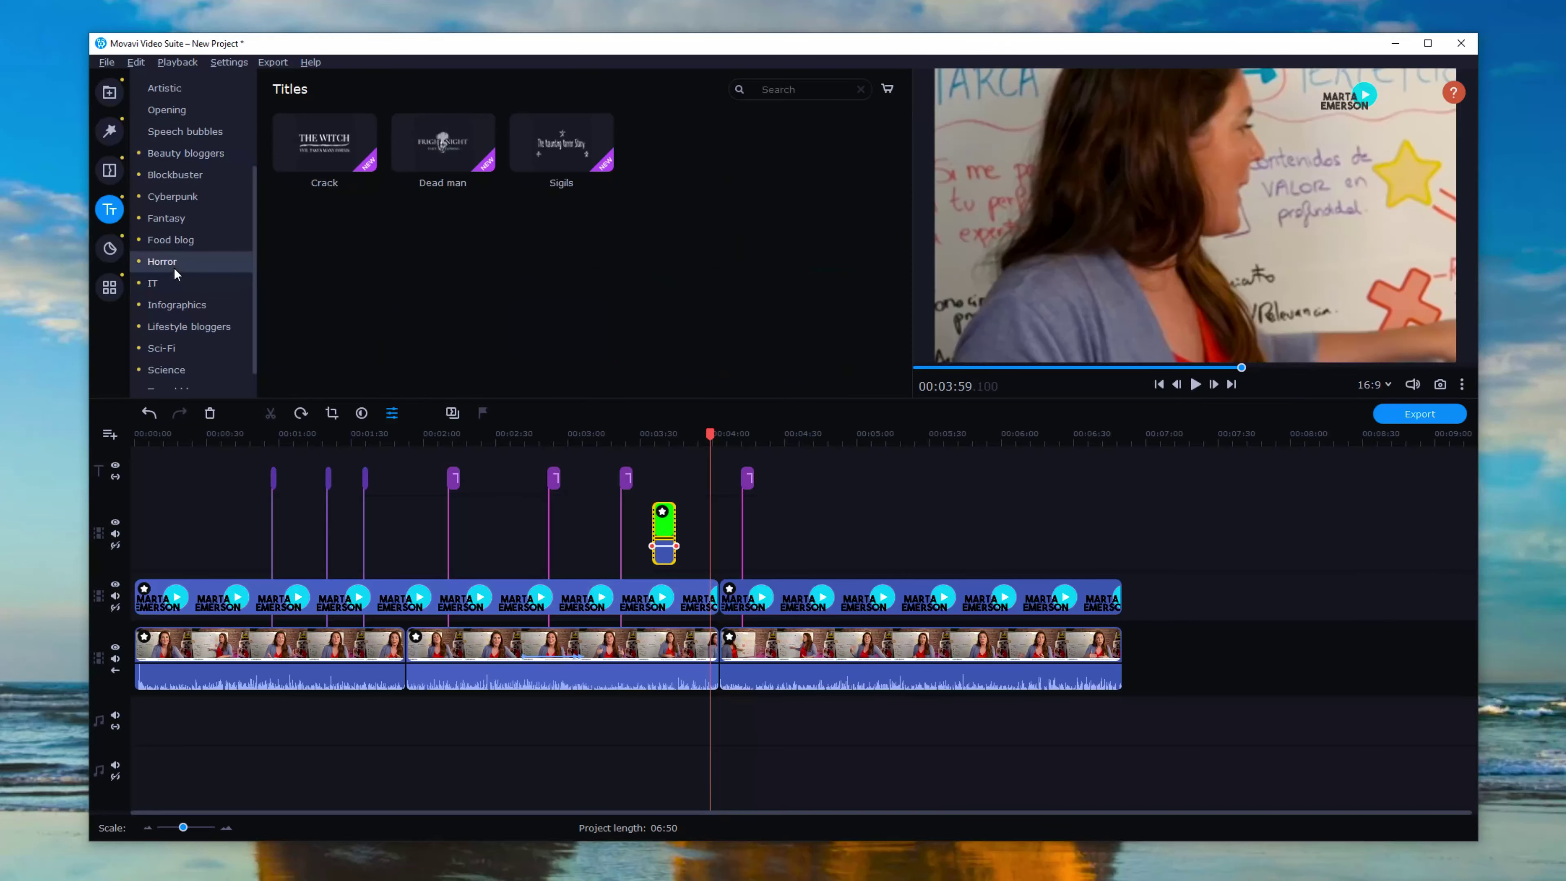
left_click(178, 302)
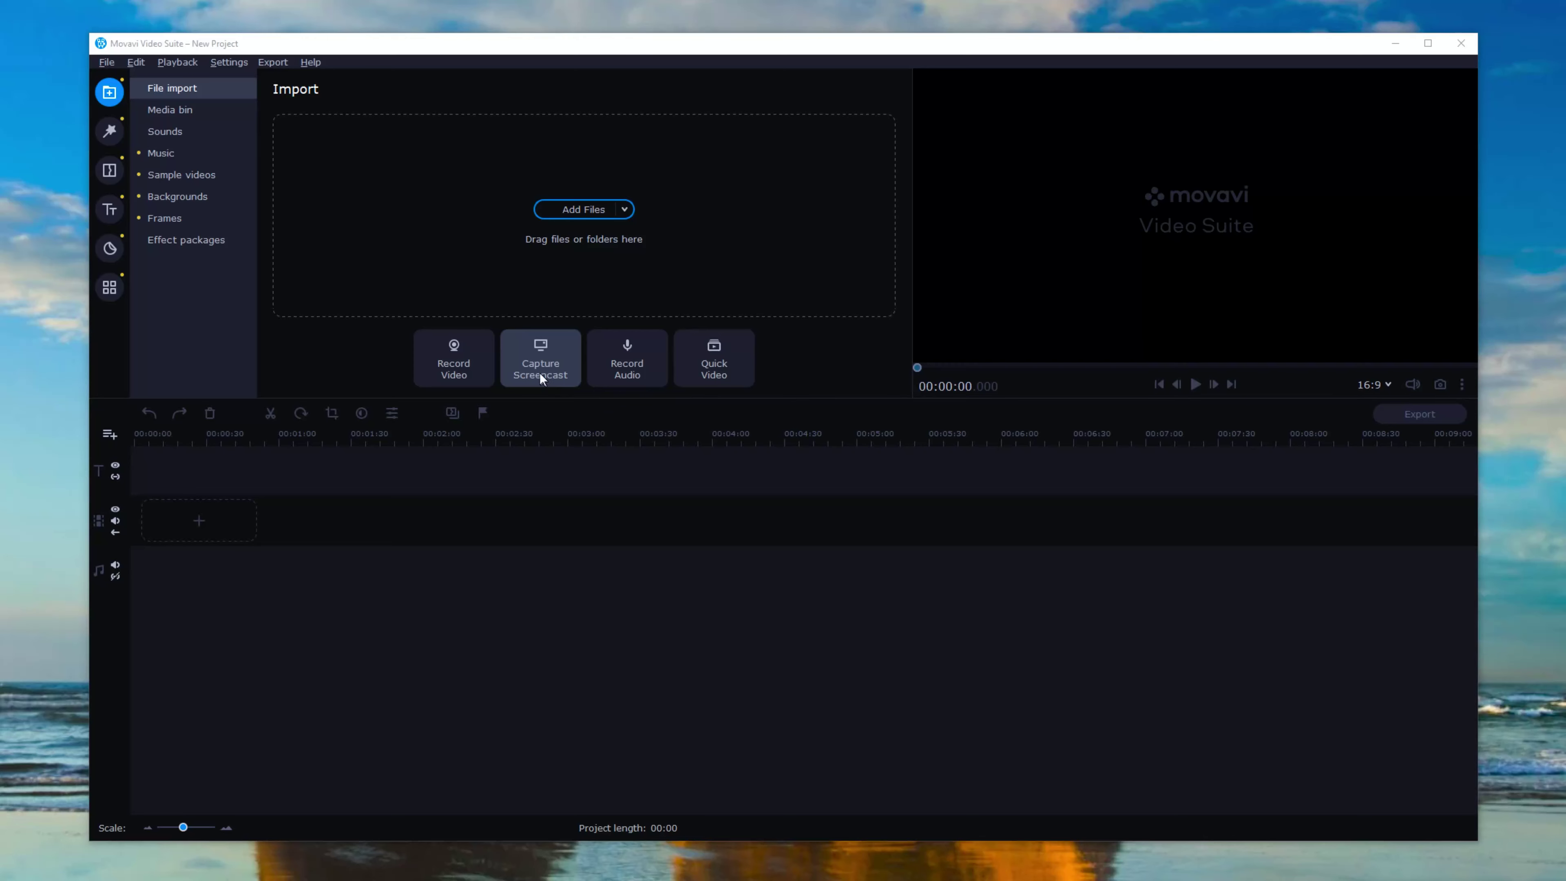
Step: Set up a screencast capture area of about 1863 × 882, turn on microphone recording and show the available microphones
left_click(537, 373)
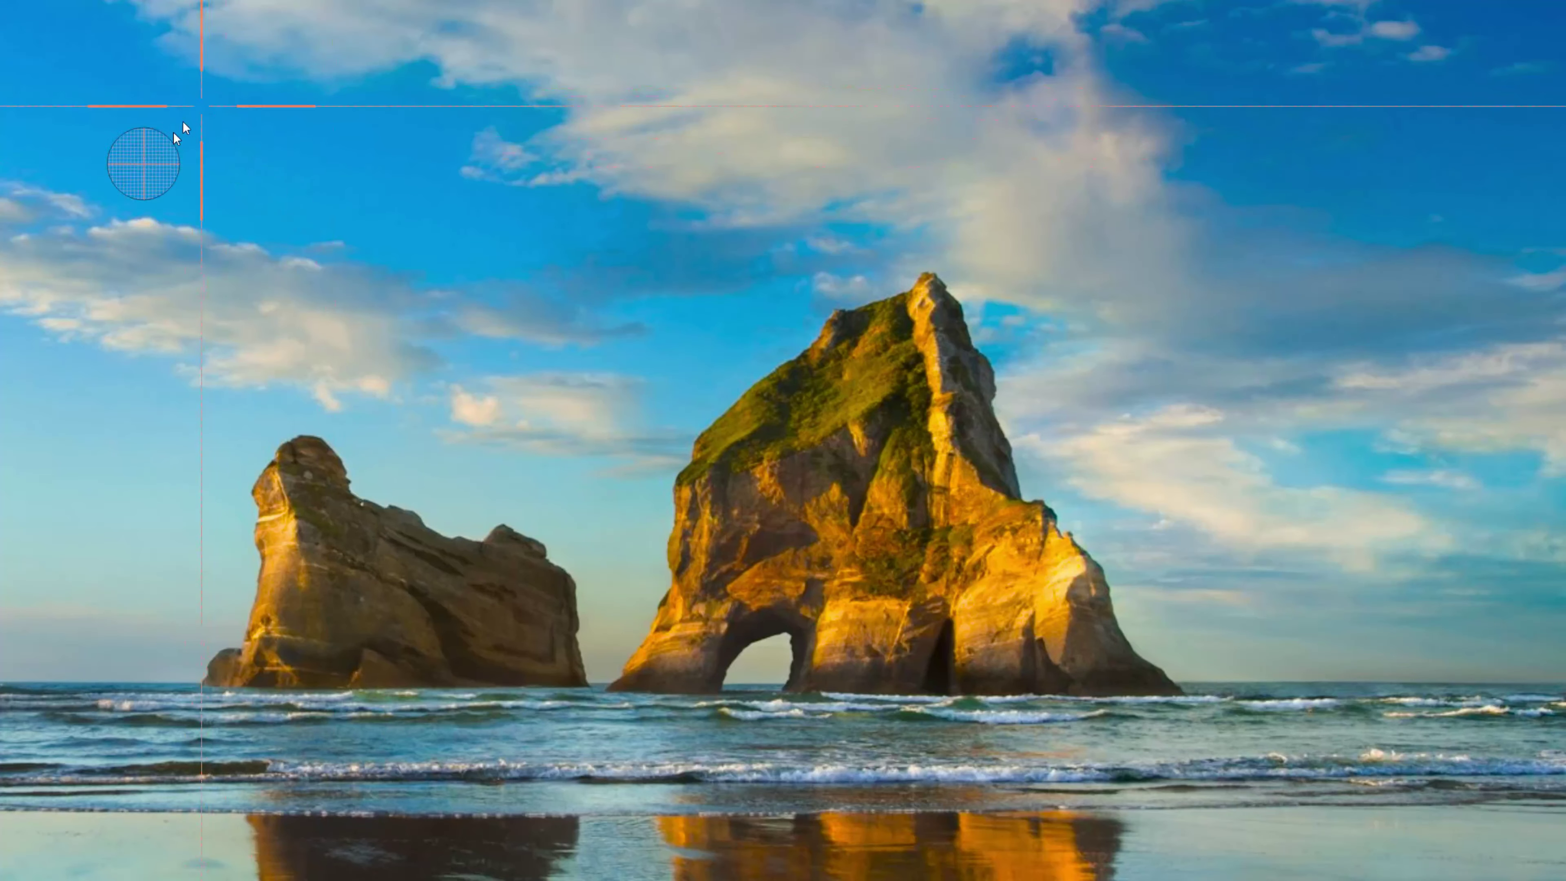
left_click_drag(84, 56, 1523, 832)
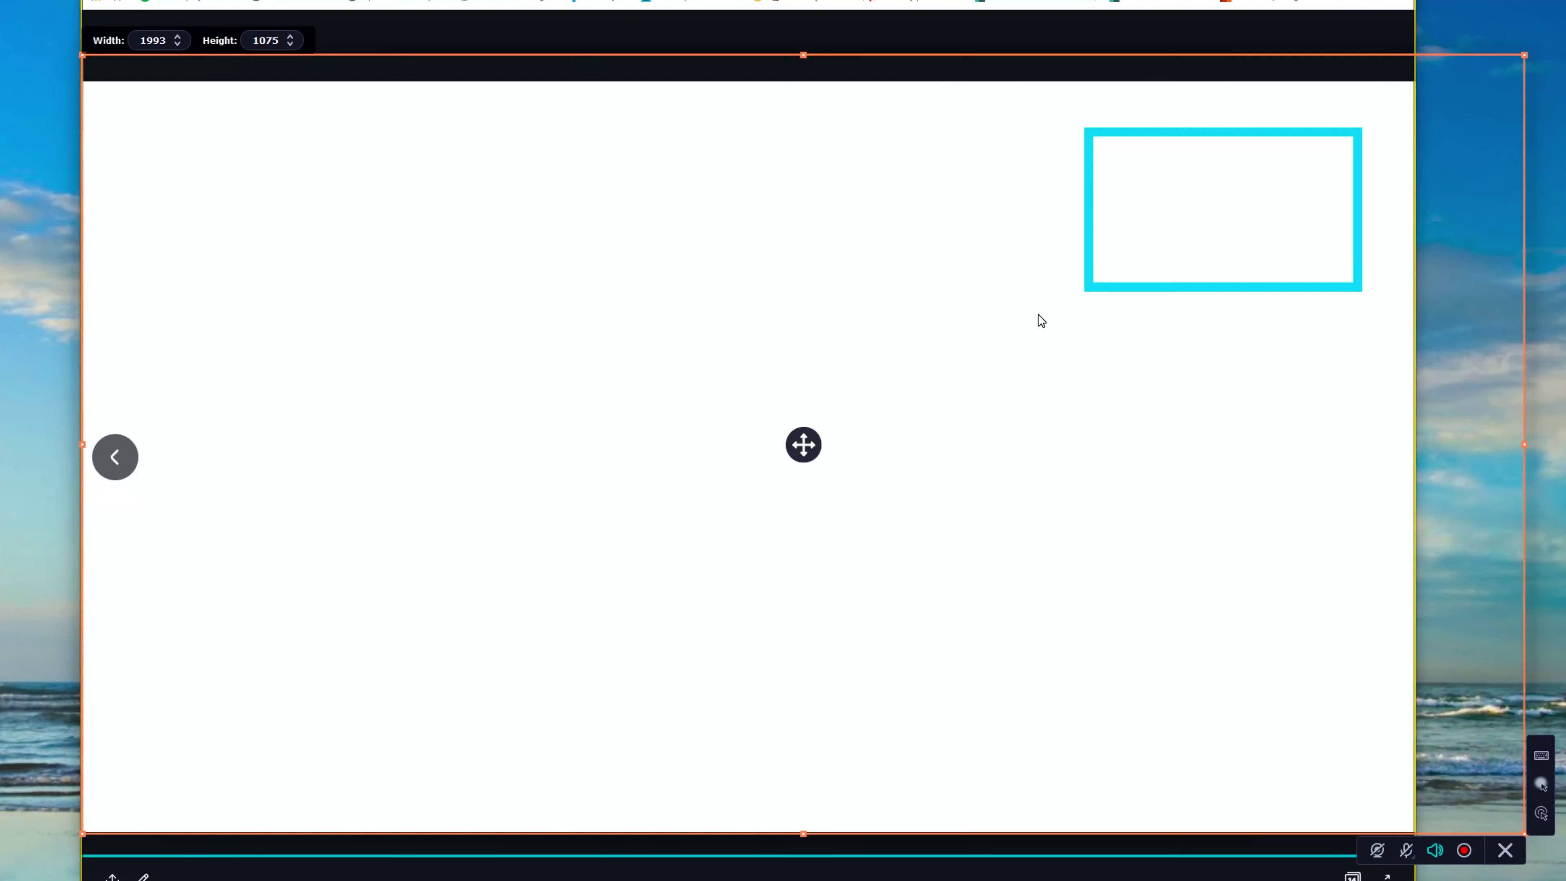
left_click(1407, 853)
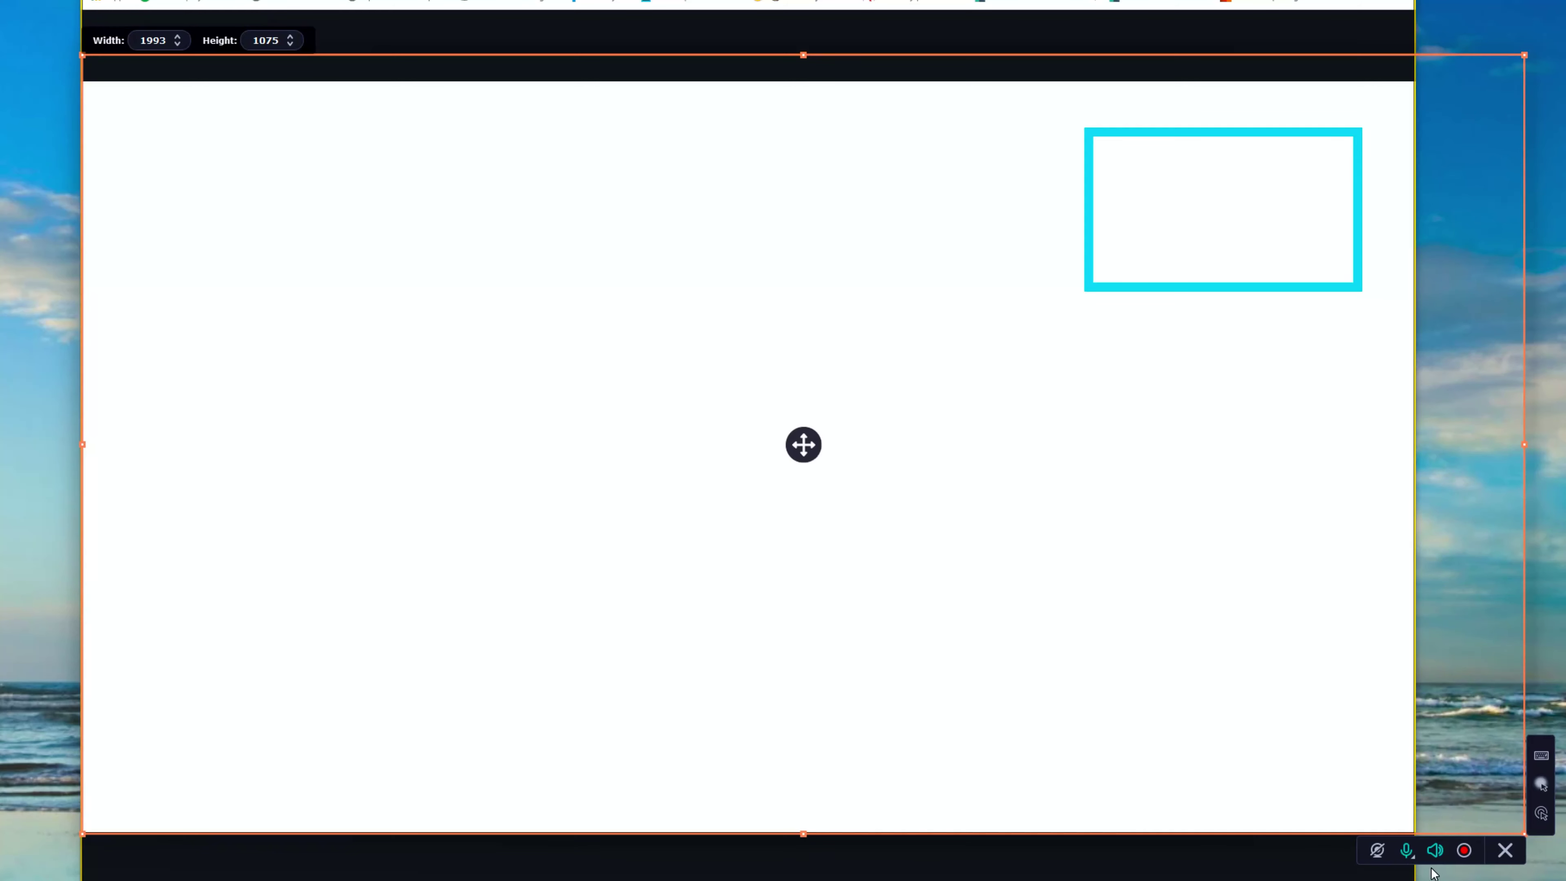
left_click(1414, 862)
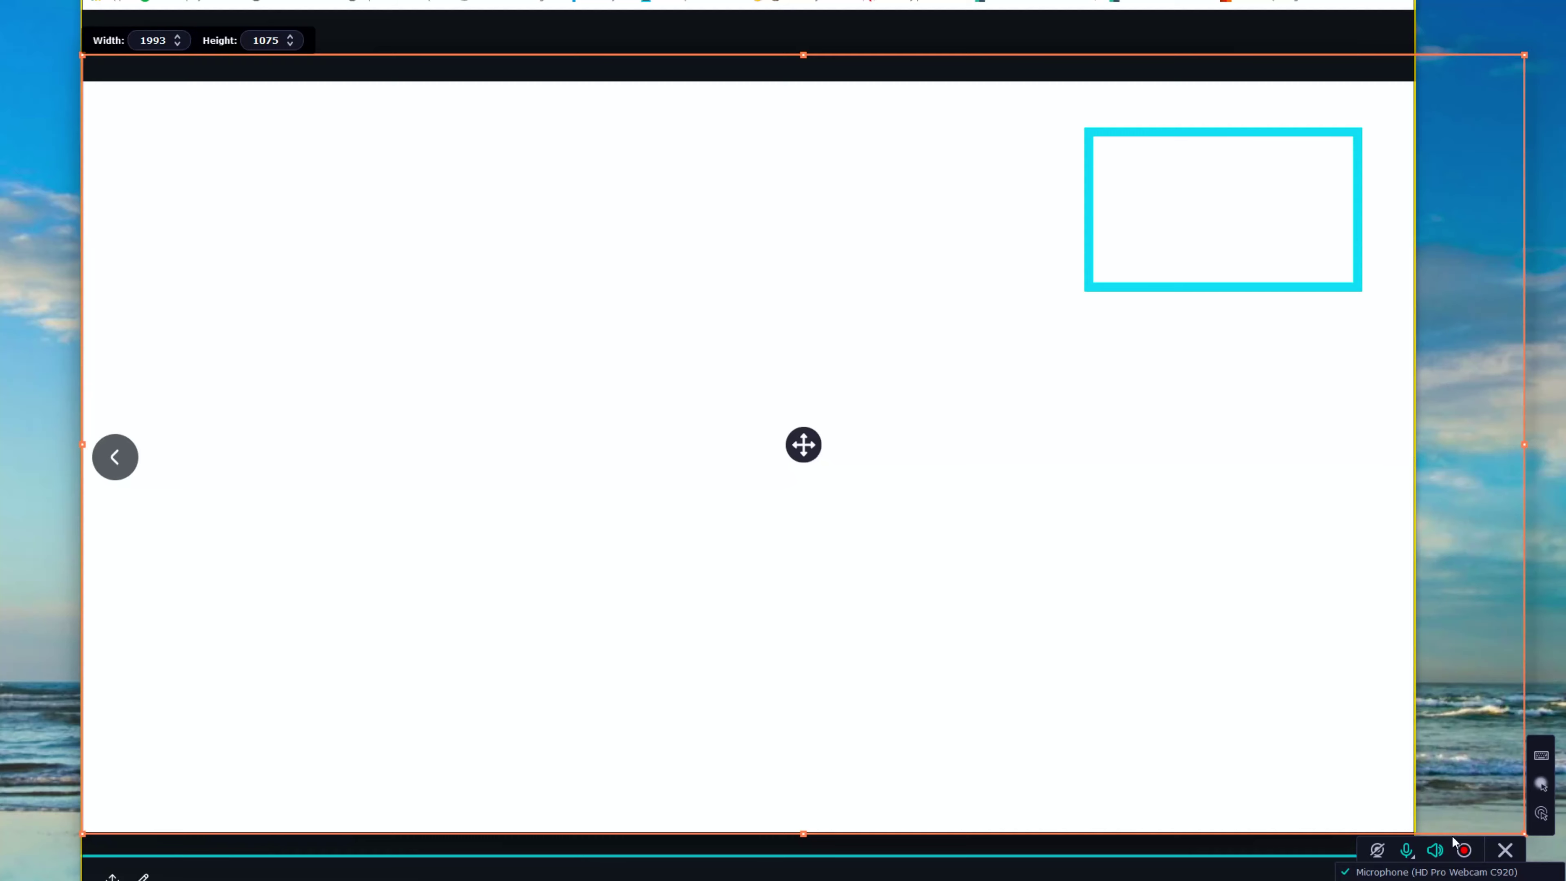
left_click_drag(1524, 834, 1427, 692)
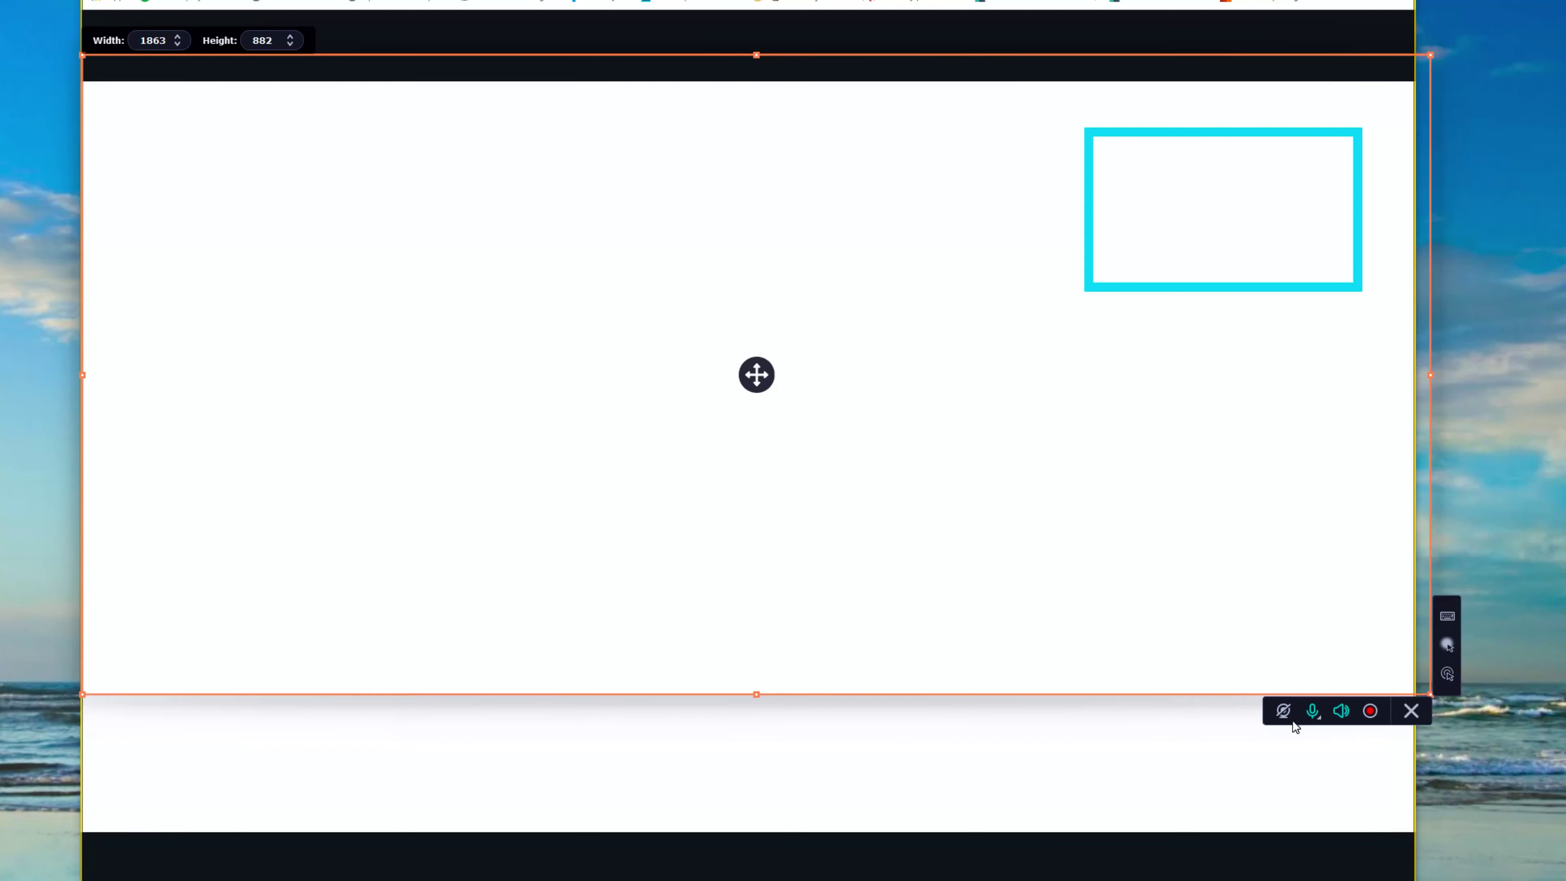
left_click(1319, 721)
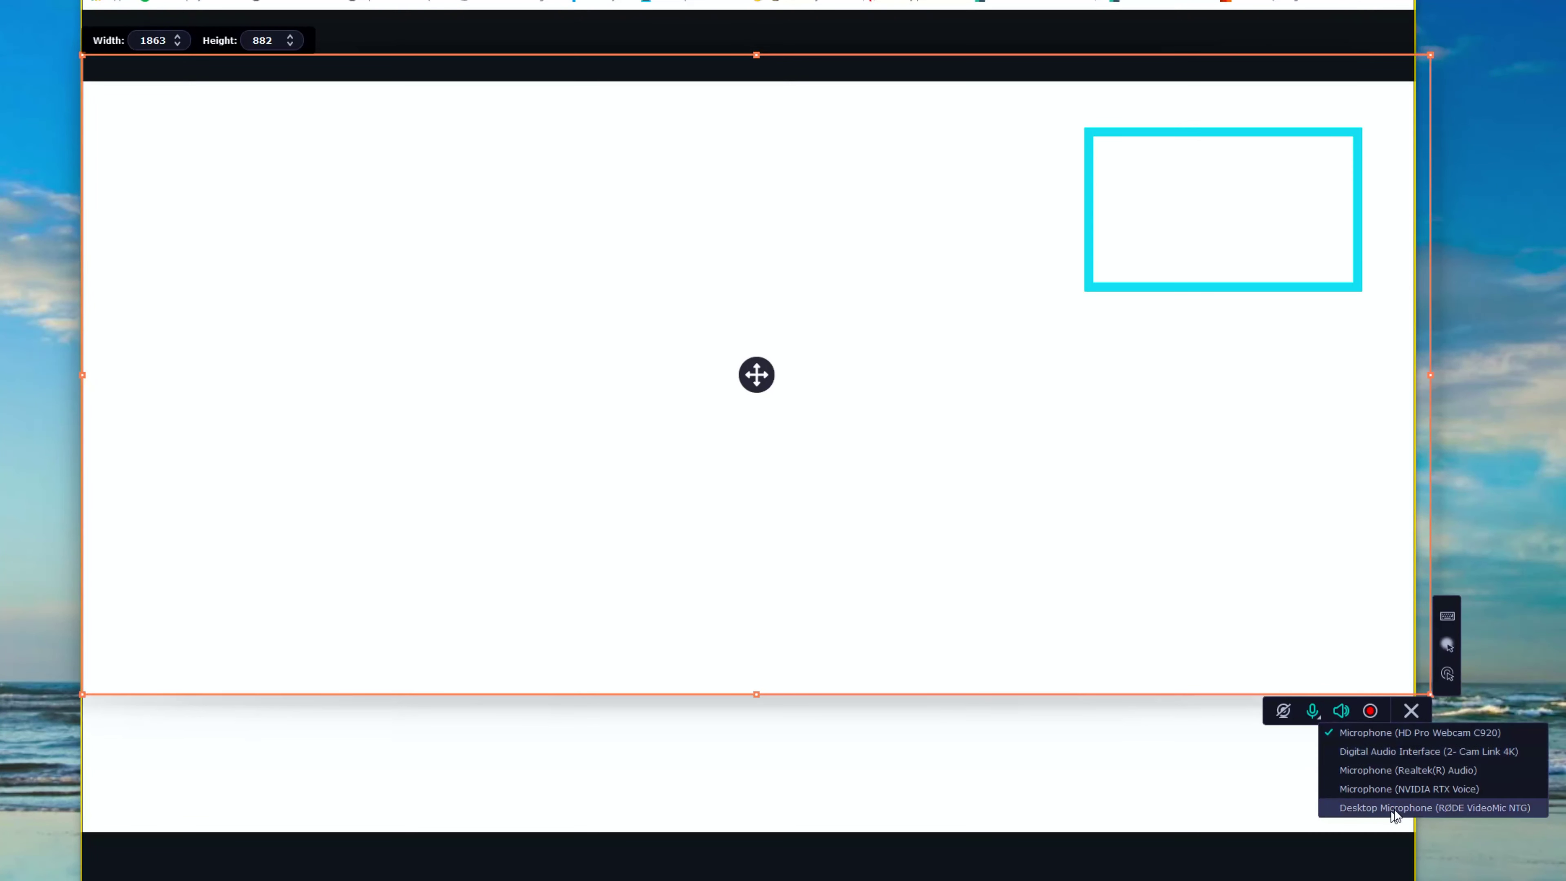
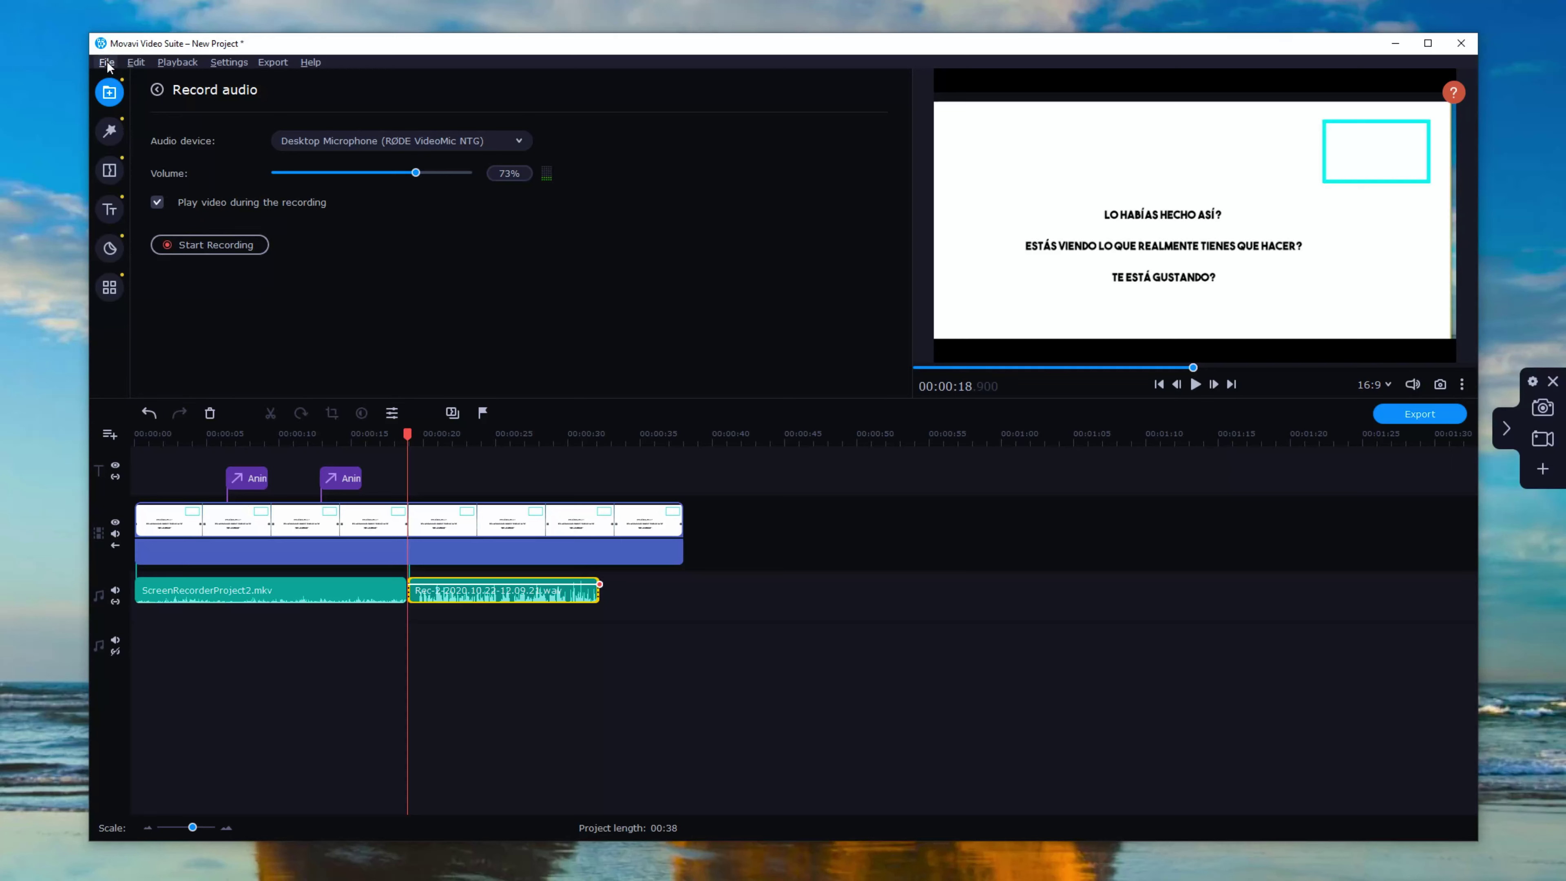
Step: Save the project as "test 2" in the Projects folder
left_click(107, 63)
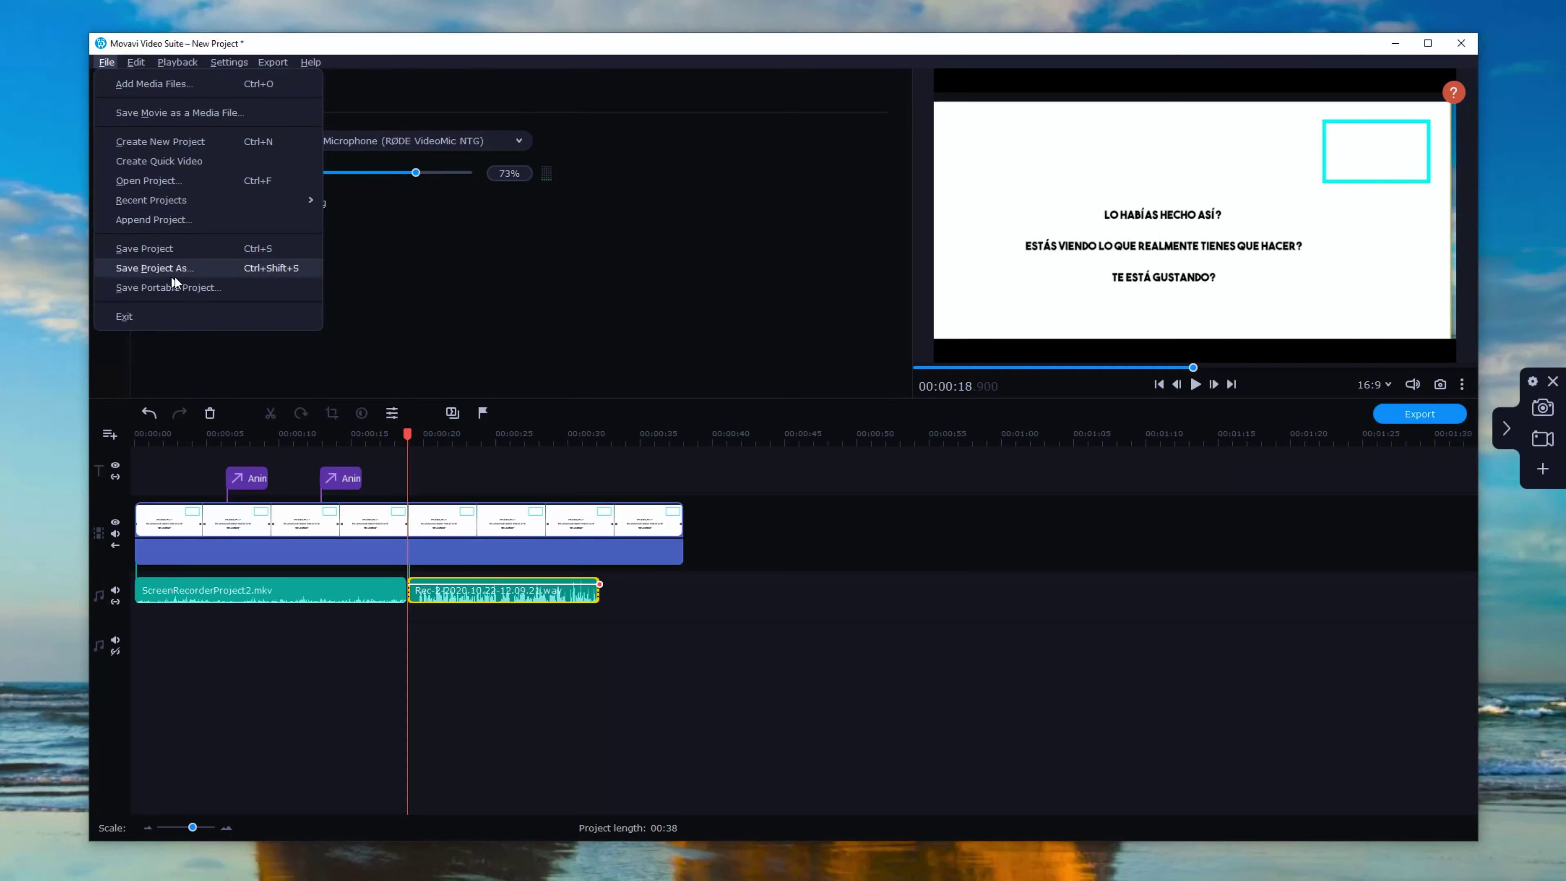
left_click(187, 273)
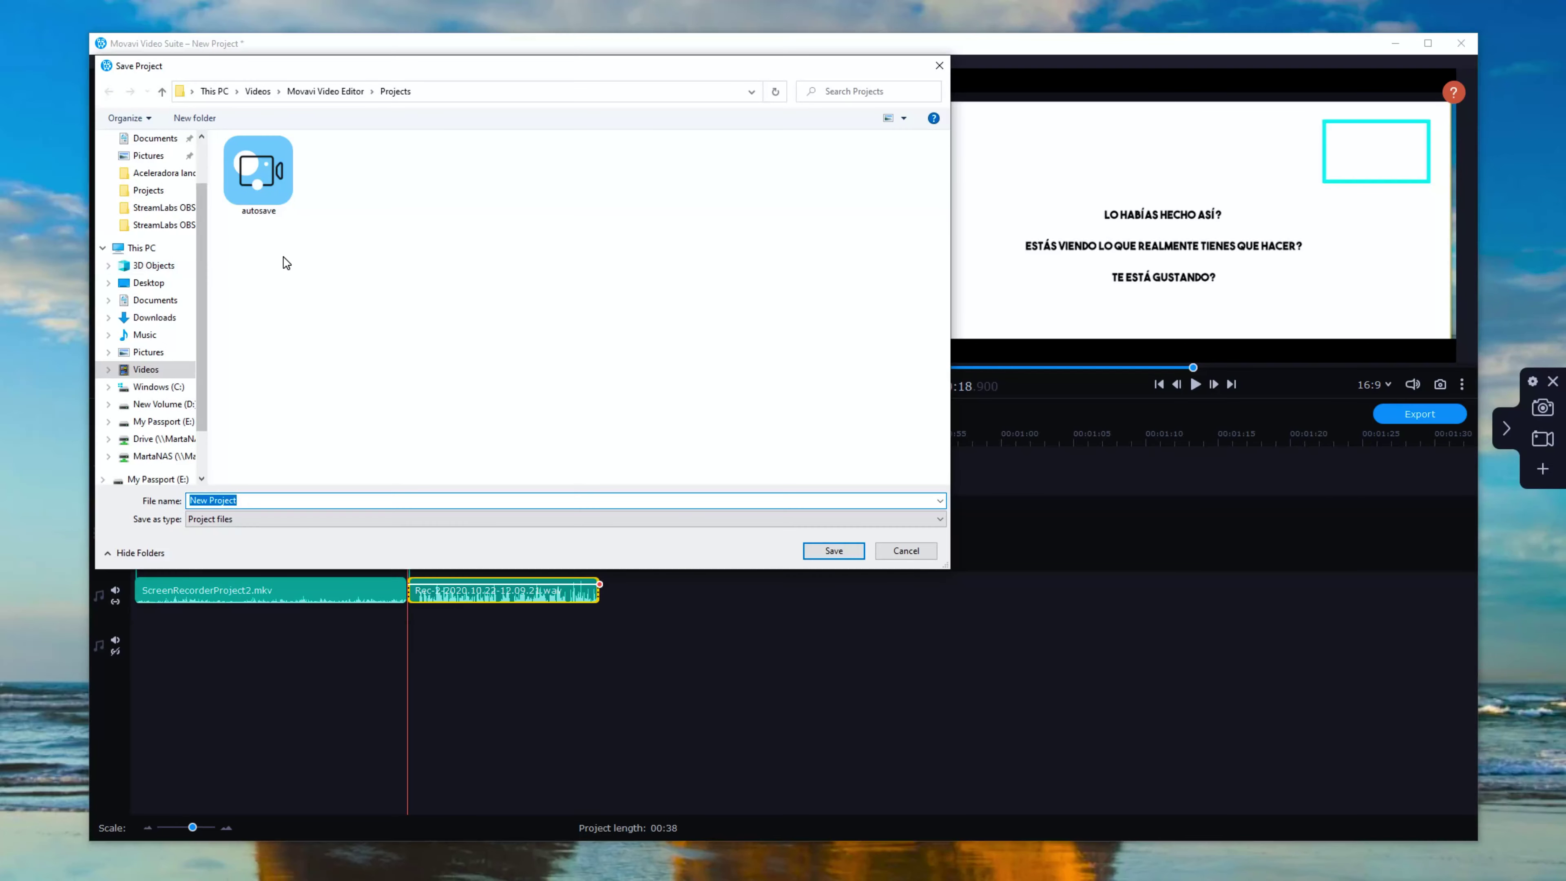
type("test 2")
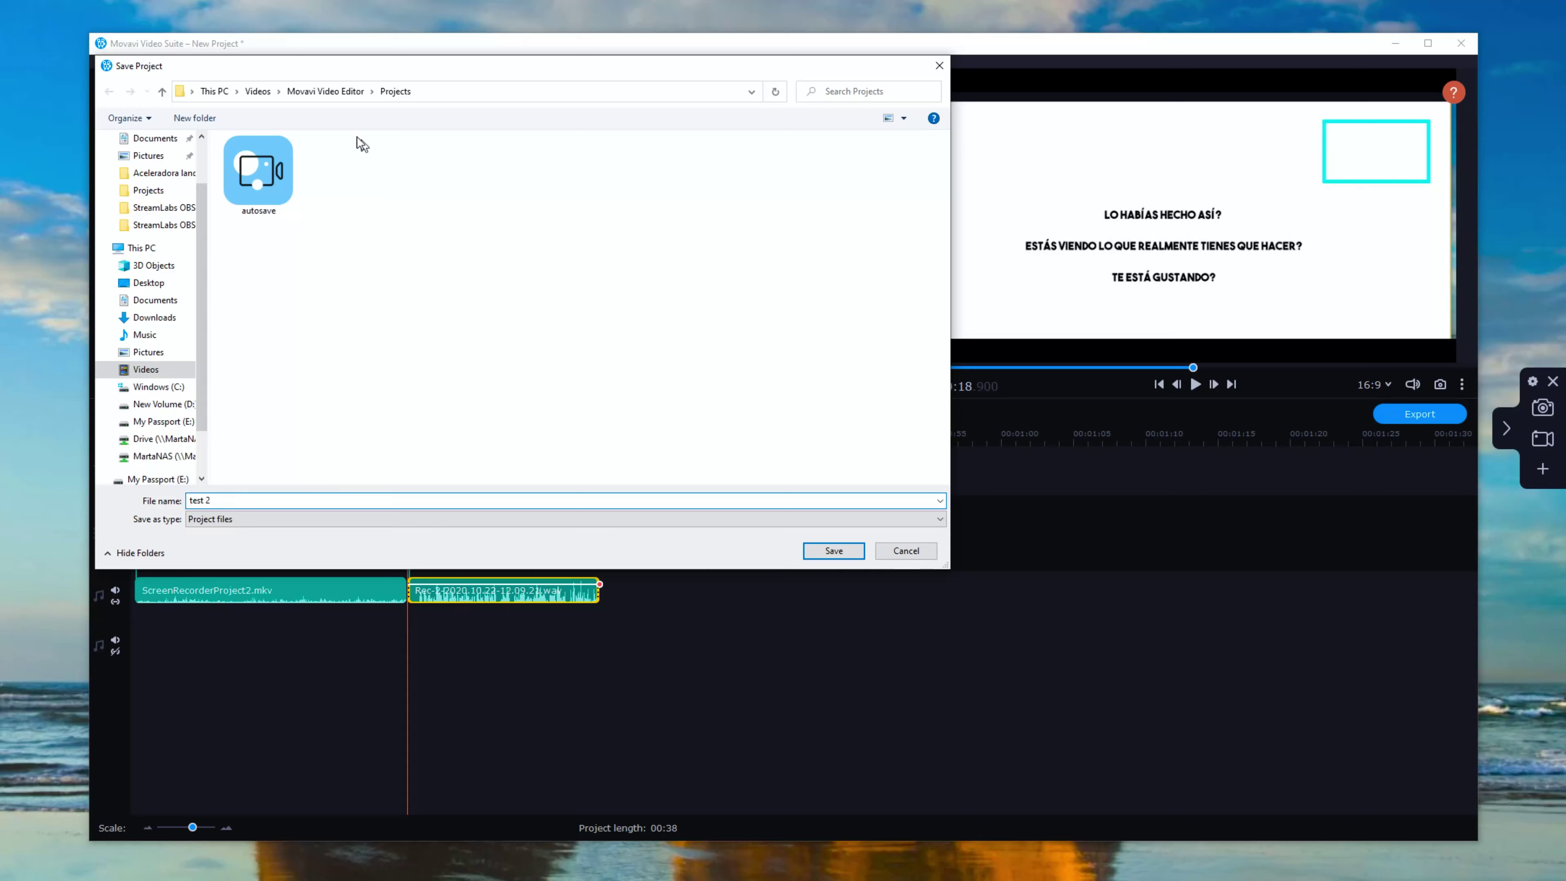
left_click(835, 551)
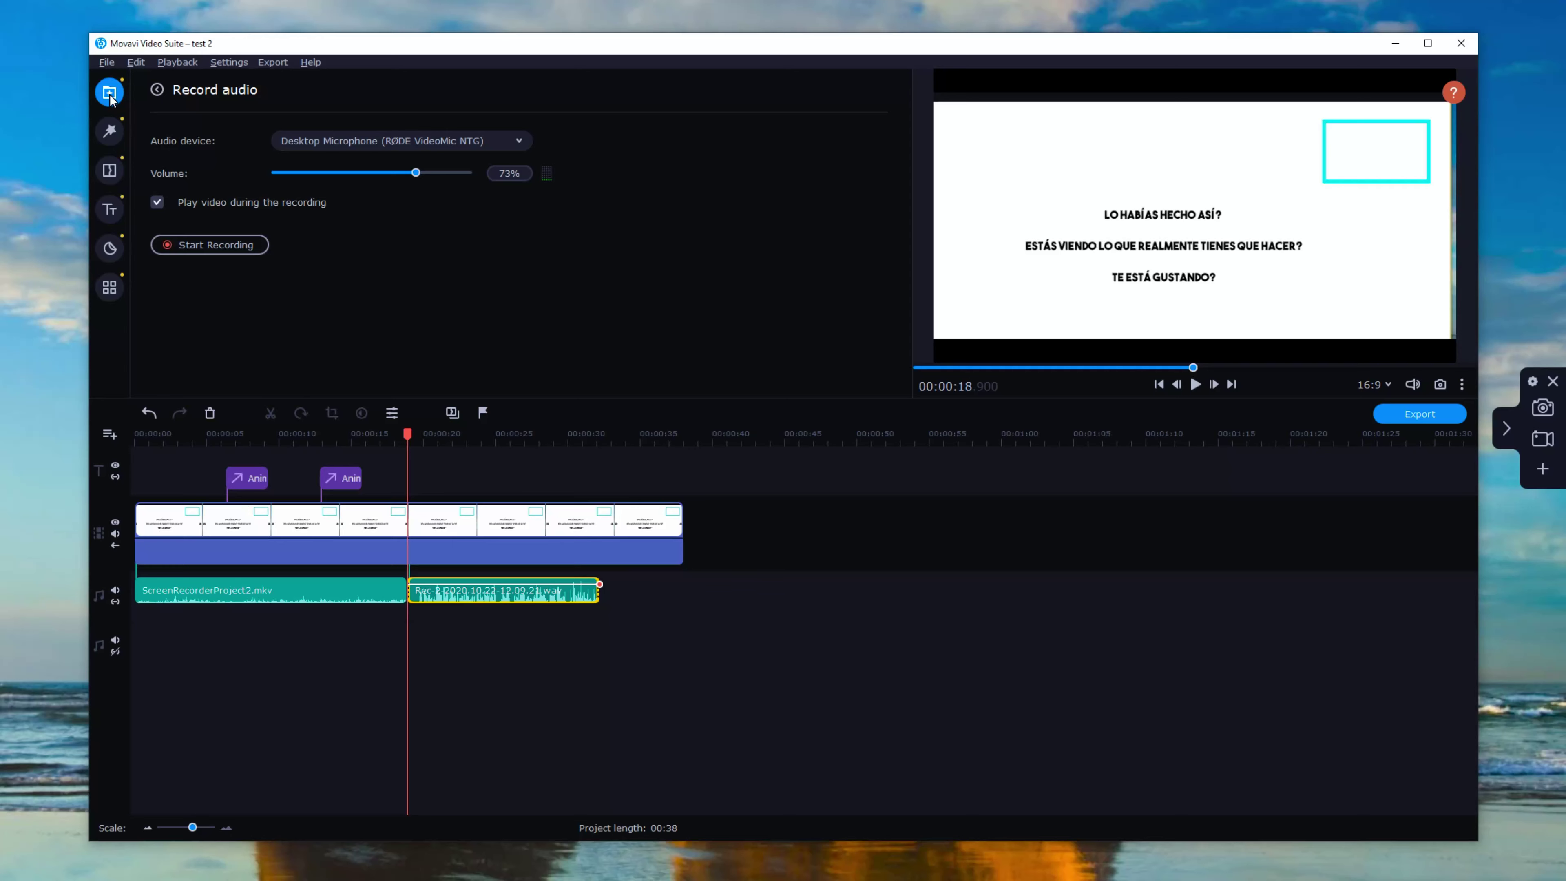
Step: Create a new project and return from audio recording to the file import view
left_click(106, 61)
left_click(177, 143)
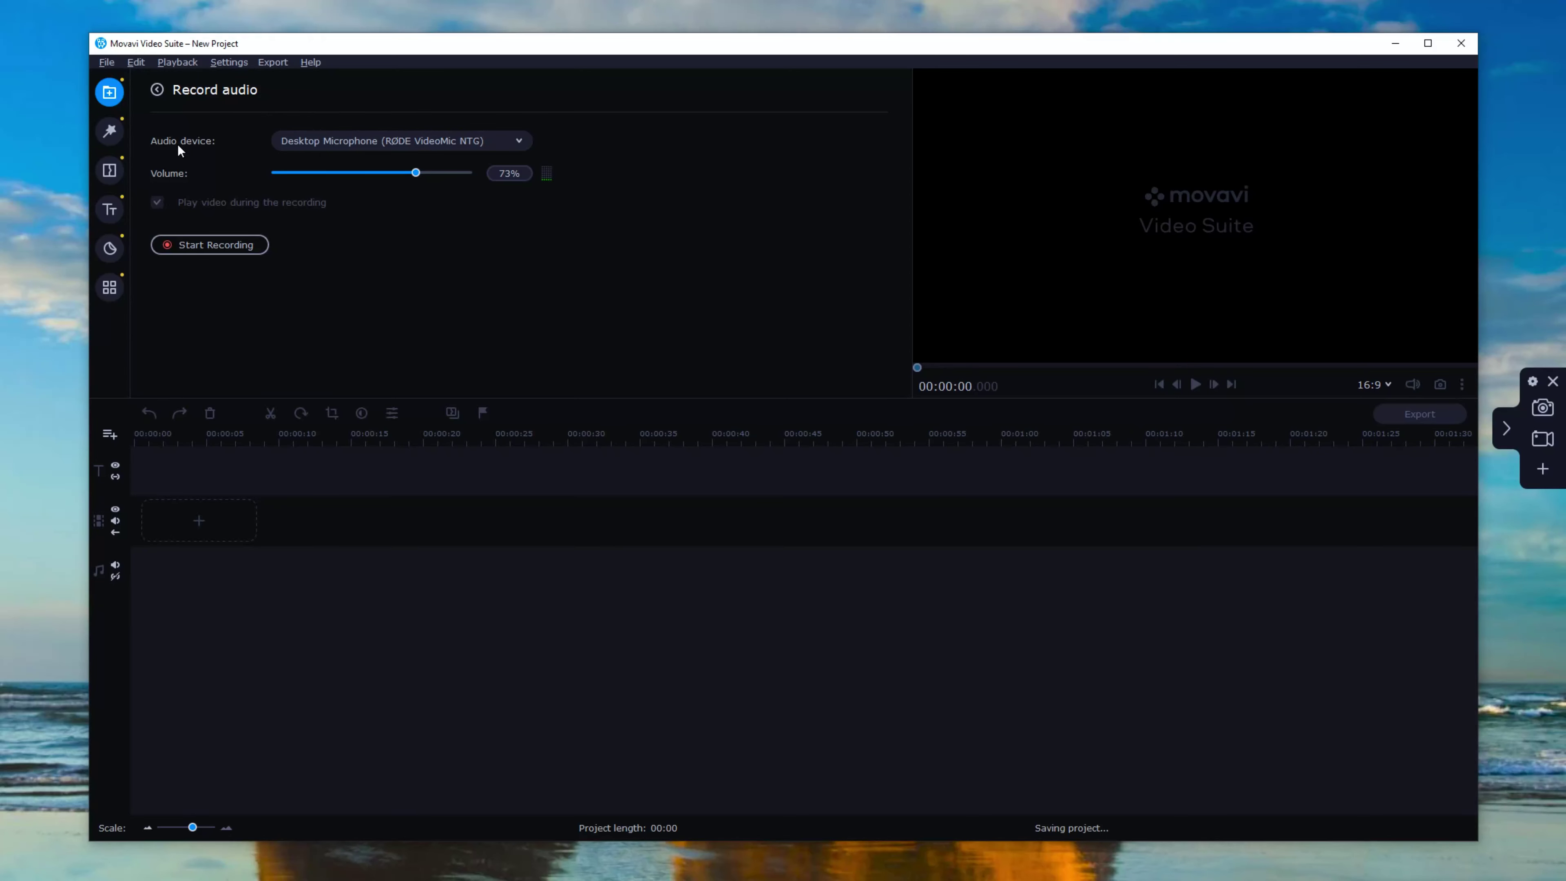
left_click(158, 91)
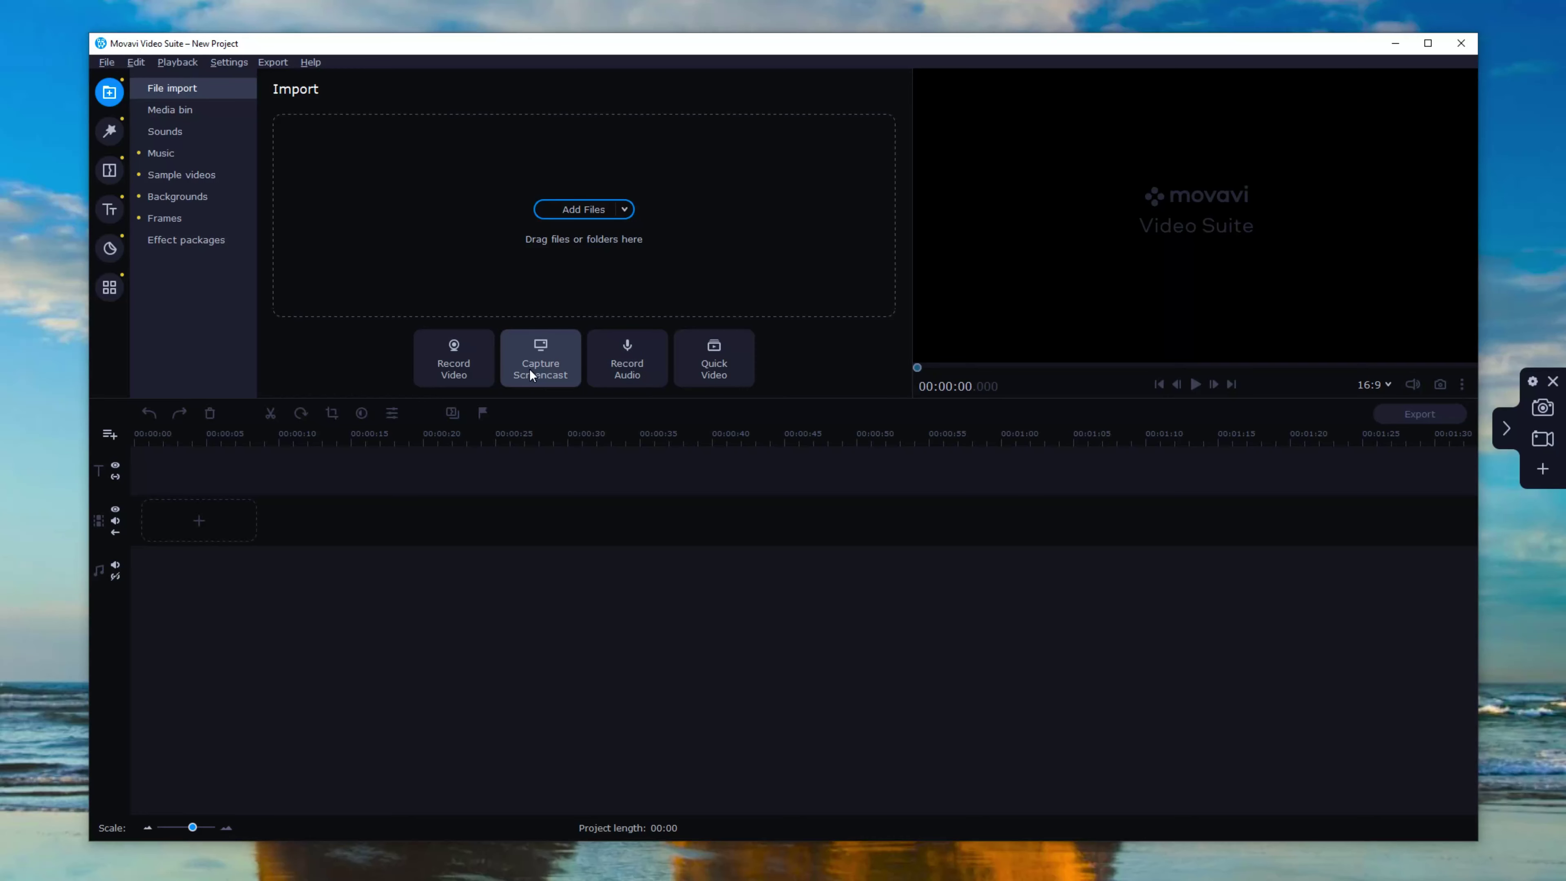
Step: Open camera video recording, try Cam Link 4K as the video capture device, and settle on HD Pro Webcam C920
left_click(458, 362)
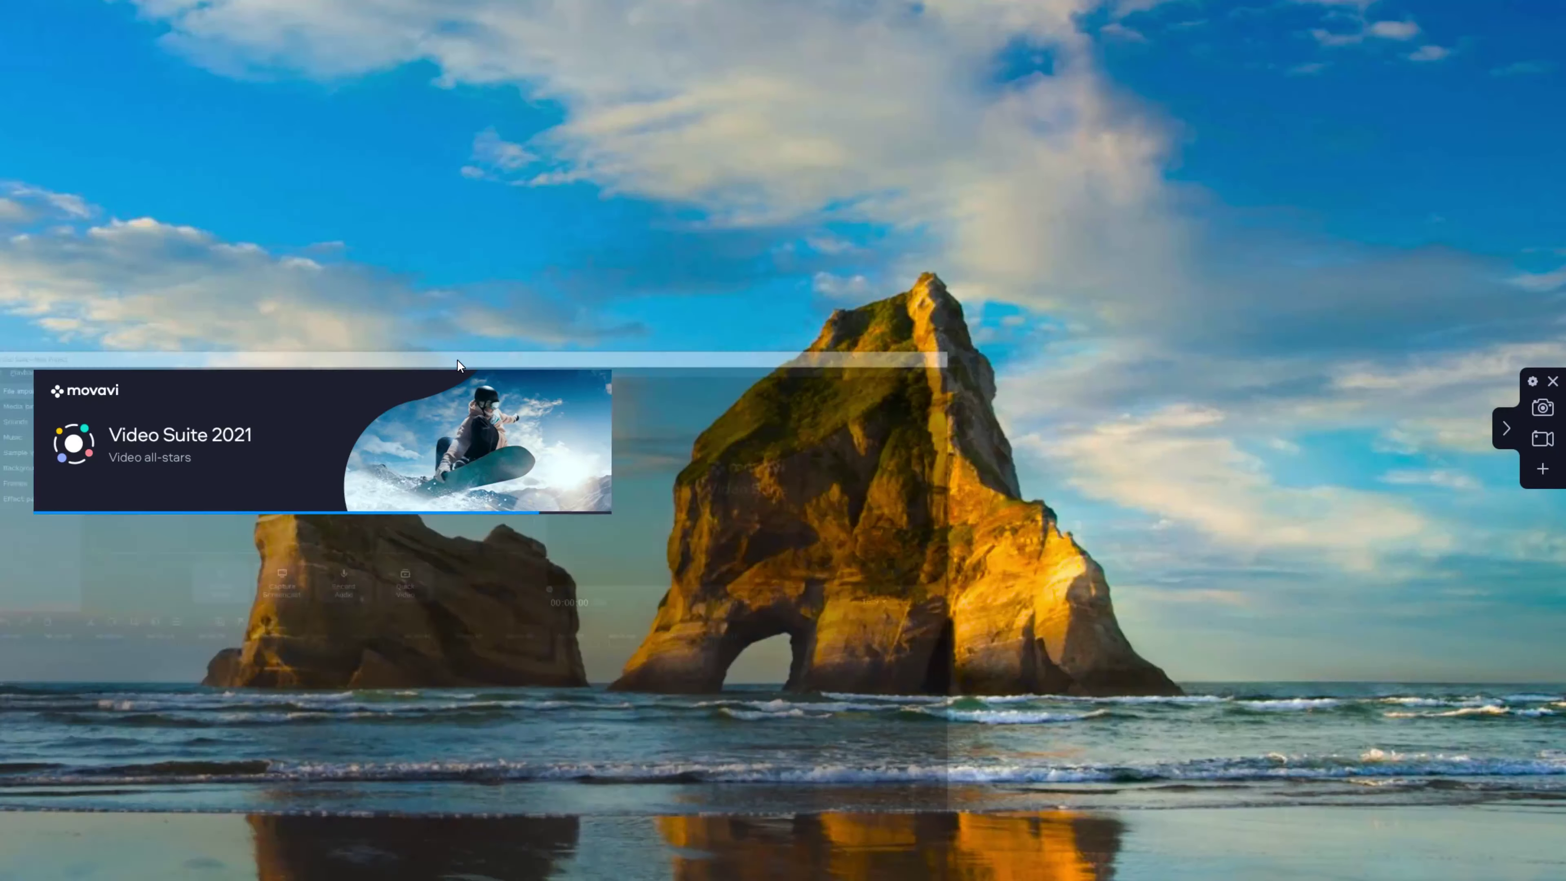
left_click(718, 273)
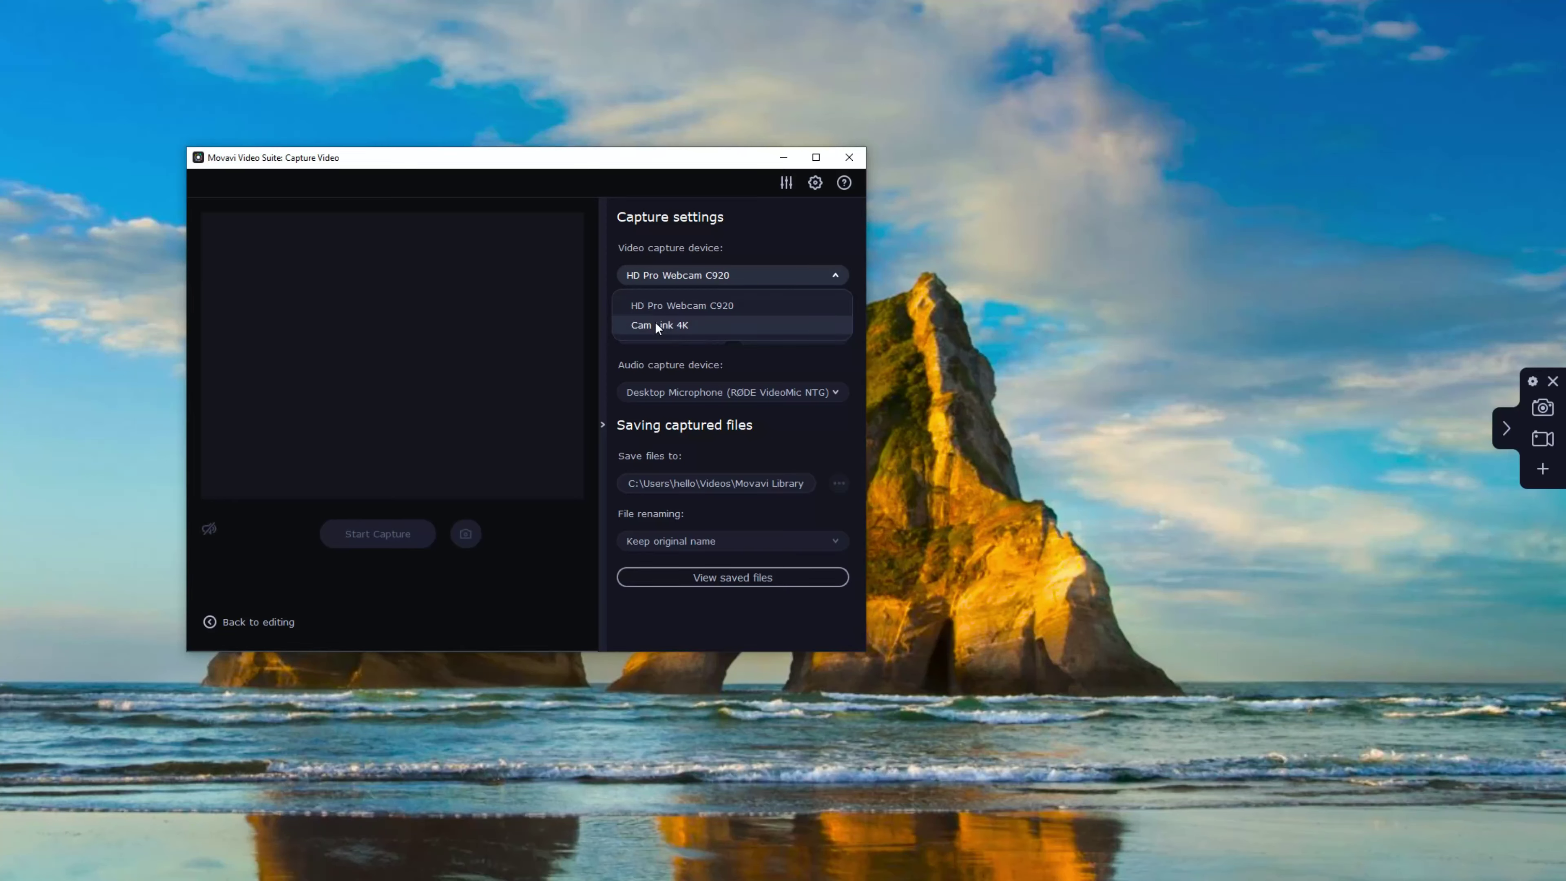
left_click(663, 305)
left_click(671, 275)
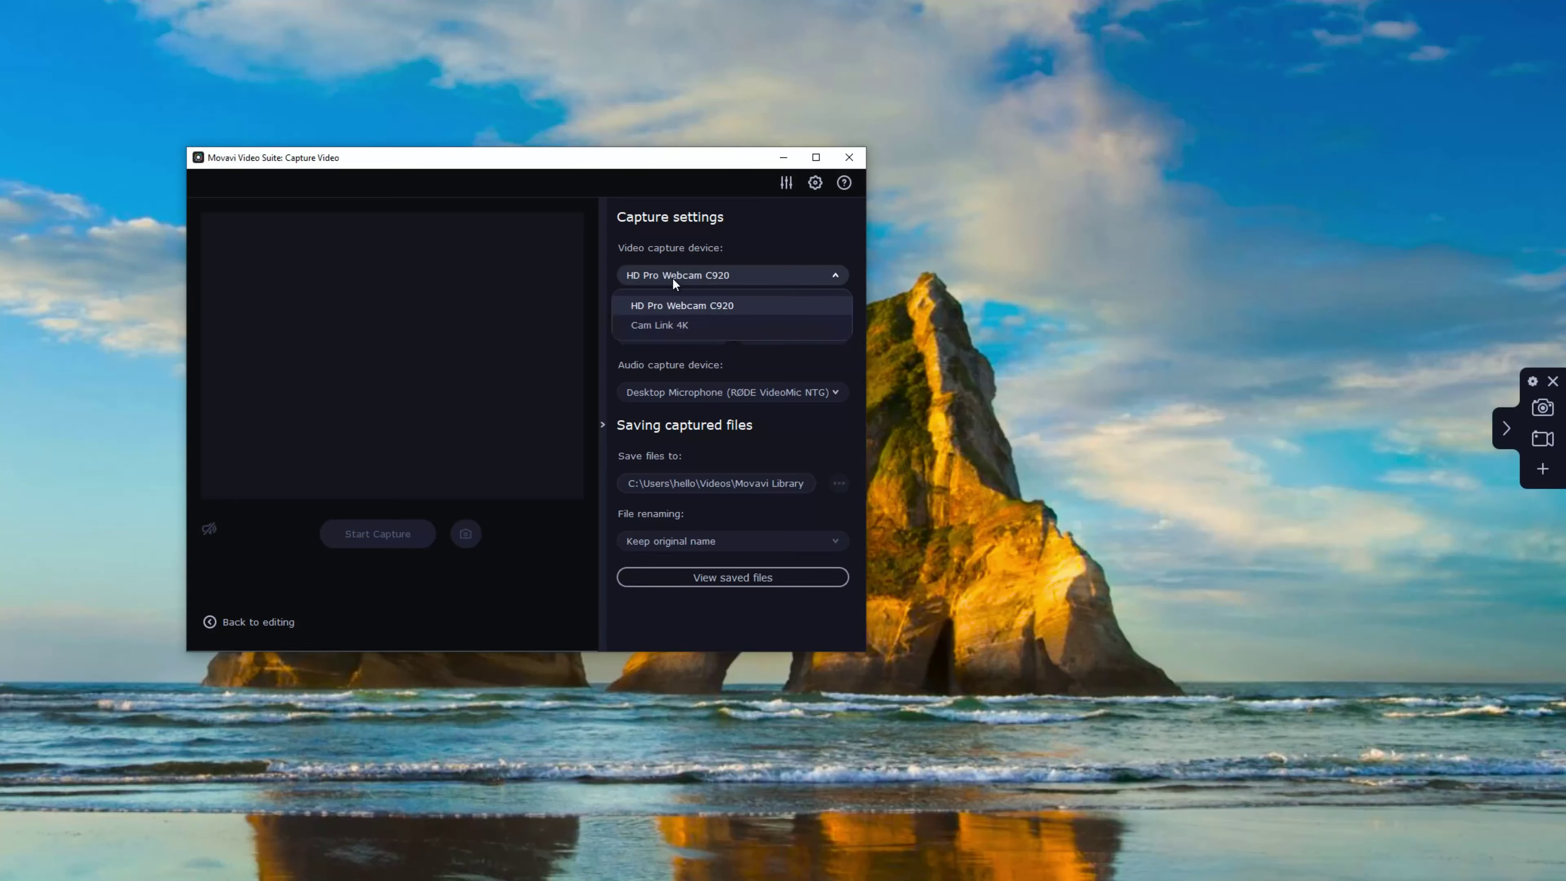
left_click(665, 327)
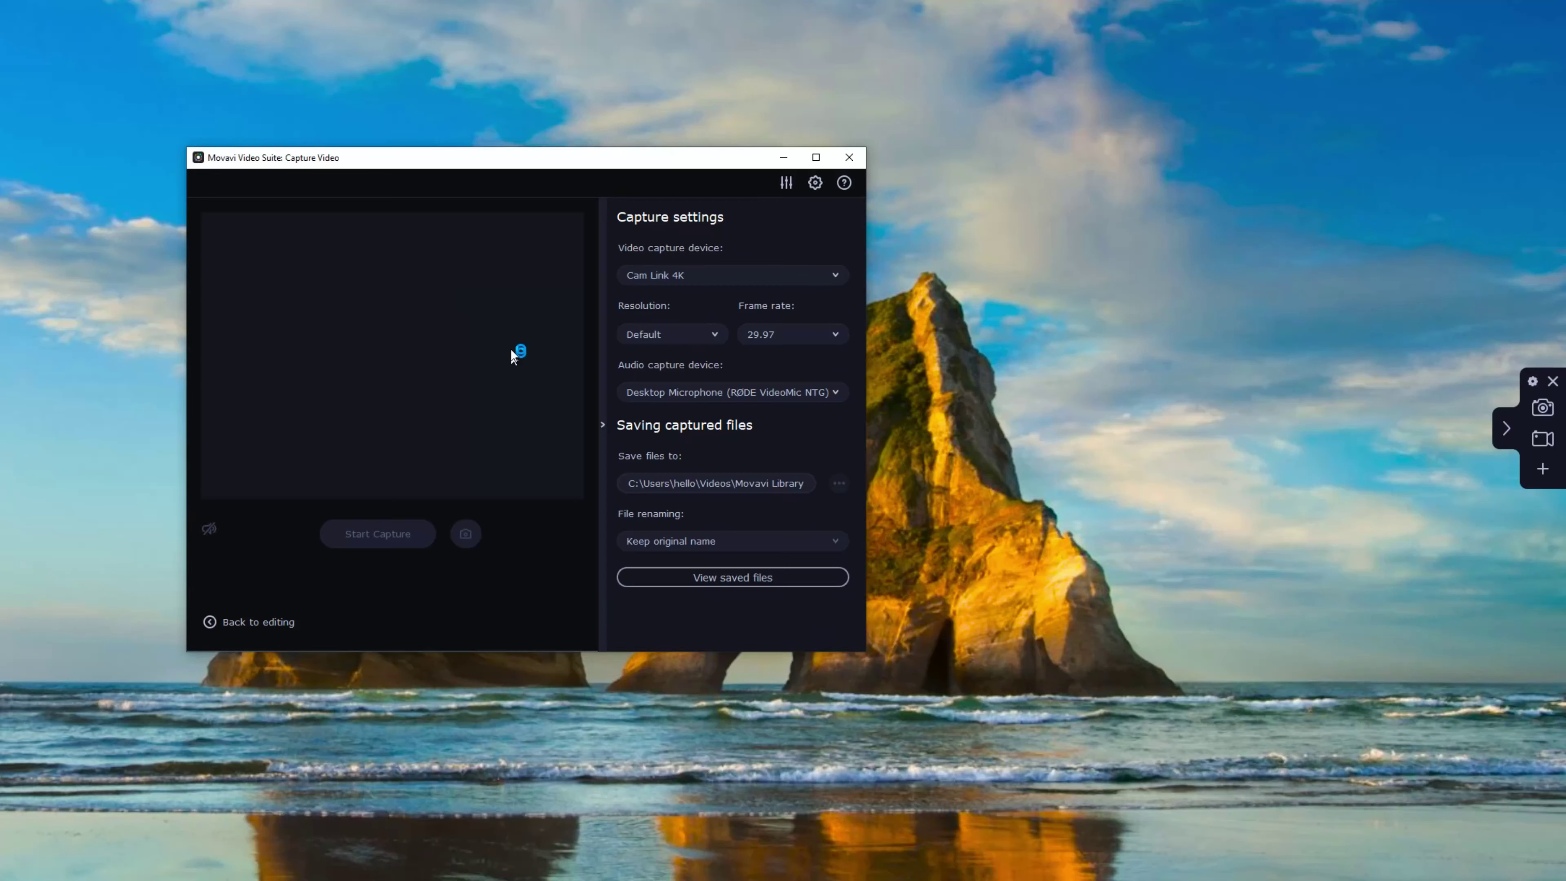
left_click(710, 279)
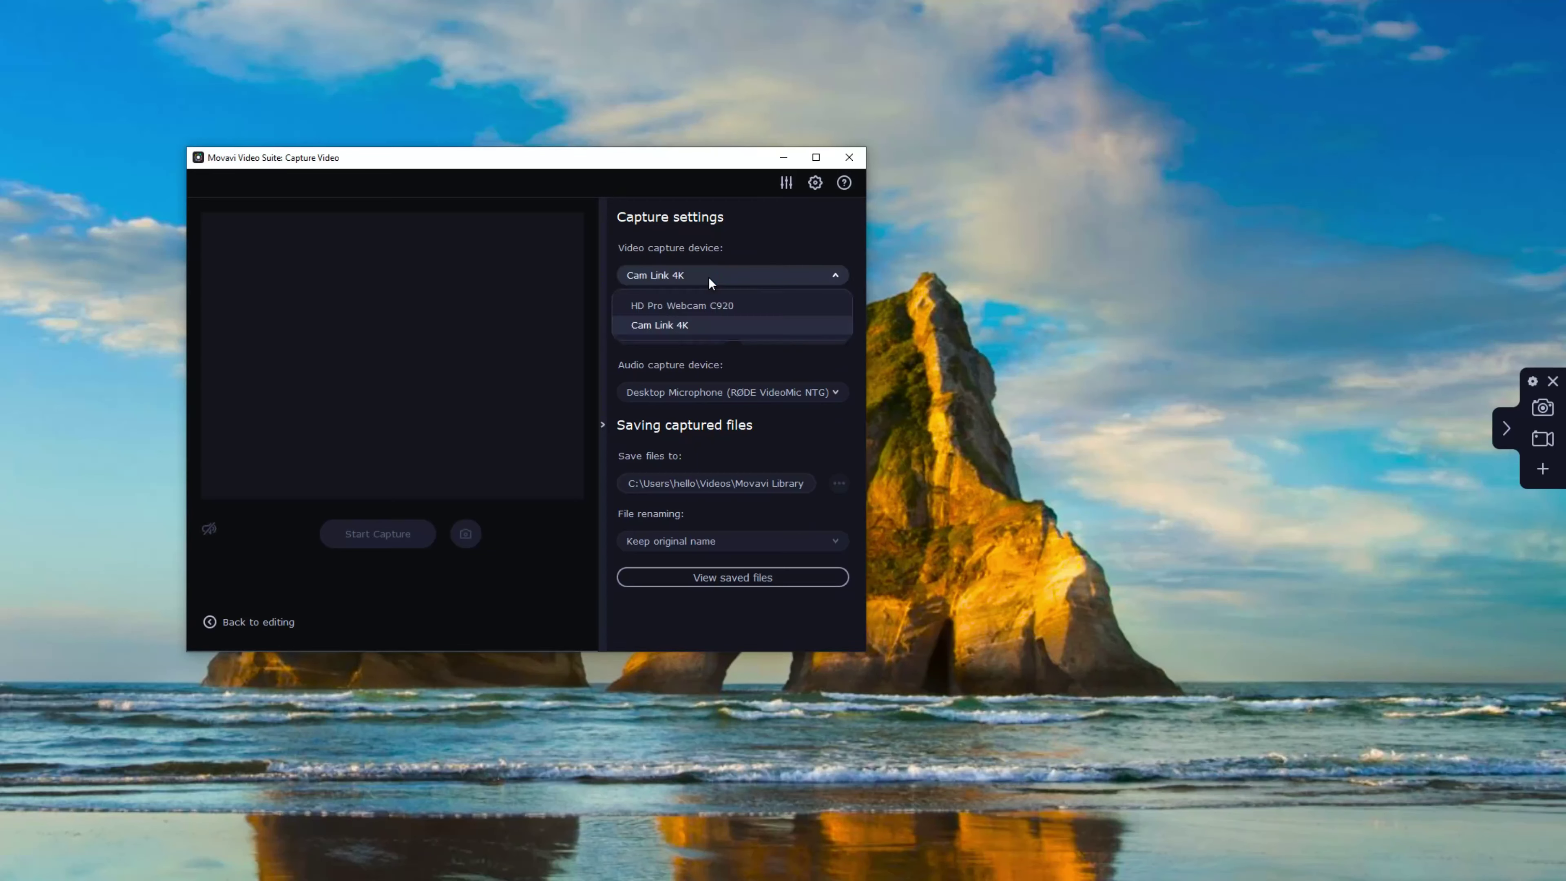
left_click(693, 303)
Step: Set the webcam capture resolution to 1920 x 1080 with Desktop Microphone (RØDE VideoMic NTG) as audio device, and leave video capture
left_click(709, 336)
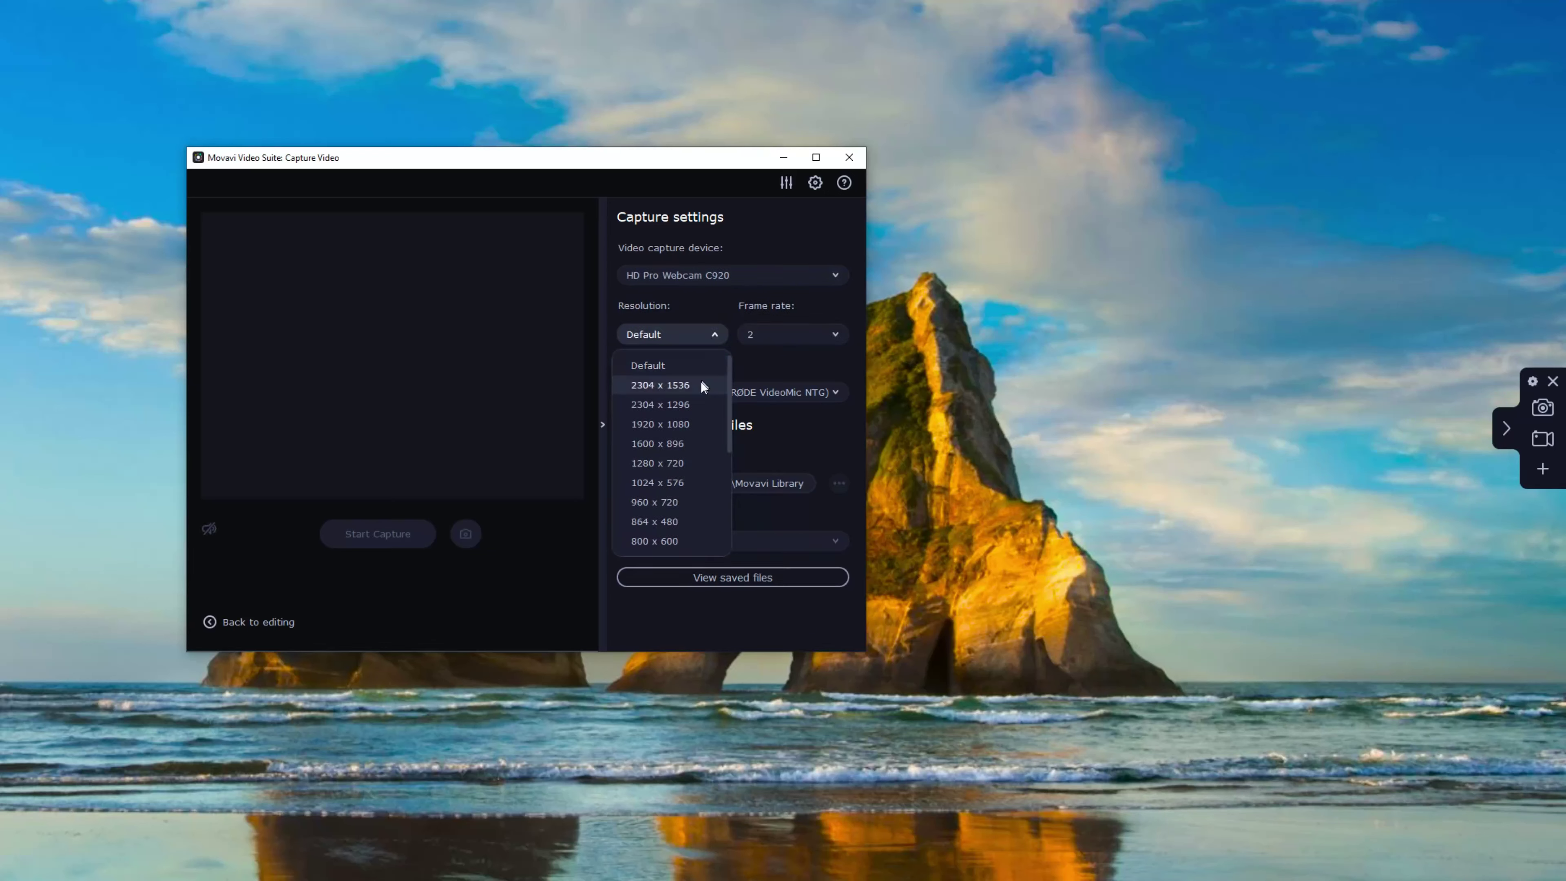
scroll(689, 451, "down", 3)
scroll(688, 450, "up", 3)
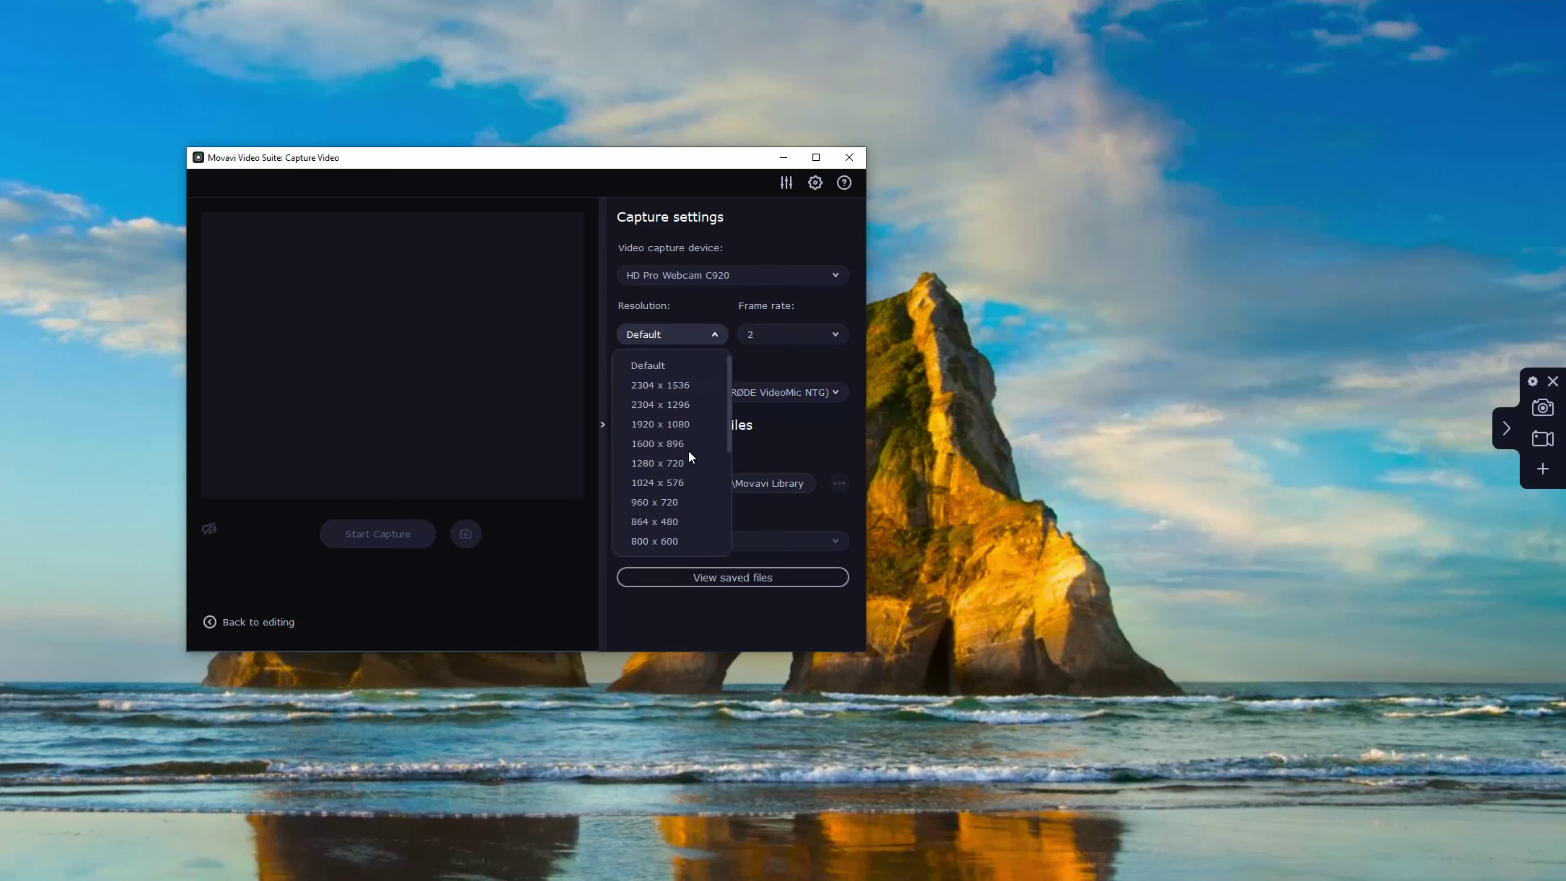
left_click(677, 424)
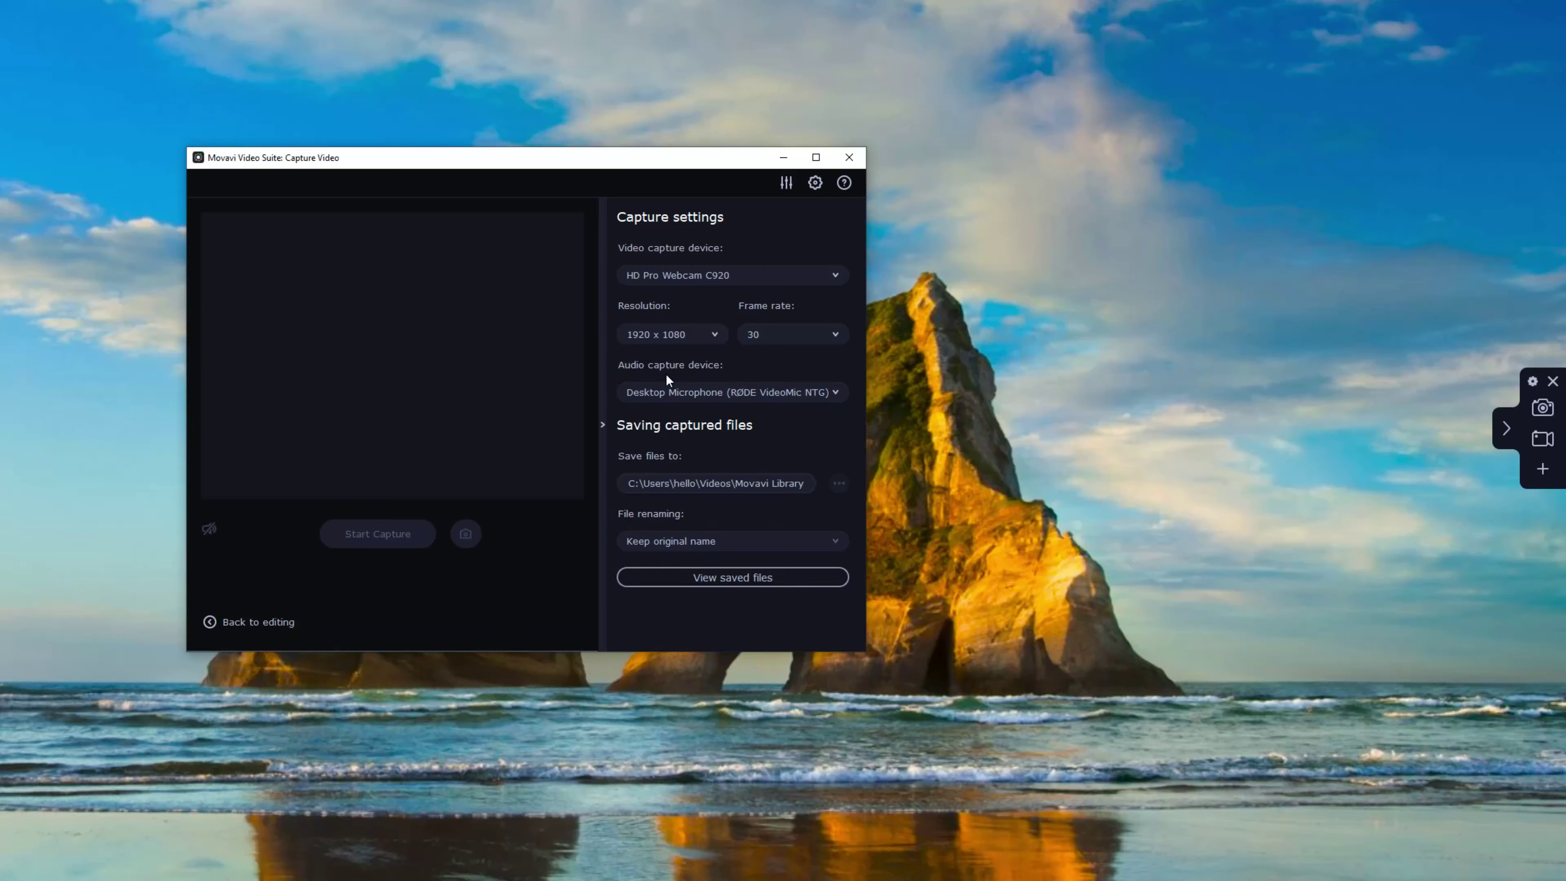
left_click(745, 393)
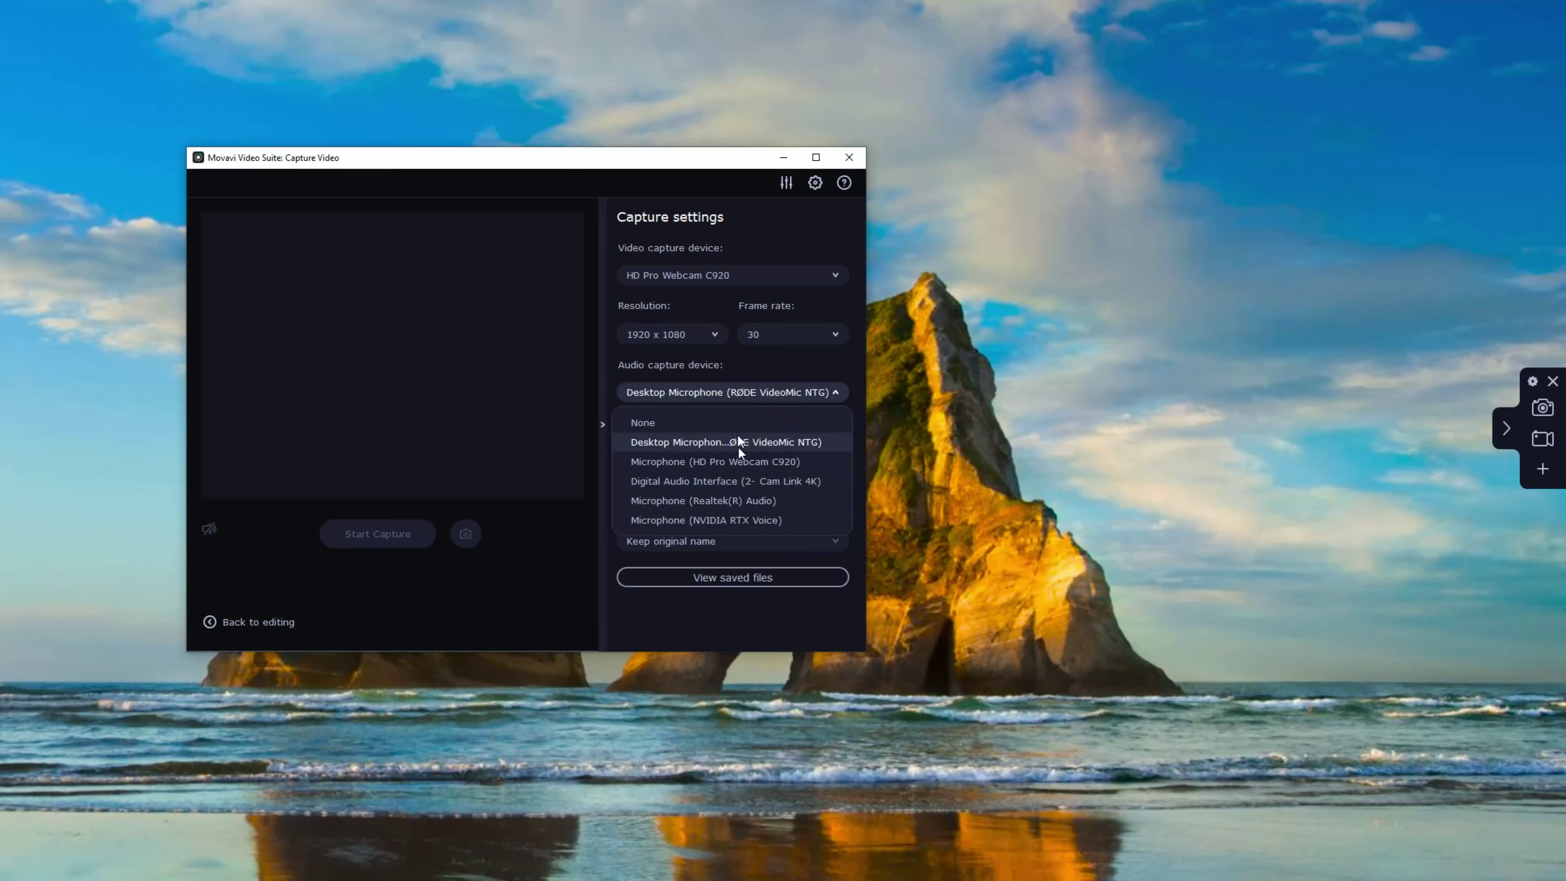
left_click(751, 443)
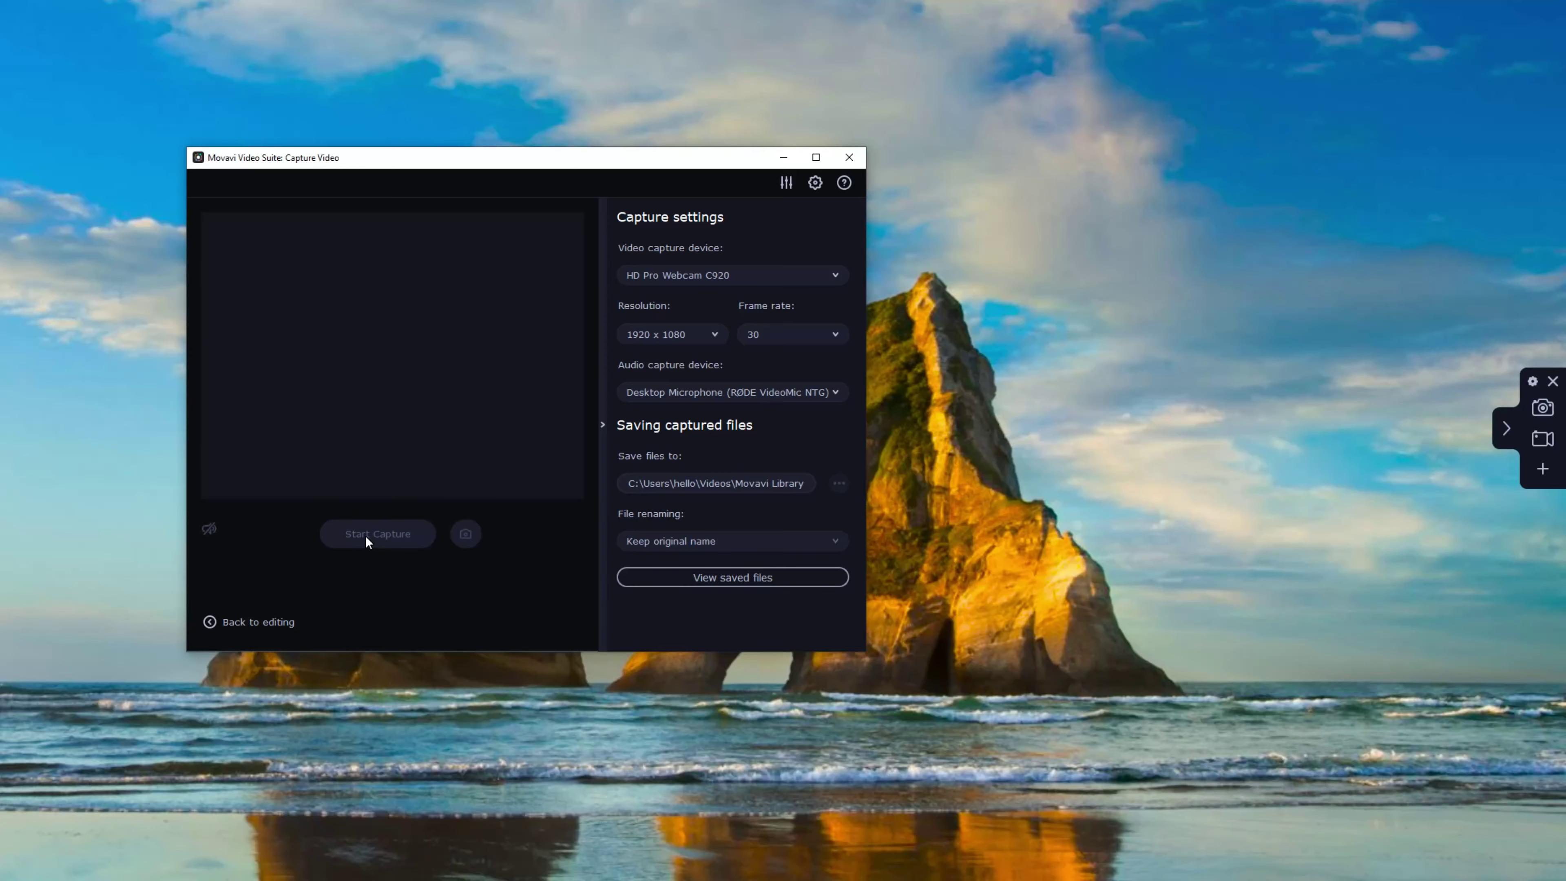
left_click(210, 622)
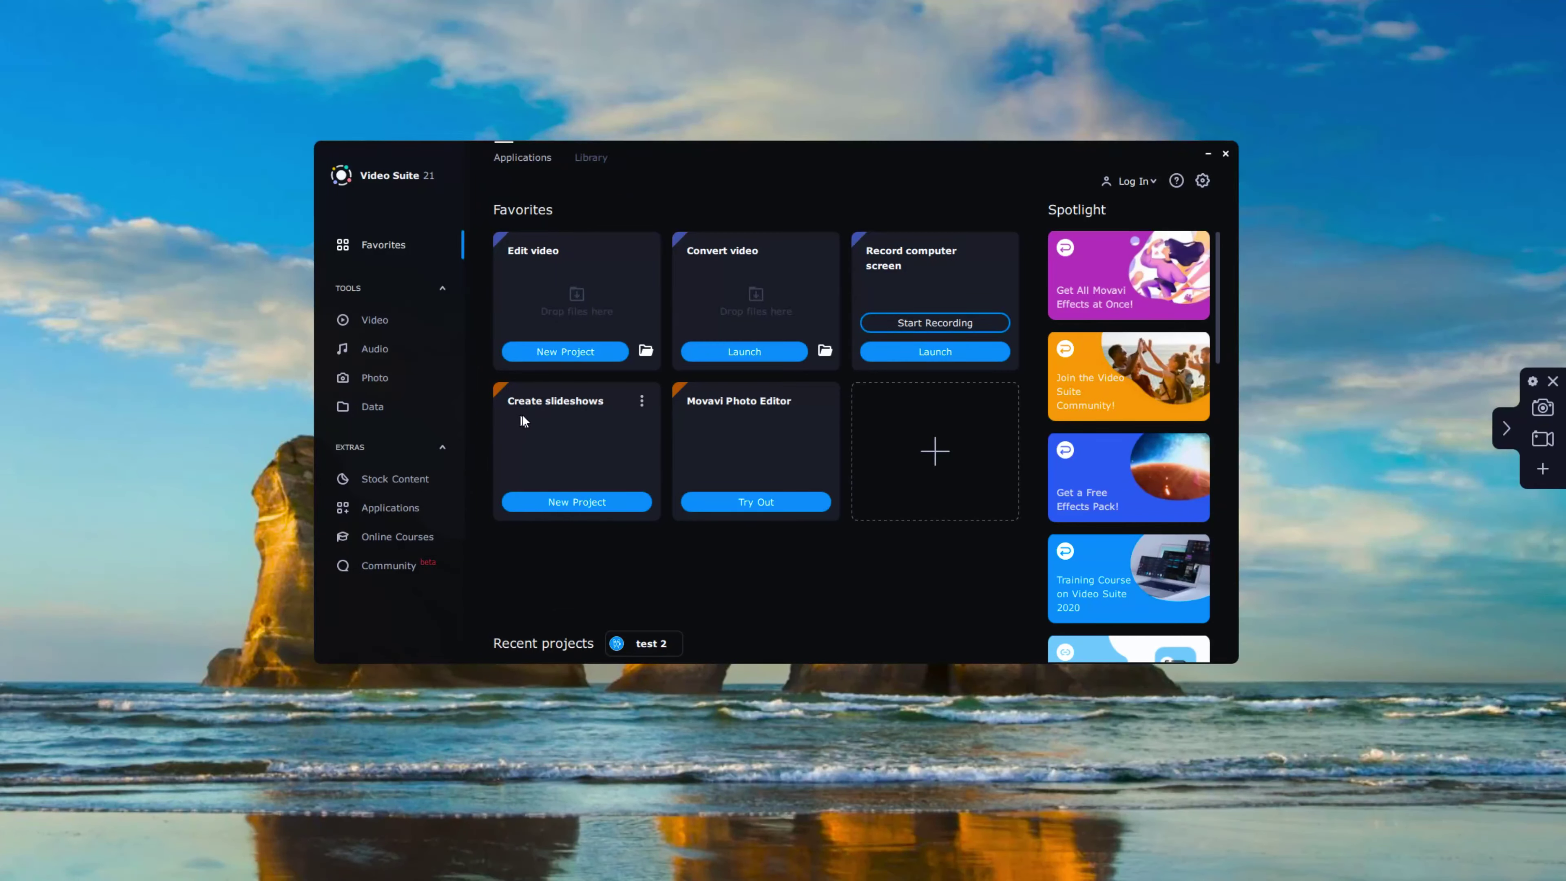
Step: Create a new slideshow project with images 1 to 5 and "cómo diferenciarte si estás empezando y tienes competencia (3)" from the Downloads folder
left_click(588, 502)
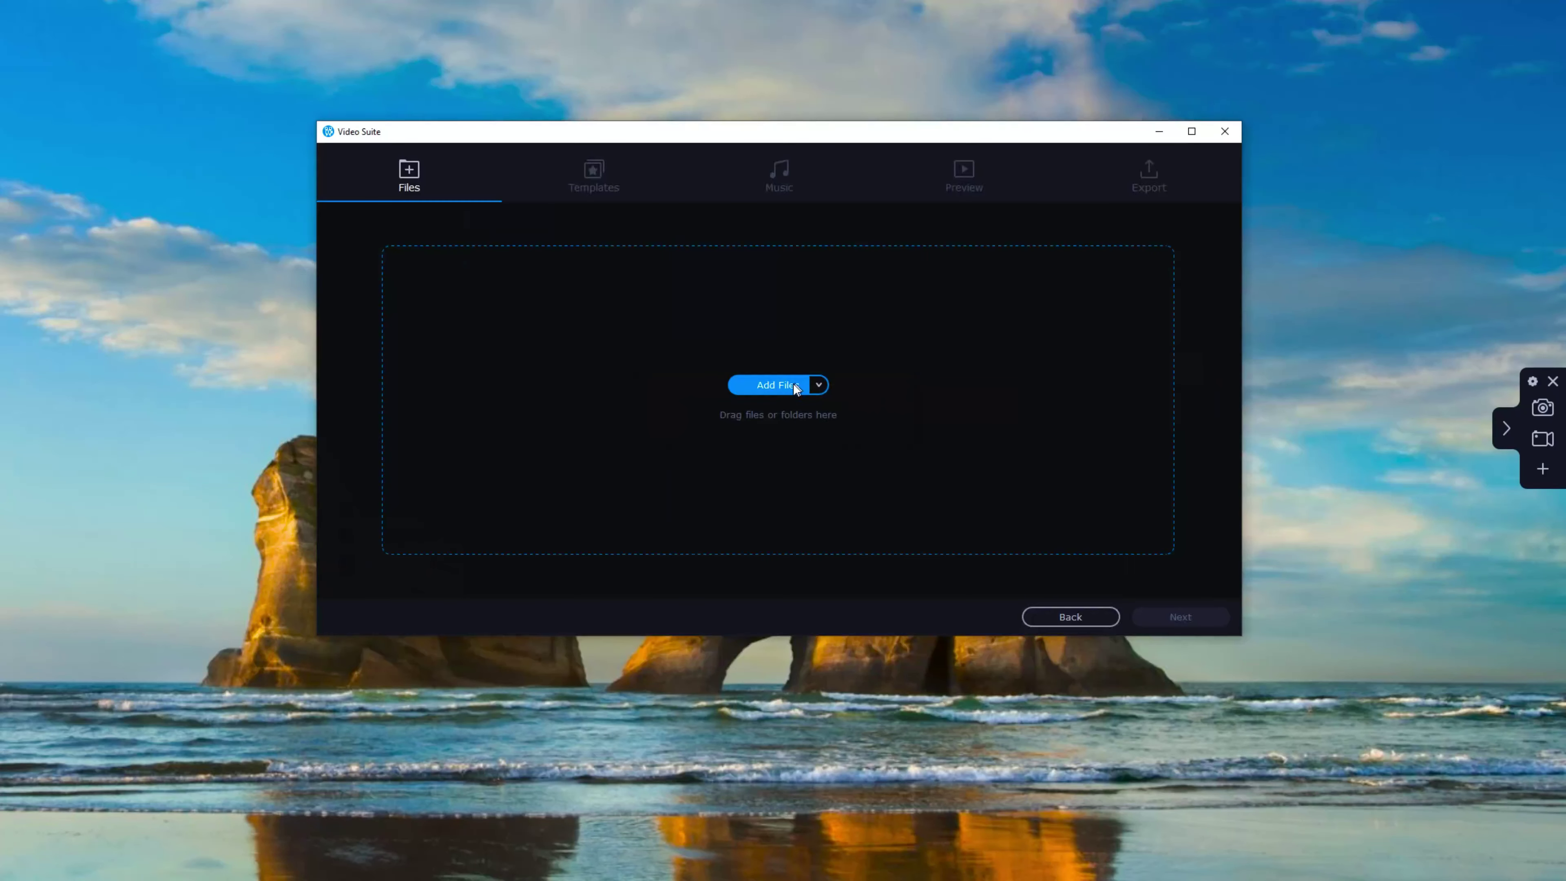
left_click(791, 390)
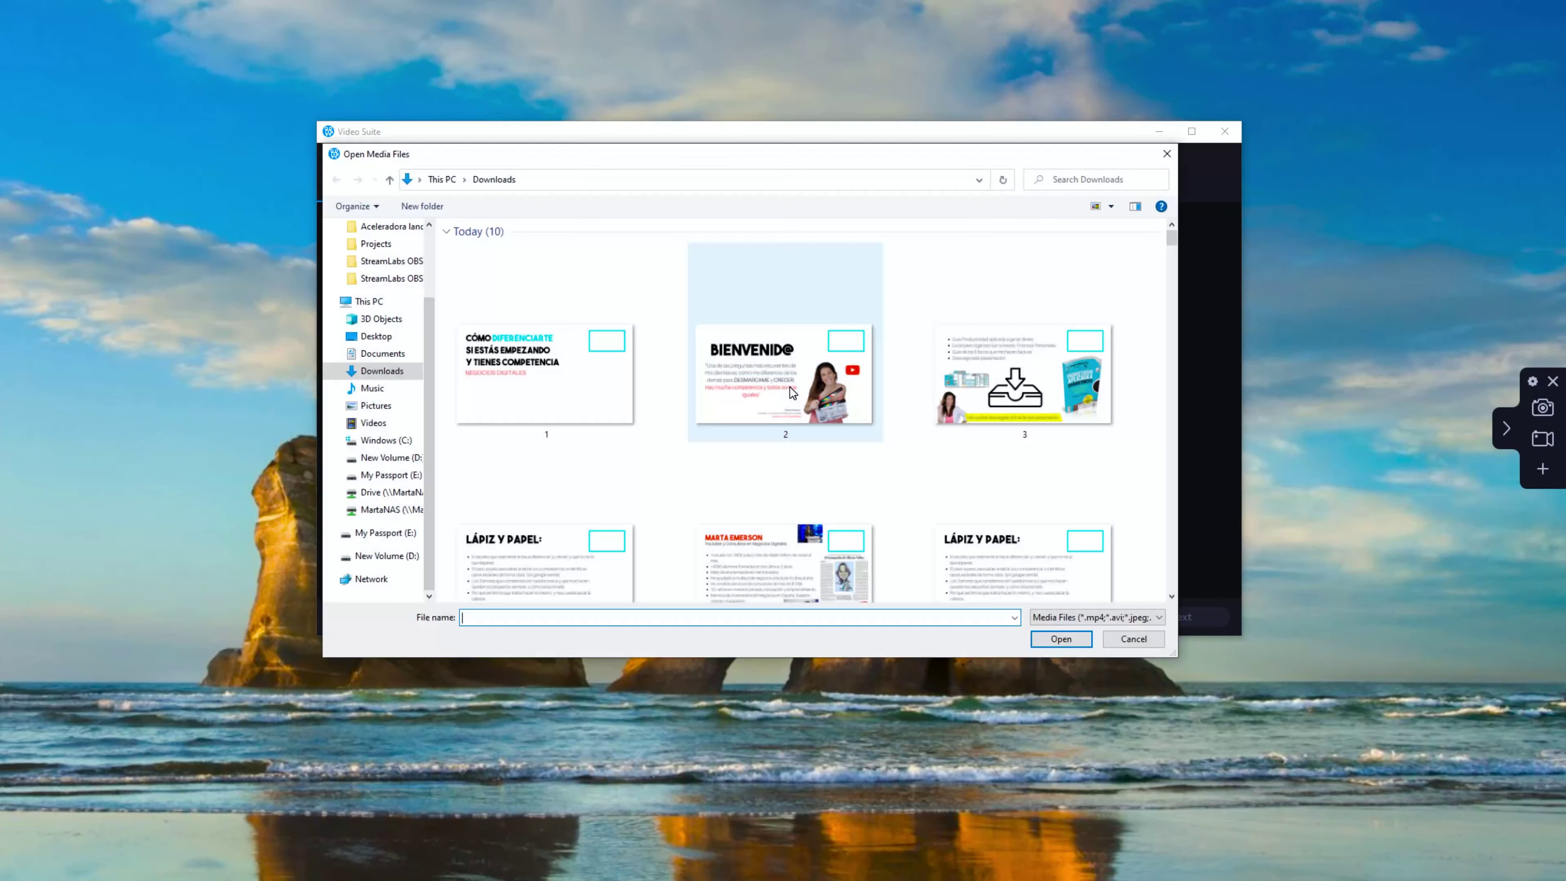
left_click(628, 391)
left_click(796, 392, "ctrl")
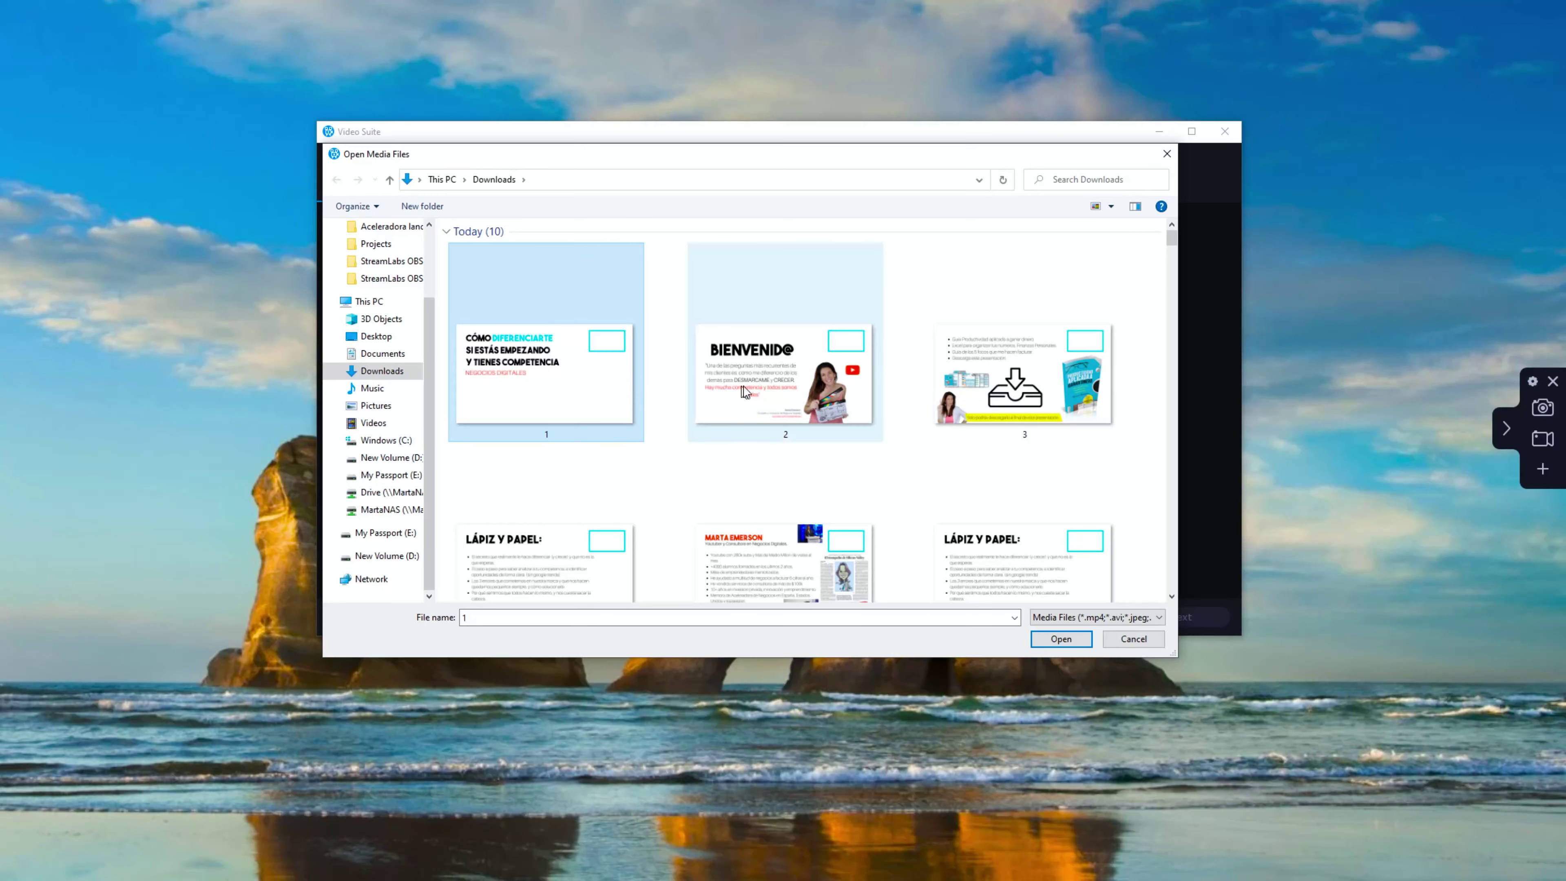
left_click(943, 398, "ctrl")
left_click(622, 530, "ctrl")
left_click(953, 543, "ctrl+shift")
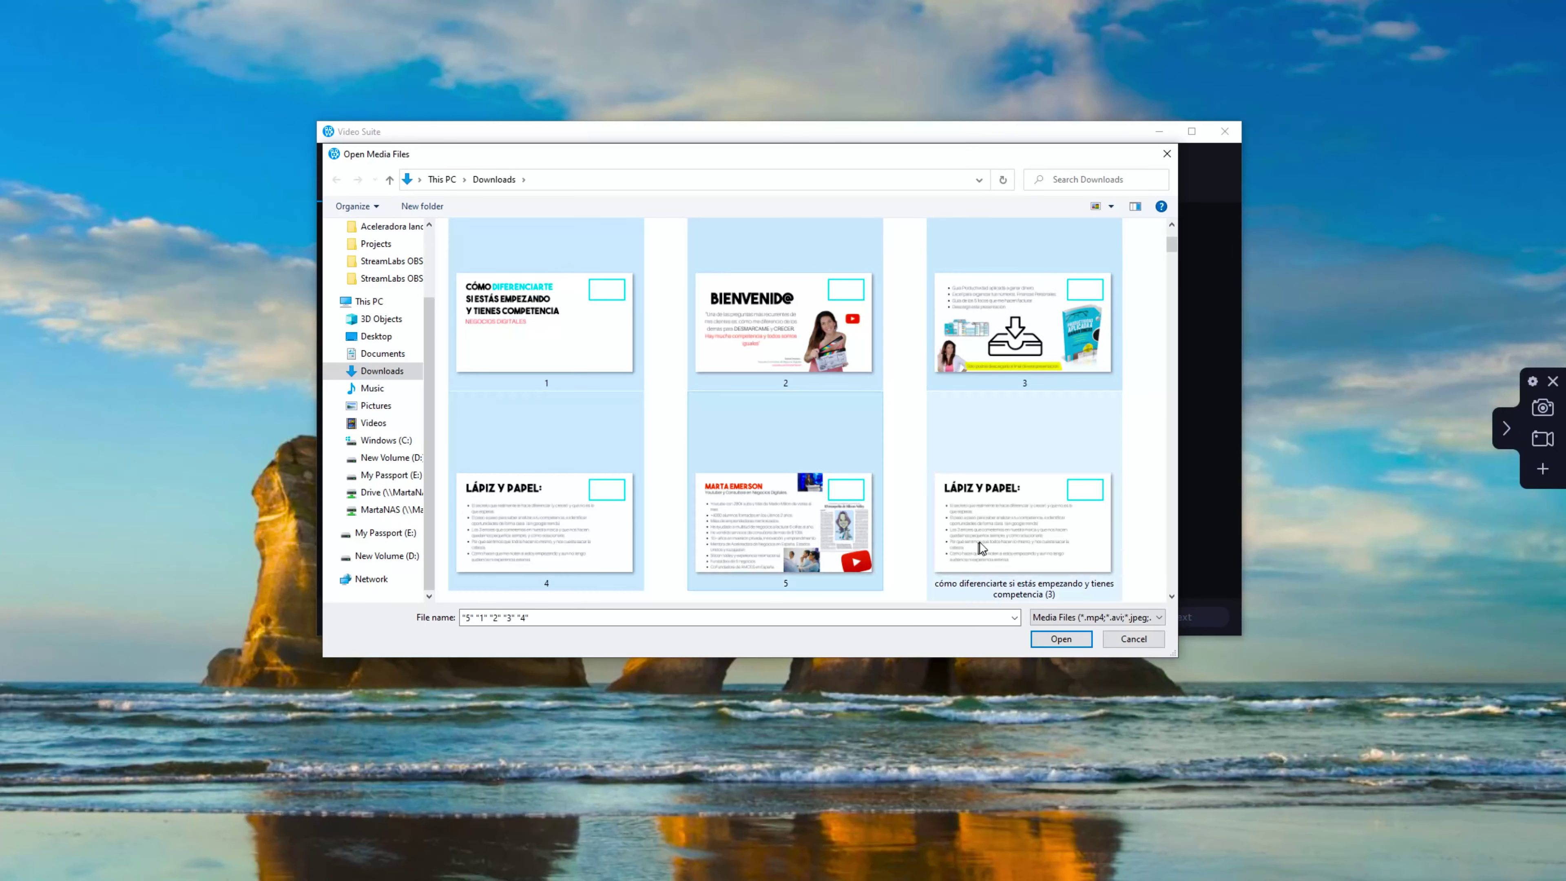
left_click(1051, 640)
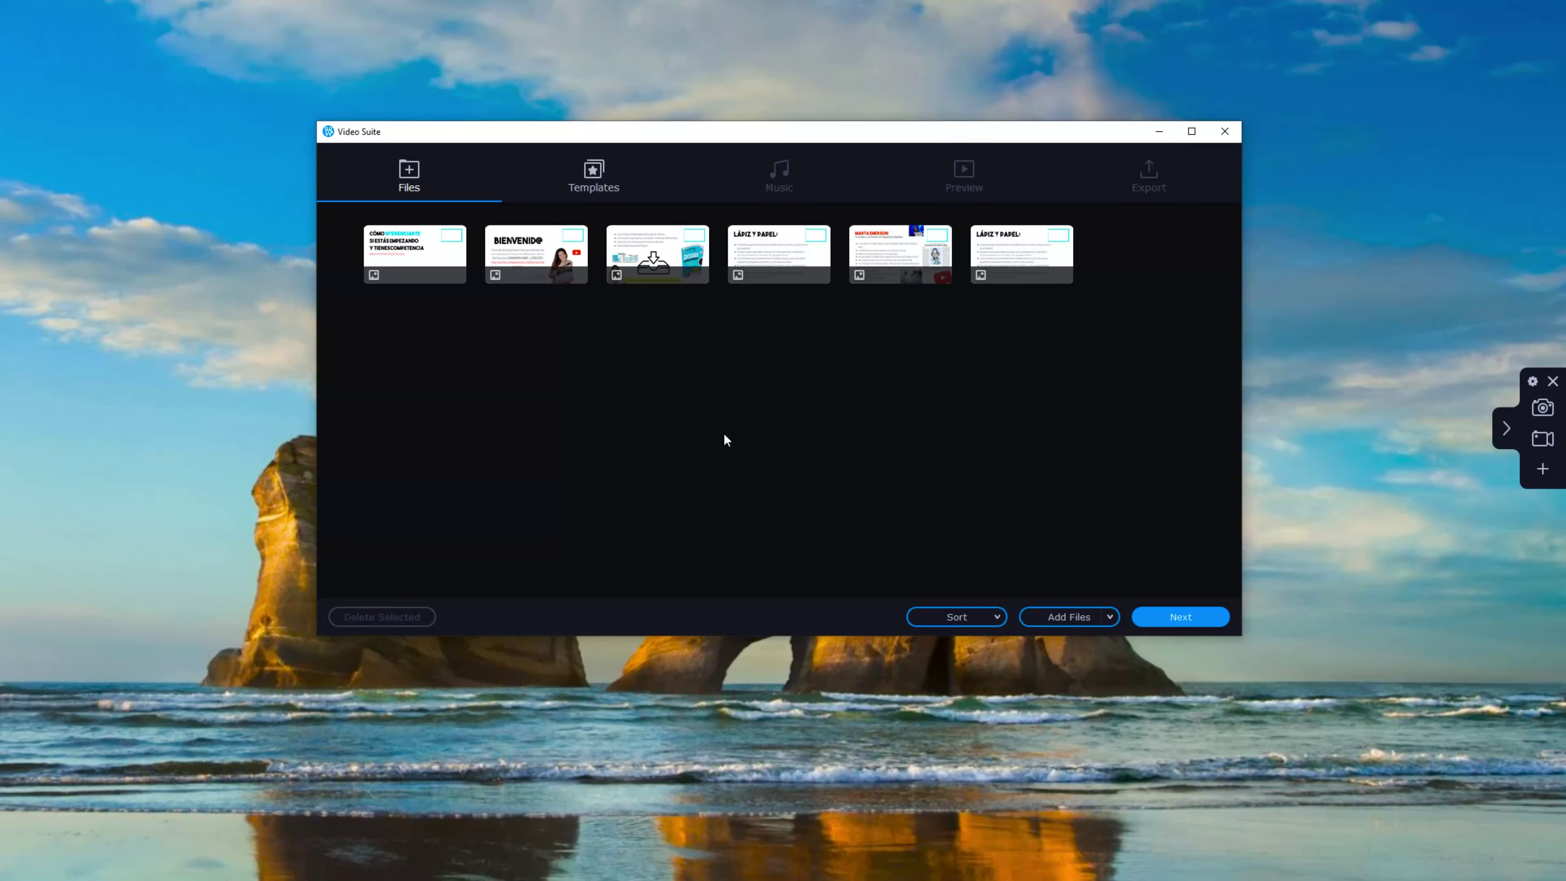
Step: Preview the Geometric transitions and Travel slideshow templates, and settle on Geometric transitions
left_click(1190, 621)
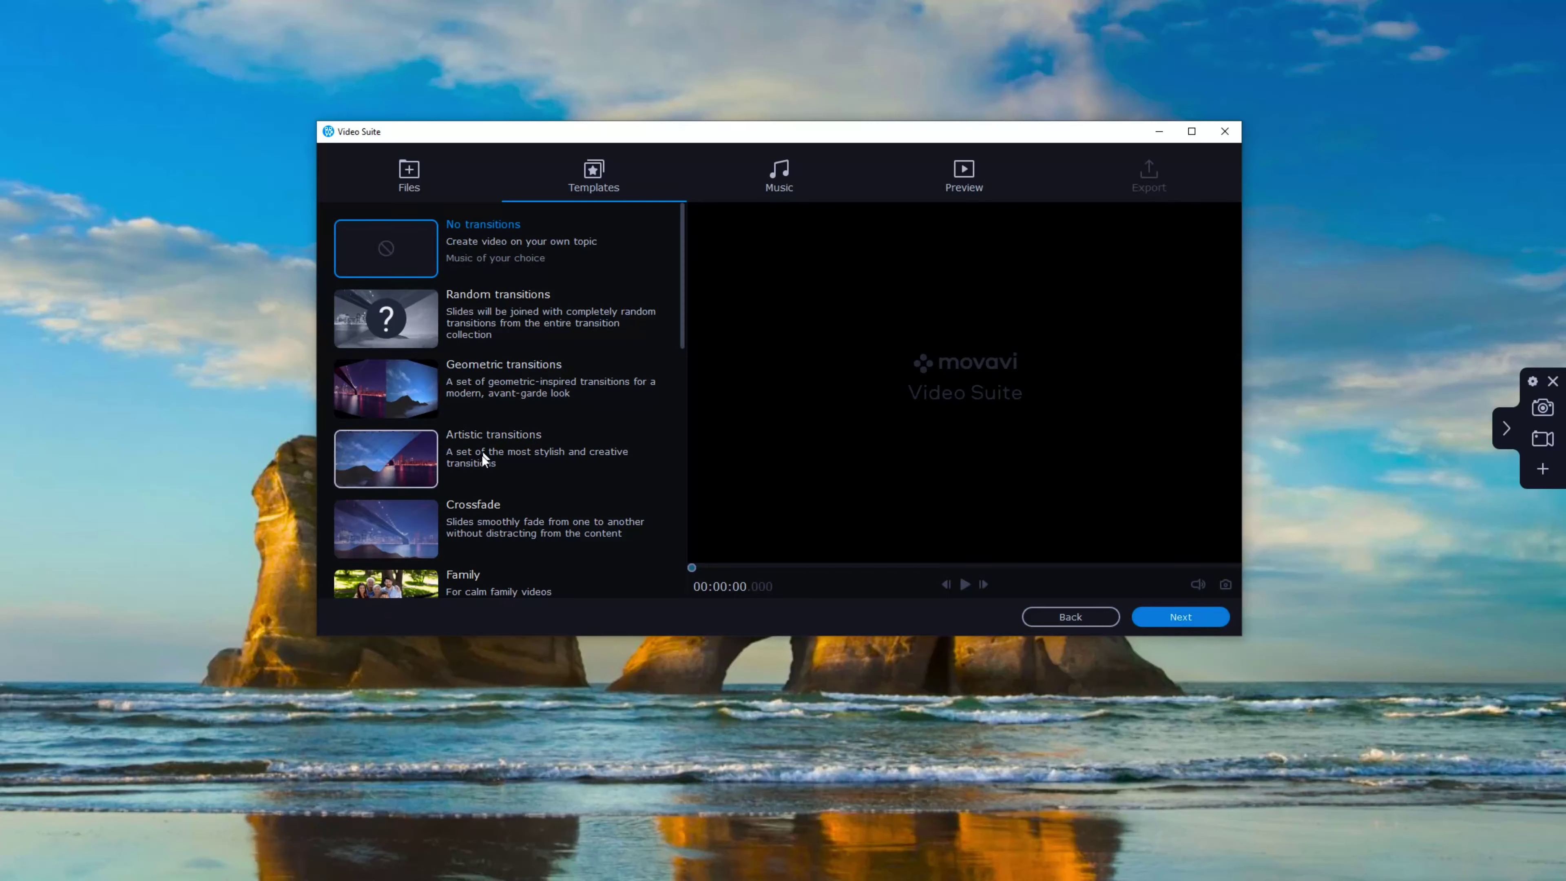
left_click(416, 388)
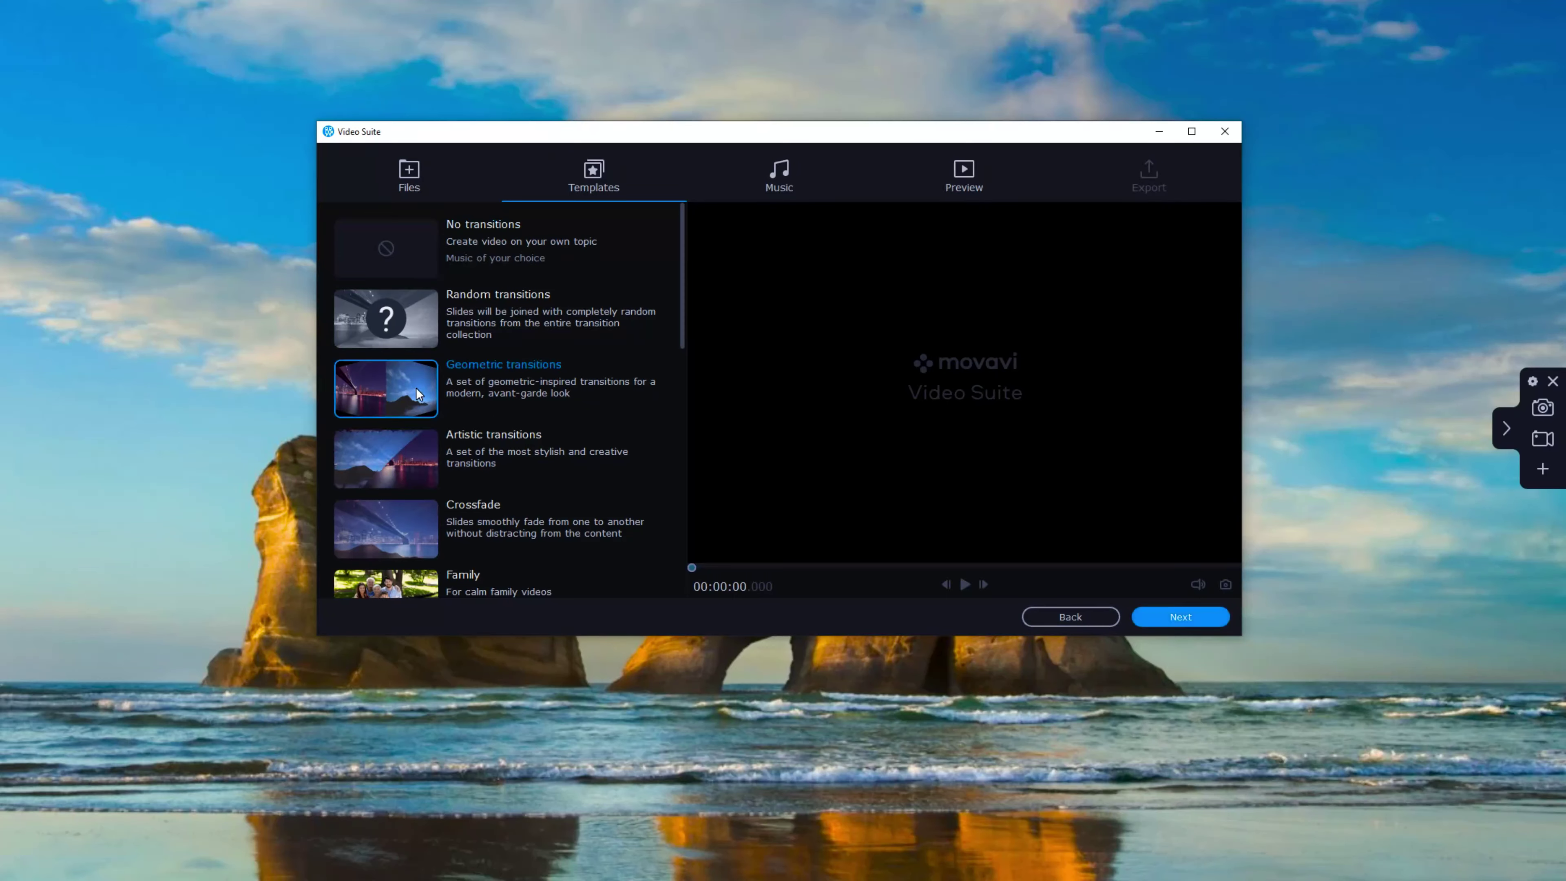
scroll(492, 423, "down", 3)
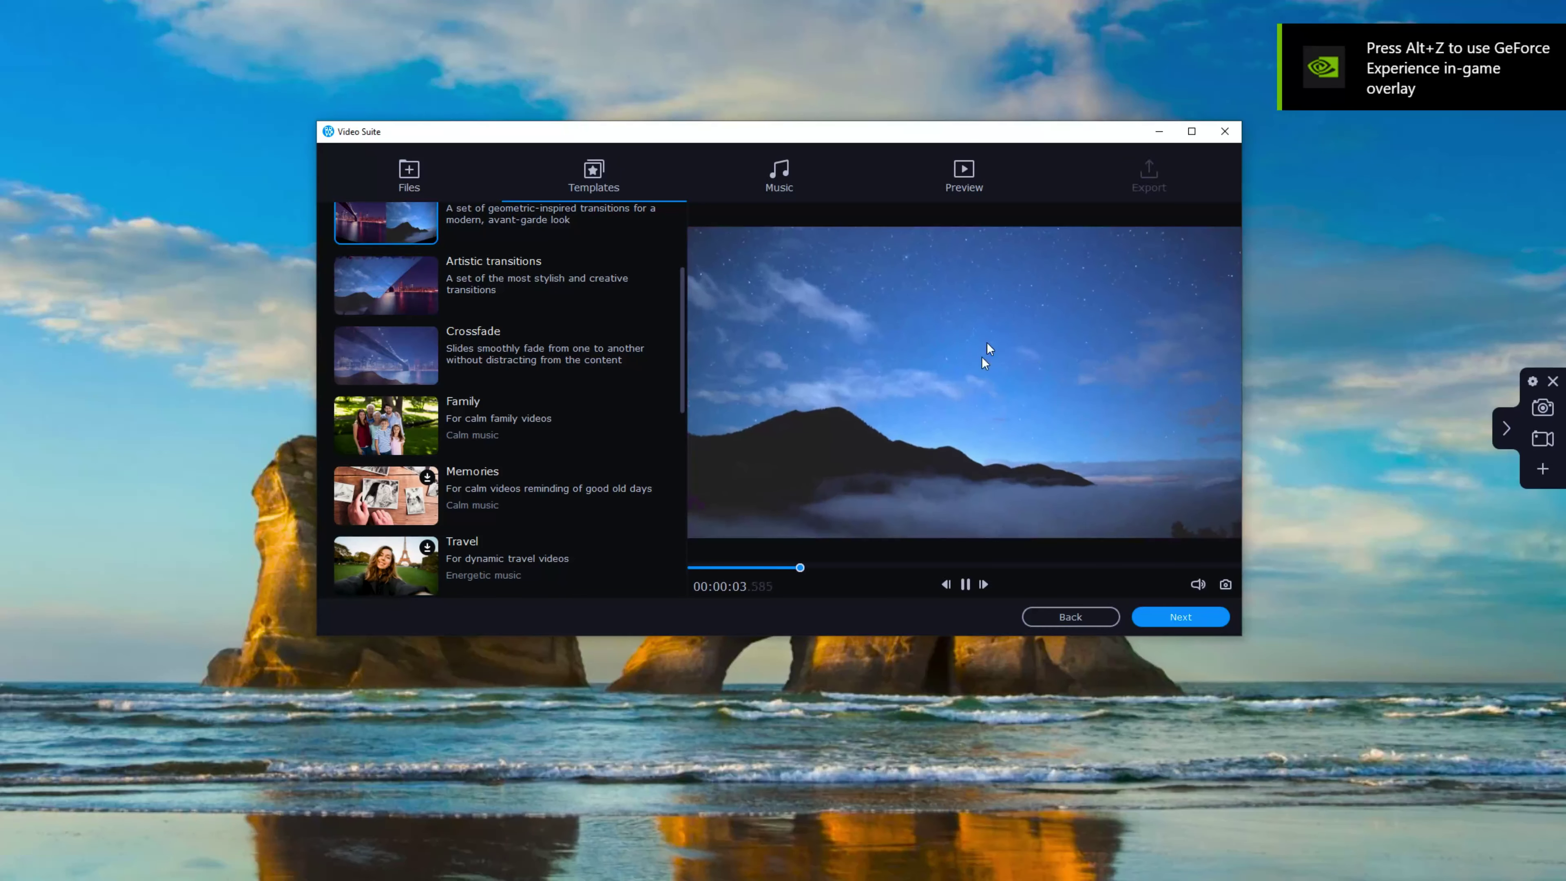
scroll(567, 428, "down", 1)
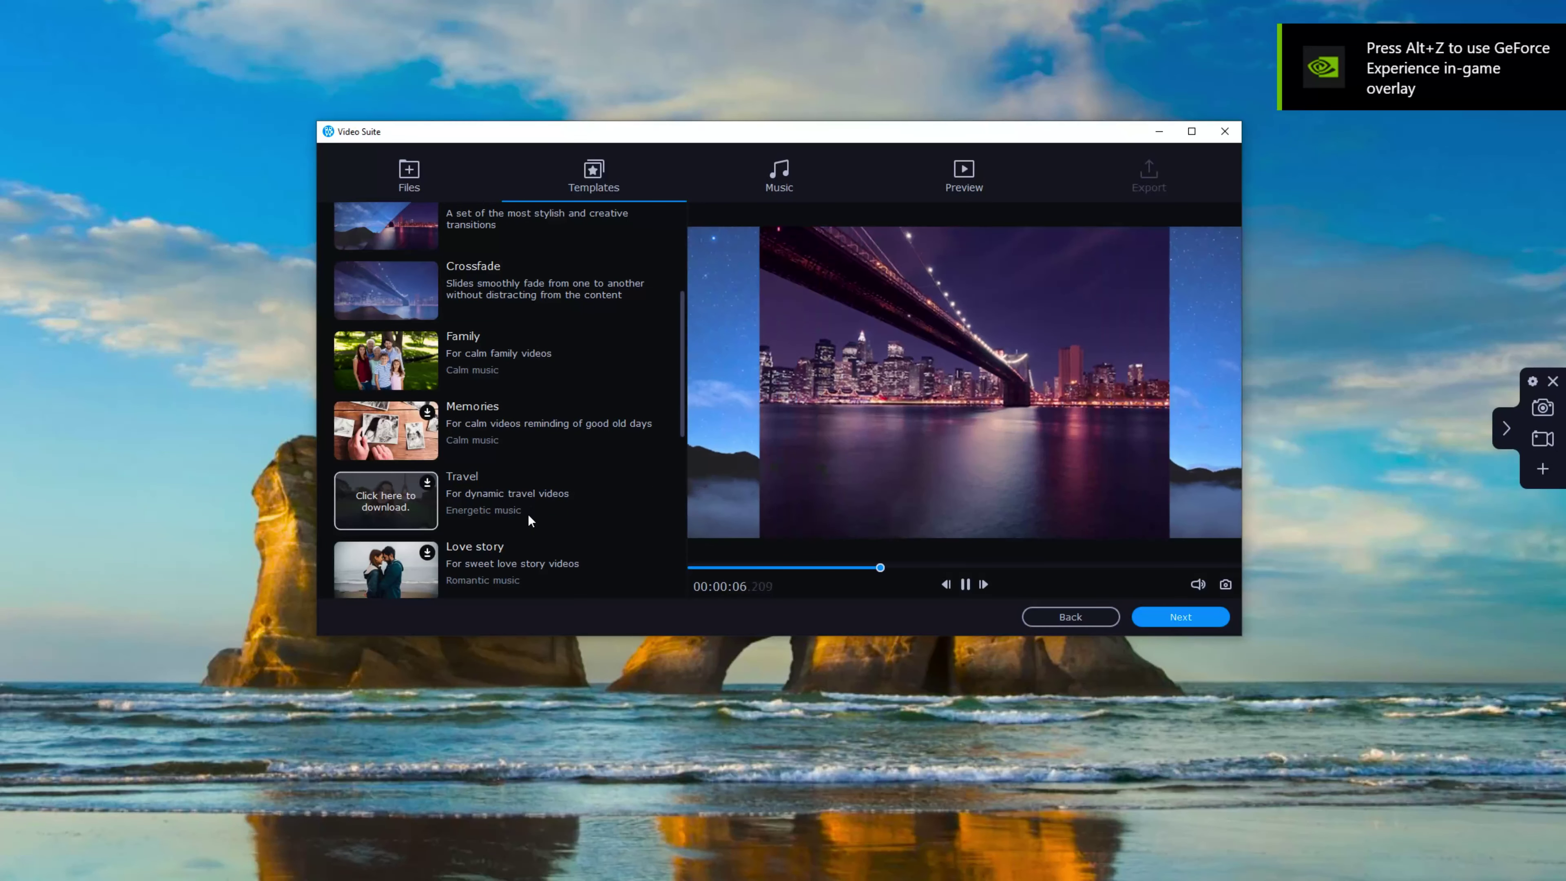
left_click(526, 507)
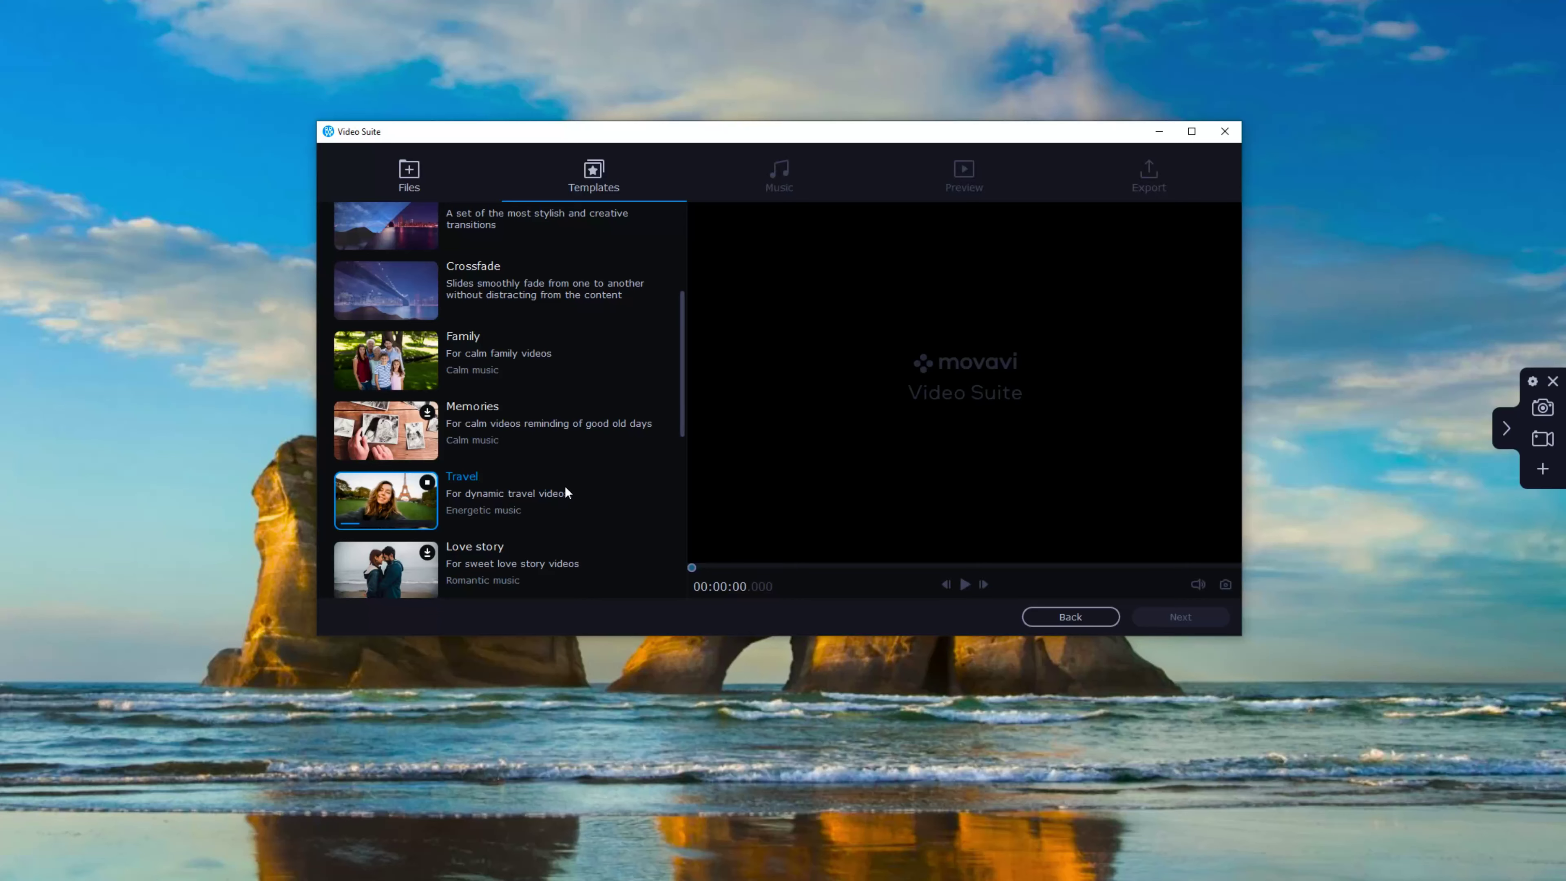
scroll(490, 497, "up", 4)
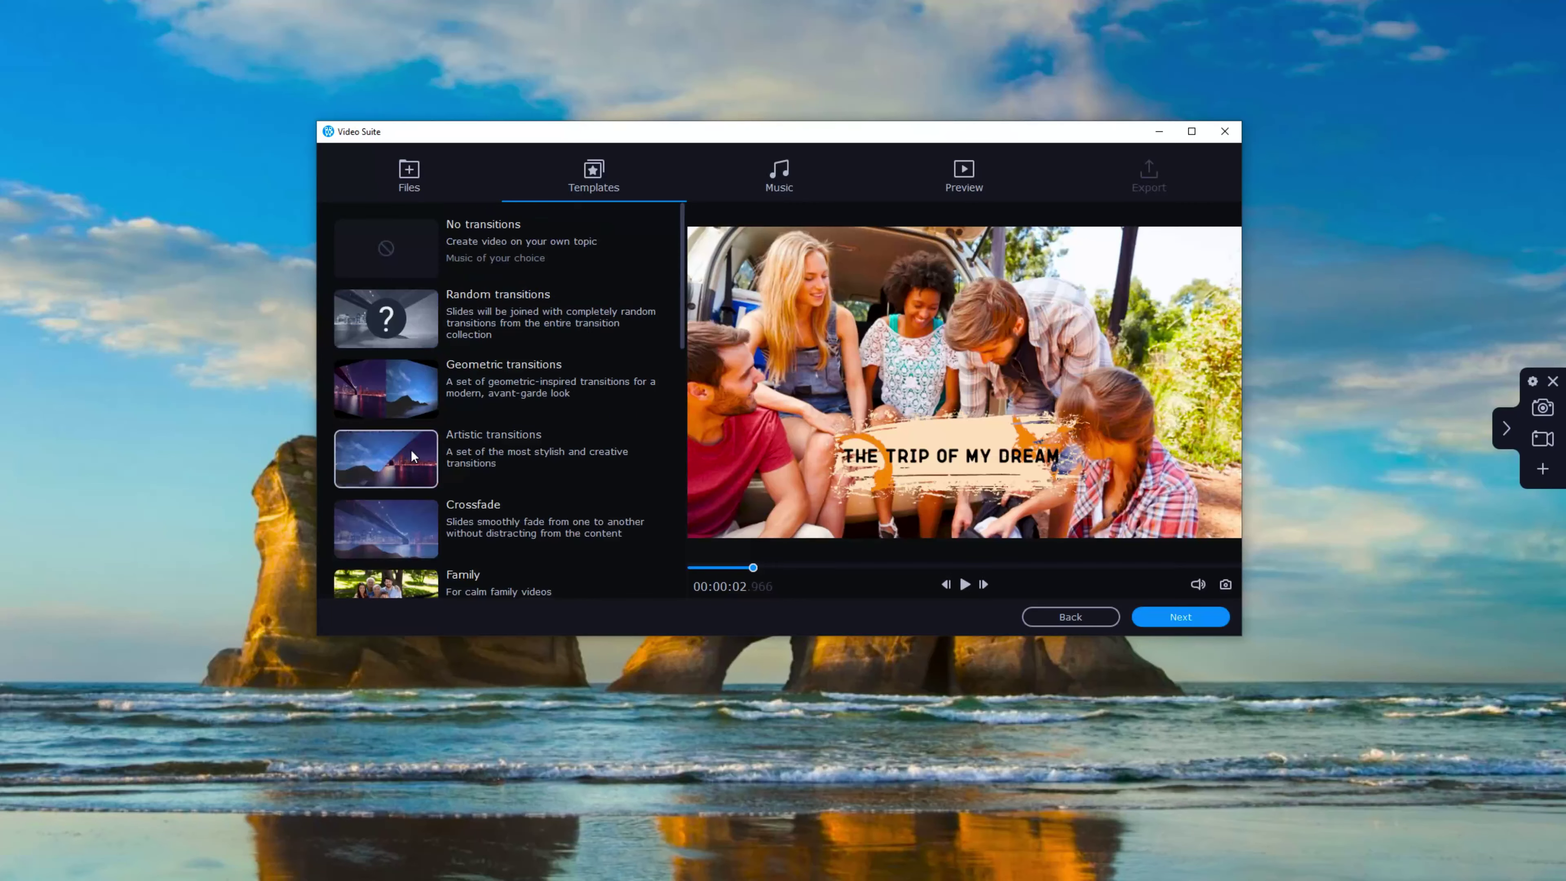
left_click(383, 383)
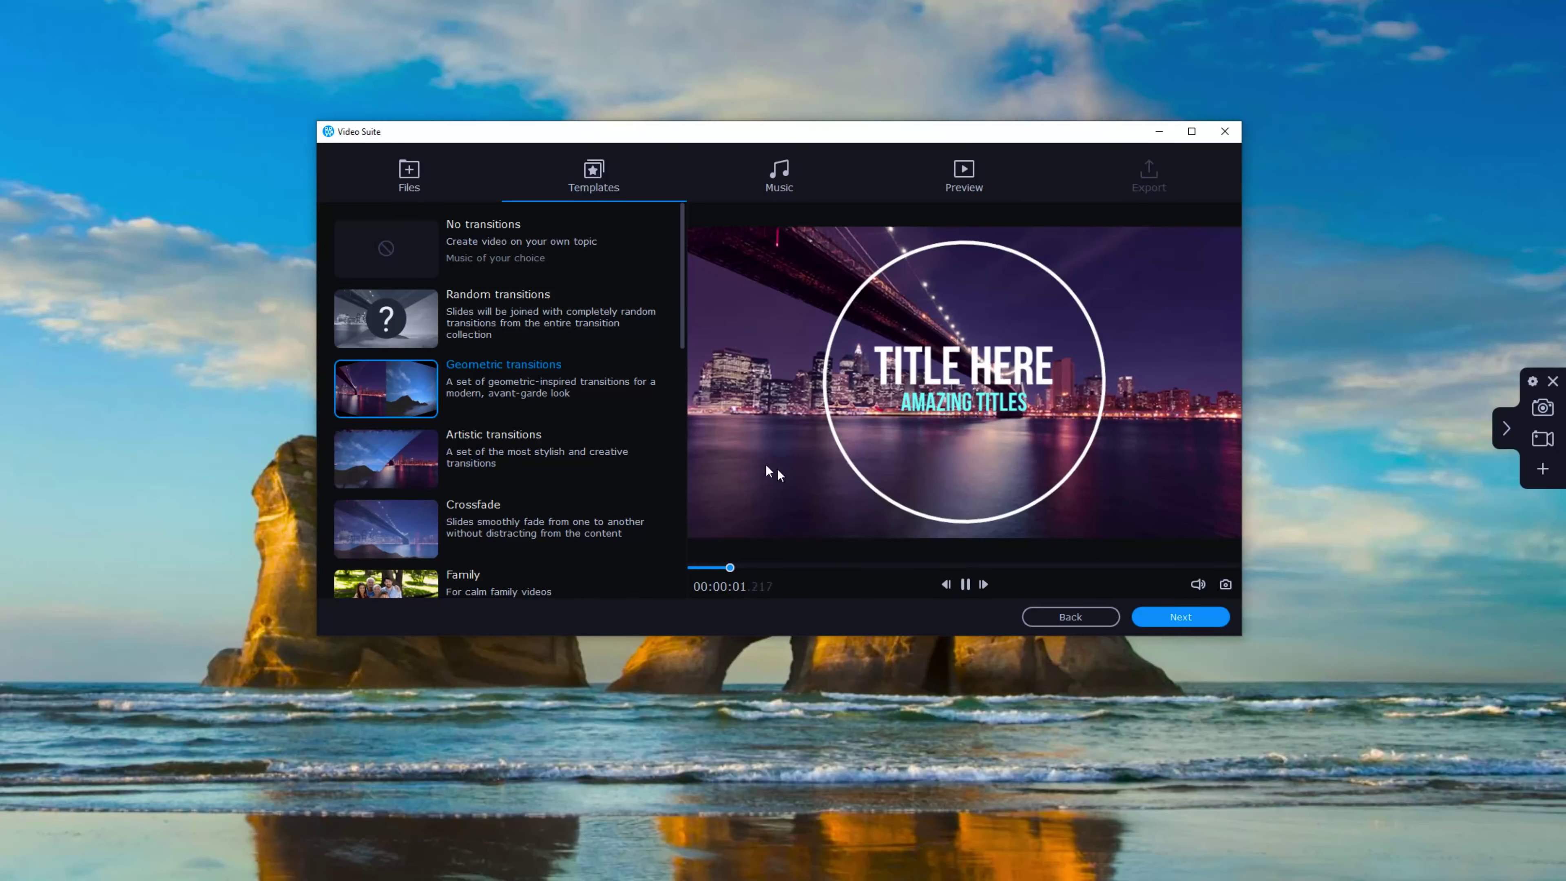
Step: Browse the Energetic, Calm, Romantic and Upbeat music, preview the Upbeat track Carefree Days and add it to the slideshow
left_click(1161, 618)
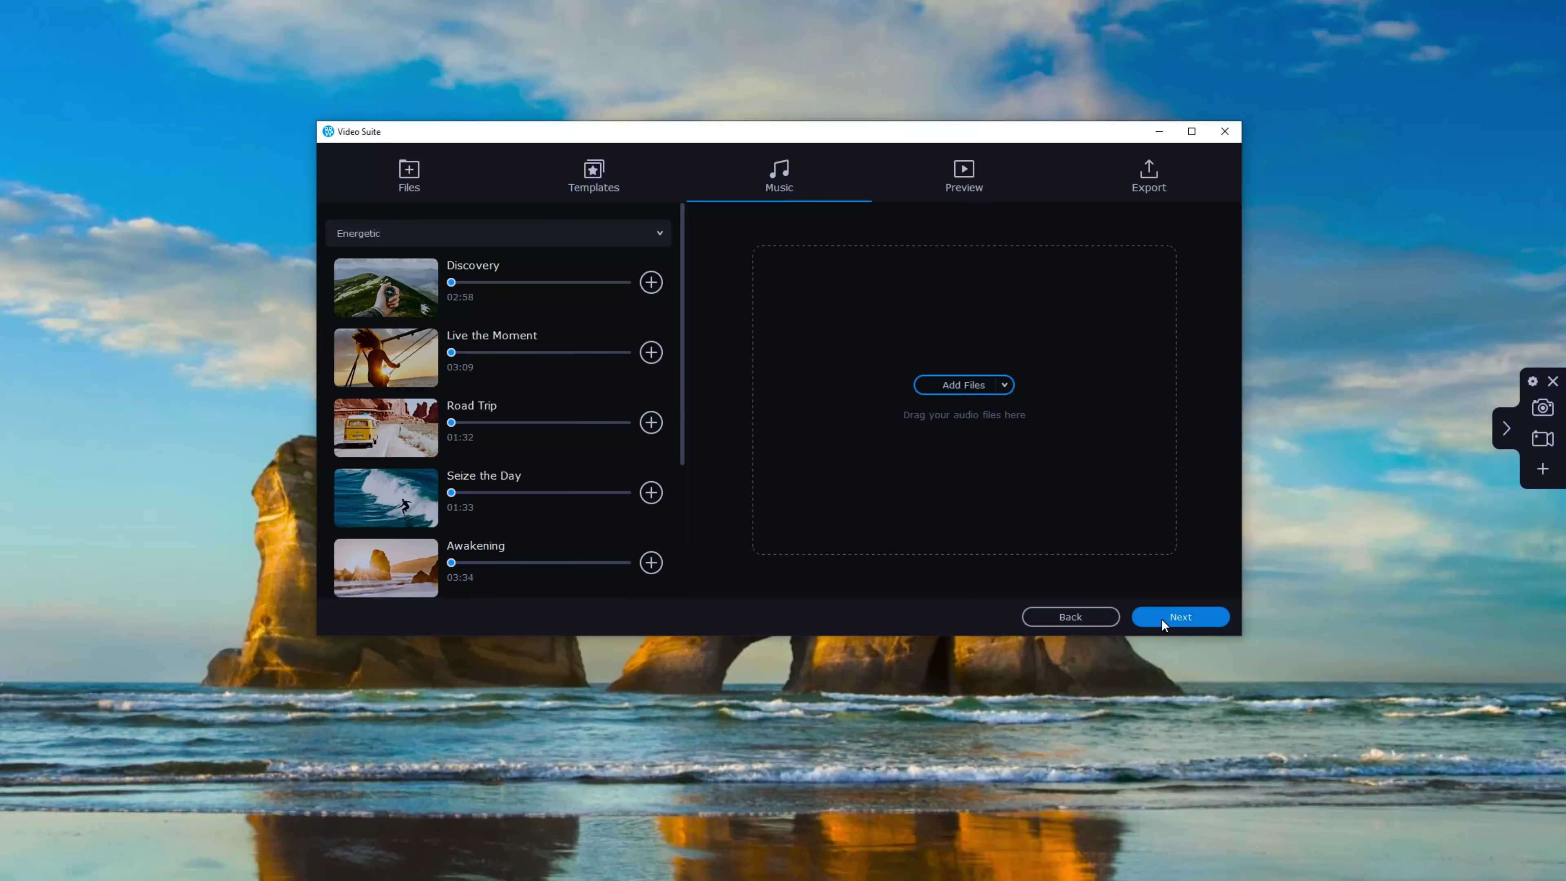
scroll(558, 412, "down", 3)
scroll(559, 416, "up", 3)
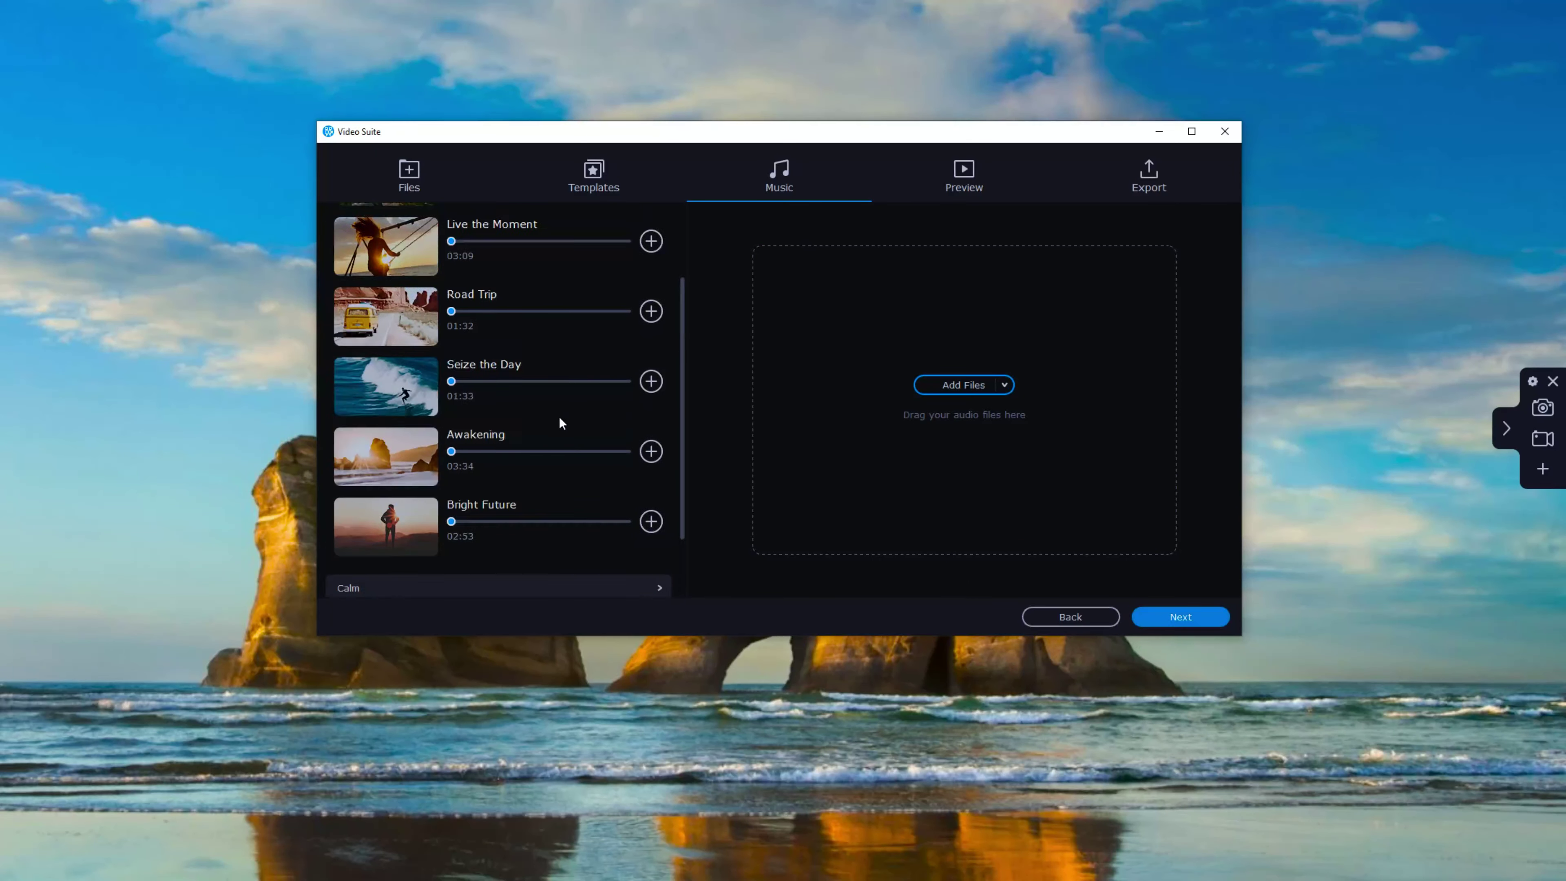
scroll(558, 418, "down", 3)
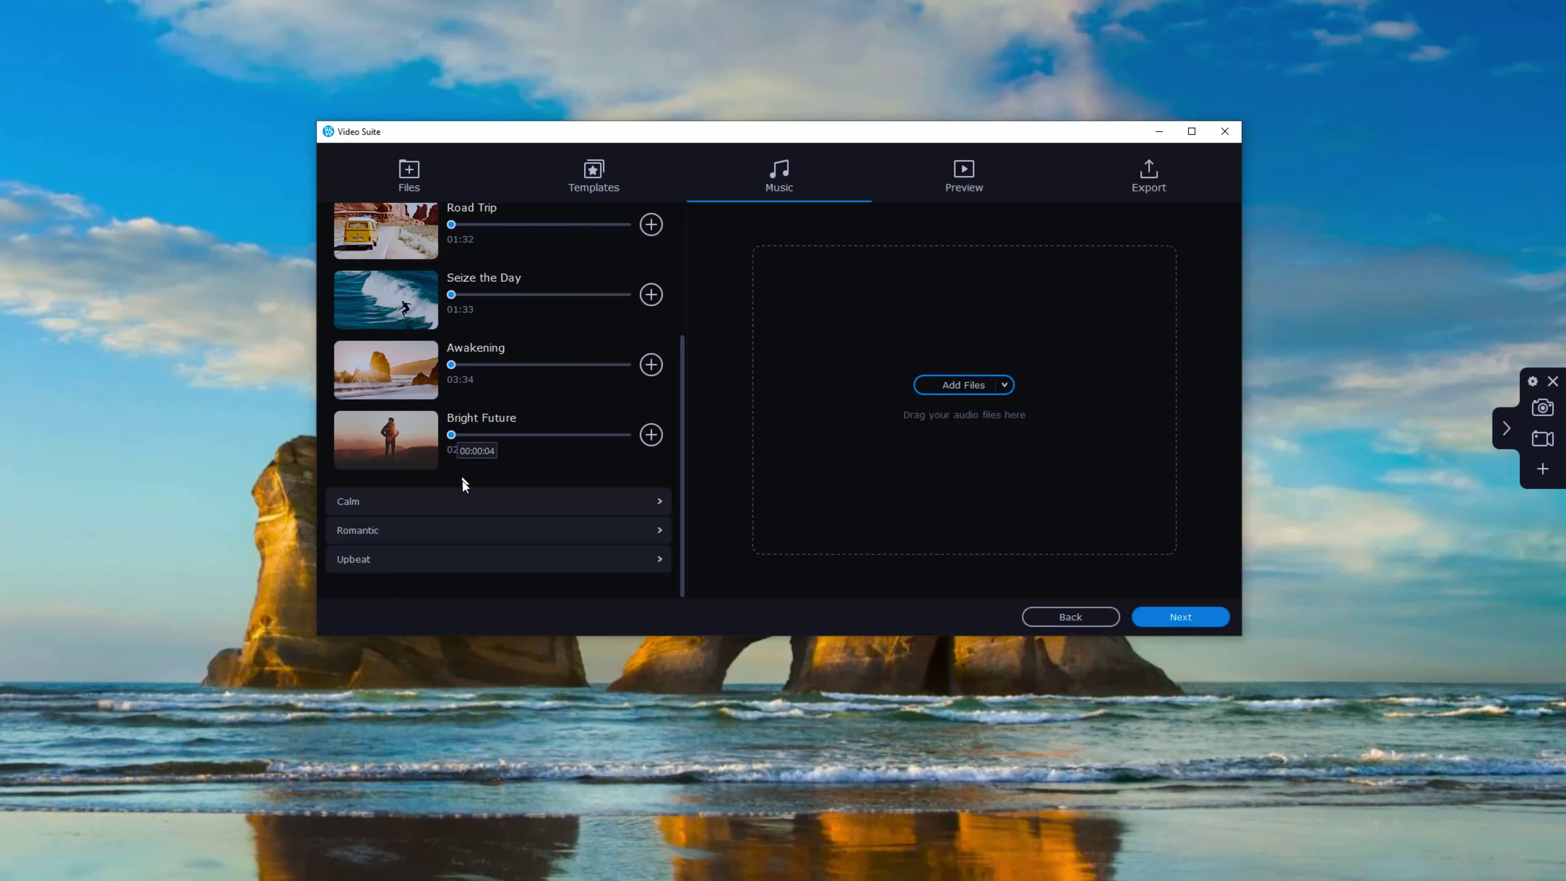
left_click(468, 502)
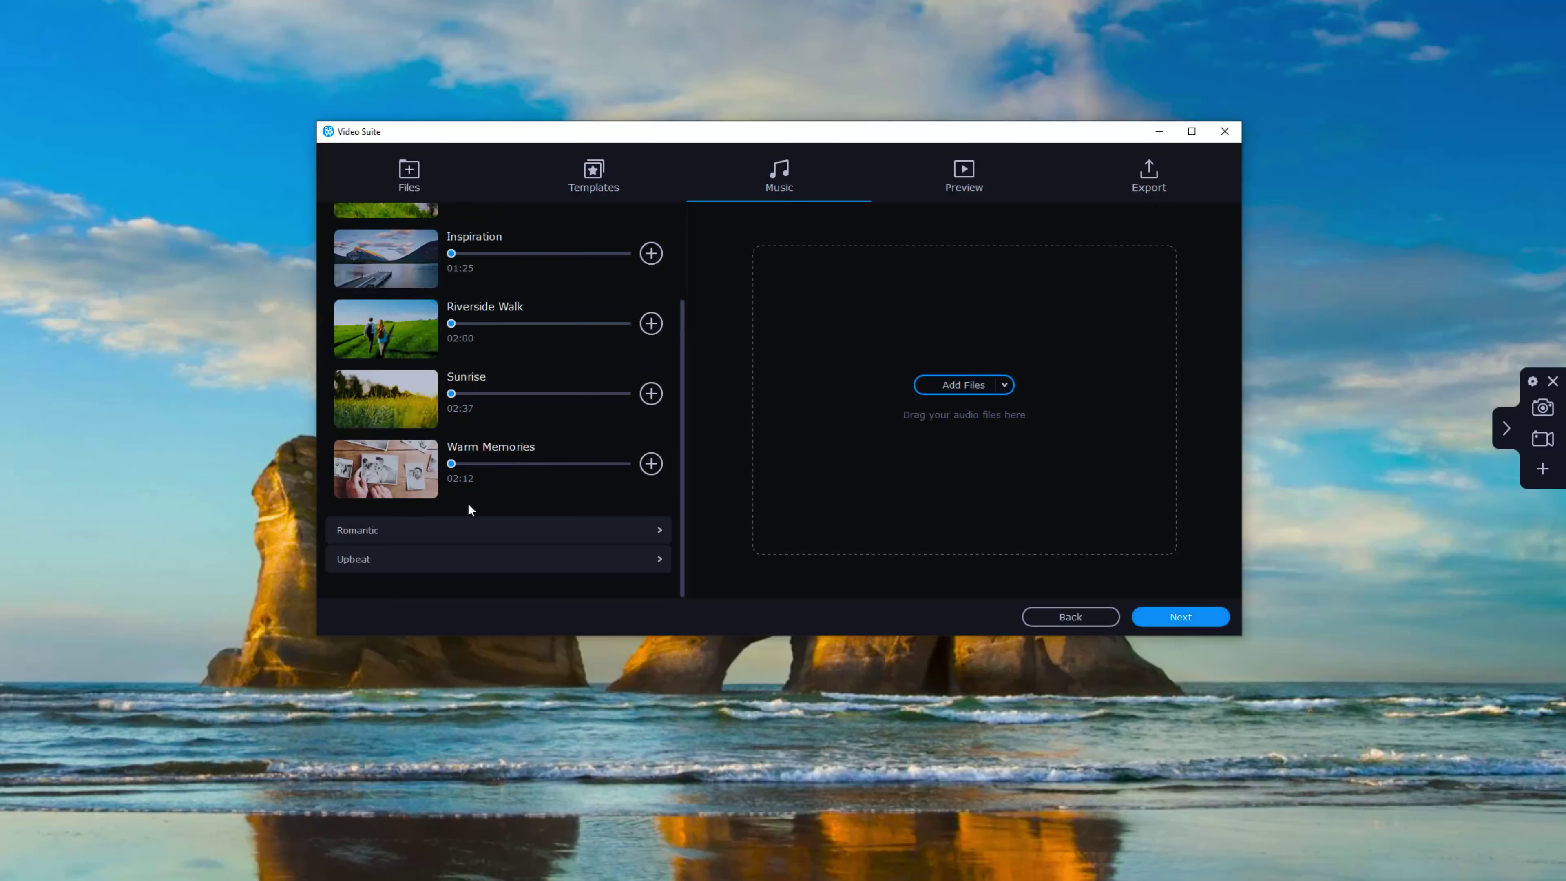
left_click(466, 539)
left_click(483, 557)
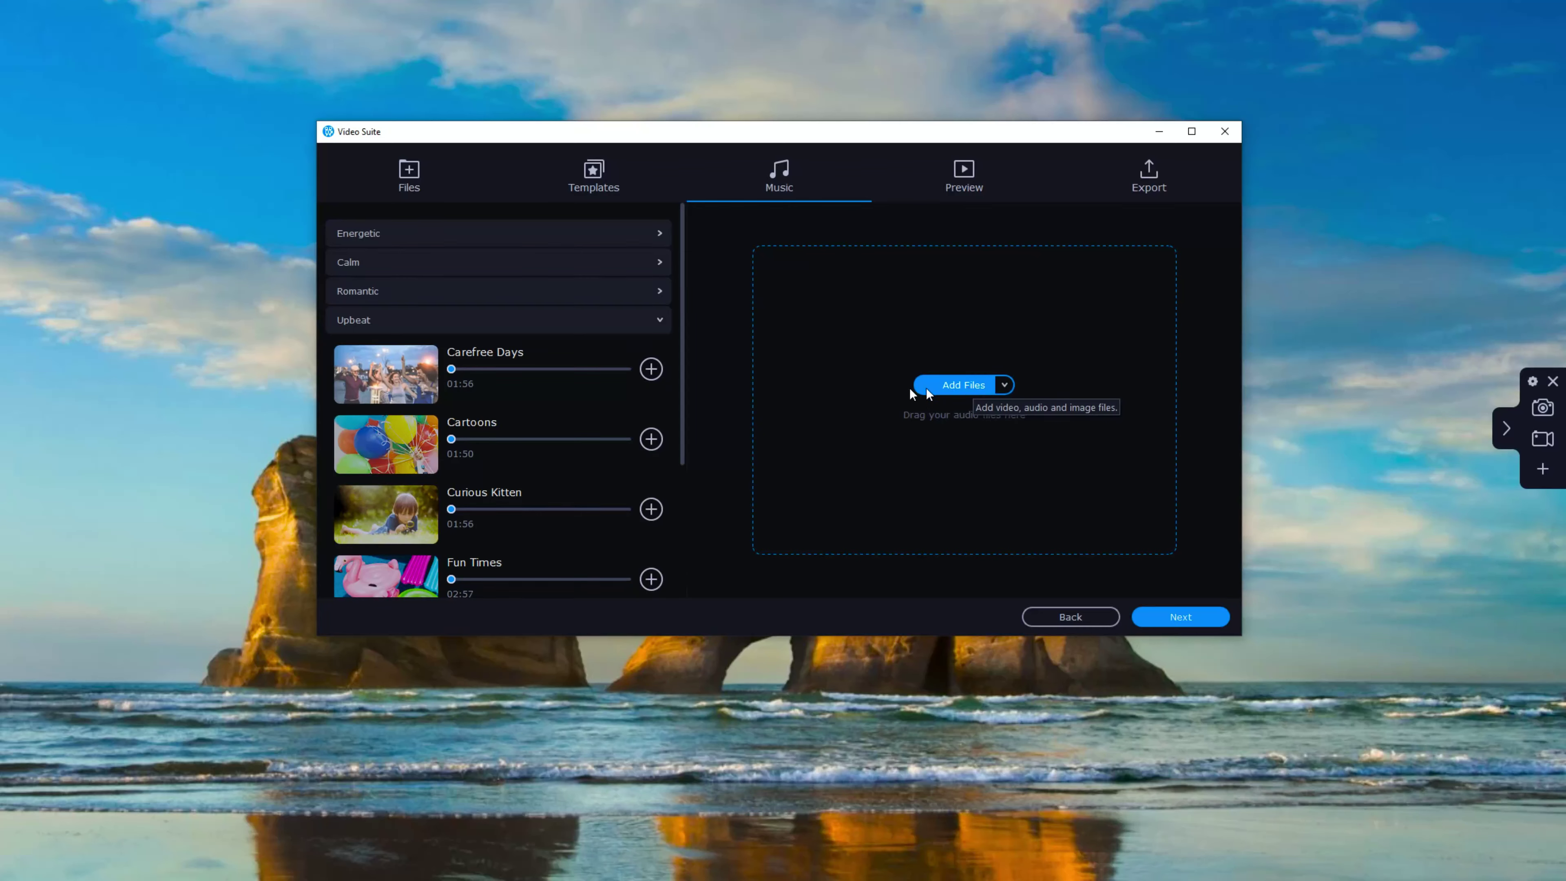
left_click(407, 385)
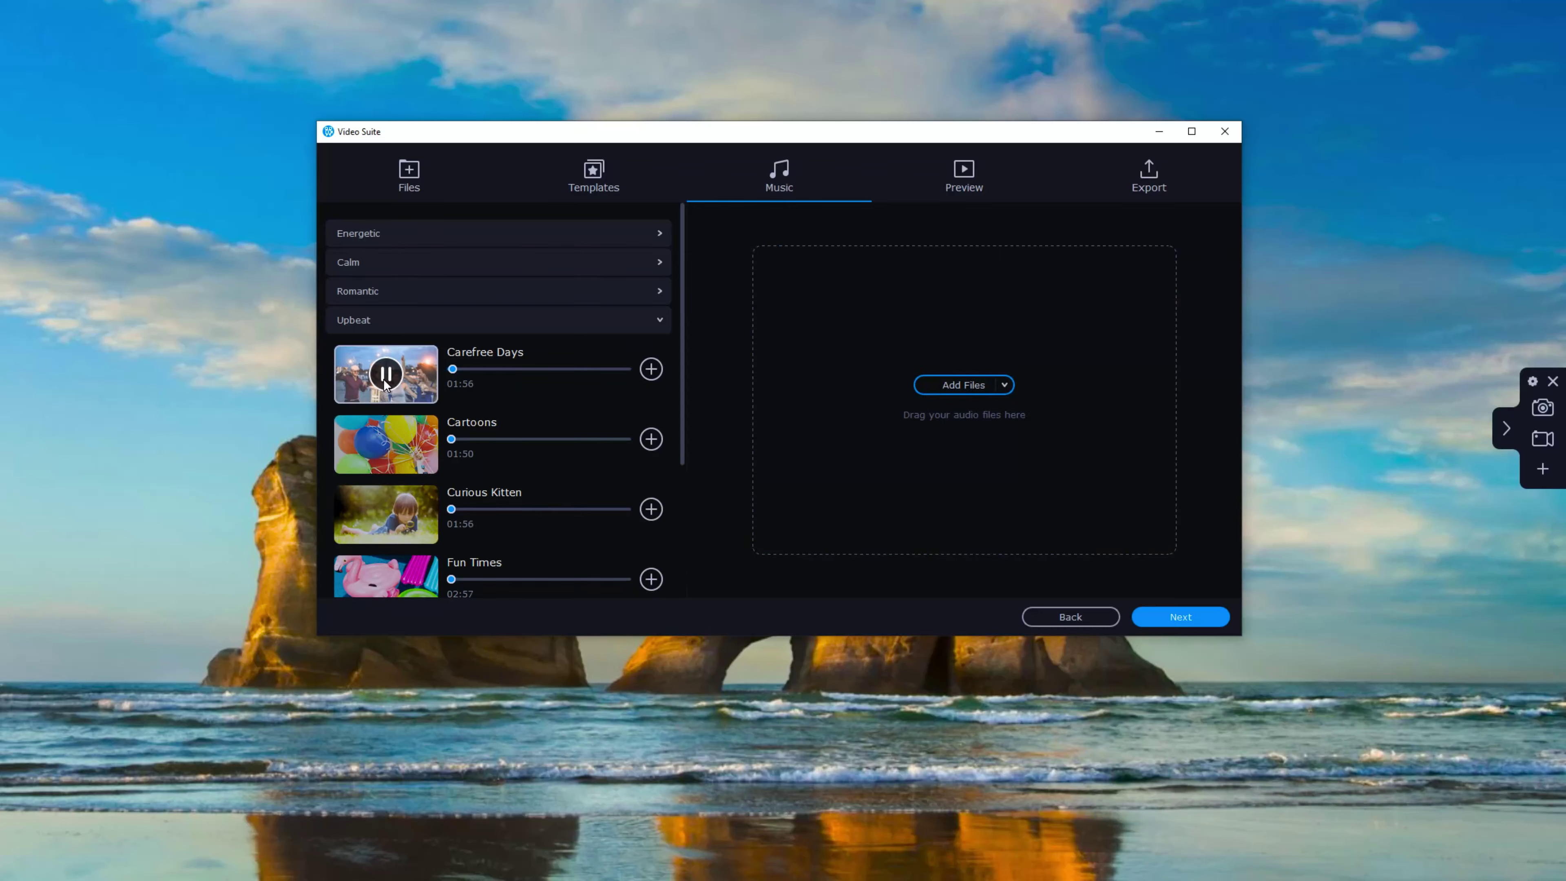
left_click(651, 369)
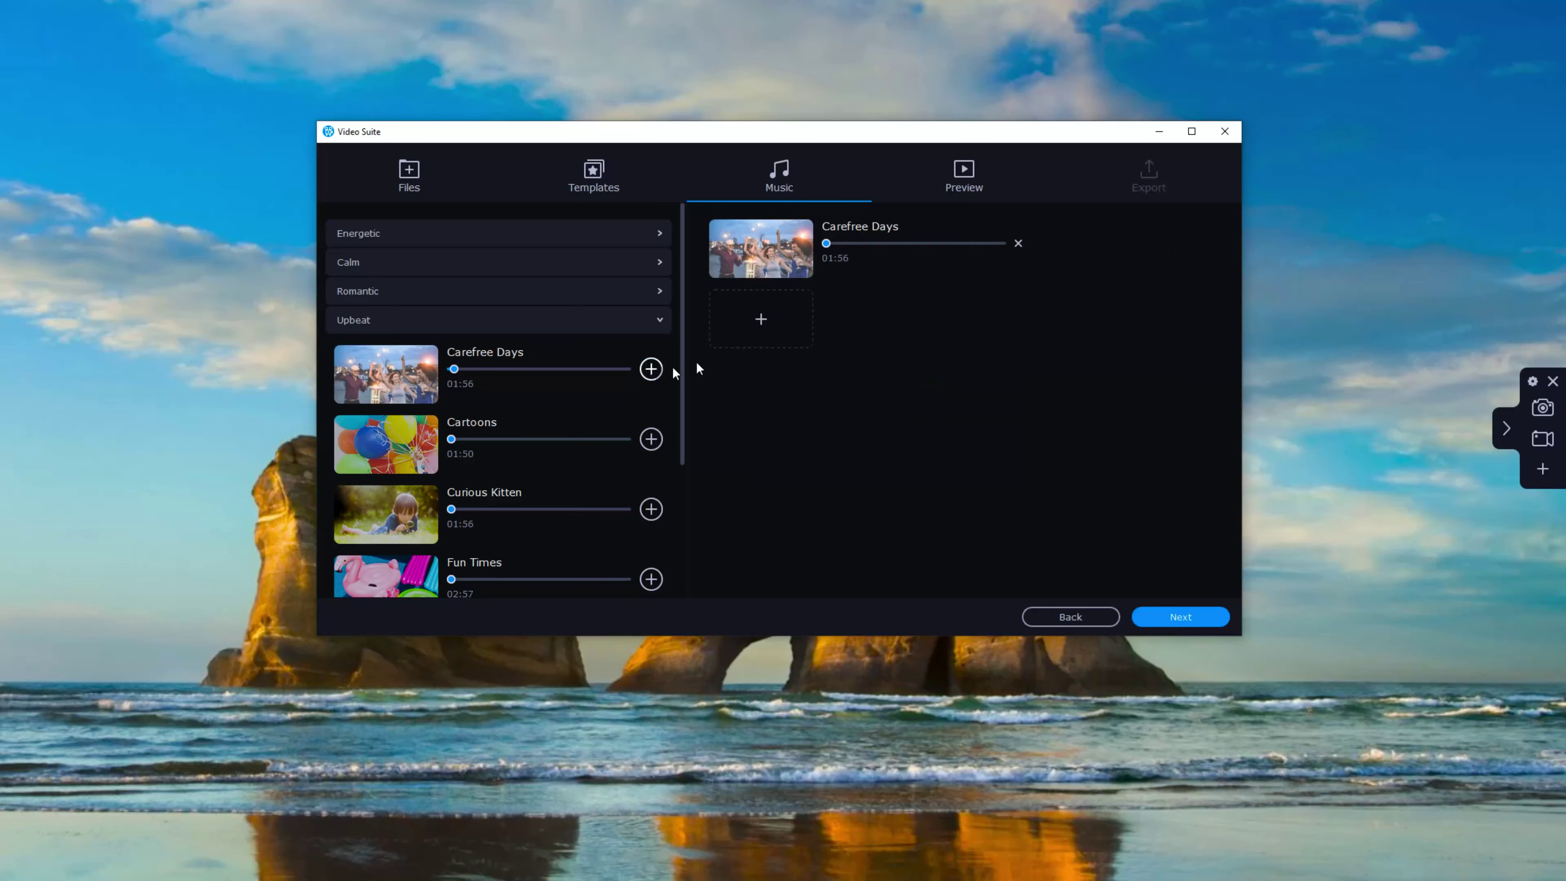
Step: Turn off the slideshow's opening and end titles, and set the slide duration to 3 seconds
left_click(1177, 618)
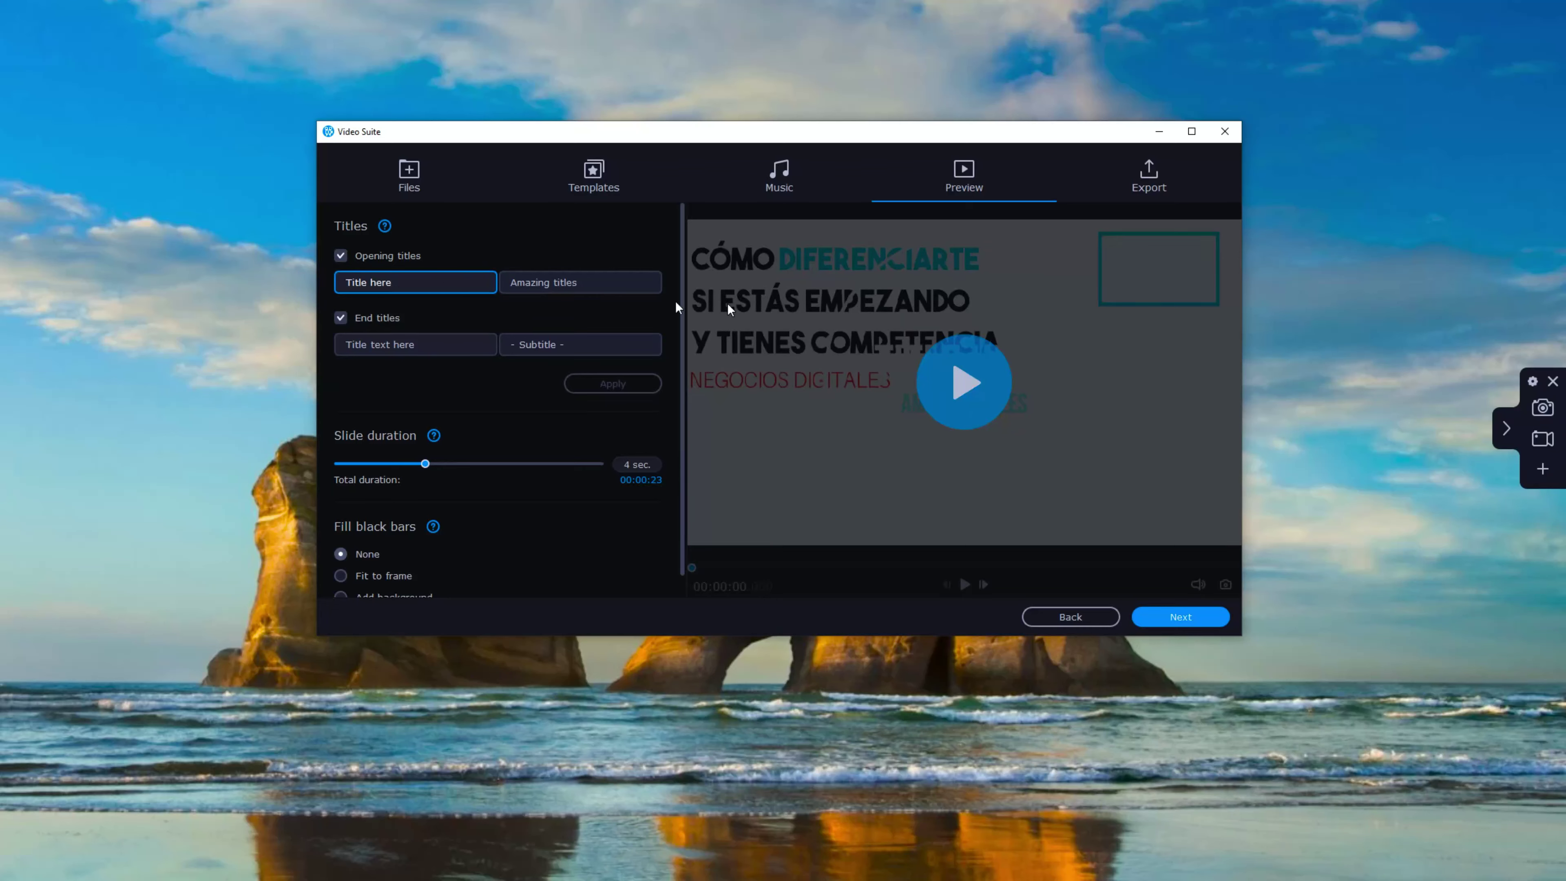
left_click(341, 255)
left_click(340, 317)
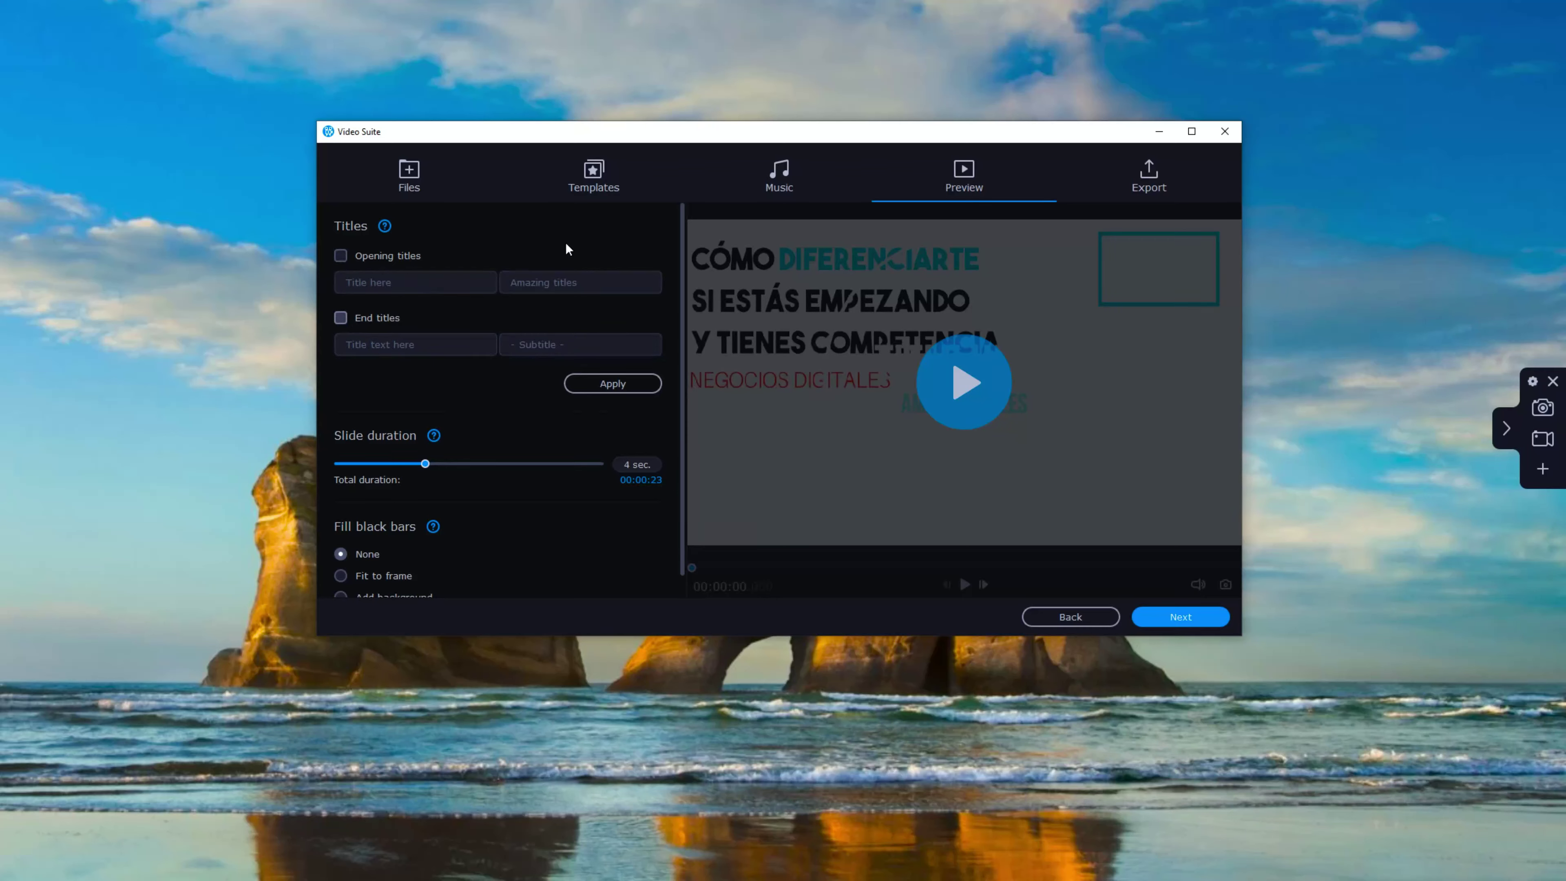
left_click(603, 386)
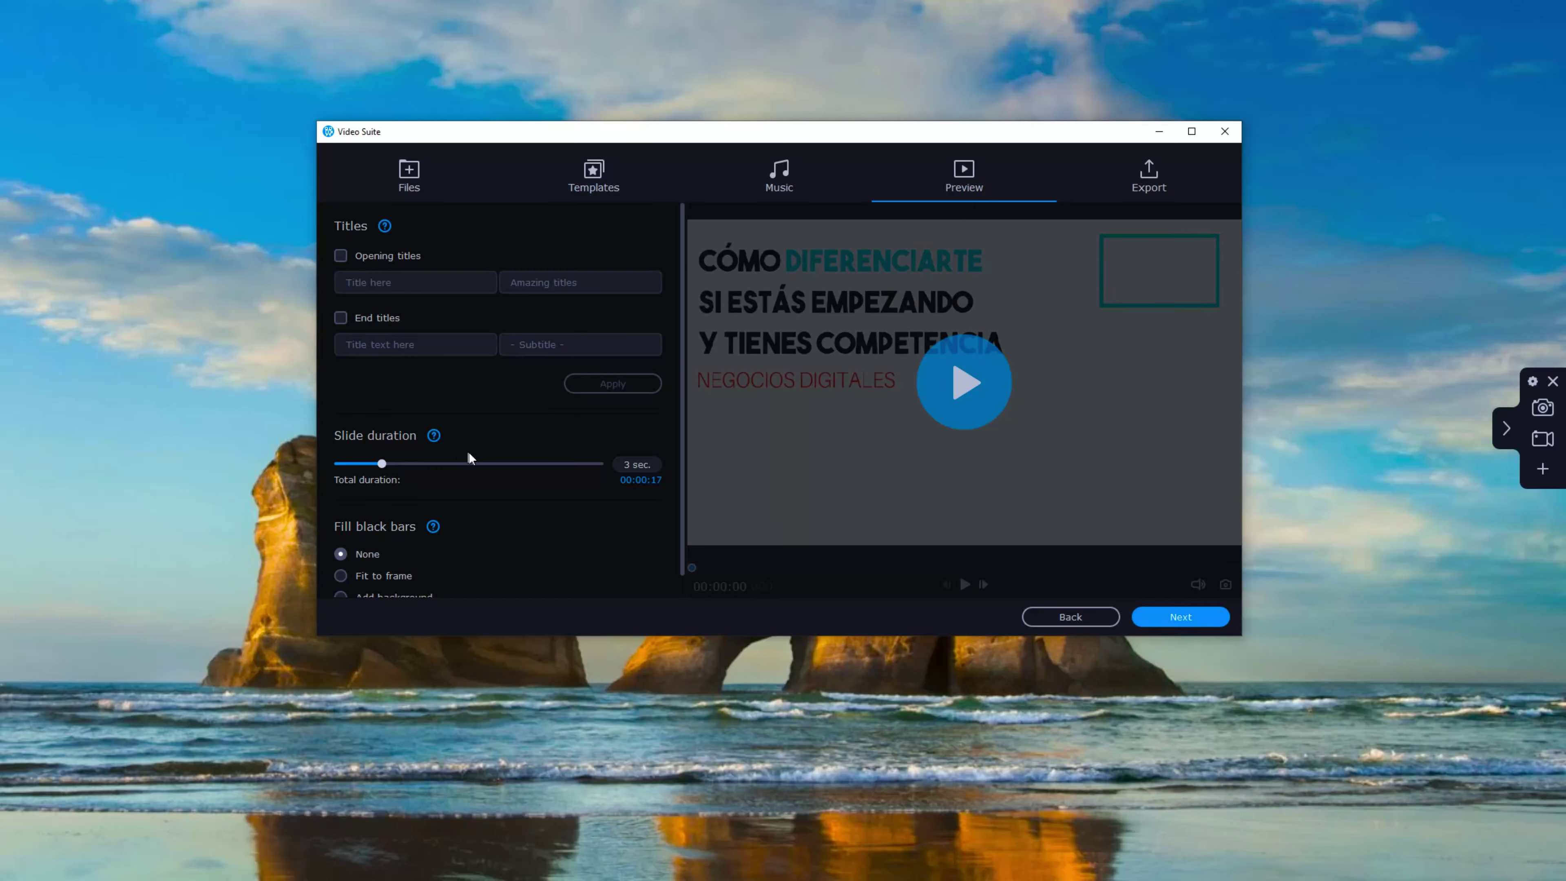
Step: Try Fit to frame for the black bars, fill them with the dark wooden plank background instead, and continue in manual mode
scroll(496, 466, "down", 1)
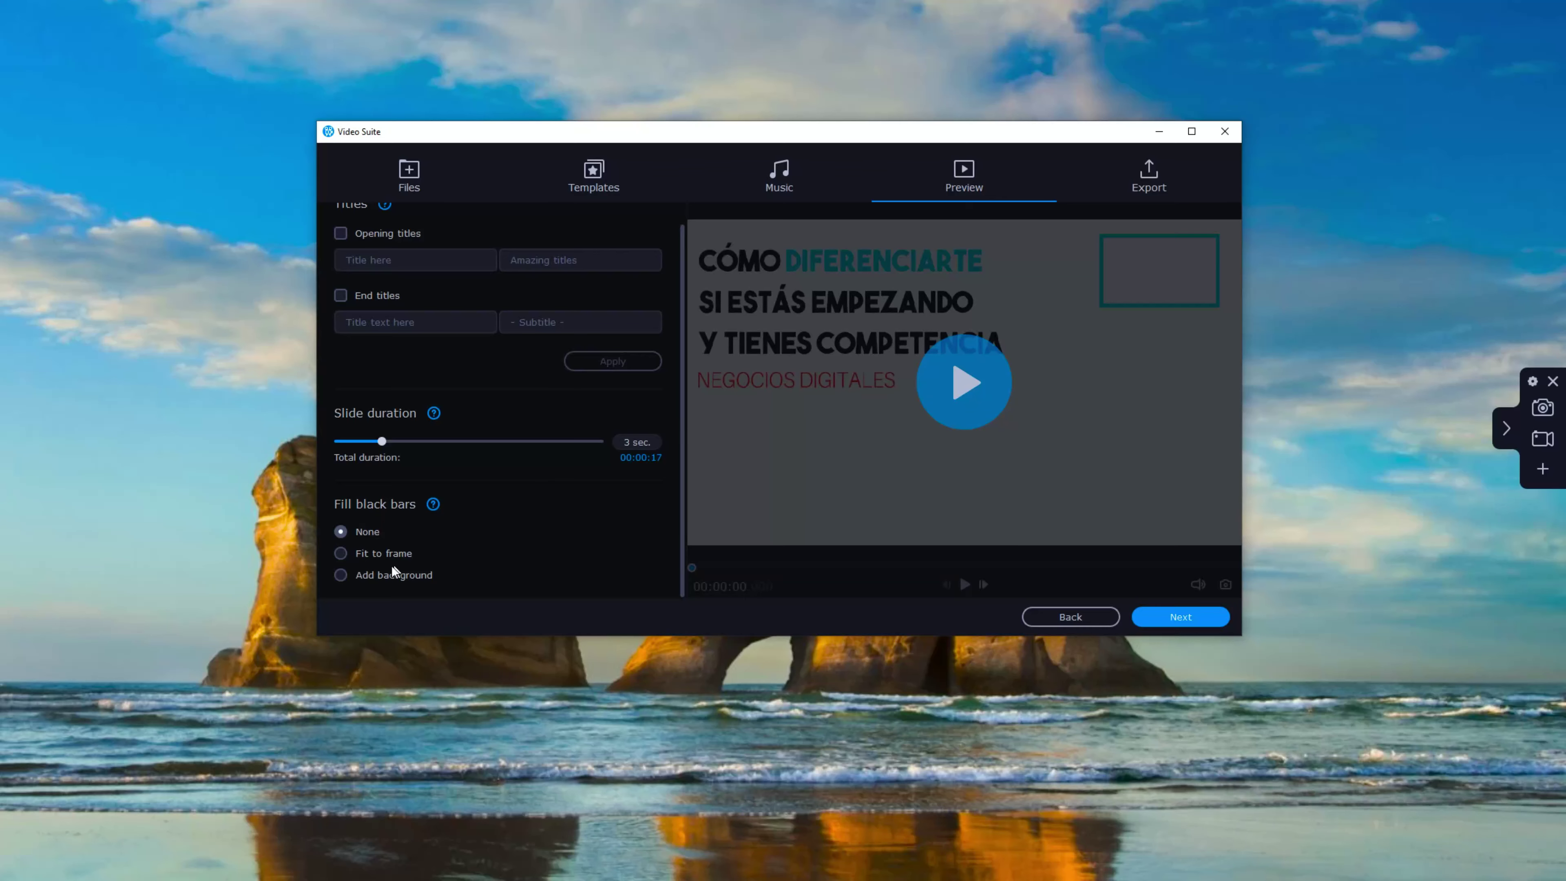
left_click(369, 554)
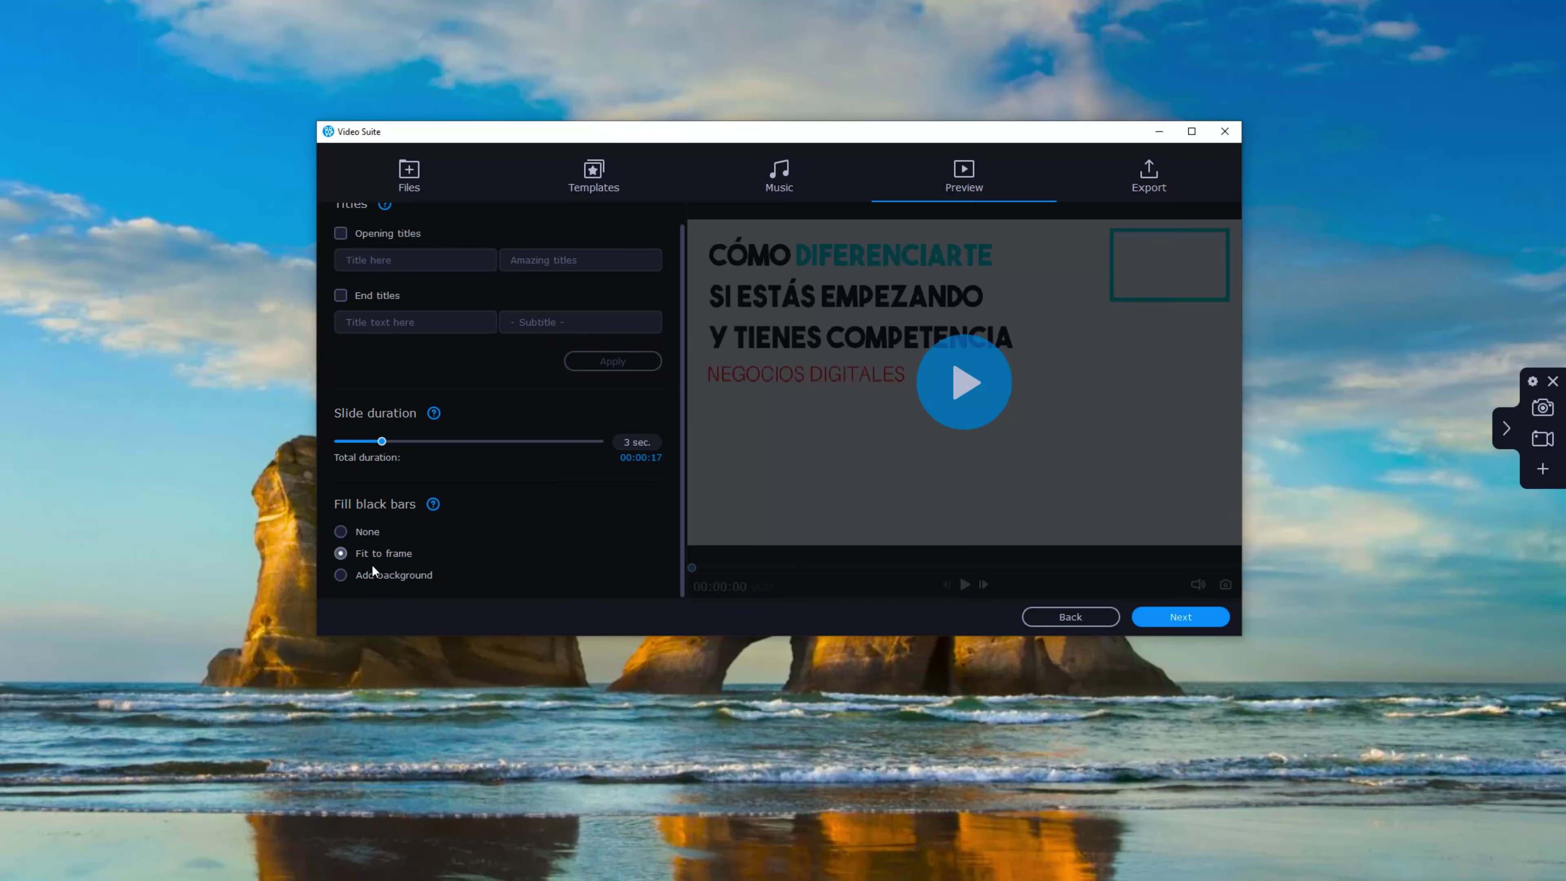
left_click(344, 578)
scroll(465, 537, "down", 5)
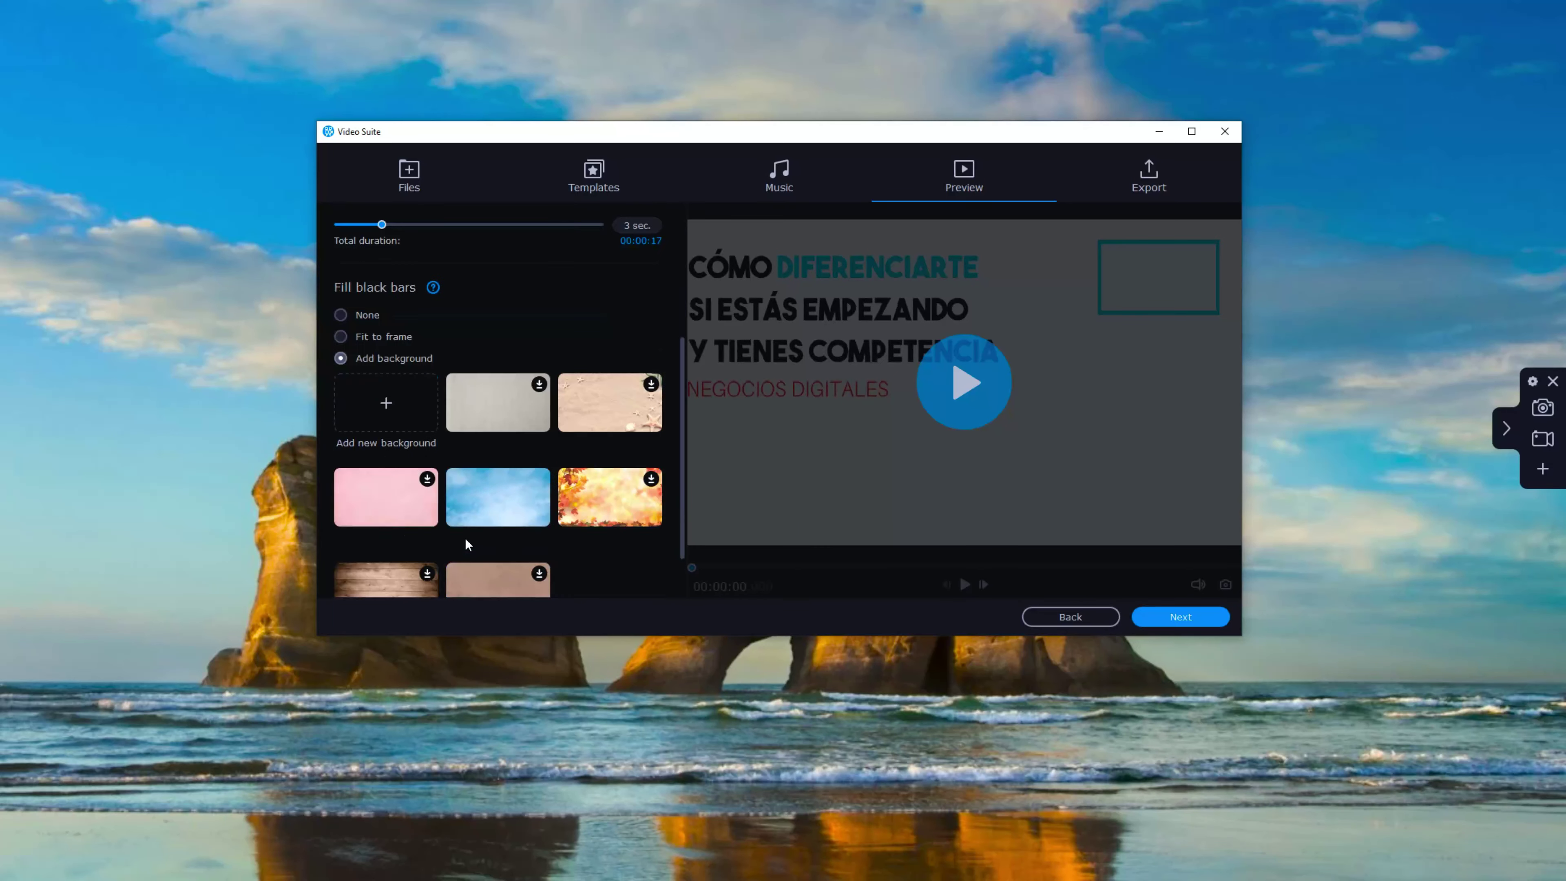
left_click(376, 528)
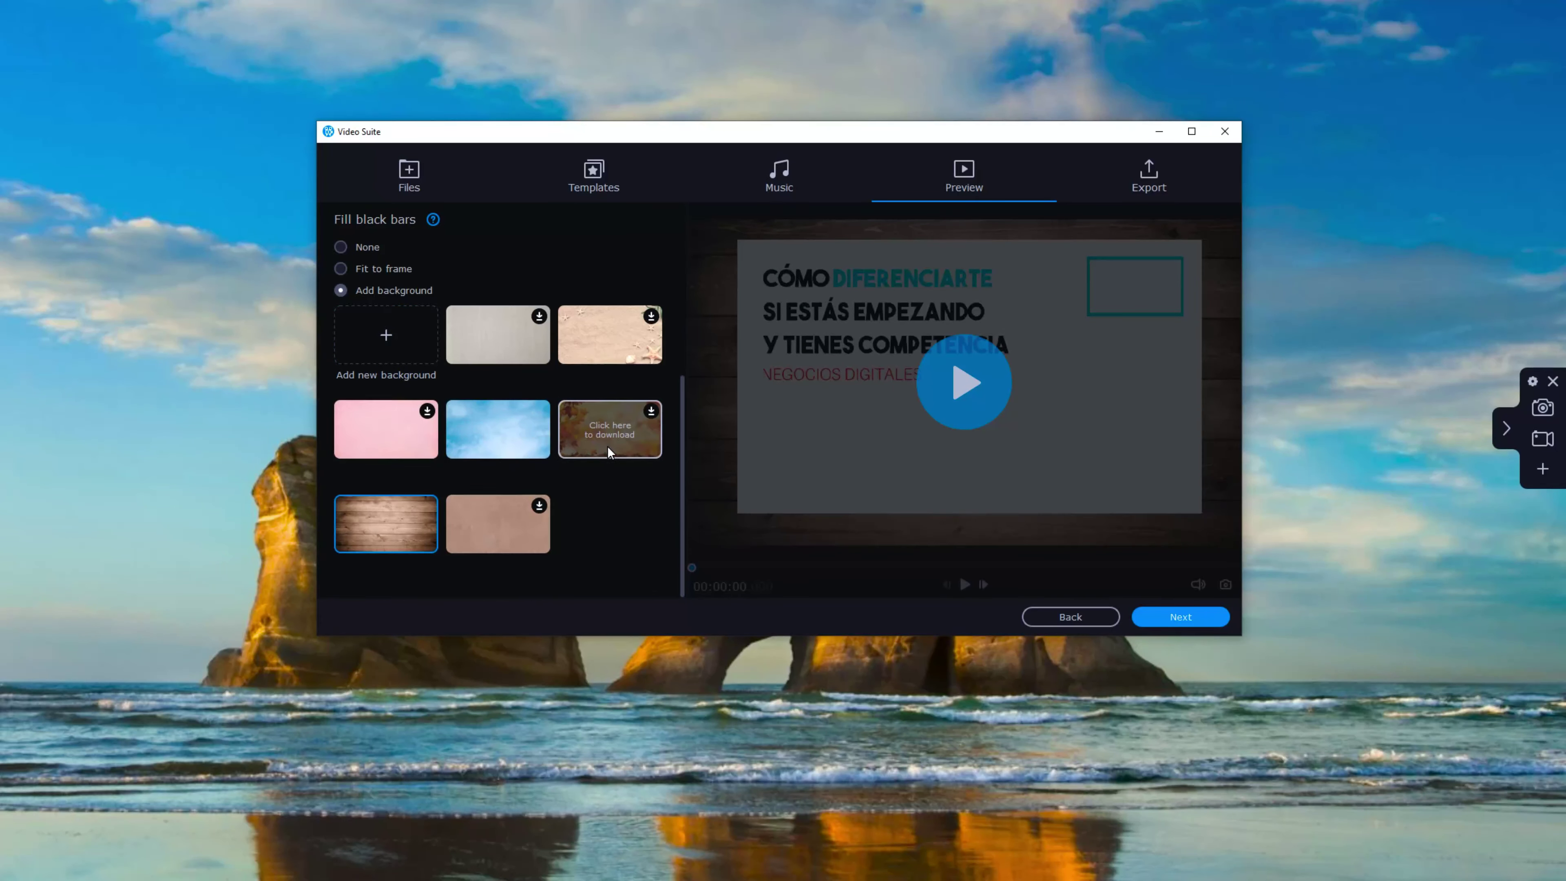
scroll(607, 446, "up", 2)
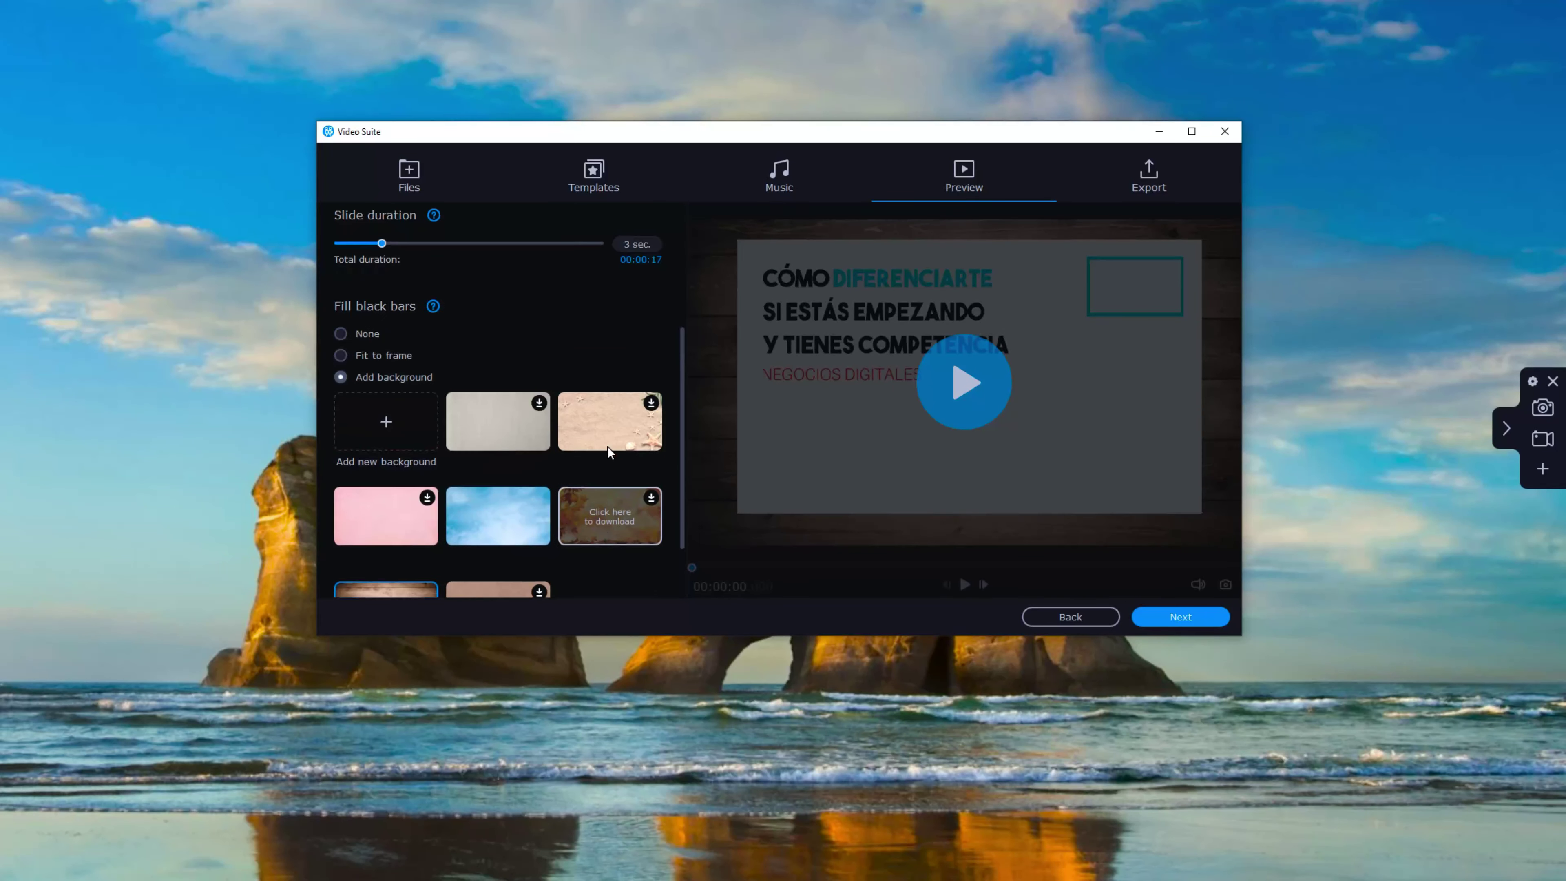
left_click(1165, 620)
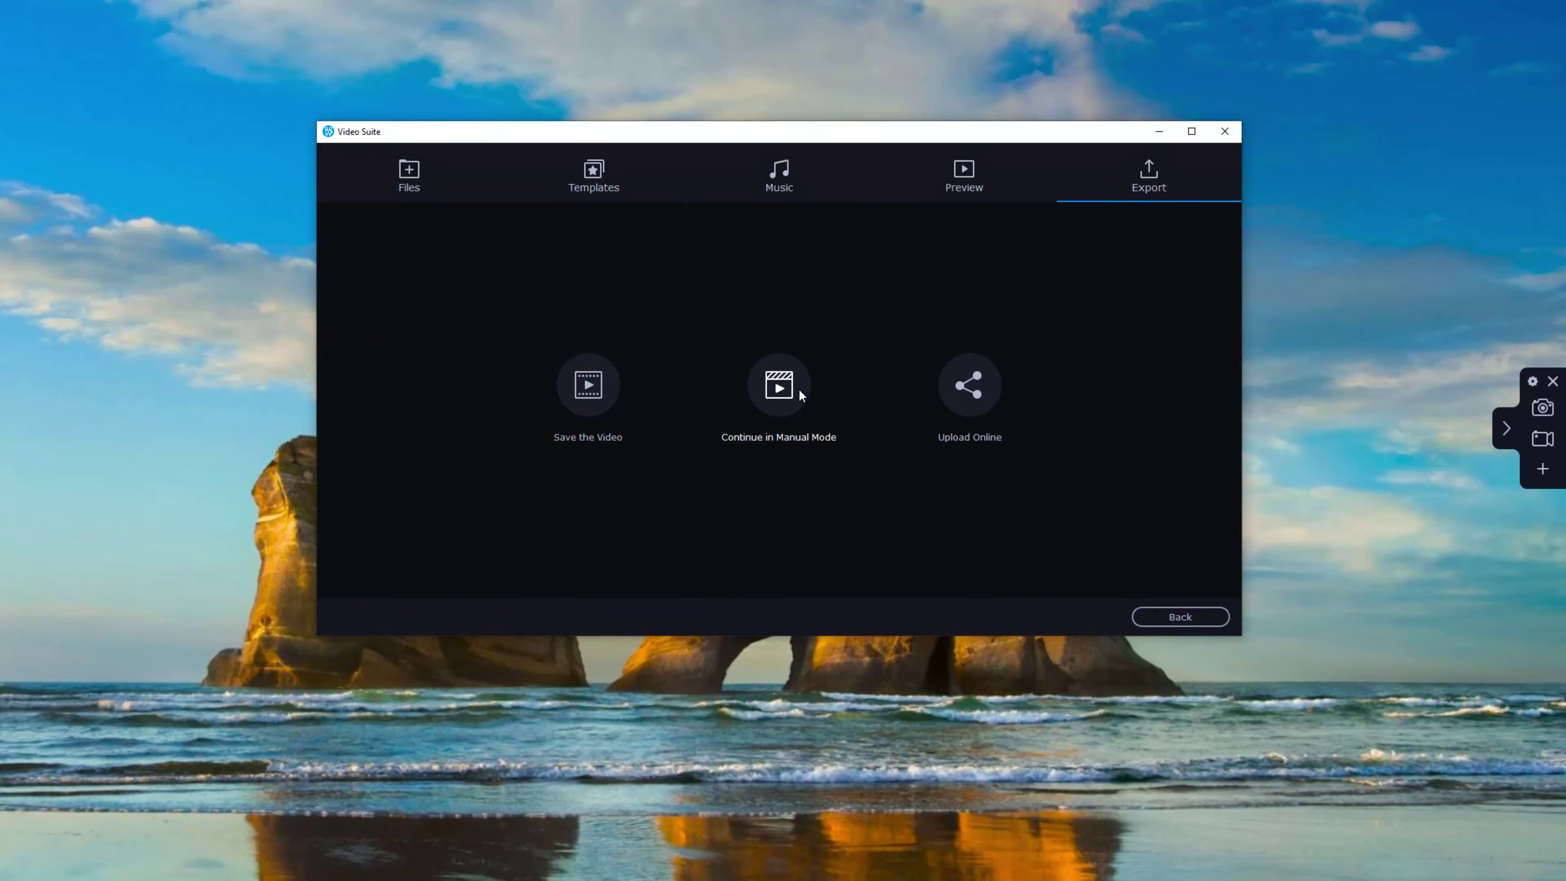
left_click(779, 388)
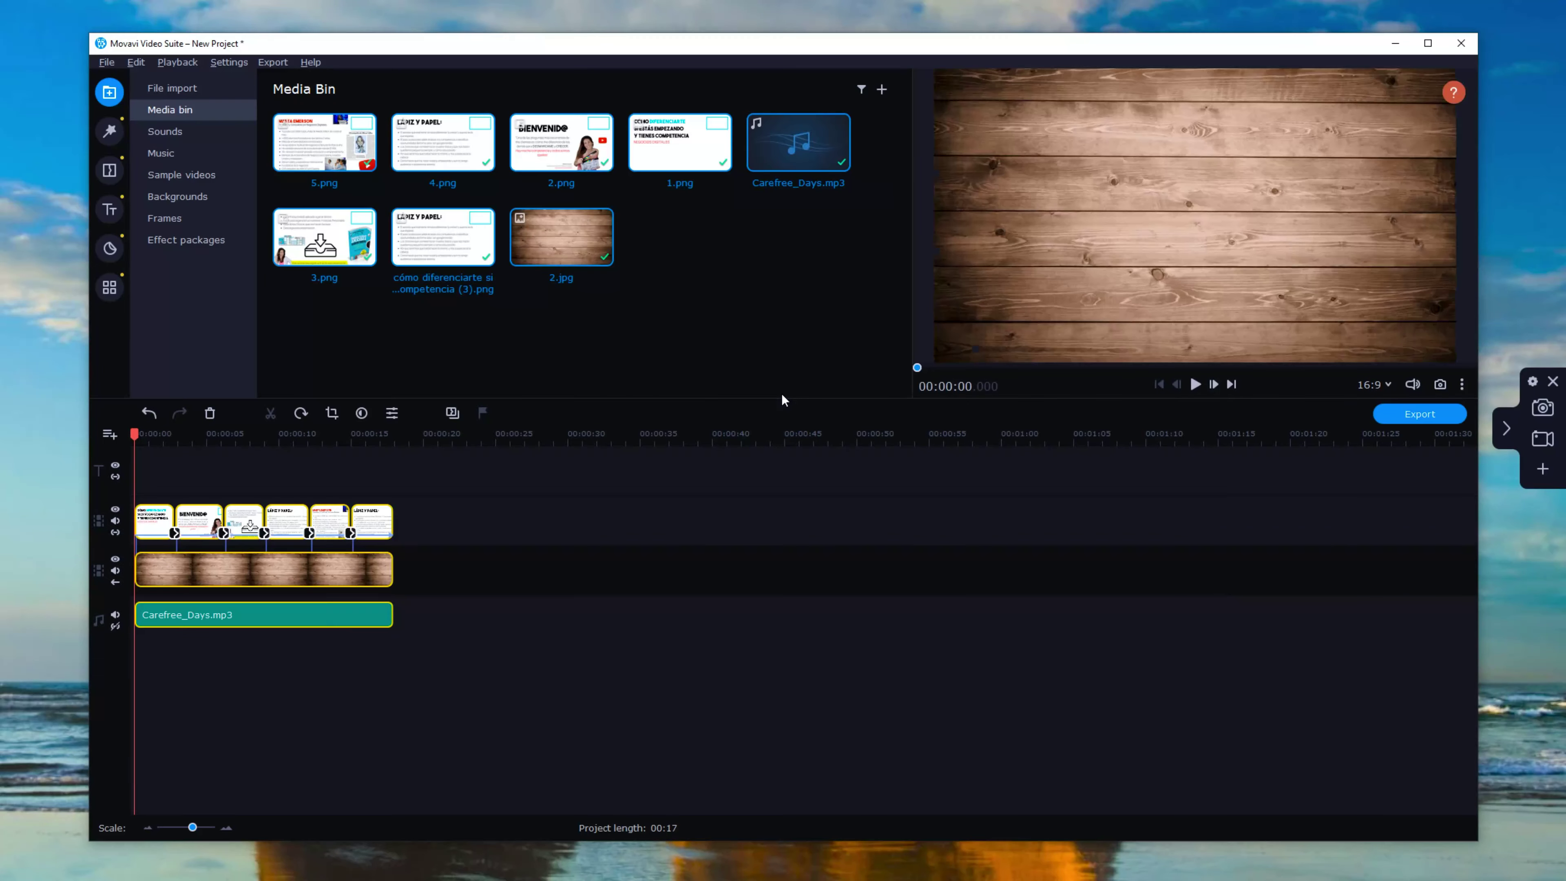
Step: Play part of the slideshow in the timeline and open the clip properties of the Carefree_Days.mp3 audio clip
left_click(1195, 385)
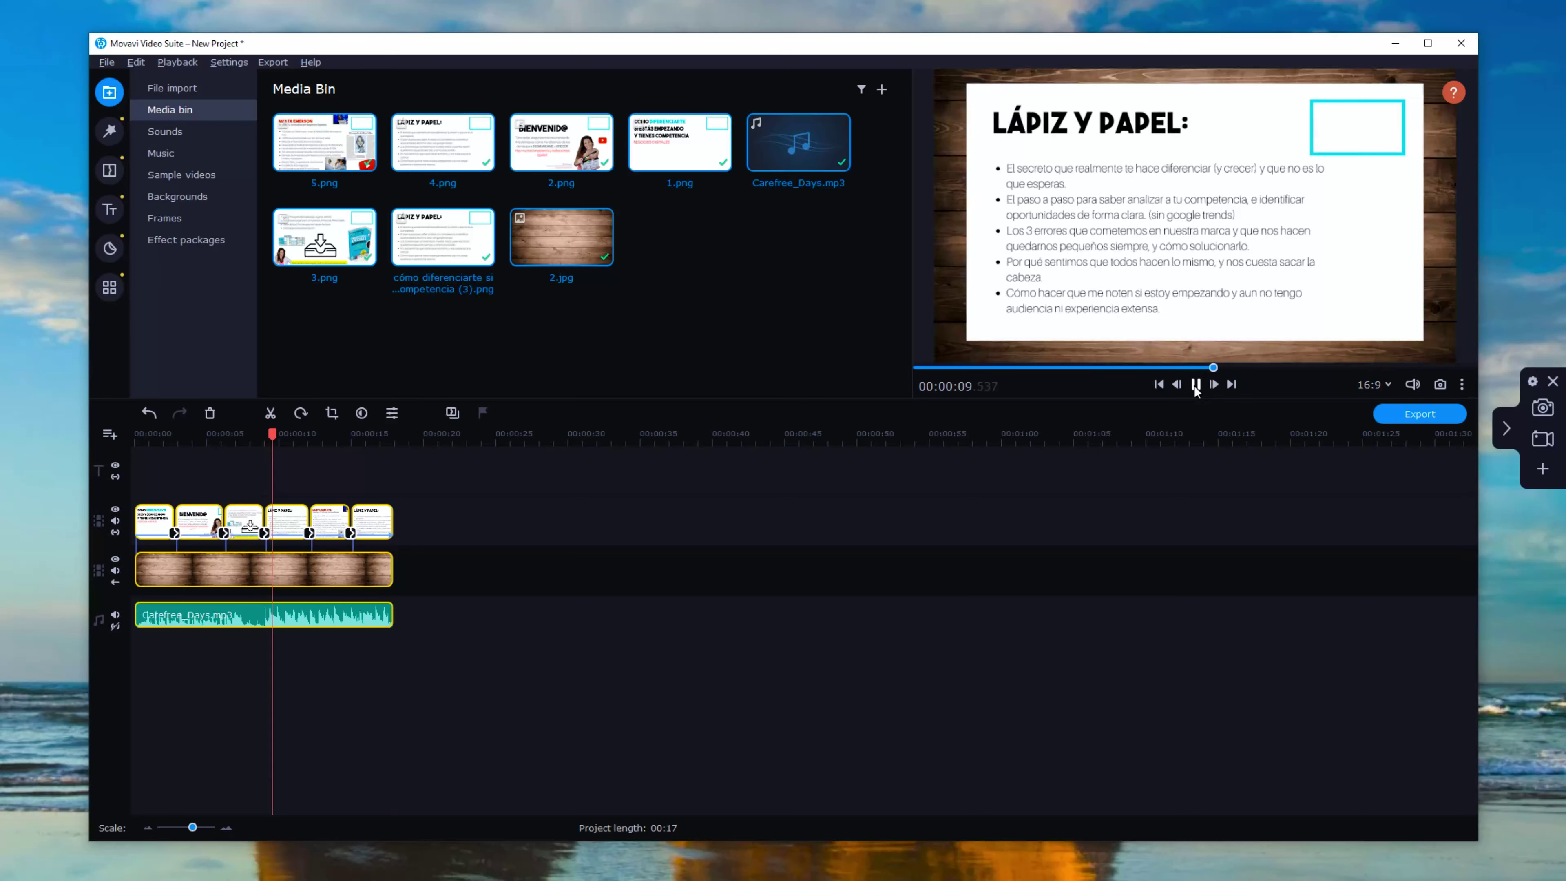
left_click(1196, 385)
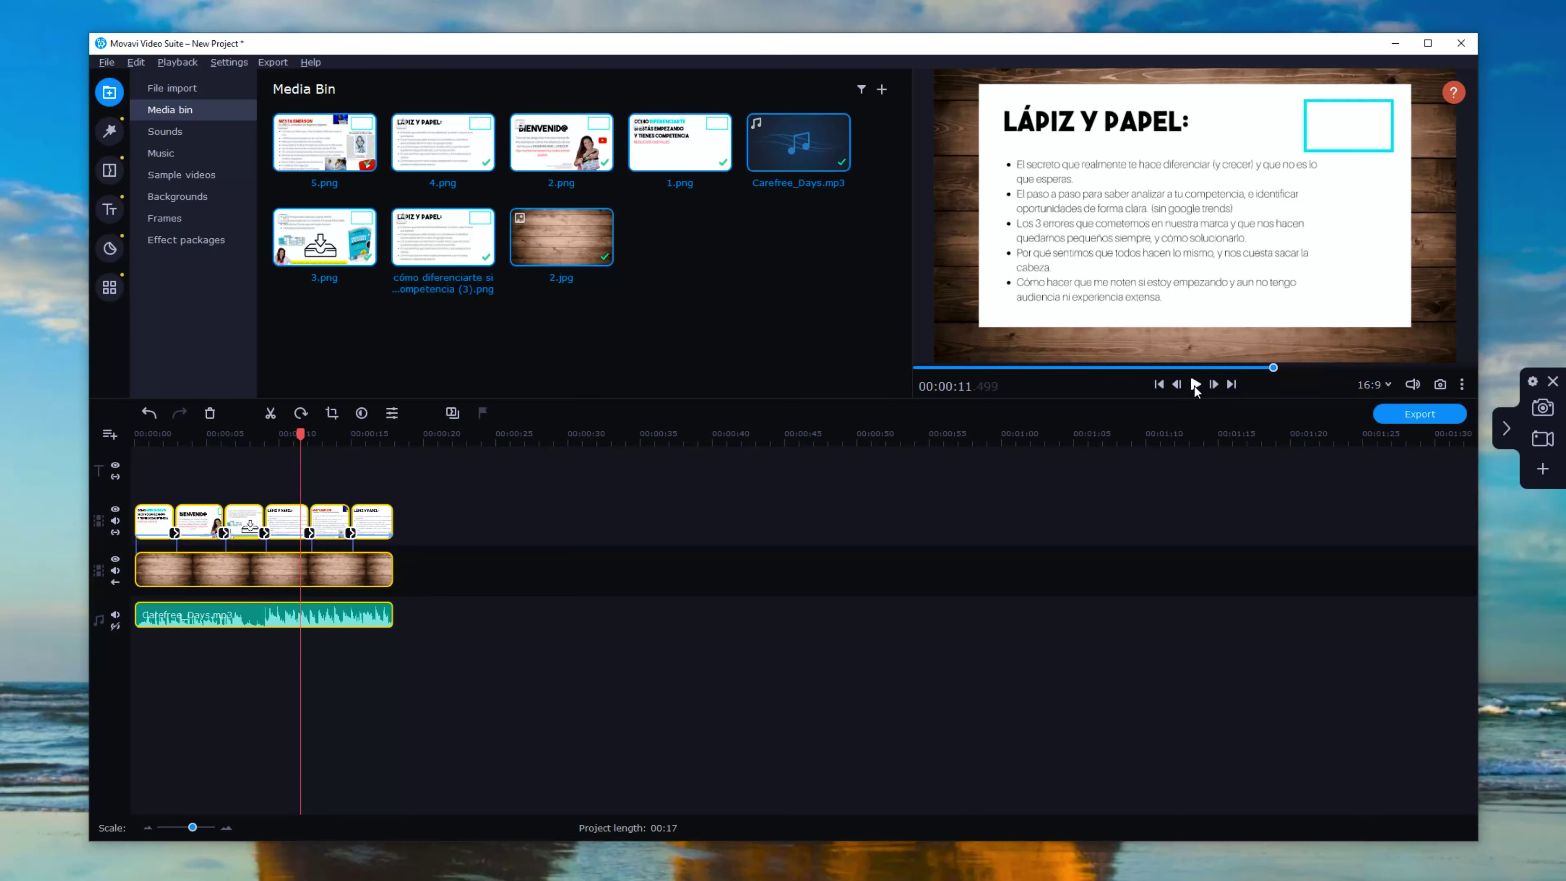
double_click(298, 619)
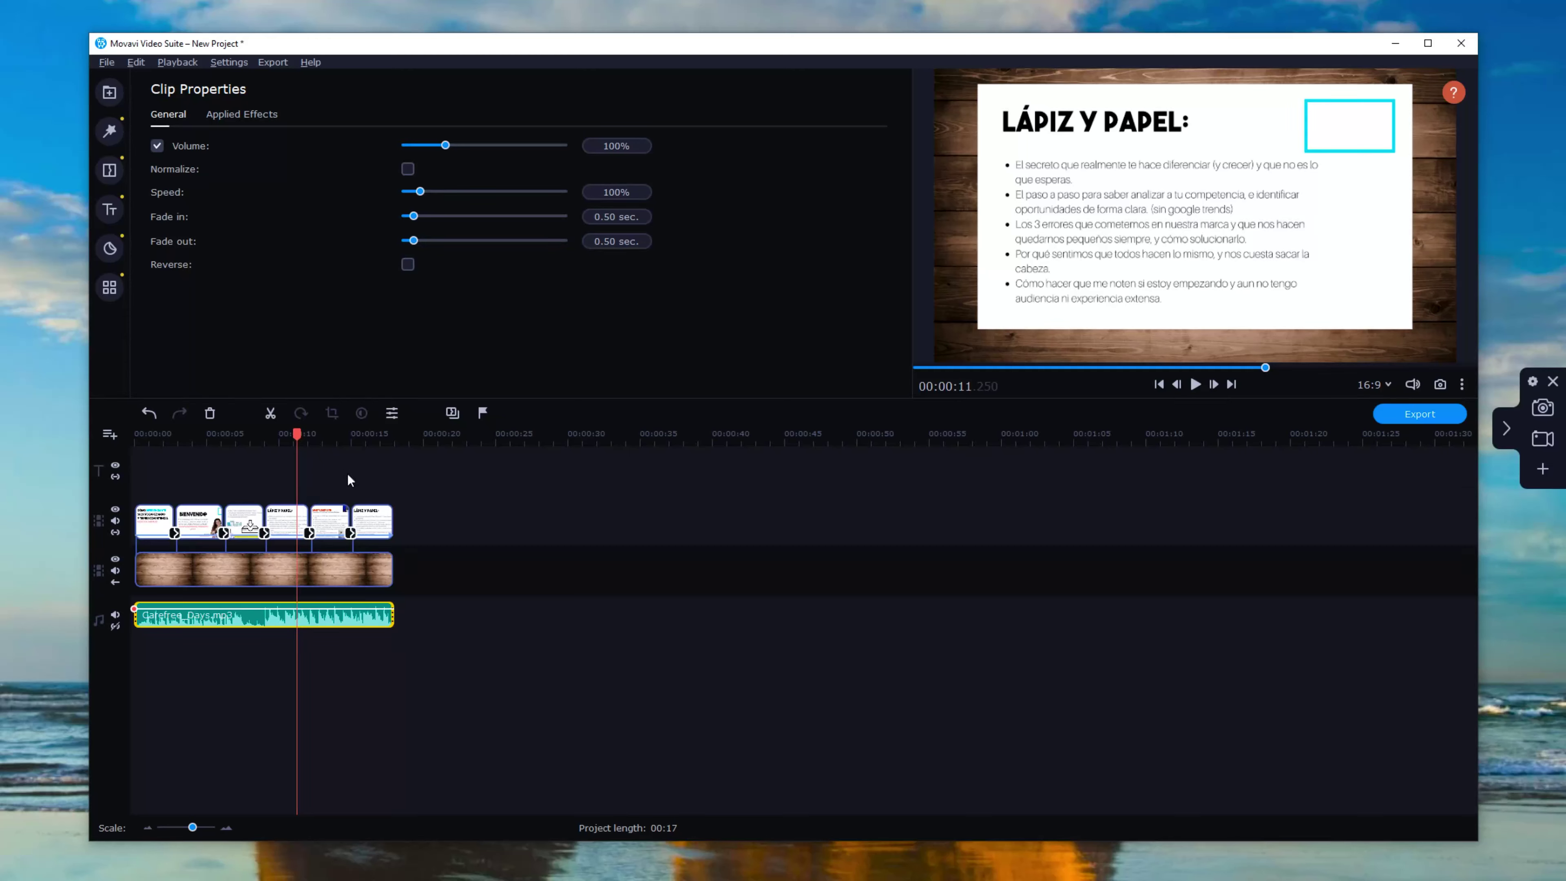
Step: Try an Animated oval sticker over the BIENVENID@ slide at about 3.5 seconds, and delete it from the timeline
left_click(185, 433)
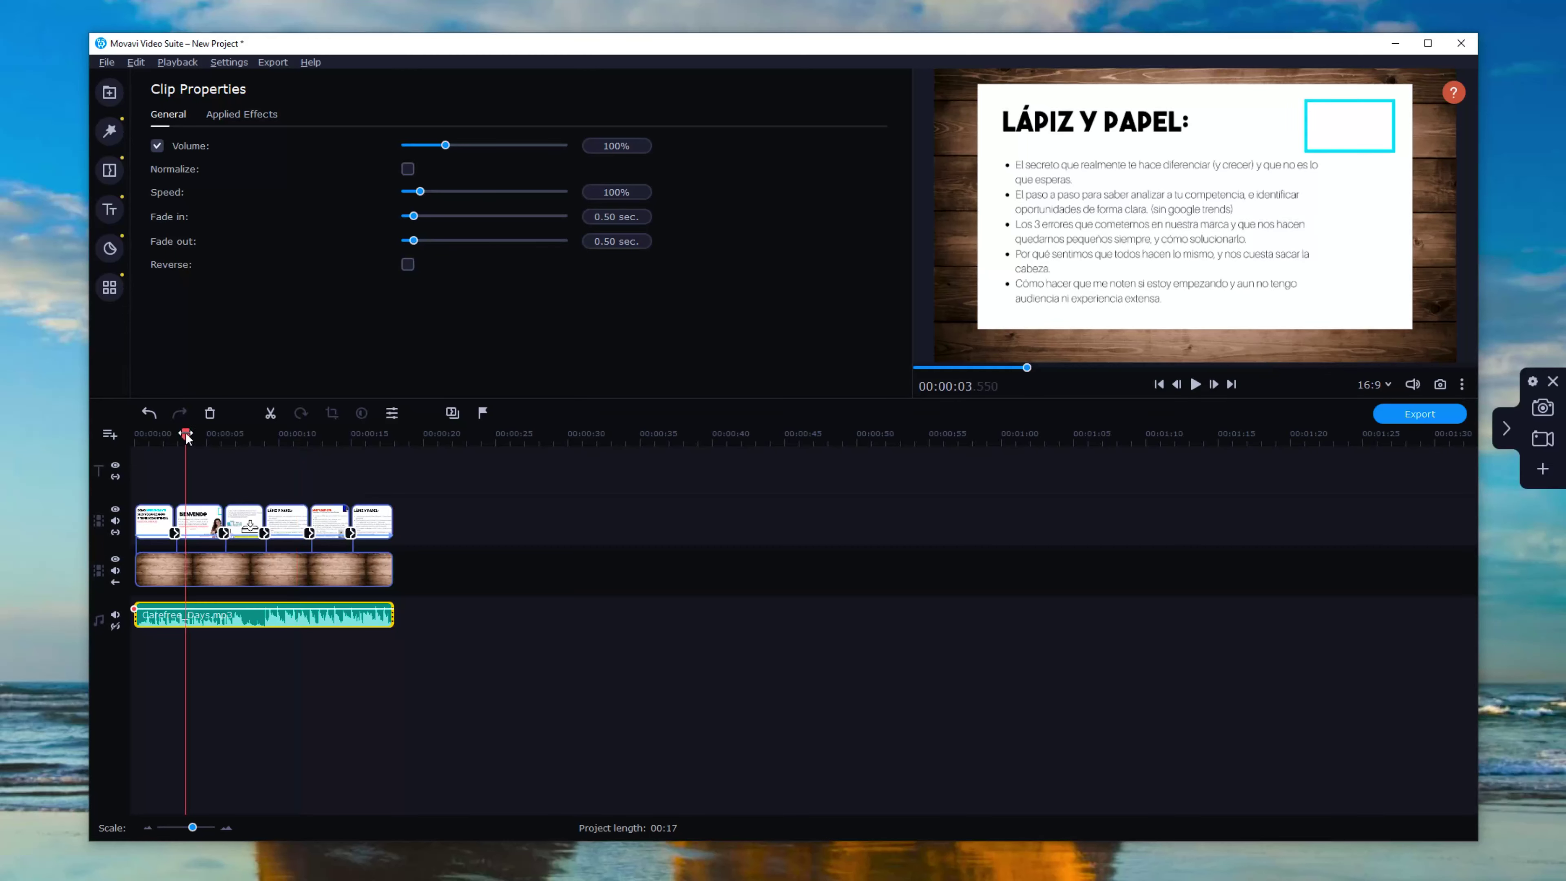
left_click(110, 132)
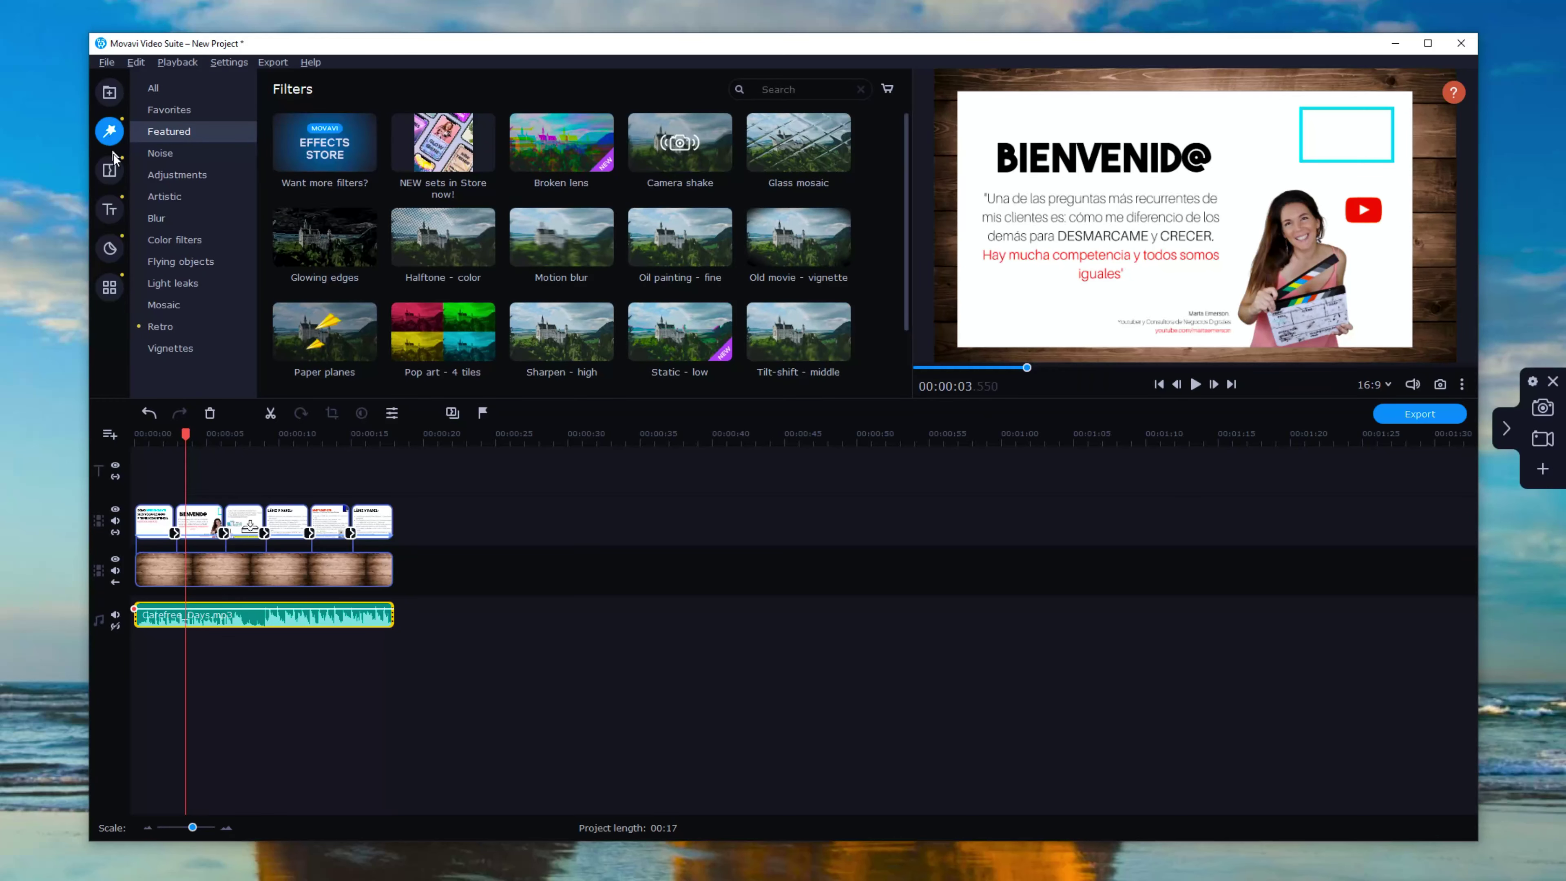
left_click(110, 248)
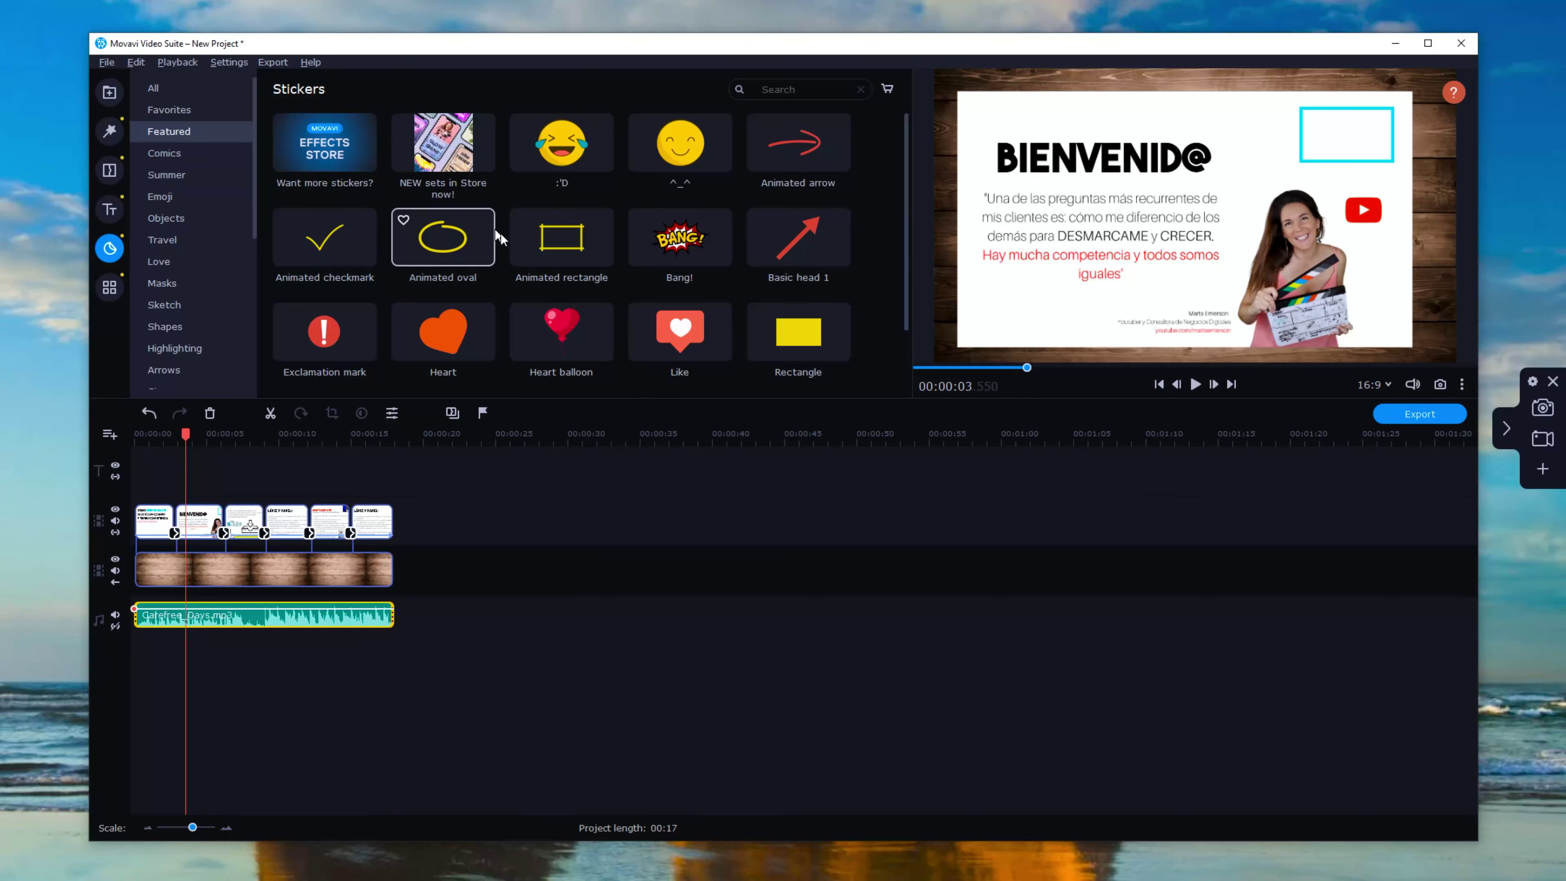
left_click_drag(442, 238, 191, 444)
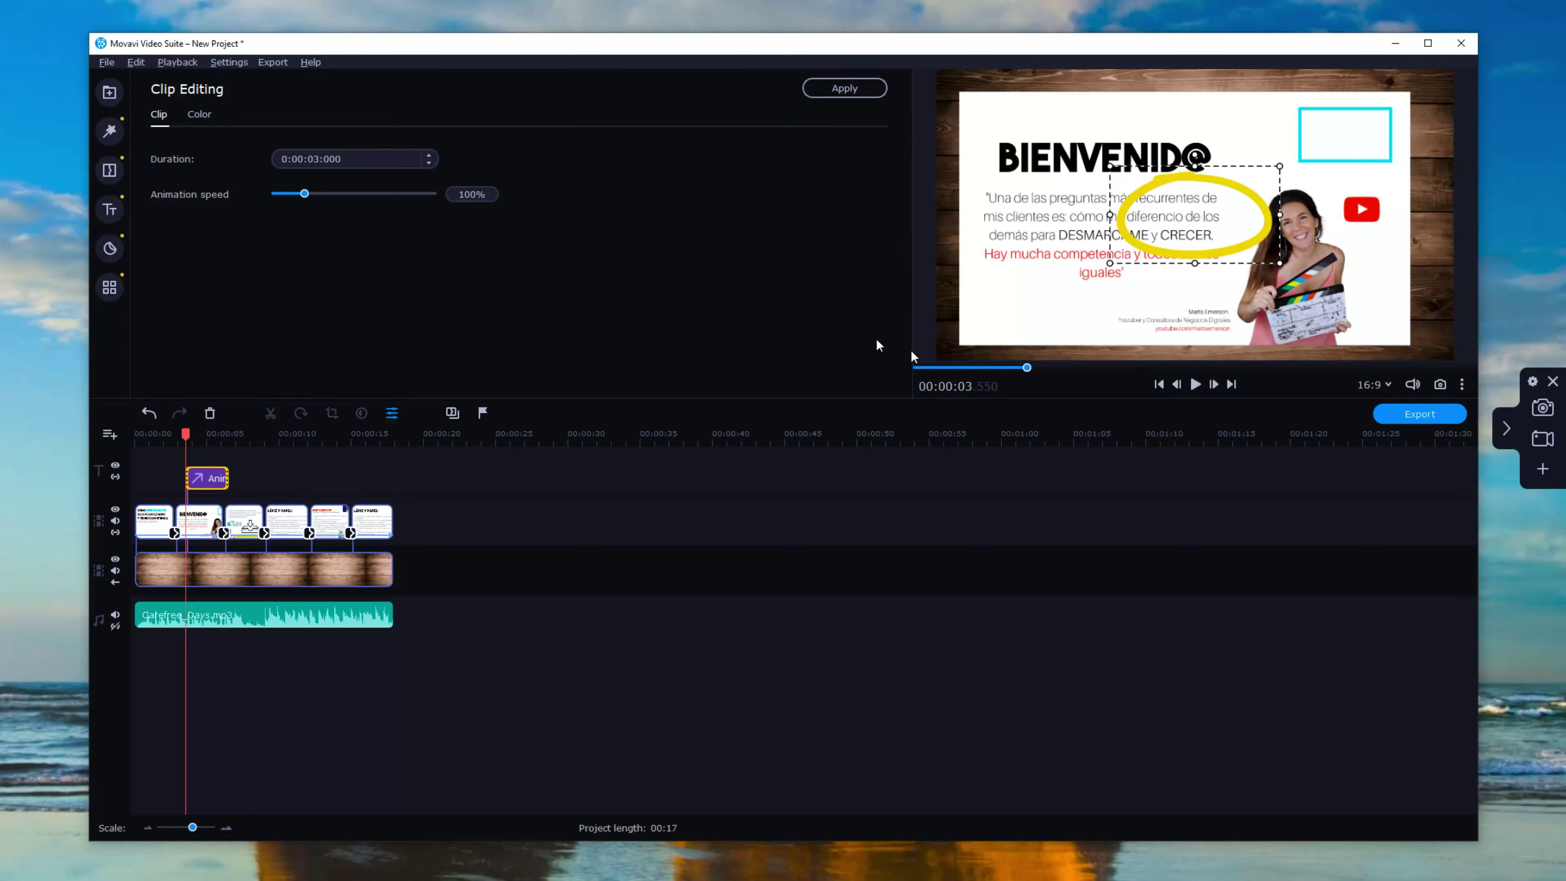
left_click(199, 480)
key("Delete")
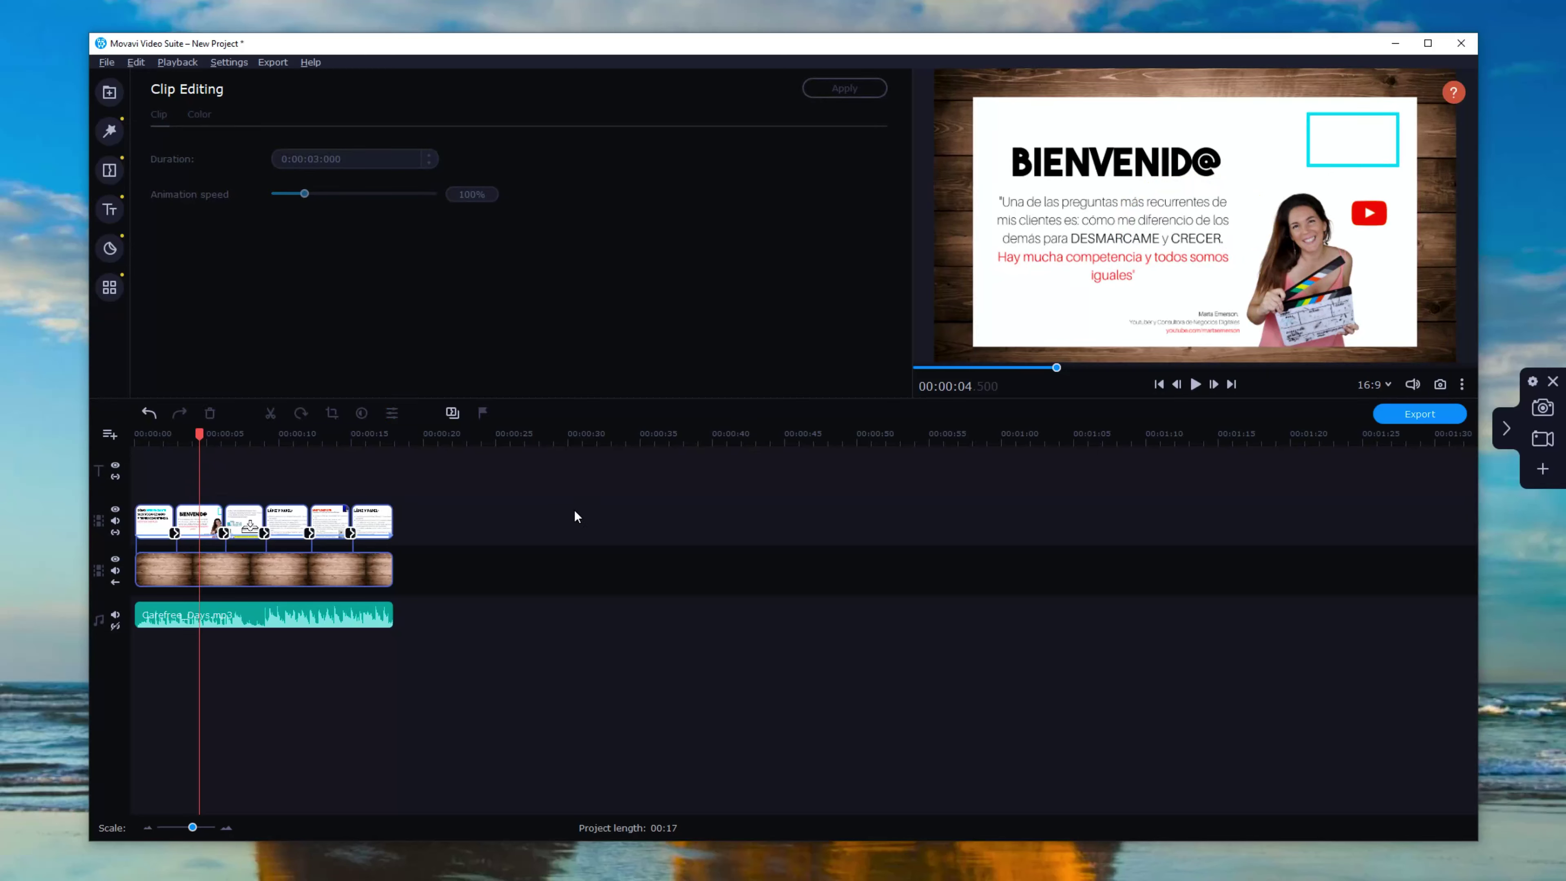